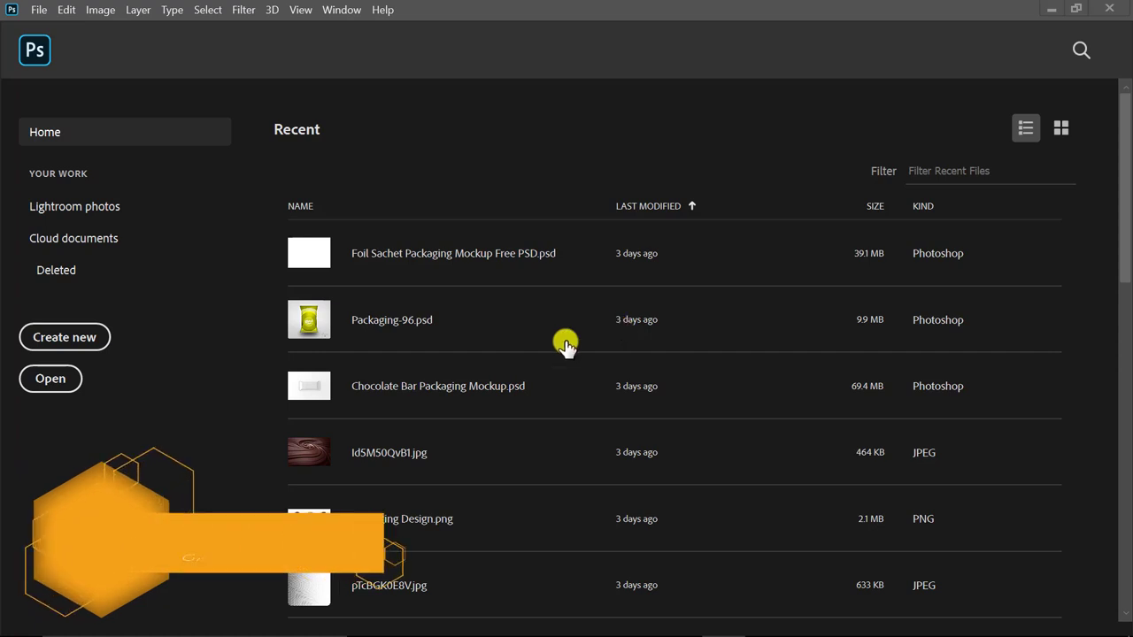
- Create a new A4 portrait 300 ppi document named 'BirthDay Flyer'
{"action": "left_click", "coordinate": [84, 341]}
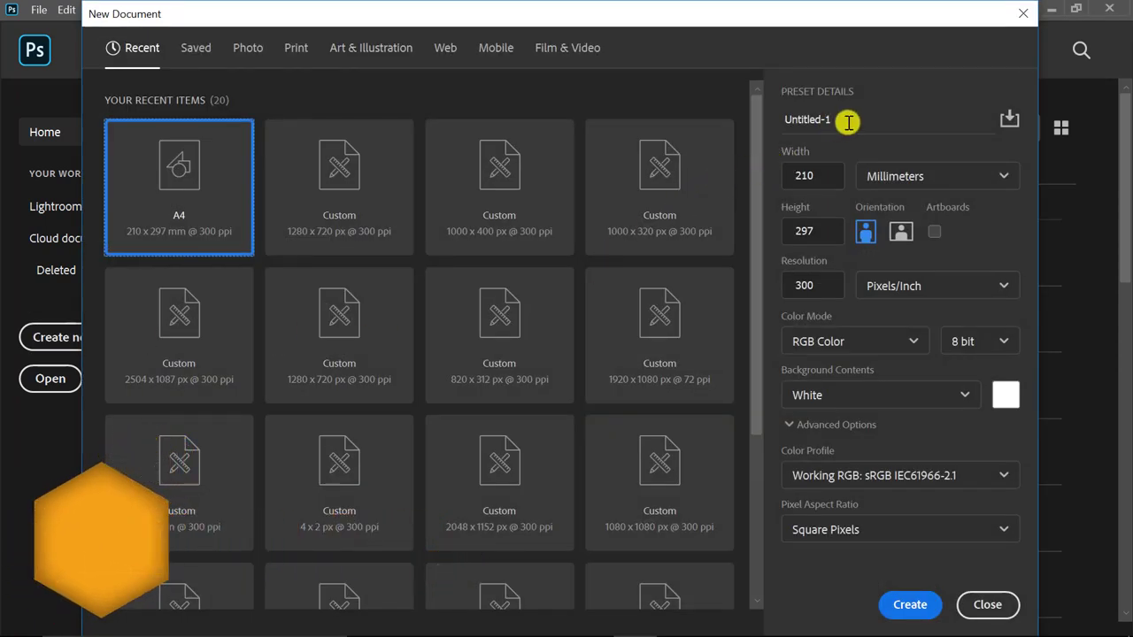
{"action": "double_click", "coordinate": [817, 119]}
{"action": "key", "text": "BackSpace"}
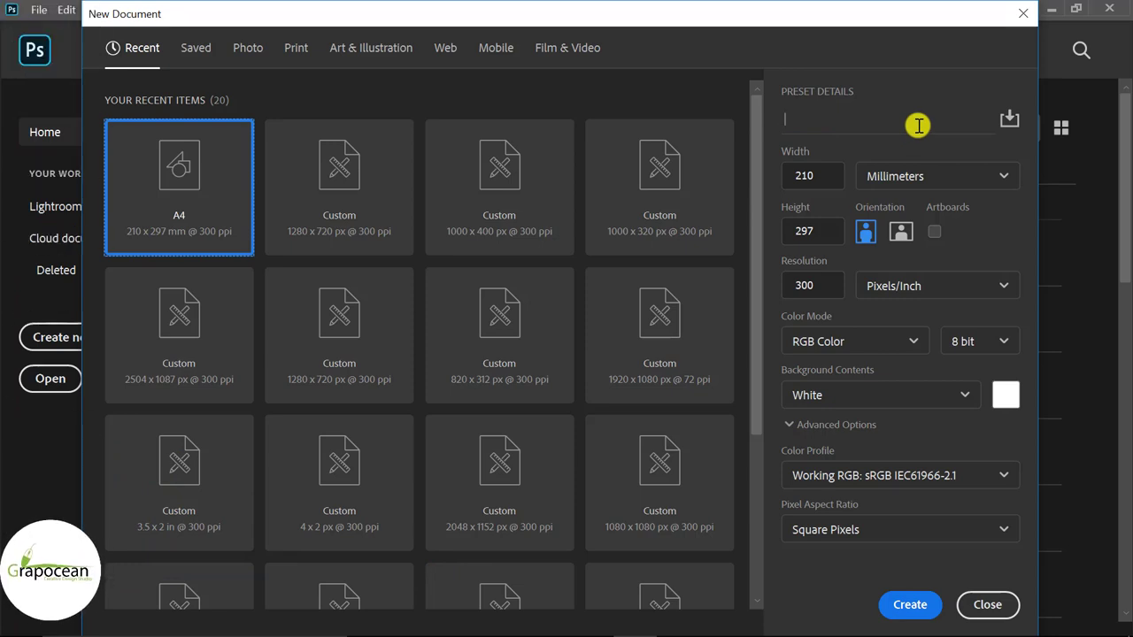
{"action": "type", "text": "BirthDay Flyer"}
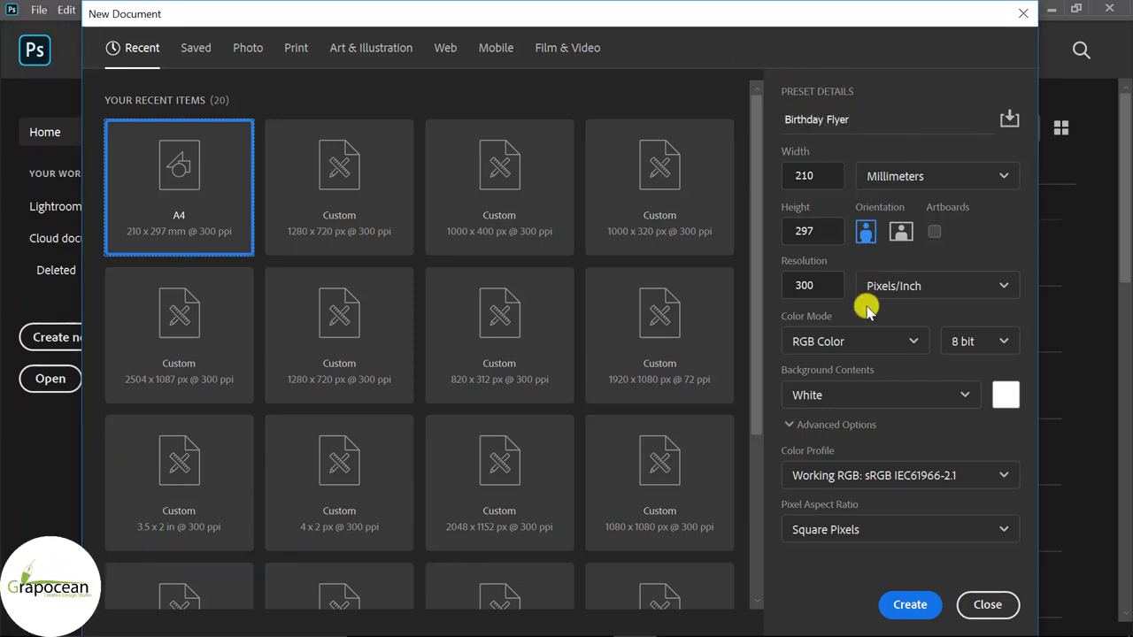
{"action": "left_click", "coordinate": [912, 607]}
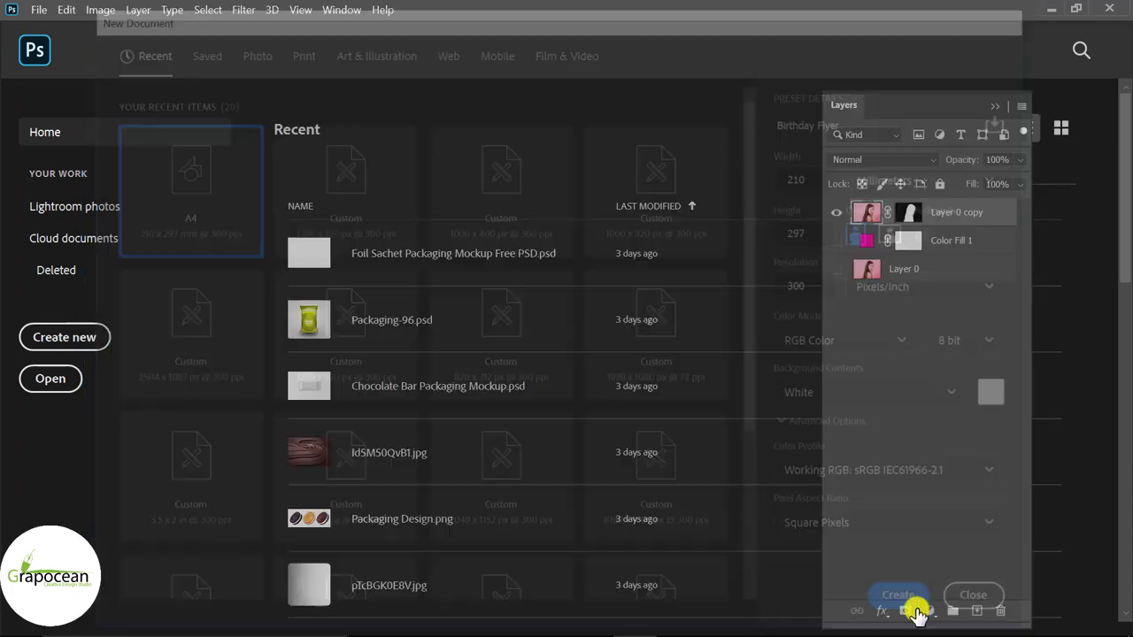
- Open the balloons, blue gift box, aJhX9eMxhc cloud sky, girl photo and confetti gift images together
{"action": "left_click", "coordinate": [39, 10]}
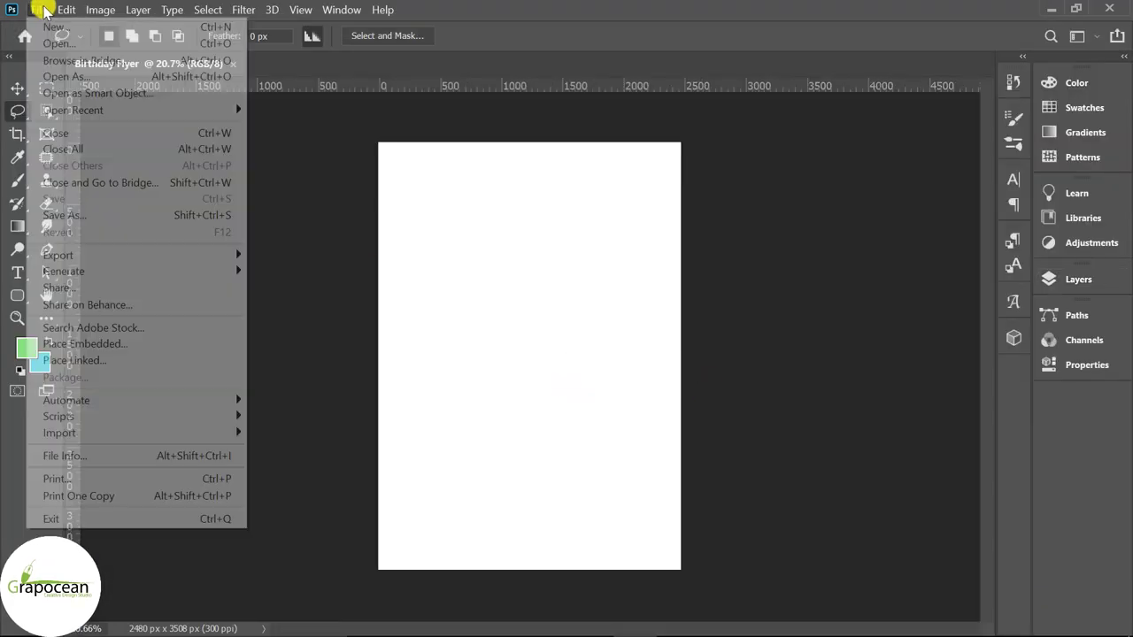
{"action": "left_click", "coordinate": [53, 38]}
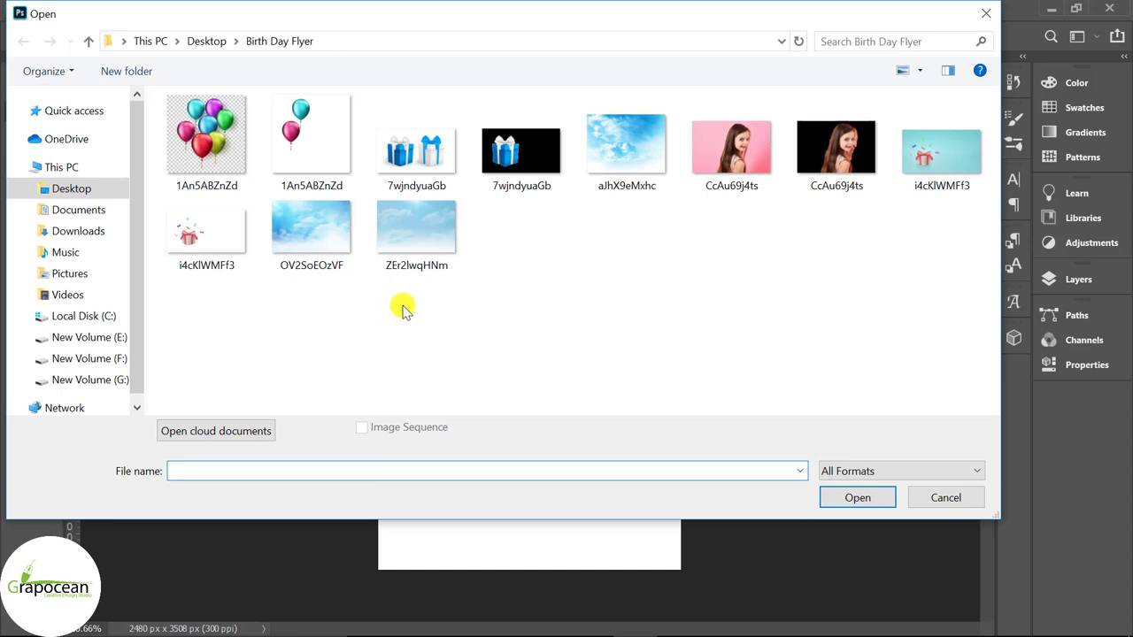
{"action": "left_click", "coordinate": [828, 150]}
{"action": "left_click", "coordinate": [632, 167], "text": "shift"}
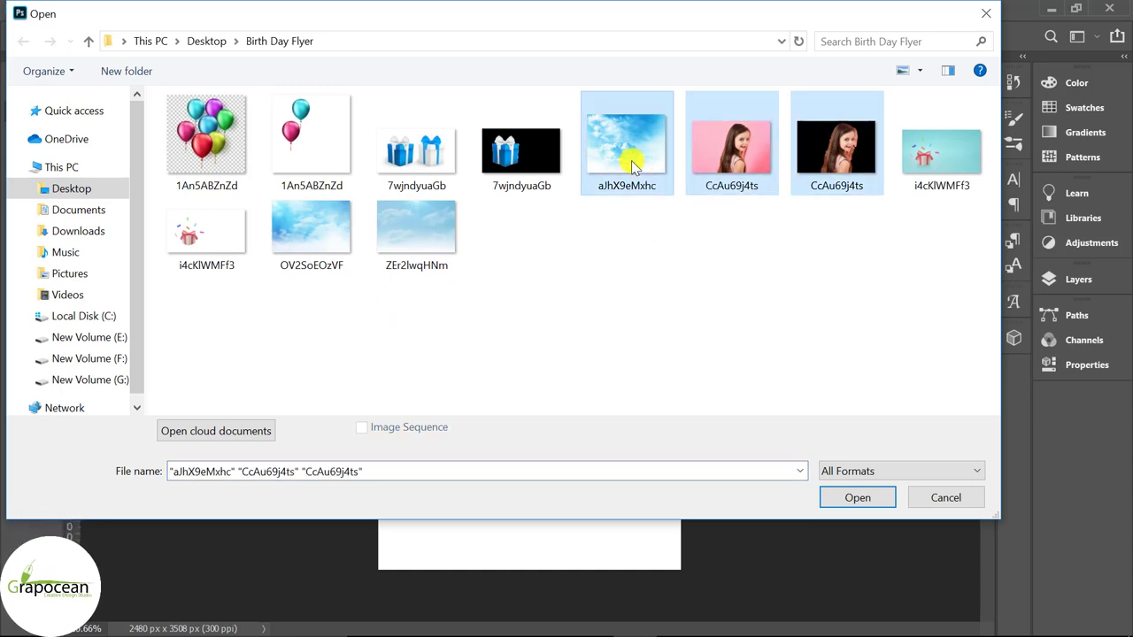
{"action": "left_click", "coordinate": [857, 165]}
{"action": "left_click", "coordinate": [647, 155], "text": "ctrl"}
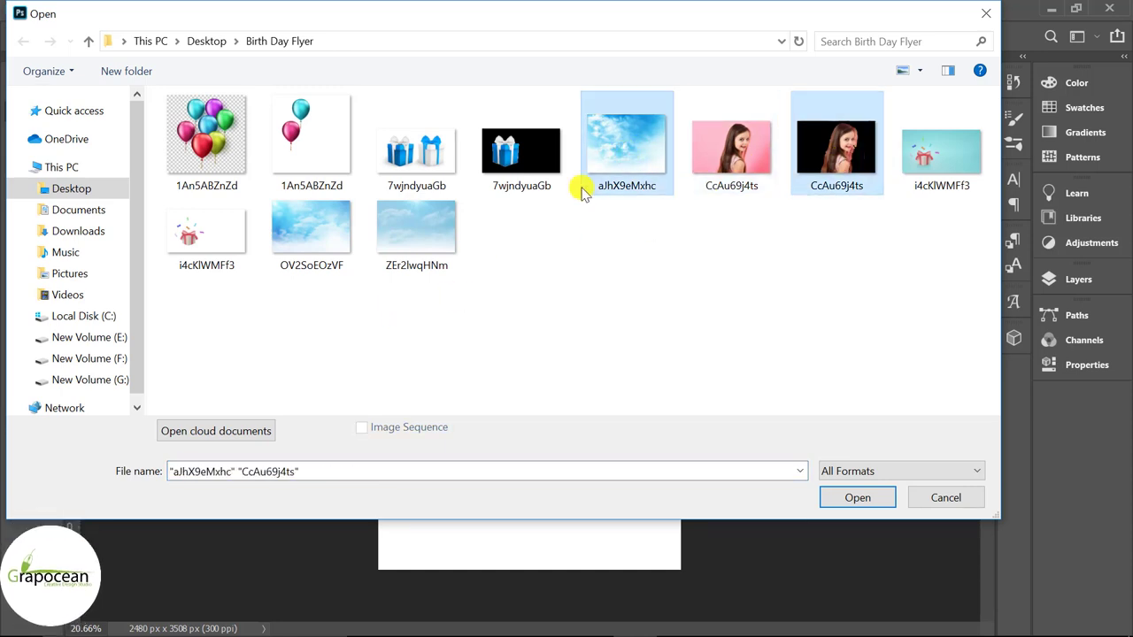
{"action": "left_click", "coordinate": [511, 174], "text": "ctrl"}
{"action": "left_click", "coordinate": [312, 146], "text": "ctrl"}
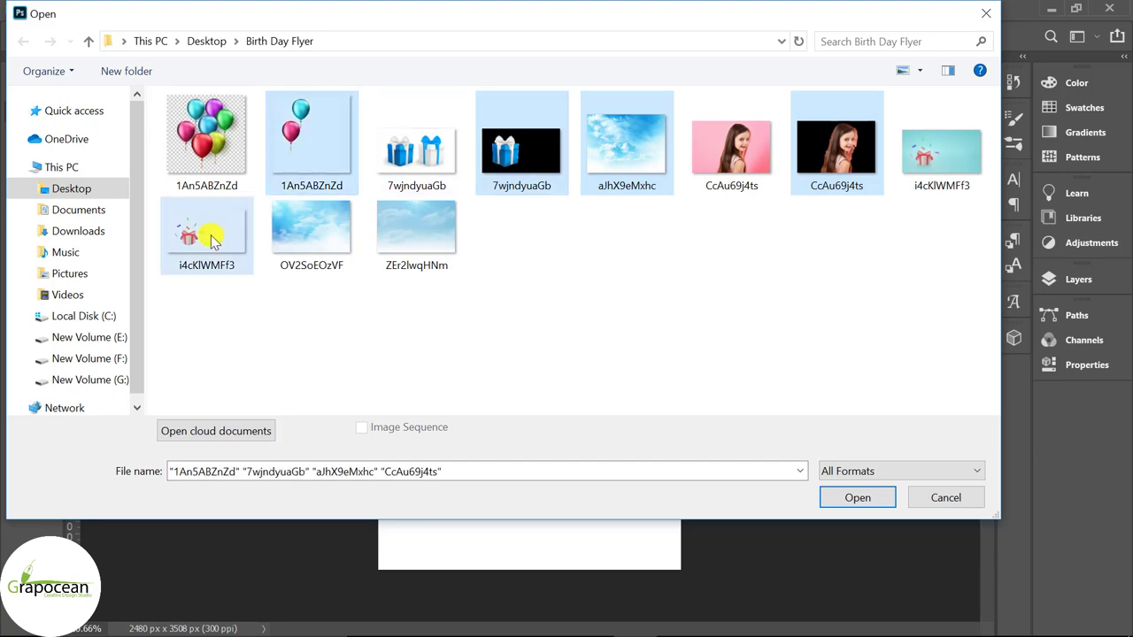
{"action": "left_click", "coordinate": [206, 232], "text": "ctrl"}
{"action": "left_click", "coordinate": [858, 498]}
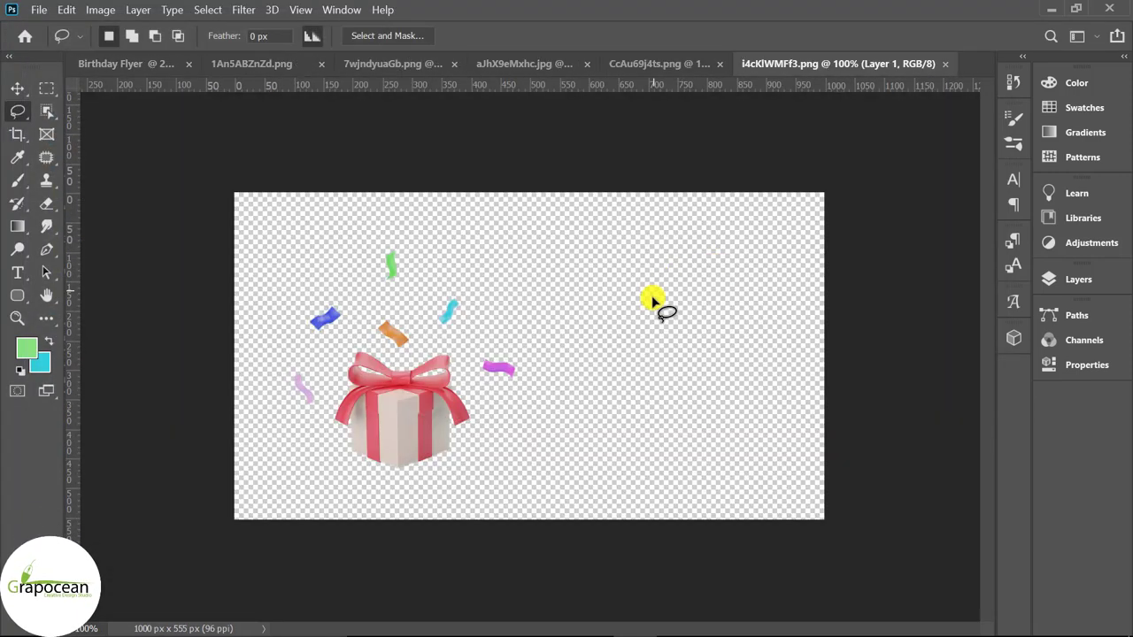
- Move the cut-out girl layer into the Birthday Flyer document
{"action": "left_click", "coordinate": [664, 62]}
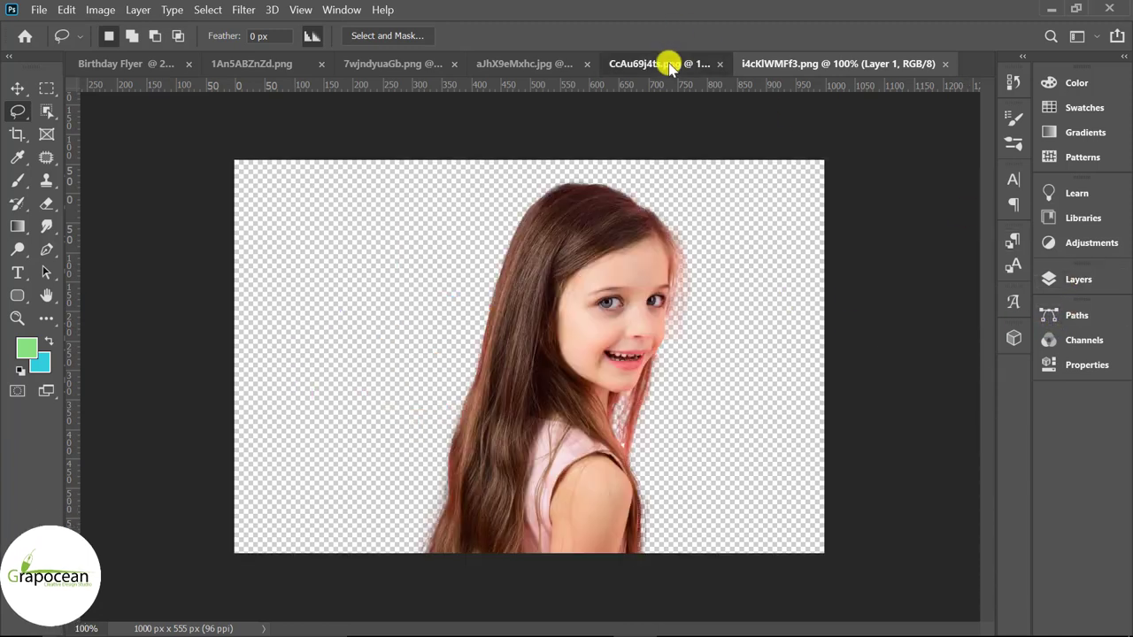
{"action": "left_click", "coordinate": [1078, 281]}
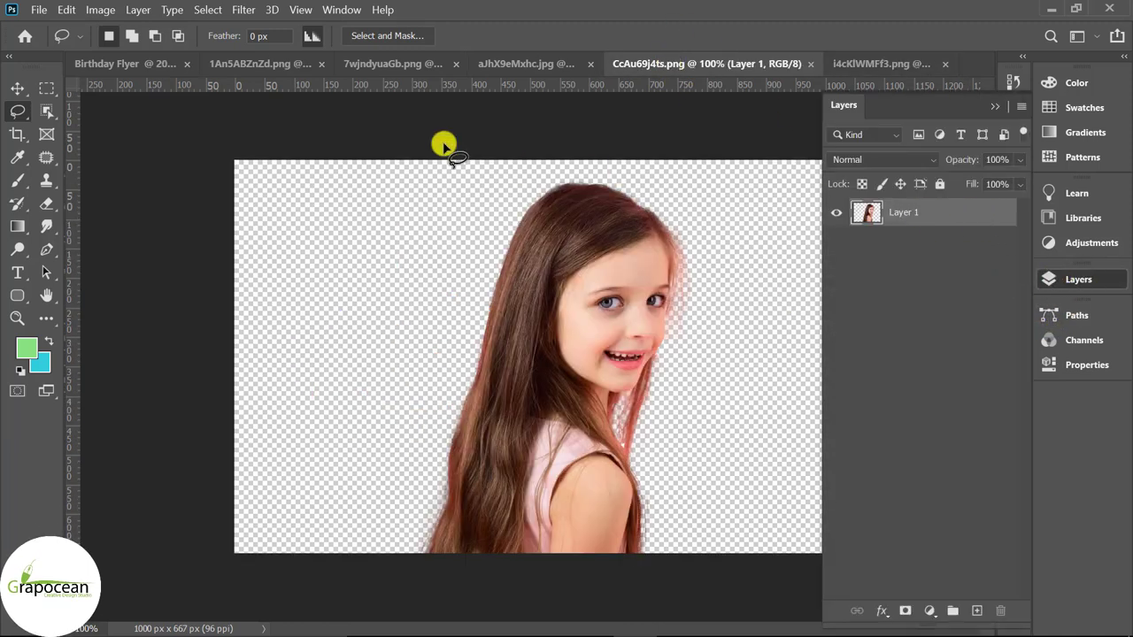
{"action": "key", "text": "v"}
{"action": "mouse_move", "coordinate": [632, 263]}
{"action": "left_mouse_down"}
{"action": "mouse_move", "coordinate": [128, 66]}
{"action": "mouse_move", "coordinate": [536, 403]}
{"action": "left_mouse_up"}
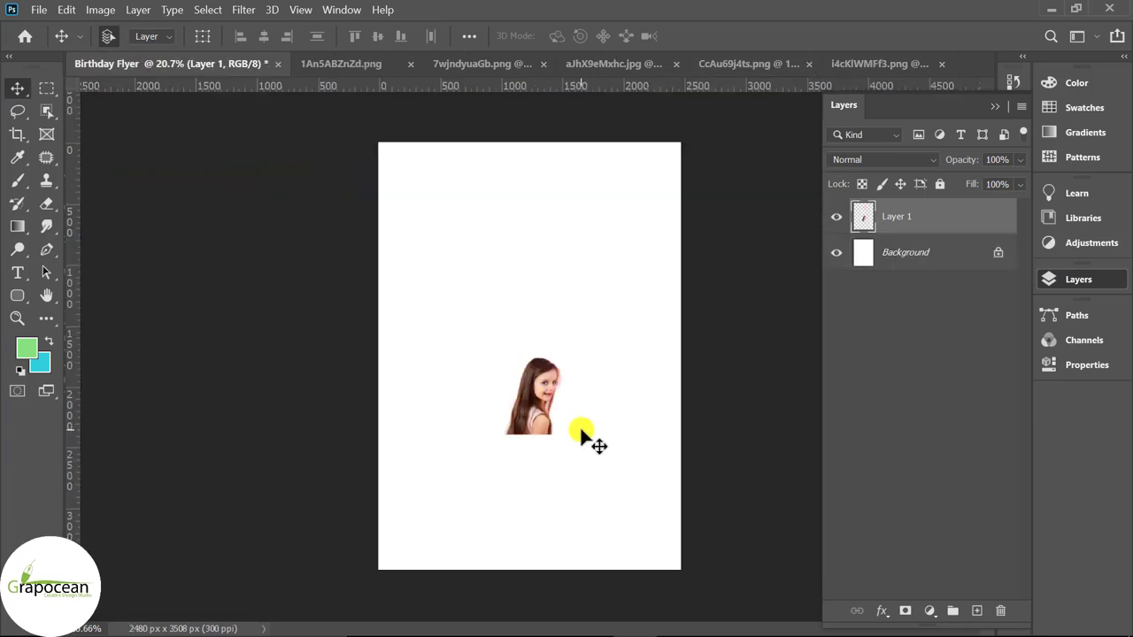
- Scale the girl up about 330% and place her in the upper middle of the page
{"action": "key", "text": "ctrl+t"}
{"action": "left_click_drag", "start_coordinate": [577, 458], "coordinate": [610, 522]}
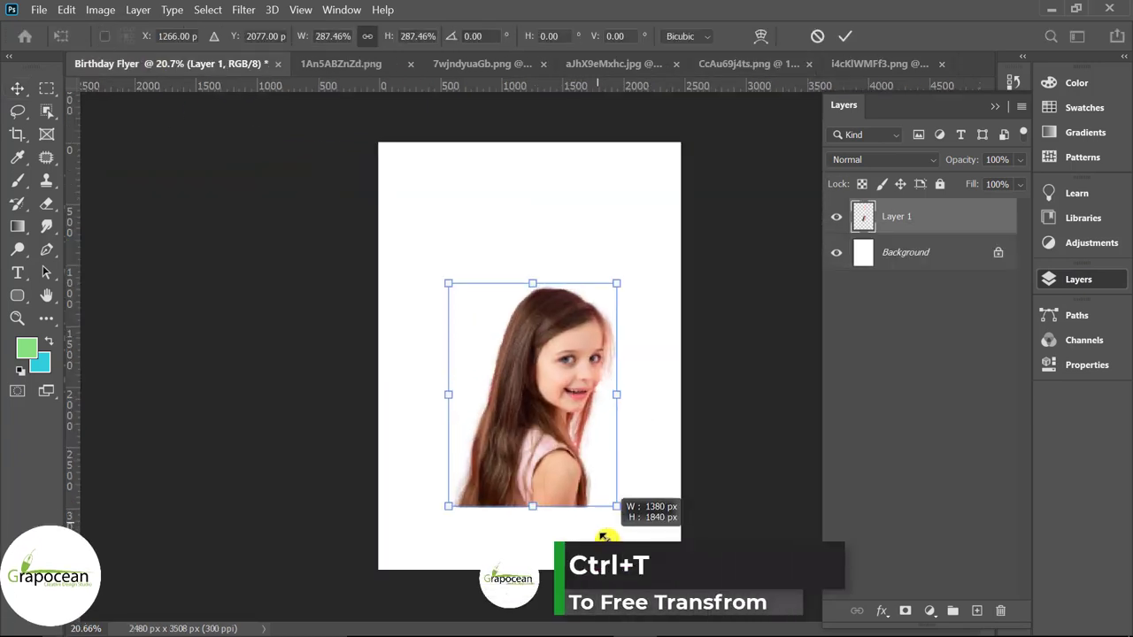
{"action": "left_click_drag", "start_coordinate": [576, 481], "coordinate": [555, 415]}
{"action": "left_click_drag", "start_coordinate": [600, 462], "coordinate": [600, 455]}
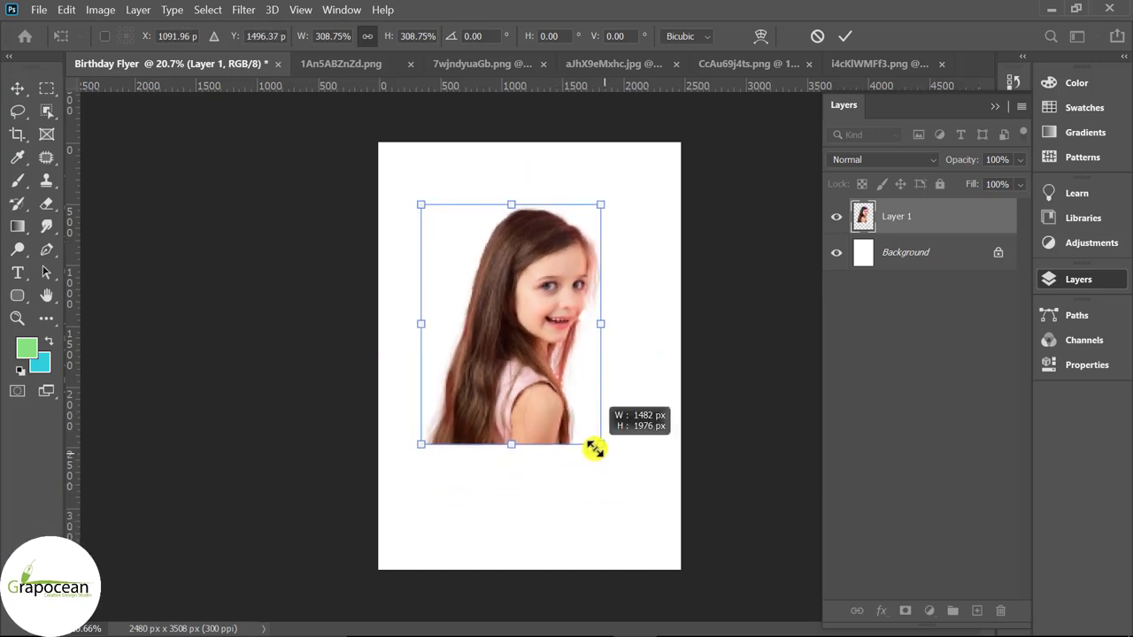
{"action": "left_click", "coordinate": [845, 36]}
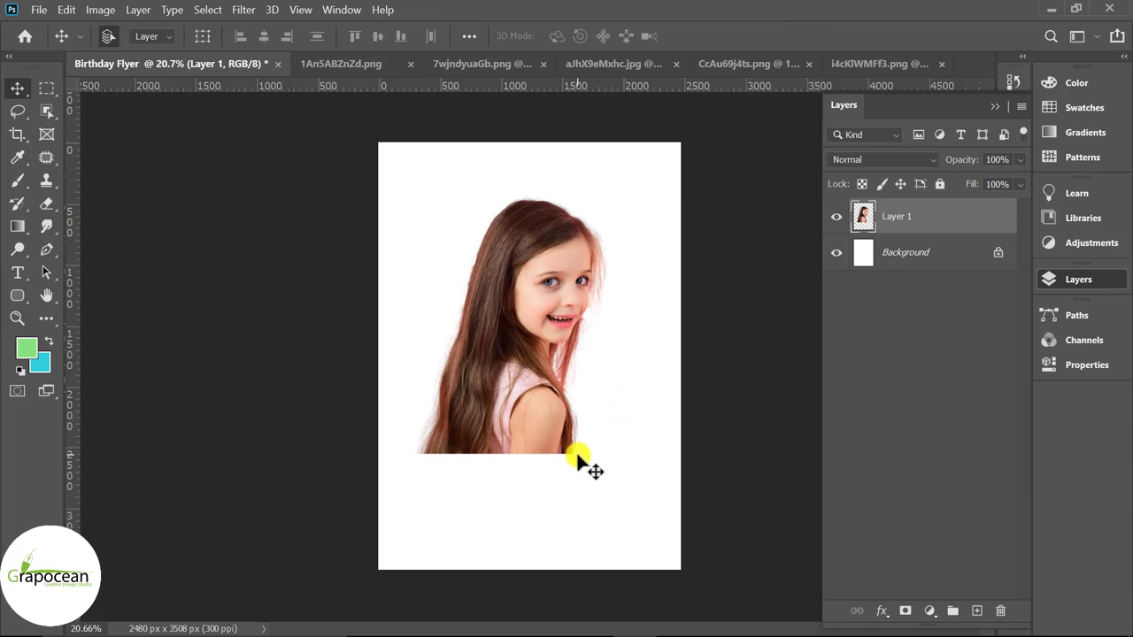
- Review the open source images, then open the two remaining sky images
{"action": "left_click", "coordinate": [364, 71]}
{"action": "left_click", "coordinate": [488, 67]}
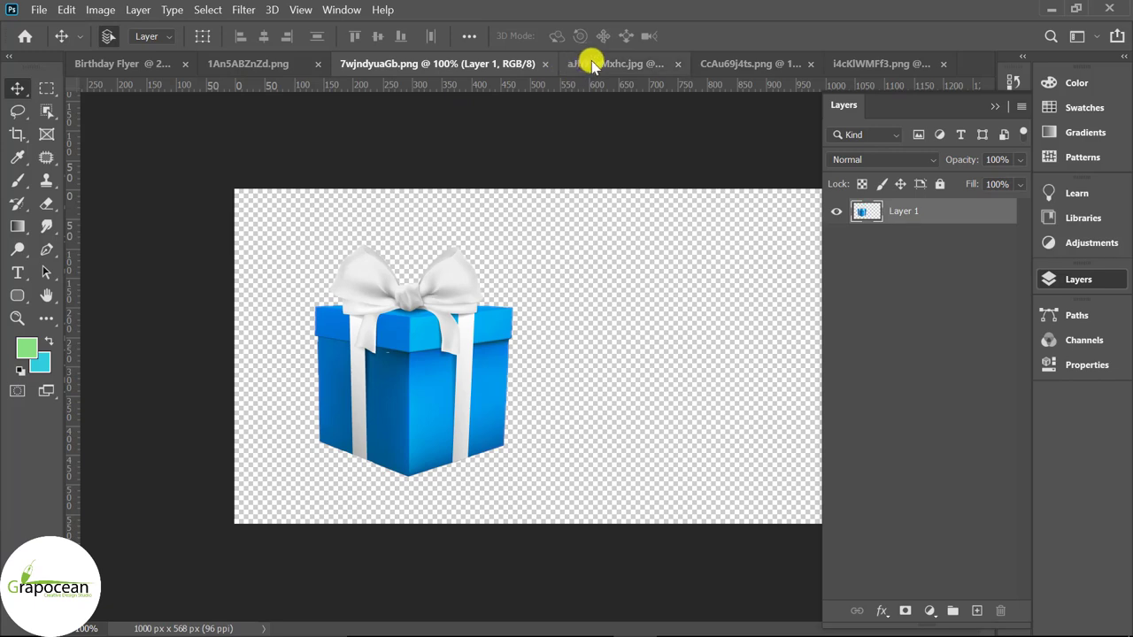
{"action": "left_click", "coordinate": [592, 66]}
{"action": "left_click", "coordinate": [746, 64]}
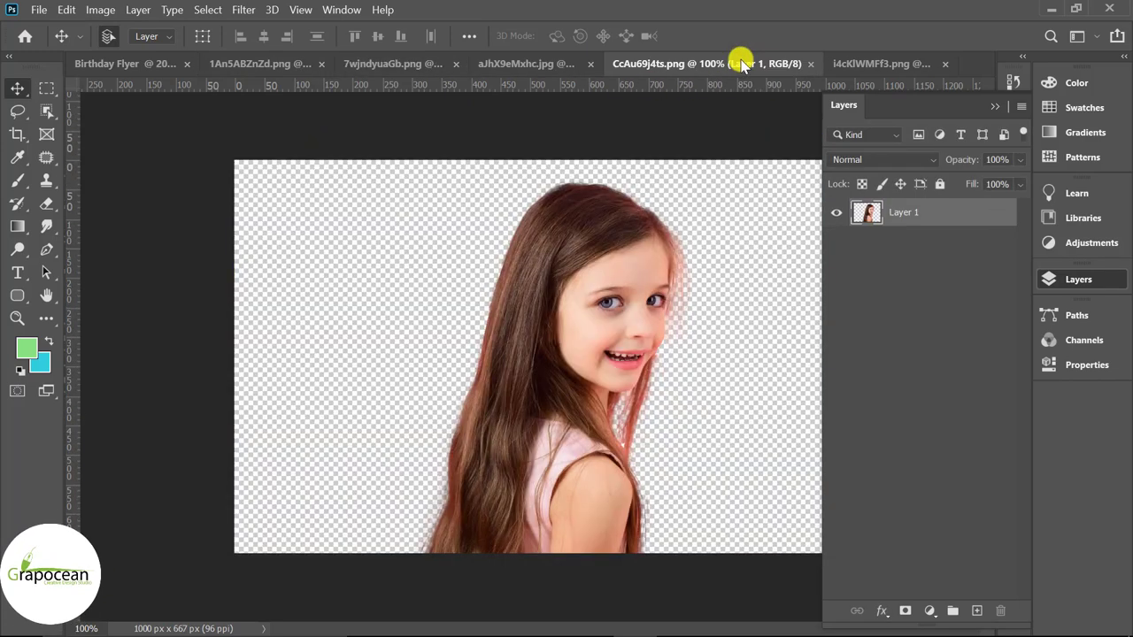
{"action": "left_click", "coordinate": [873, 64]}
{"action": "left_click", "coordinate": [38, 9]}
{"action": "left_click", "coordinate": [86, 42]}
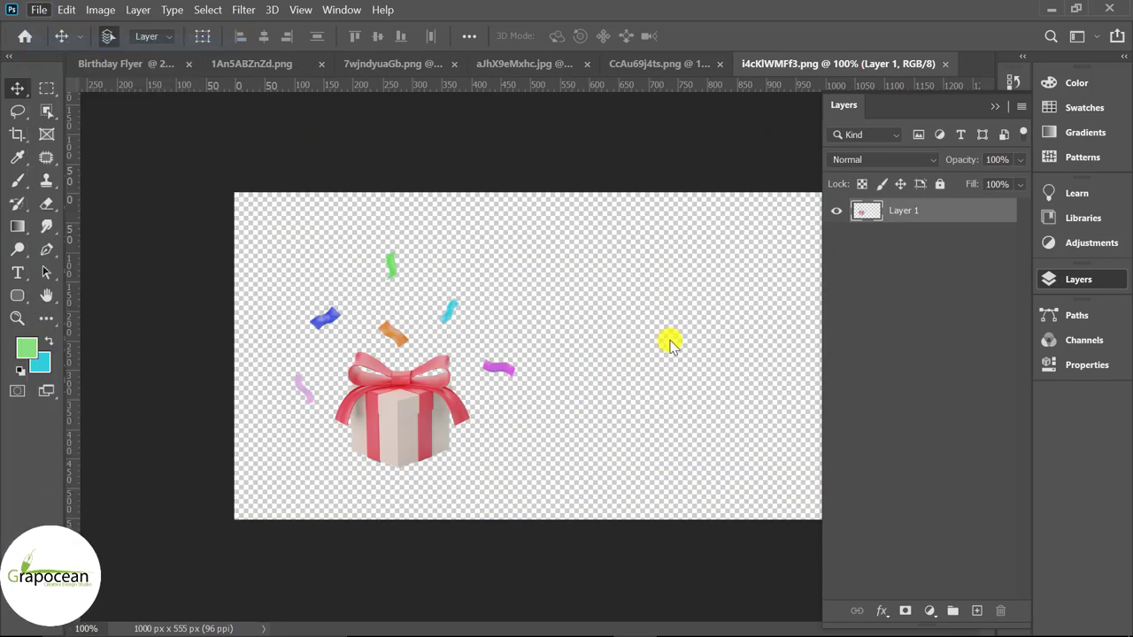
{"action": "left_click", "coordinate": [337, 238], "text": "ctrl"}
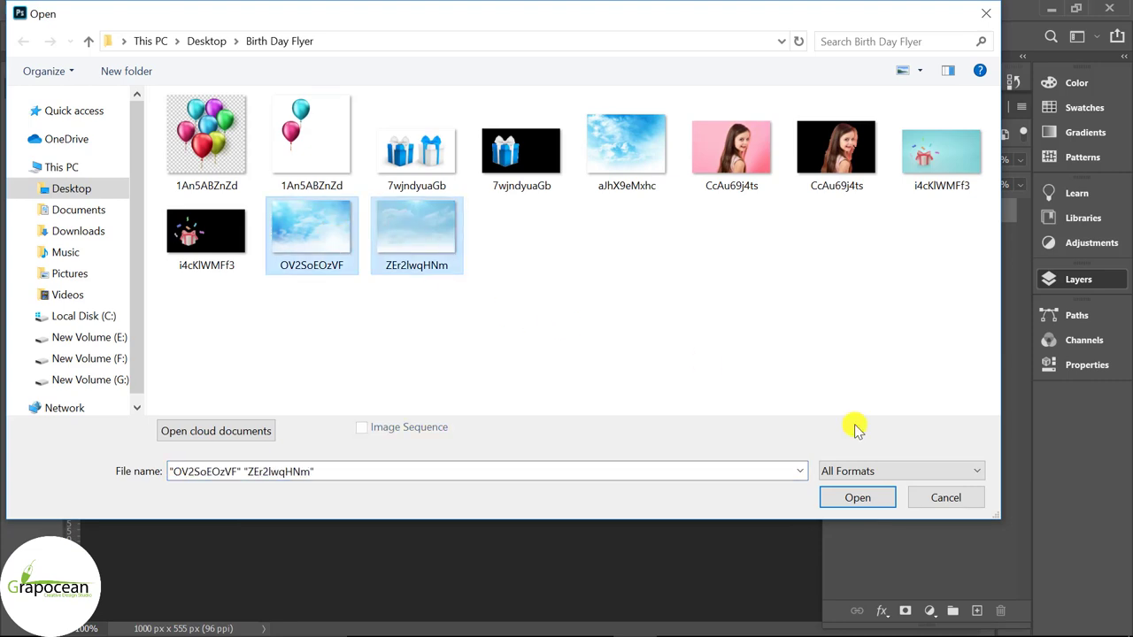
{"action": "left_click", "coordinate": [859, 498]}
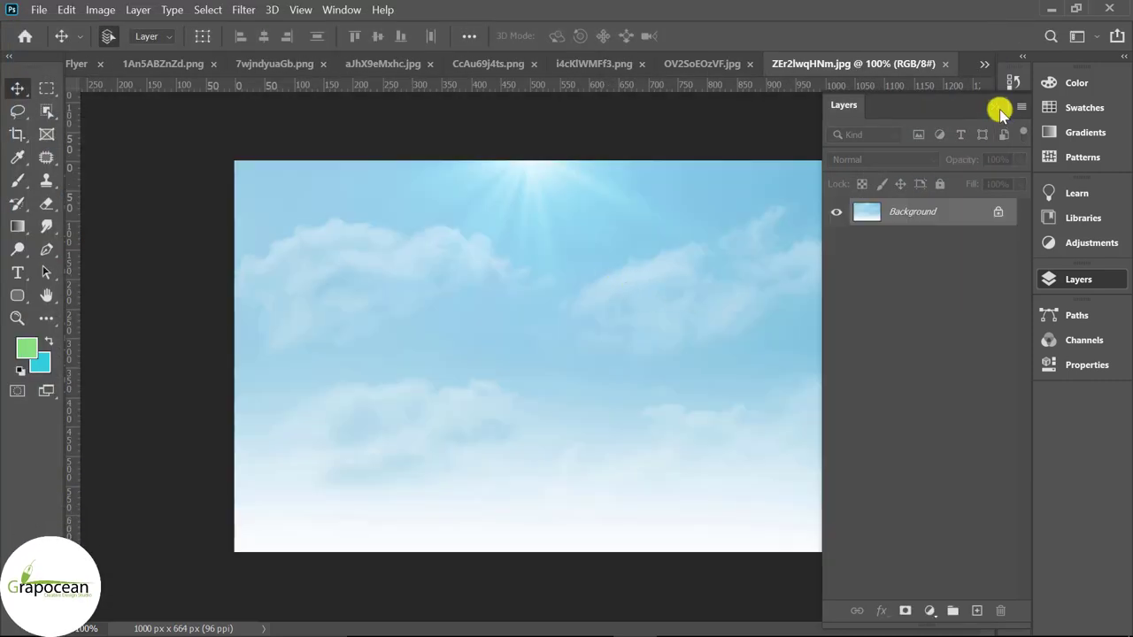
- Unlock and copy the OV2SoEOzVF sky, then paste it into Birthday Flyer as Layer 2
{"action": "double_click", "coordinate": [1001, 108]}
{"action": "left_click", "coordinate": [704, 66]}
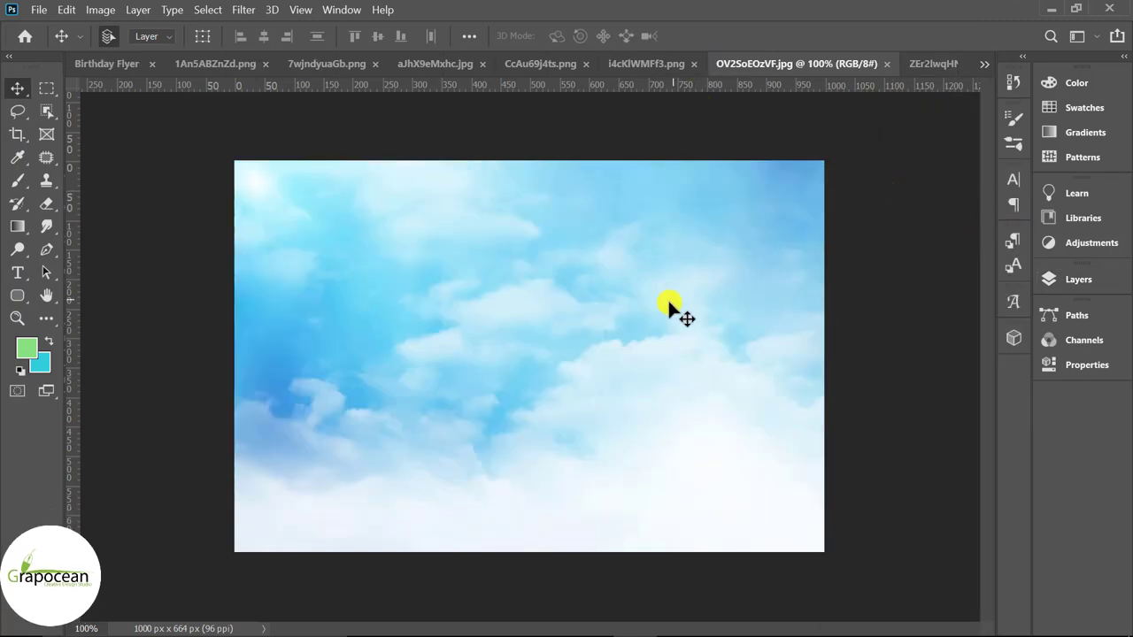
{"action": "left_click", "coordinate": [1088, 279]}
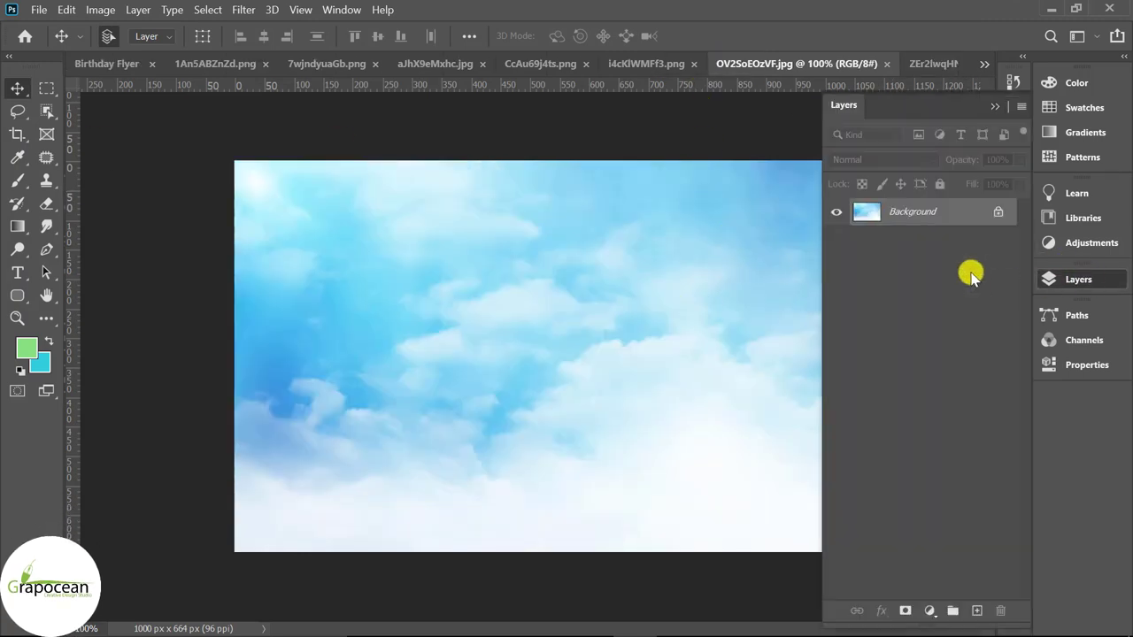
{"action": "left_click", "coordinate": [997, 213]}
{"action": "left_click", "coordinate": [67, 10]}
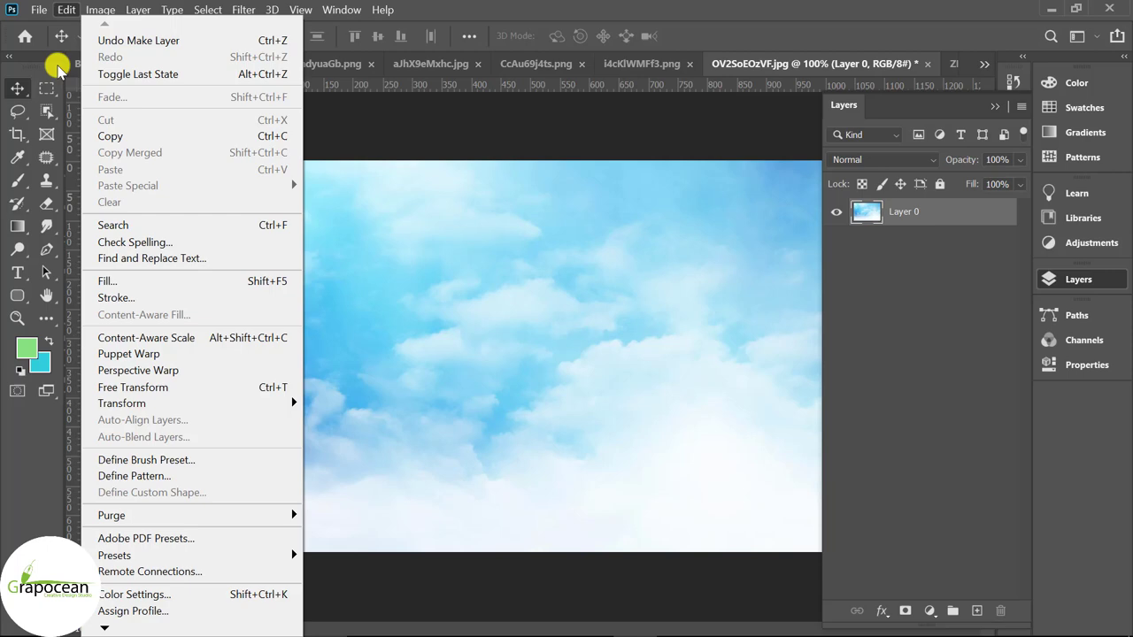
{"action": "left_click", "coordinate": [150, 138]}
{"action": "left_click", "coordinate": [983, 63]}
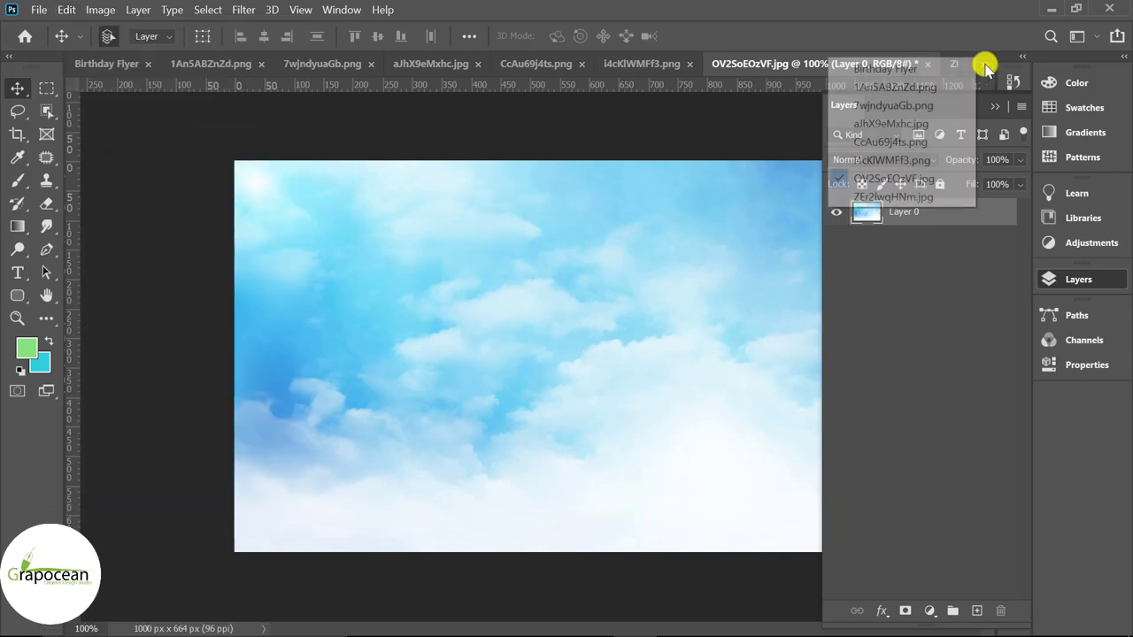
{"action": "left_click", "coordinate": [921, 69]}
{"action": "left_click", "coordinate": [66, 9]}
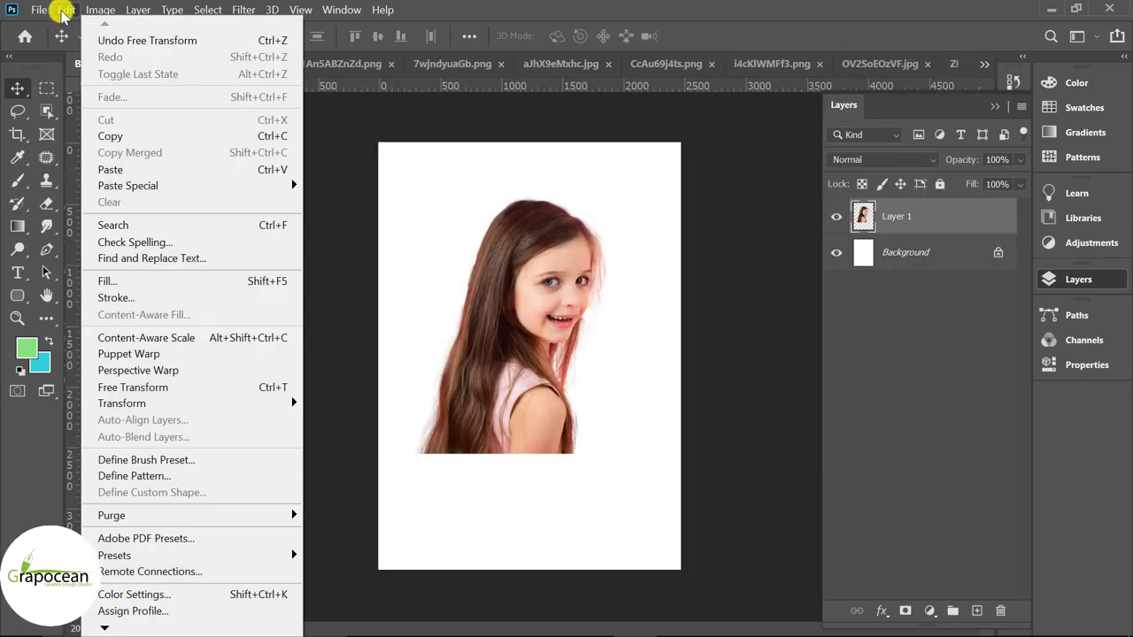
{"action": "left_click", "coordinate": [94, 169]}
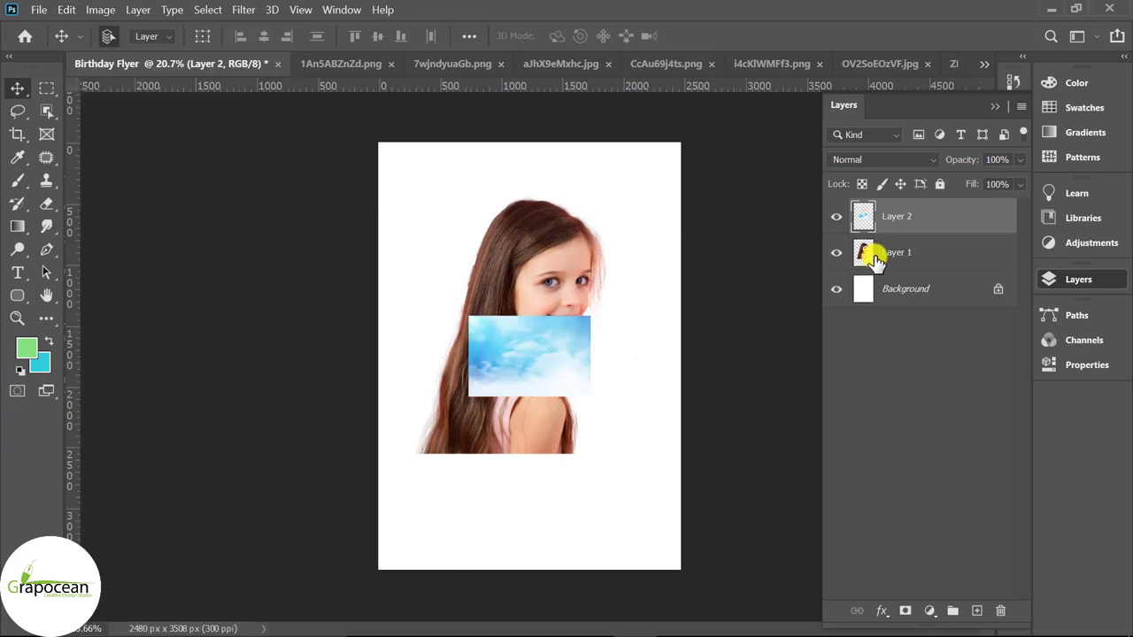
- Move the sky layer beneath the girl and scale it about 286% to cover the page top
{"action": "key", "text": "ctrl+bracketleft"}
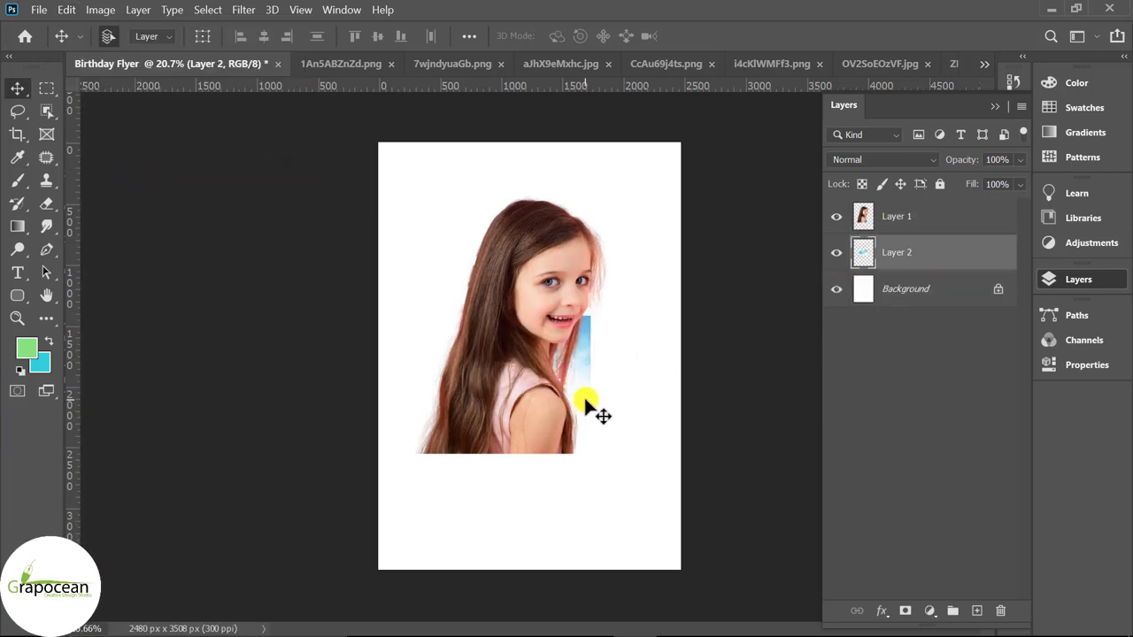
{"action": "key", "text": "ctrl+t"}
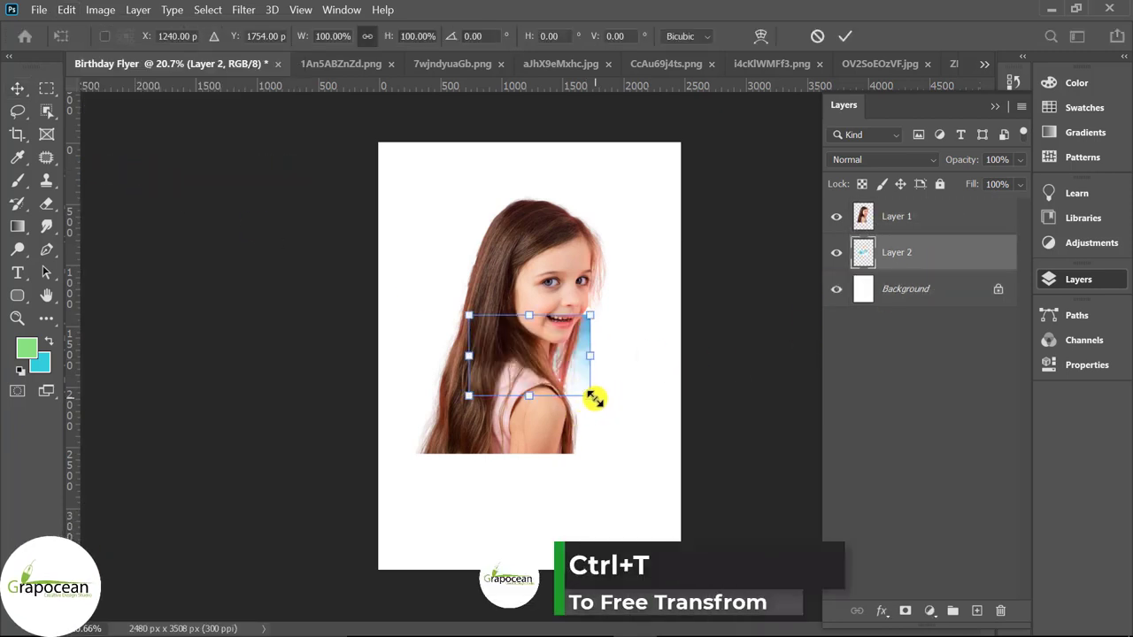
{"action": "mouse_move", "coordinate": [604, 408]}
{"action": "left_mouse_down"}
{"action": "mouse_move", "coordinate": [673, 464]}
{"action": "mouse_move", "coordinate": [607, 296]}
{"action": "left_mouse_up"}
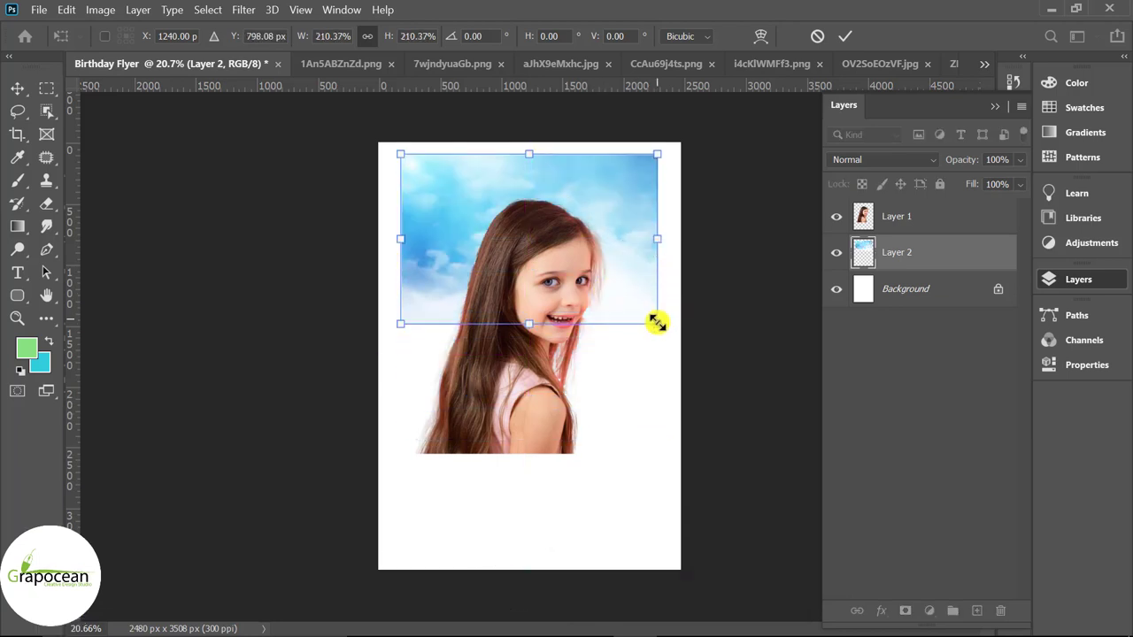
{"action": "left_click_drag", "start_coordinate": [658, 321], "coordinate": [700, 360]}
{"action": "left_click_drag", "start_coordinate": [628, 309], "coordinate": [630, 321]}
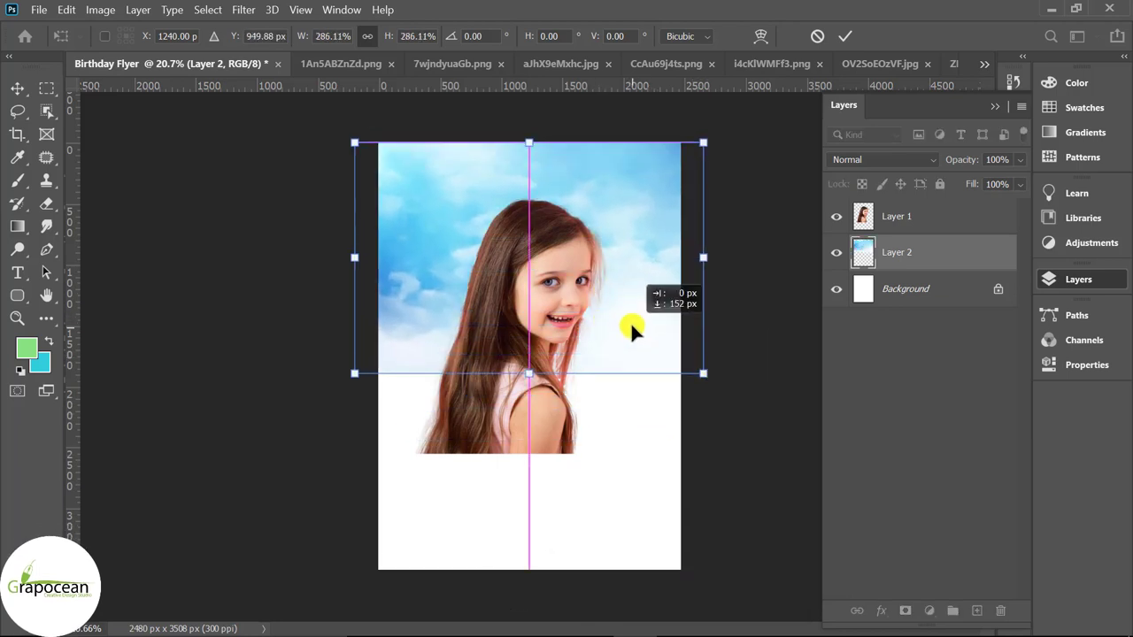
{"action": "left_click", "coordinate": [846, 36]}
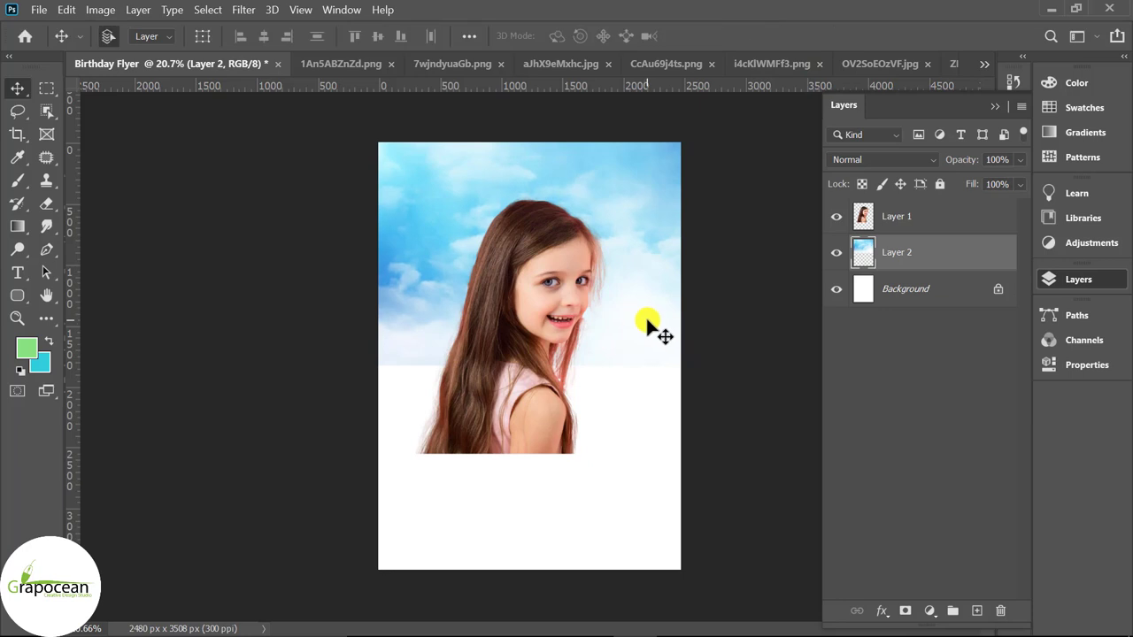
- Close the OV2SoEOzVF.jpg sky image without saving
{"action": "left_click", "coordinate": [985, 64]}
{"action": "left_click", "coordinate": [919, 180]}
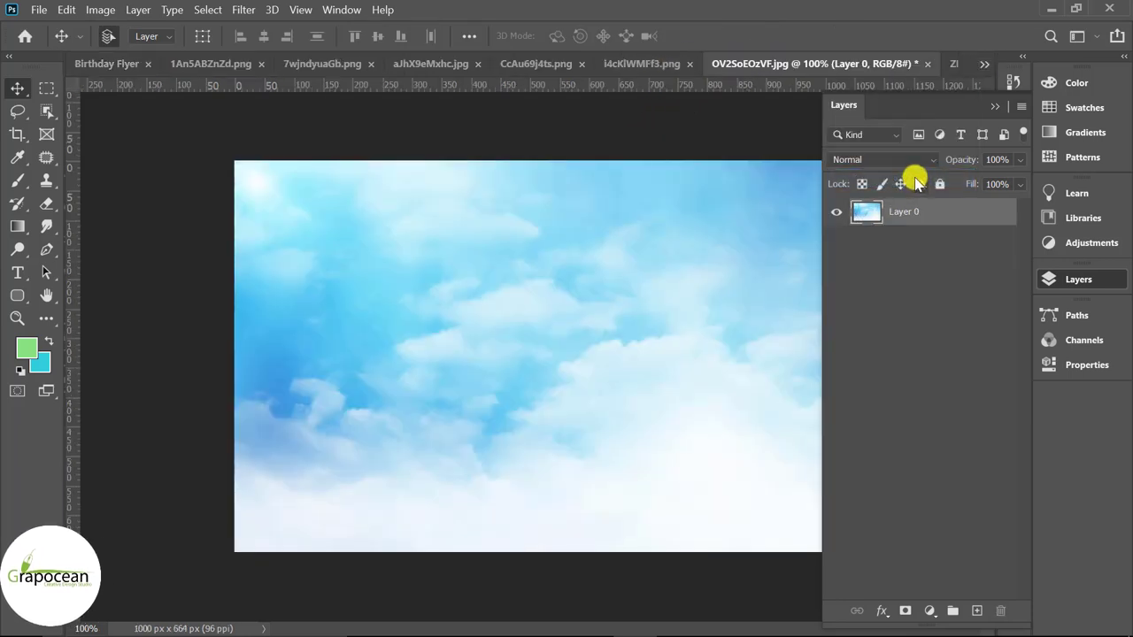
{"action": "left_click", "coordinate": [924, 64]}
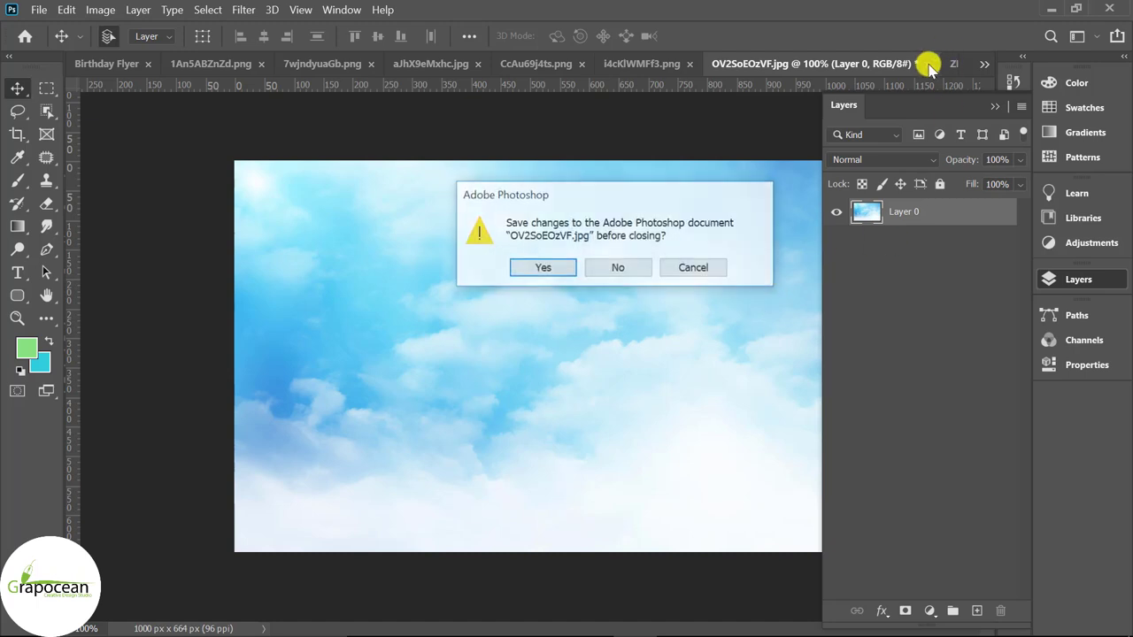
{"action": "left_click", "coordinate": [655, 270]}
- Unlock the ZEr2lwqHNm.jpg sky and bring it into Birthday Flyer as Layer 3
{"action": "left_click", "coordinate": [905, 64]}
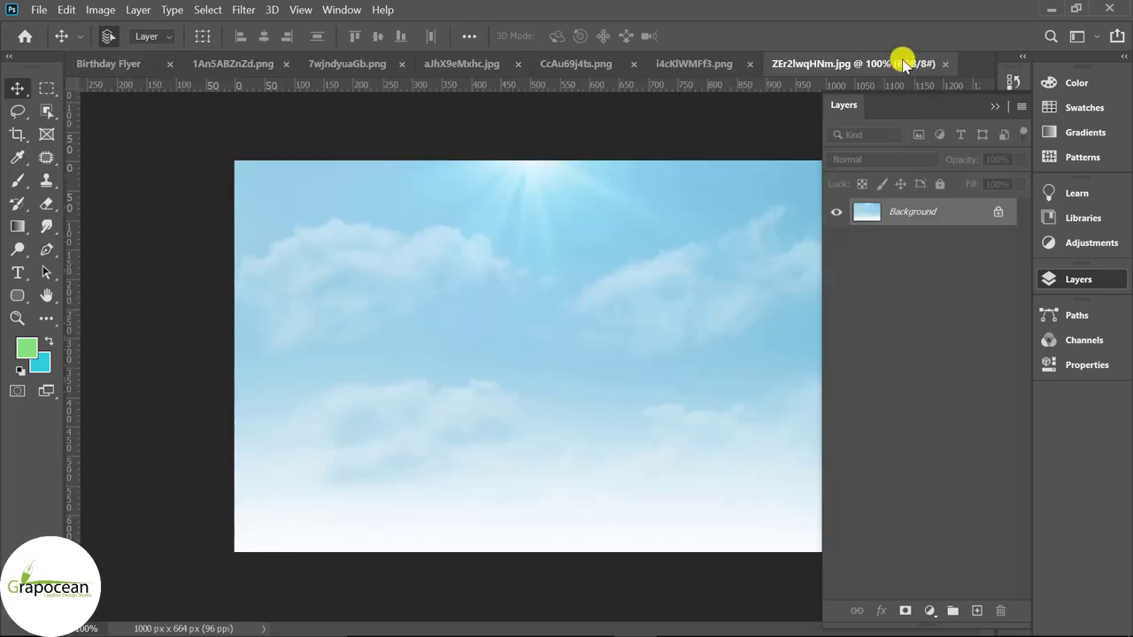
{"action": "left_click", "coordinate": [998, 211]}
{"action": "mouse_move", "coordinate": [987, 217]}
{"action": "left_mouse_down"}
{"action": "mouse_move", "coordinate": [569, 365]}
{"action": "mouse_move", "coordinate": [658, 472]}
{"action": "mouse_move", "coordinate": [720, 487]}
{"action": "left_mouse_up"}
{"action": "key", "text": "ctrl+t"}
{"action": "left_click", "coordinate": [843, 35]}
- Mask Layer 3 with a black-to-white gradient to blend its top edge into the upper sky
{"action": "left_click", "coordinate": [1082, 279]}
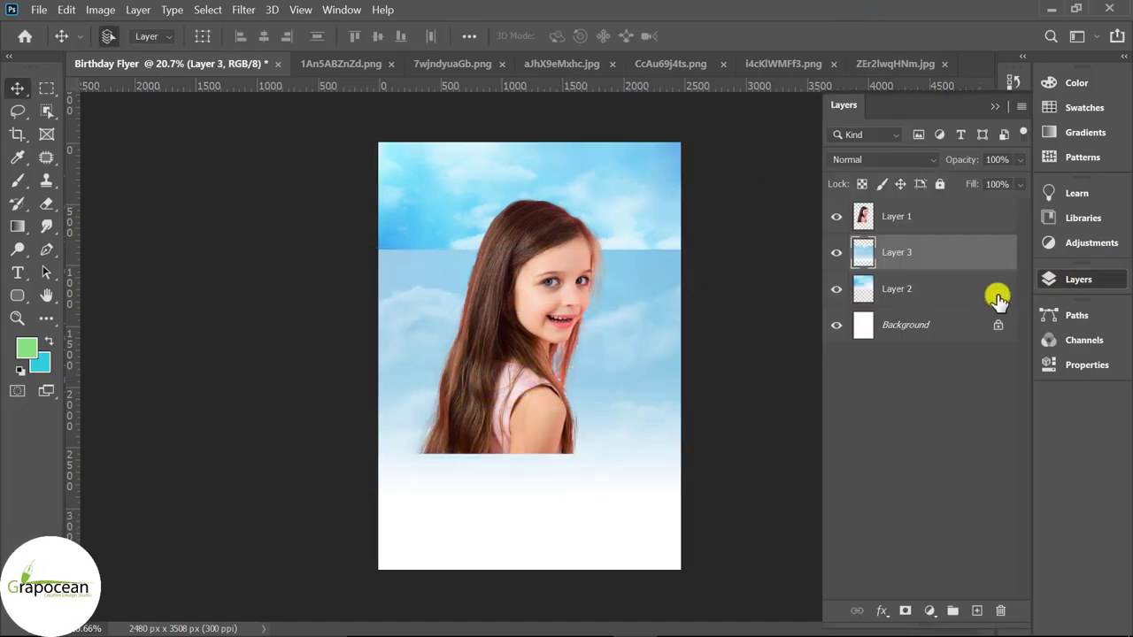
{"action": "left_click", "coordinate": [905, 611]}
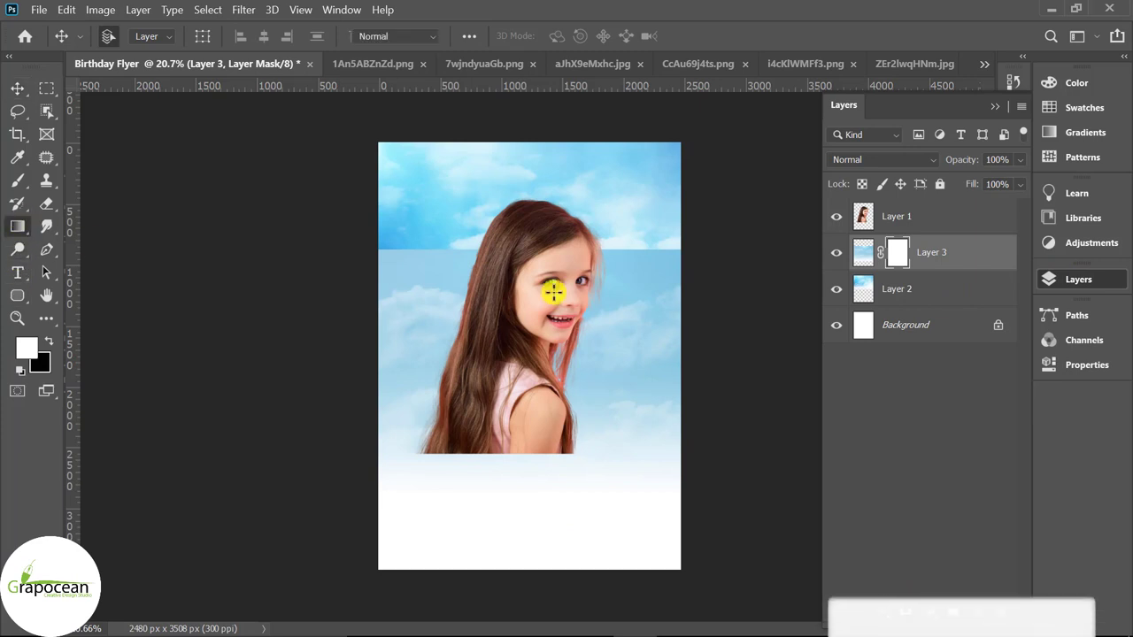
{"action": "key", "text": "g"}
{"action": "left_click", "coordinate": [48, 340]}
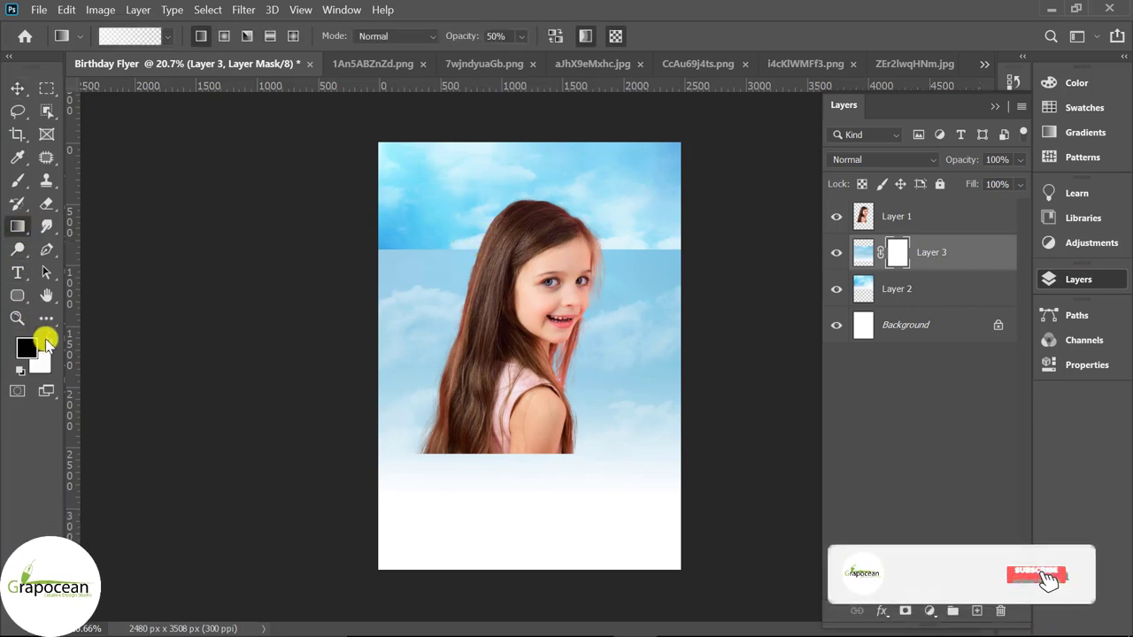
{"action": "mouse_move", "coordinate": [526, 327]}
{"action": "left_mouse_down"}
{"action": "mouse_move", "coordinate": [599, 253]}
{"action": "mouse_move", "coordinate": [610, 298]}
{"action": "left_mouse_up"}
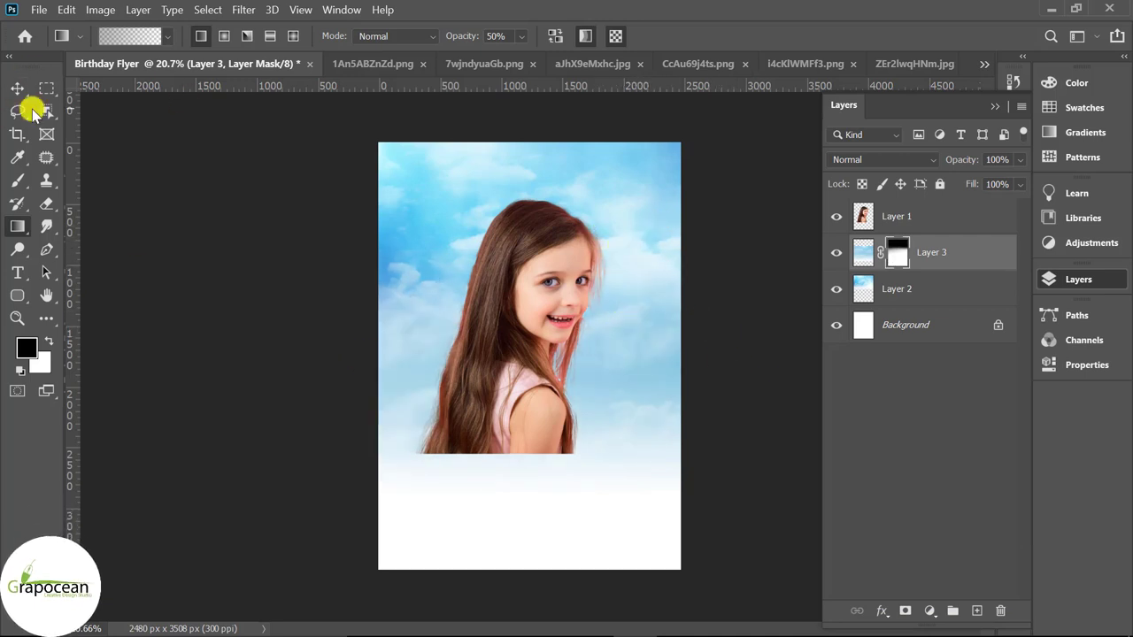
- Close the ZEr2lwqHNm.jpg document without saving
{"action": "left_click", "coordinate": [984, 64]}
{"action": "left_click", "coordinate": [911, 176]}
{"action": "left_click", "coordinate": [945, 64]}
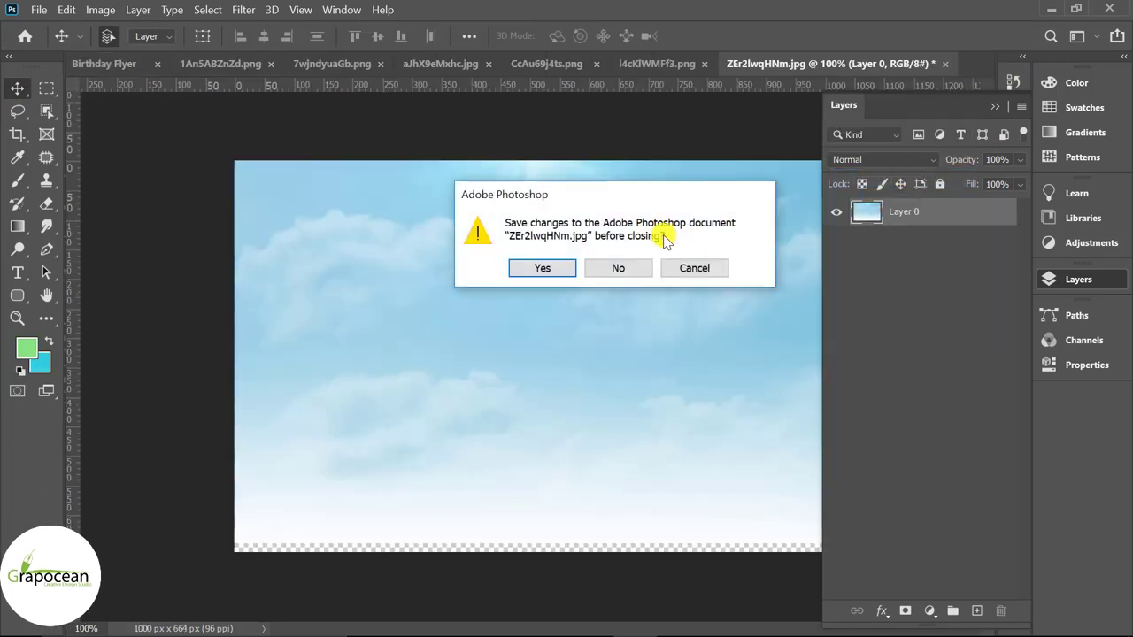
{"action": "left_click", "coordinate": [618, 269]}
- Bring the aJhX9eMxhc.jpg clouds in as Layer 4 and enlarge them about 240%
{"action": "left_click", "coordinate": [850, 64]}
{"action": "left_click", "coordinate": [483, 64]}
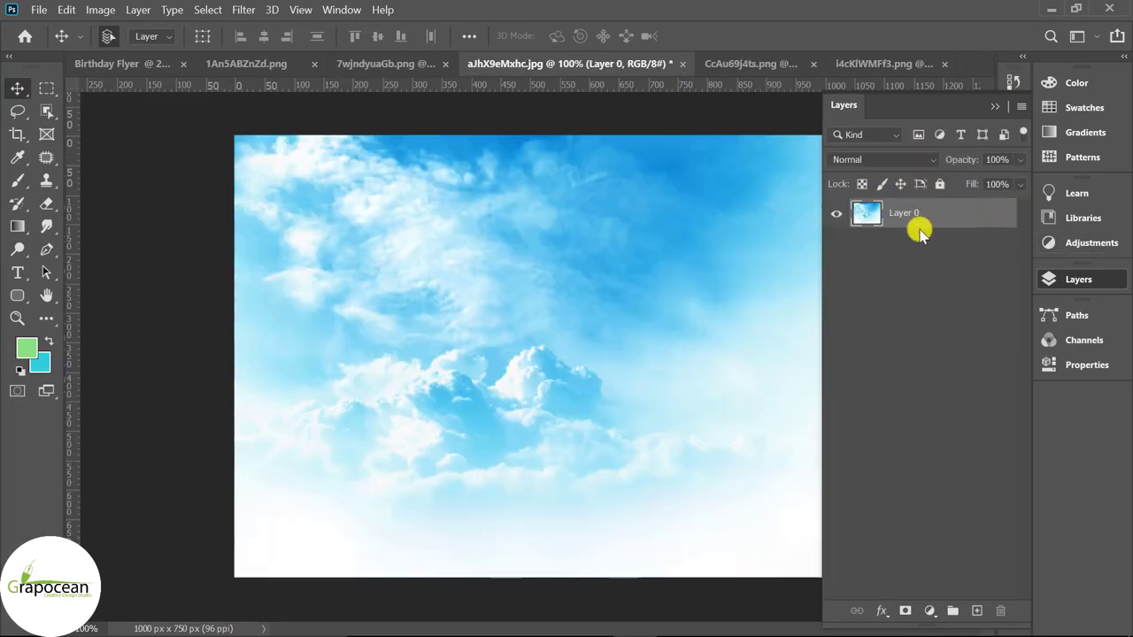
{"action": "mouse_move", "coordinate": [921, 232]}
{"action": "left_mouse_down"}
{"action": "mouse_move", "coordinate": [574, 414]}
{"action": "mouse_move", "coordinate": [430, 253]}
{"action": "left_mouse_up"}
{"action": "key", "text": "ctrl+t"}
{"action": "left_click_drag", "start_coordinate": [589, 400], "coordinate": [614, 417]}
{"action": "mouse_move", "coordinate": [531, 372]}
{"action": "left_mouse_down"}
{"action": "mouse_move", "coordinate": [632, 519]}
{"action": "mouse_move", "coordinate": [302, 403]}
{"action": "left_mouse_up"}
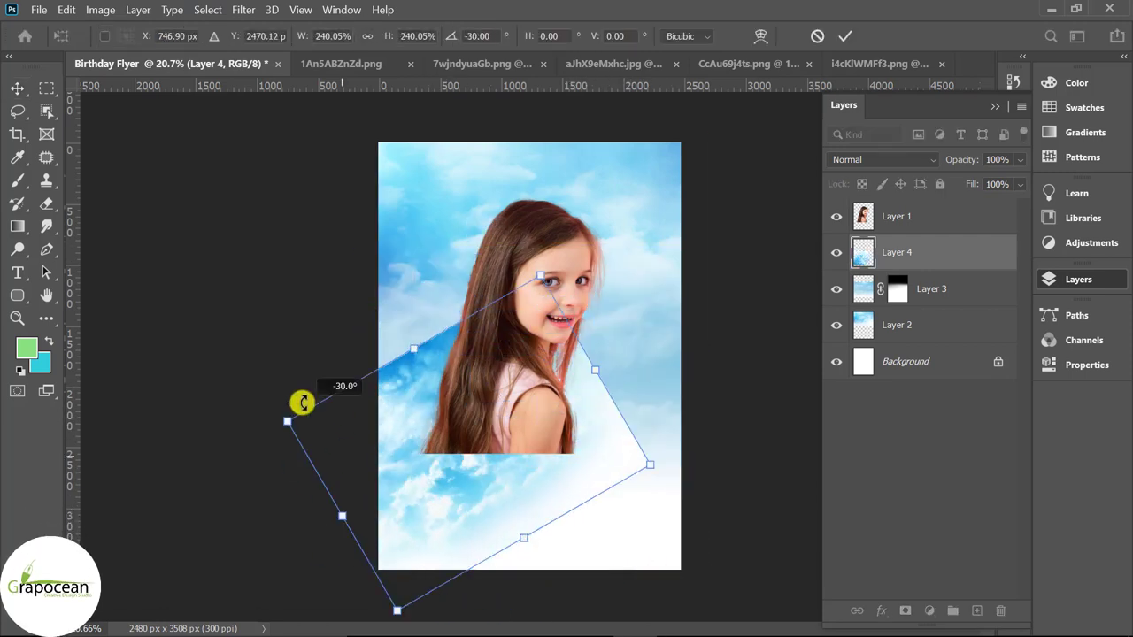
{"action": "key", "text": "ctrl+z"}
{"action": "left_click_drag", "start_coordinate": [602, 516], "coordinate": [600, 511]}
{"action": "left_click_drag", "start_coordinate": [647, 590], "coordinate": [683, 594]}
{"action": "left_click", "coordinate": [846, 35]}
- Mask Layer 4 with a gradient fading its top, then nudge the girl's position
{"action": "left_click", "coordinate": [905, 610]}
{"action": "left_click", "coordinate": [17, 226]}
{"action": "left_click_drag", "start_coordinate": [410, 310], "coordinate": [413, 390]}
{"action": "left_click_drag", "start_coordinate": [437, 312], "coordinate": [452, 443]}
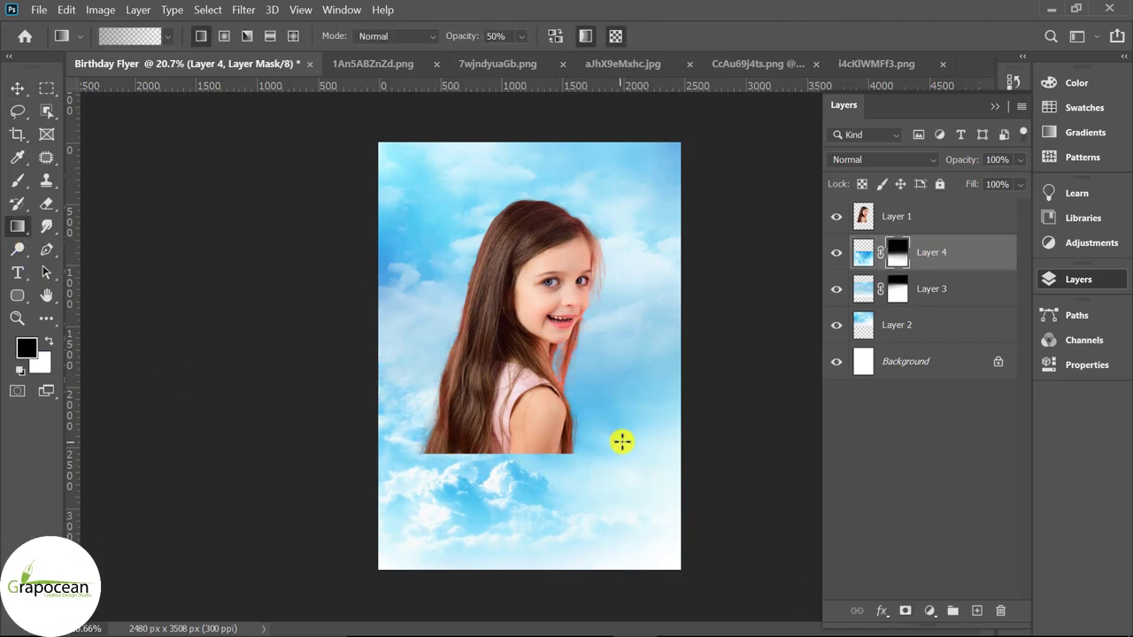
{"action": "left_click", "coordinate": [17, 88]}
{"action": "left_click_drag", "start_coordinate": [538, 387], "coordinate": [535, 397]}
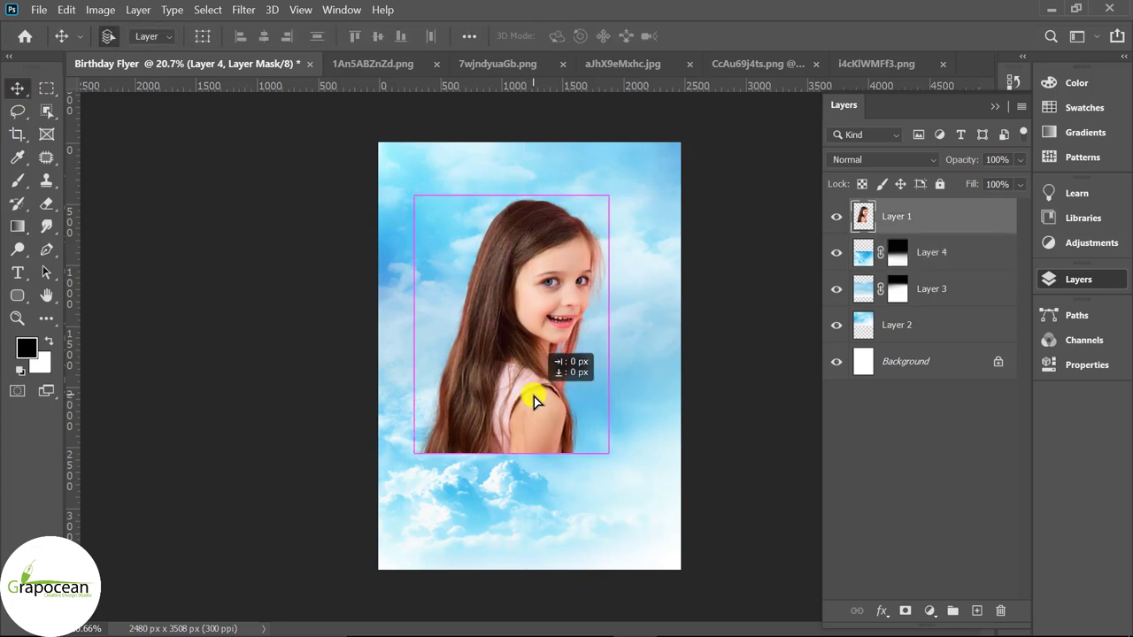
- Group sky Layers 2, 3 and 4 together as Group 1
{"action": "left_click", "coordinate": [952, 256]}
{"action": "left_click", "coordinate": [967, 327], "text": "shift"}
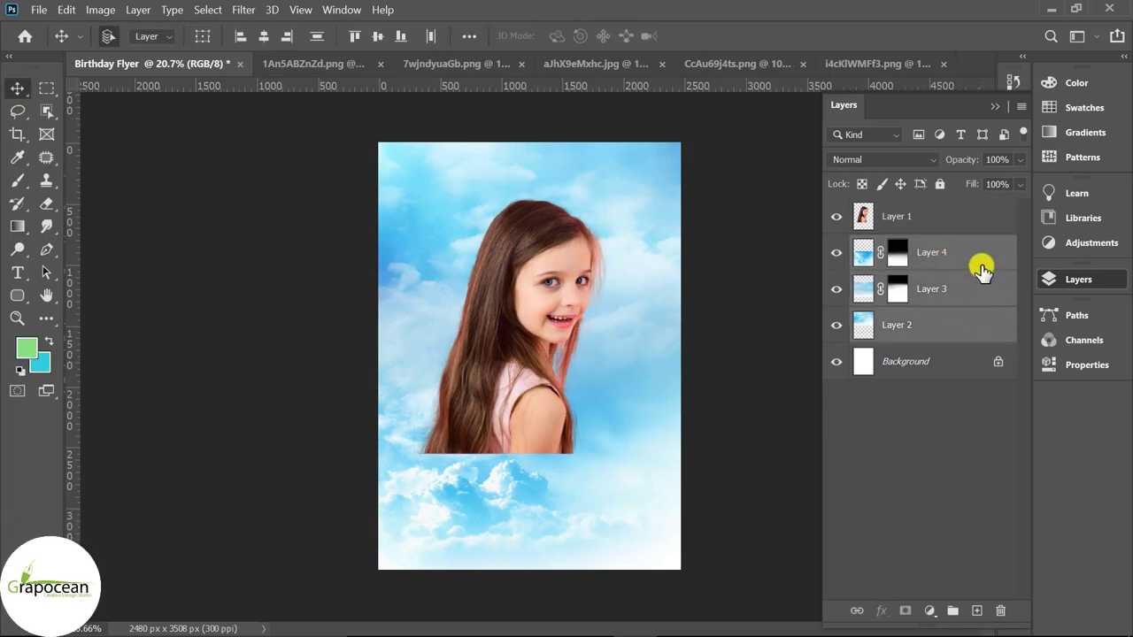
{"action": "key", "text": "ctrl+g"}
{"action": "left_click", "coordinate": [836, 247]}
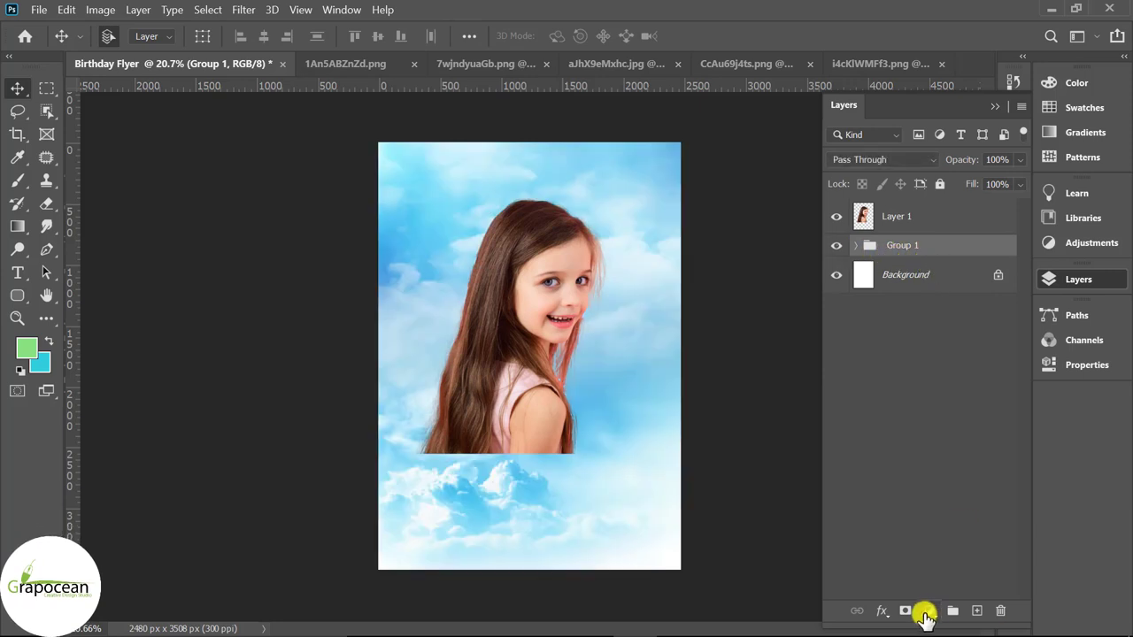
{"action": "left_click", "coordinate": [924, 614]}
- Add a pink #e181d2 Solid Color fill clipped to the sky group in Vivid Light mode
{"action": "left_click", "coordinate": [973, 299]}
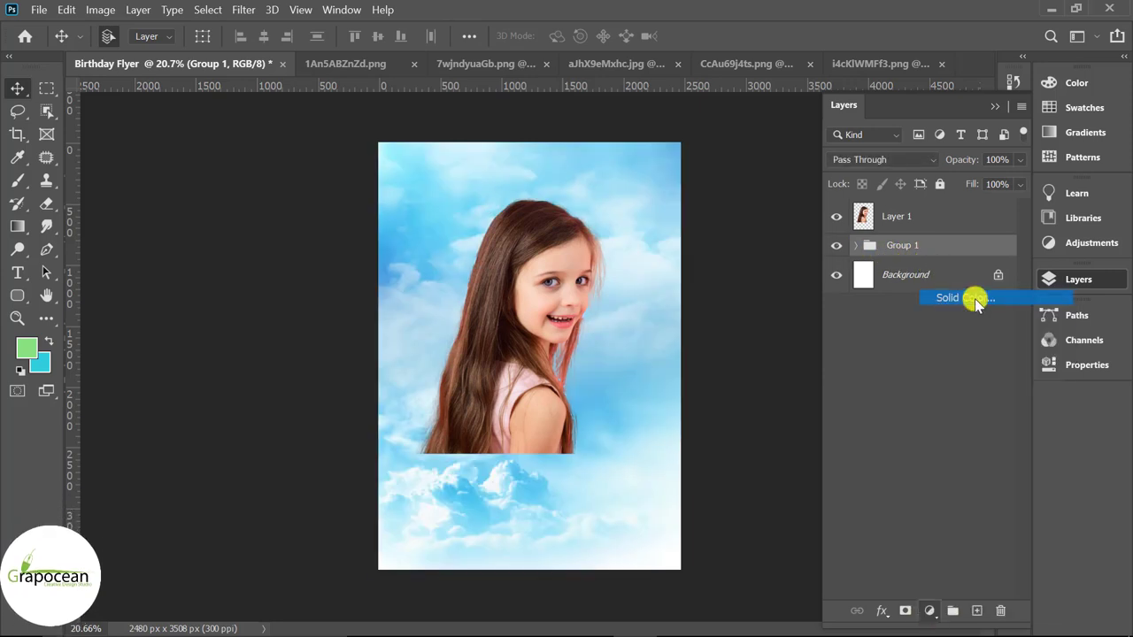
{"action": "left_click_drag", "start_coordinate": [720, 392], "coordinate": [722, 368]}
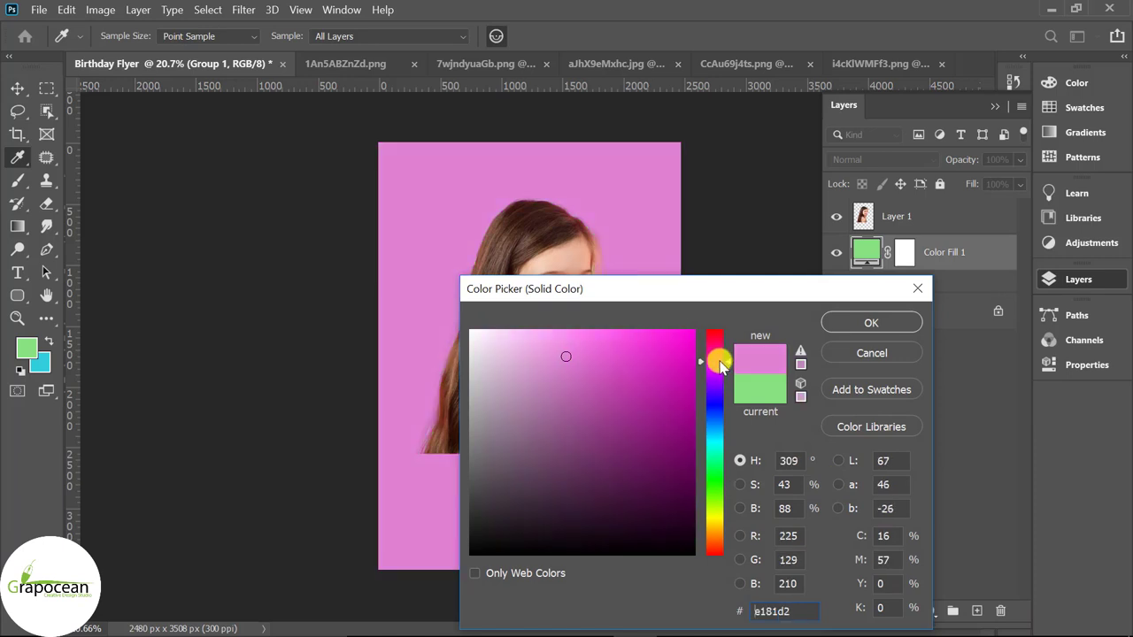
{"action": "left_click", "coordinate": [876, 322]}
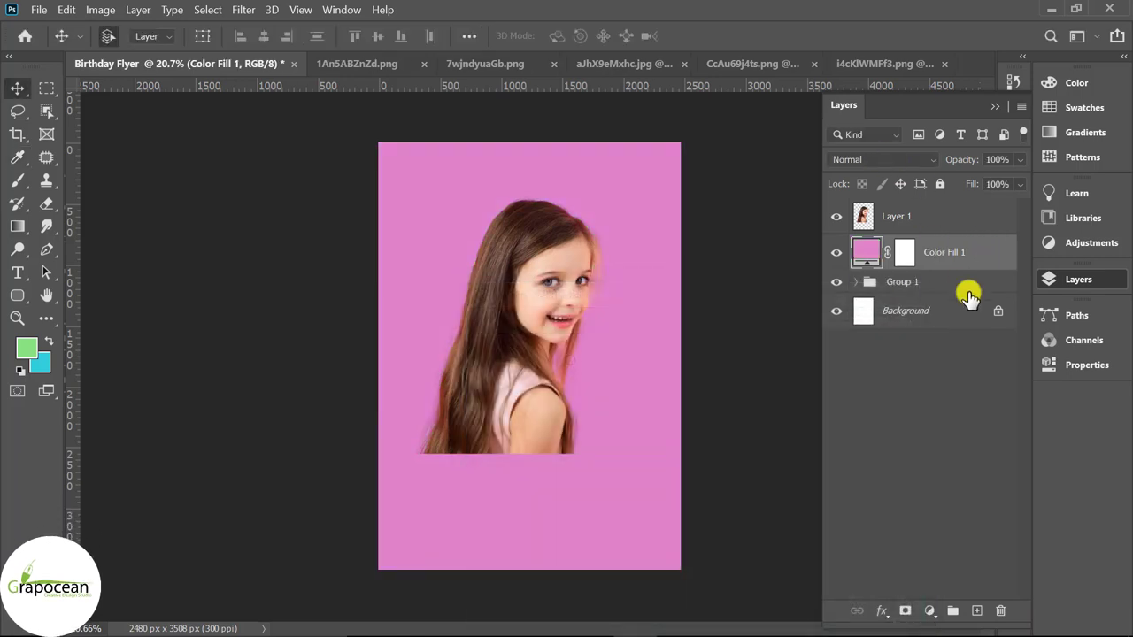
{"action": "right_click", "coordinate": [958, 257]}
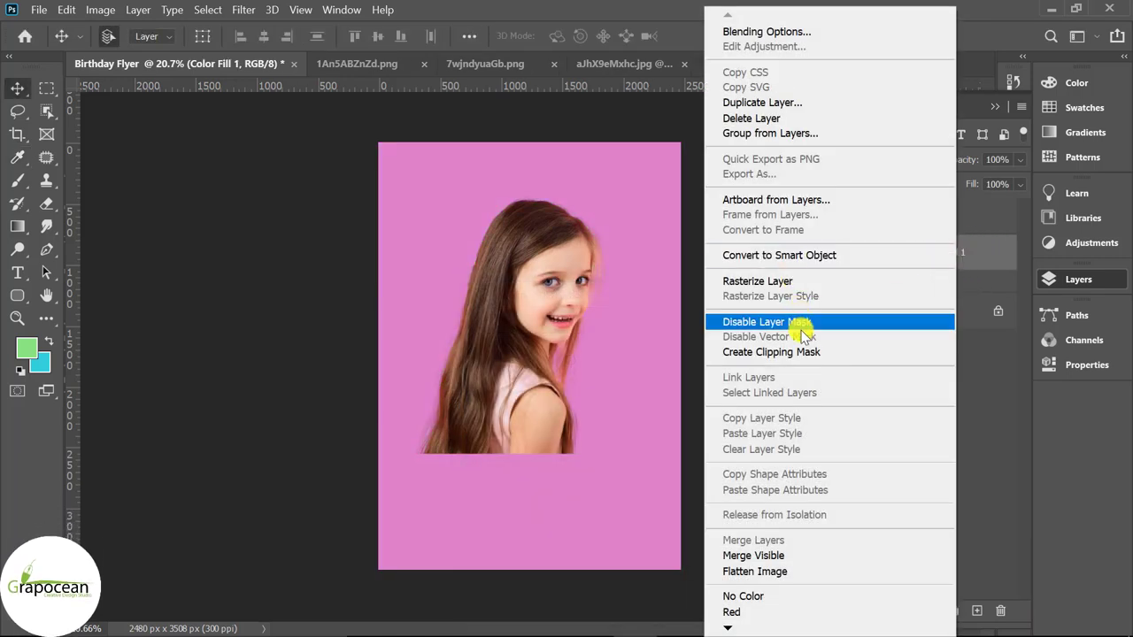
{"action": "left_click", "coordinate": [799, 365]}
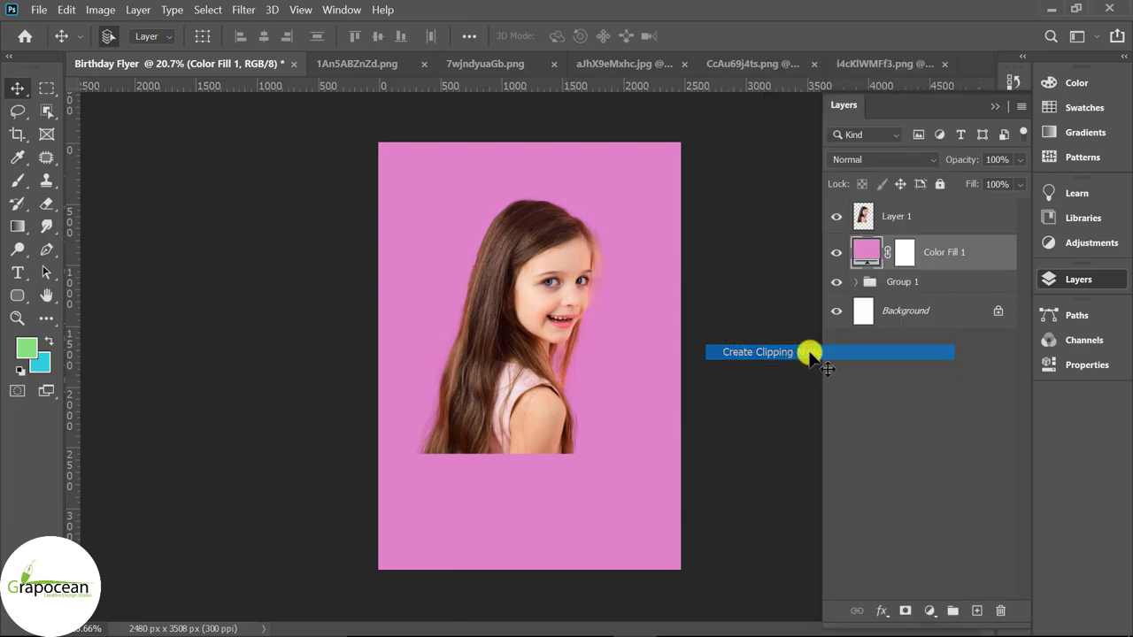
{"action": "left_click", "coordinate": [883, 159]}
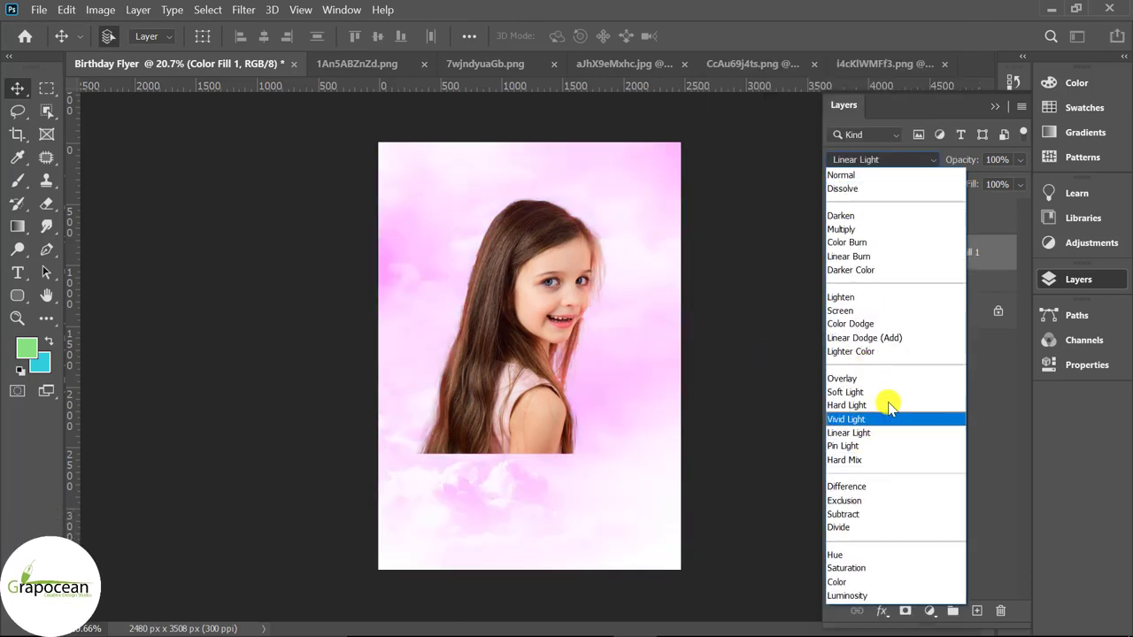
{"action": "left_click", "coordinate": [896, 423]}
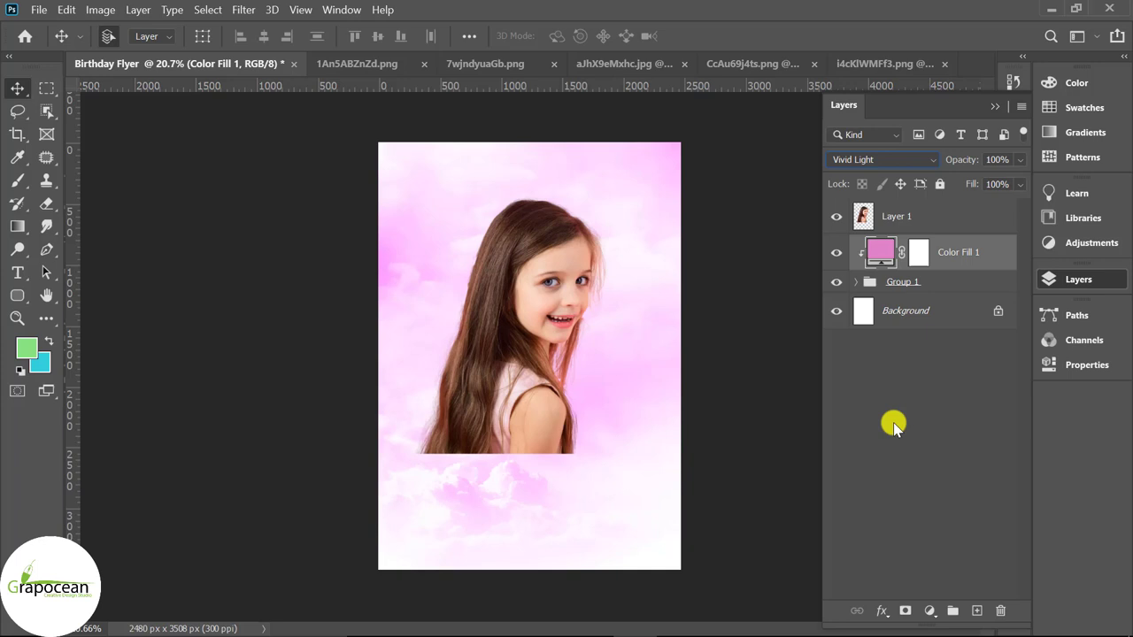
- Paint black on the Color Fill 1 mask to reveal blue sky near the girl's hair
{"action": "left_click", "coordinate": [921, 254]}
{"action": "left_click", "coordinate": [17, 180]}
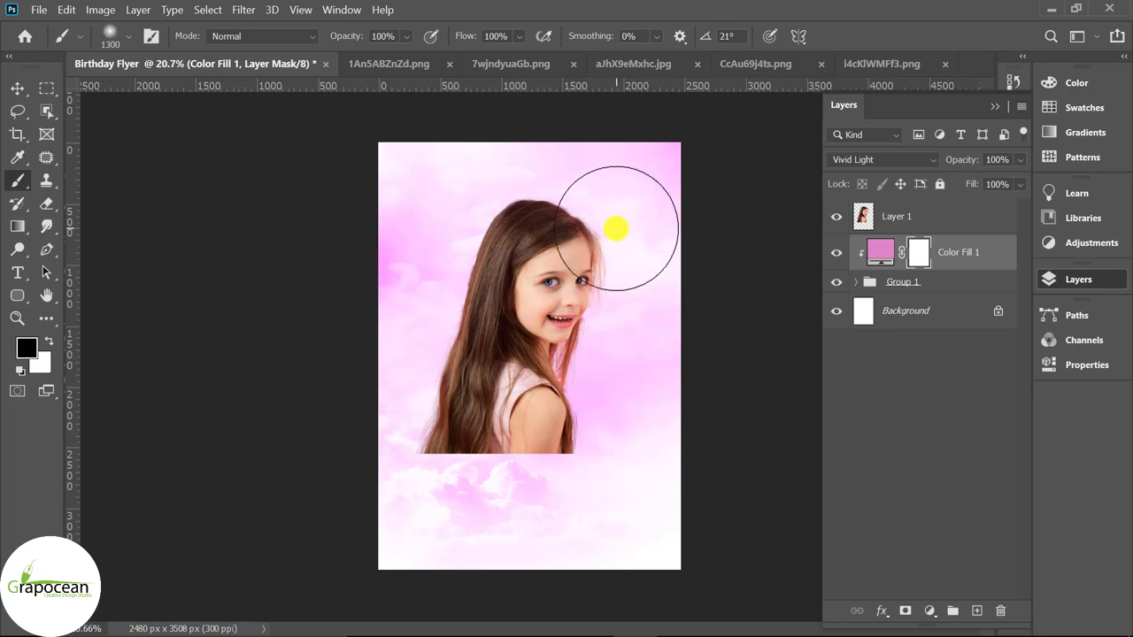
{"action": "left_click", "coordinate": [617, 229]}
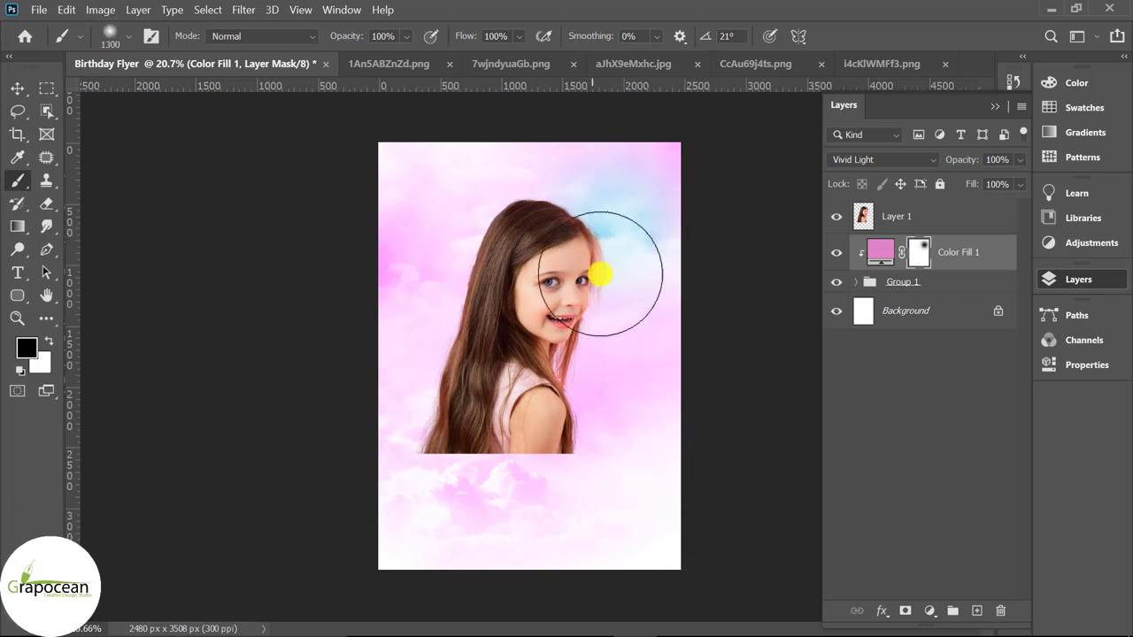
{"action": "left_click", "coordinate": [18, 89]}
- Gradient-mask Layer 1 so the girl's bottom edge fades out, then duplicate the layer
{"action": "left_click", "coordinate": [921, 216]}
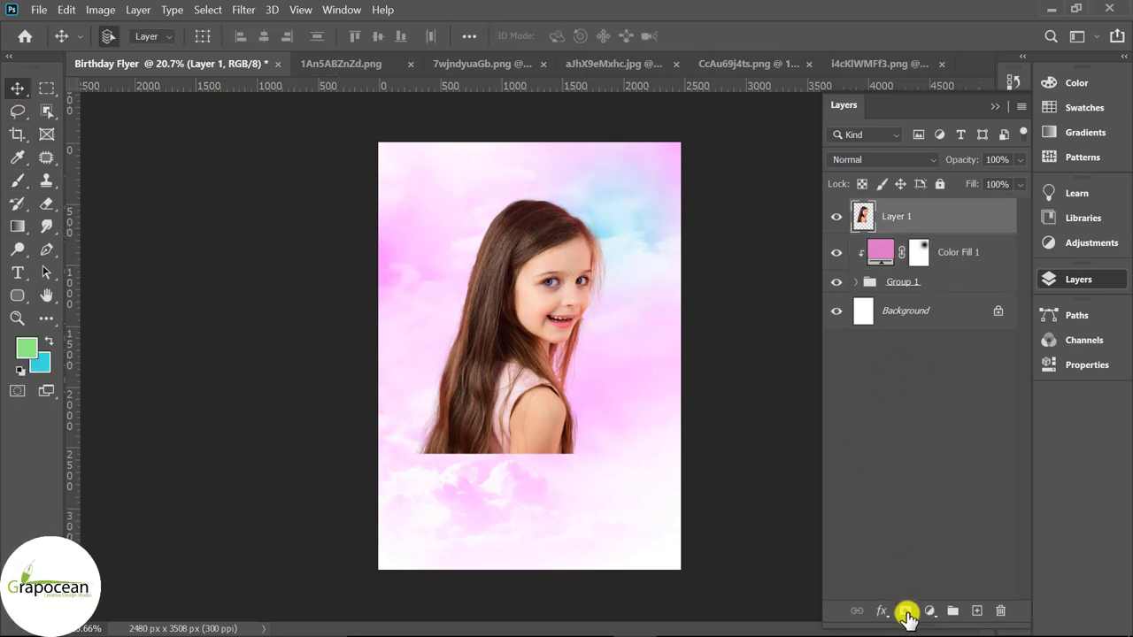
{"action": "left_click", "coordinate": [904, 610]}
{"action": "left_click", "coordinate": [17, 226]}
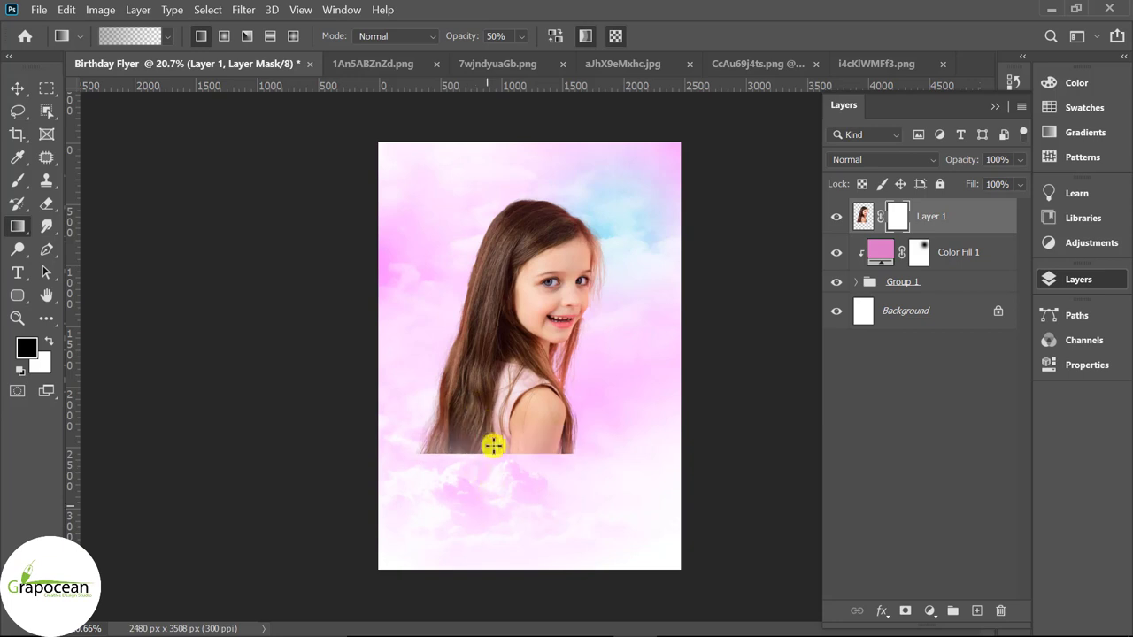
{"action": "left_click_drag", "start_coordinate": [482, 469], "coordinate": [511, 381]}
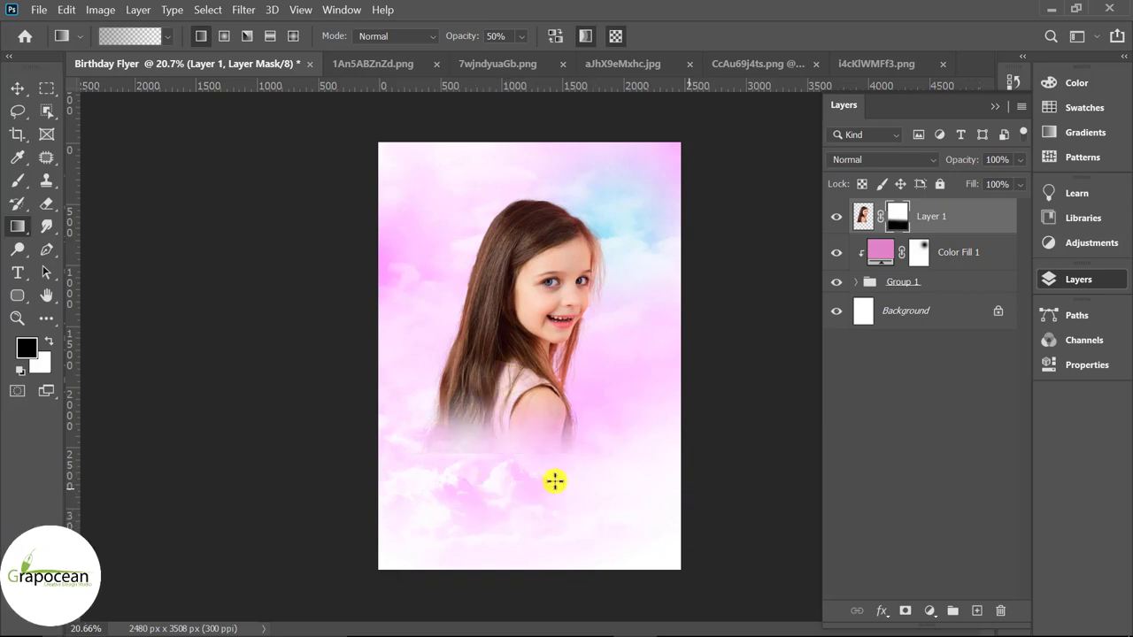
{"action": "left_click", "coordinate": [15, 93]}
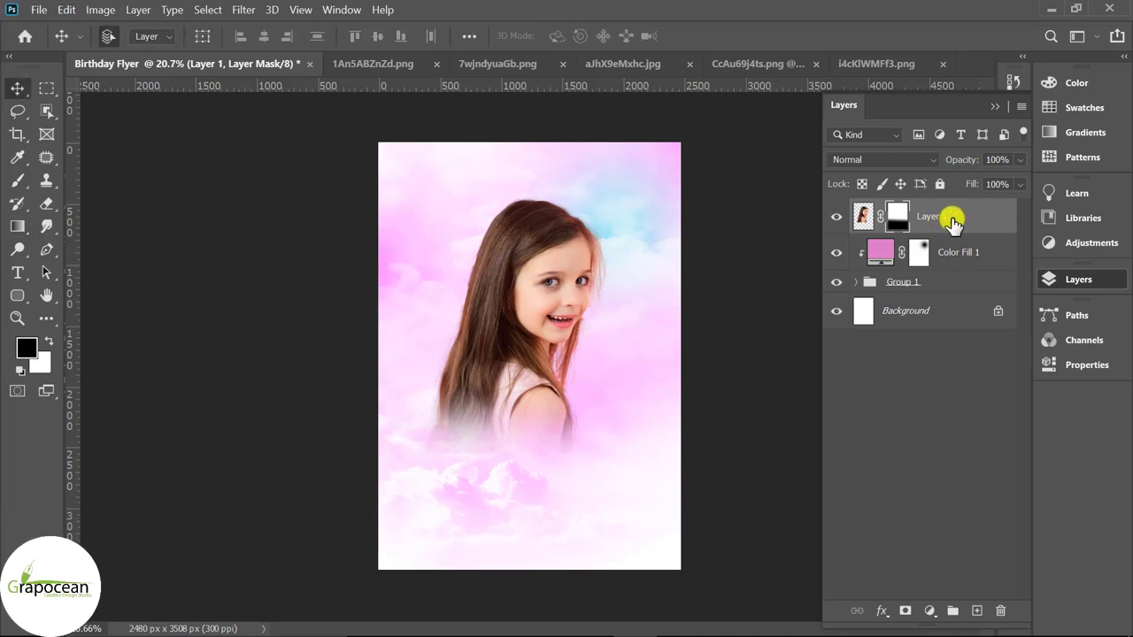
{"action": "key", "text": "ctrl+j"}
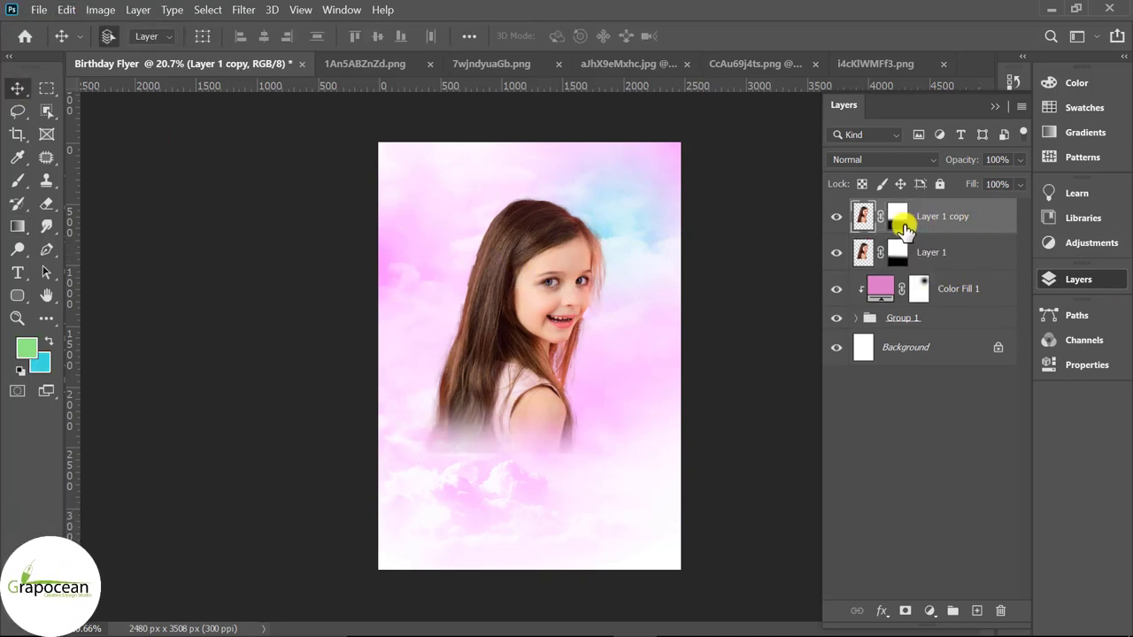
- Delete Layer 1 copy's mask and apply a High Pass filter at radius 6.4
{"action": "right_click", "coordinate": [886, 219]}
{"action": "left_click", "coordinate": [931, 255]}
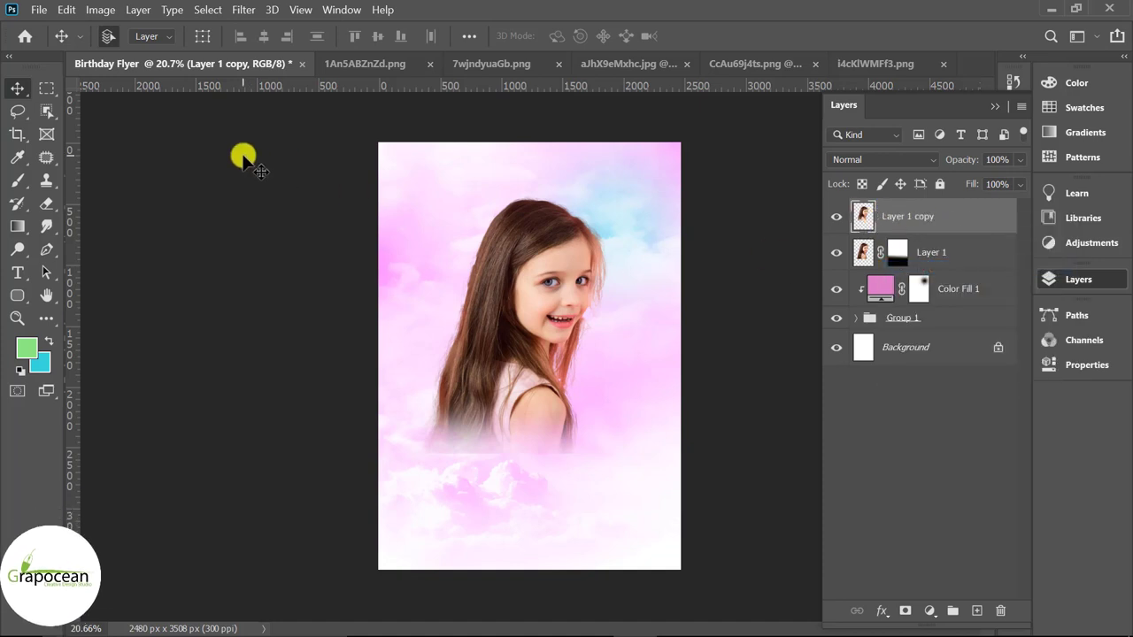
{"action": "left_click", "coordinate": [238, 10]}
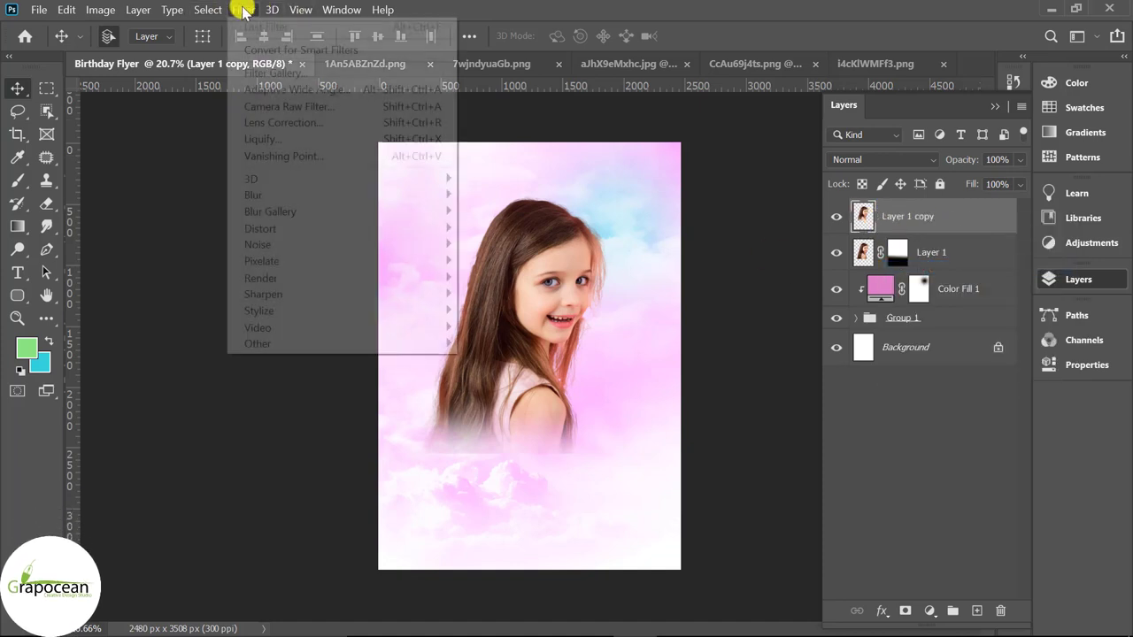
{"action": "mouse_move", "coordinate": [337, 344]}
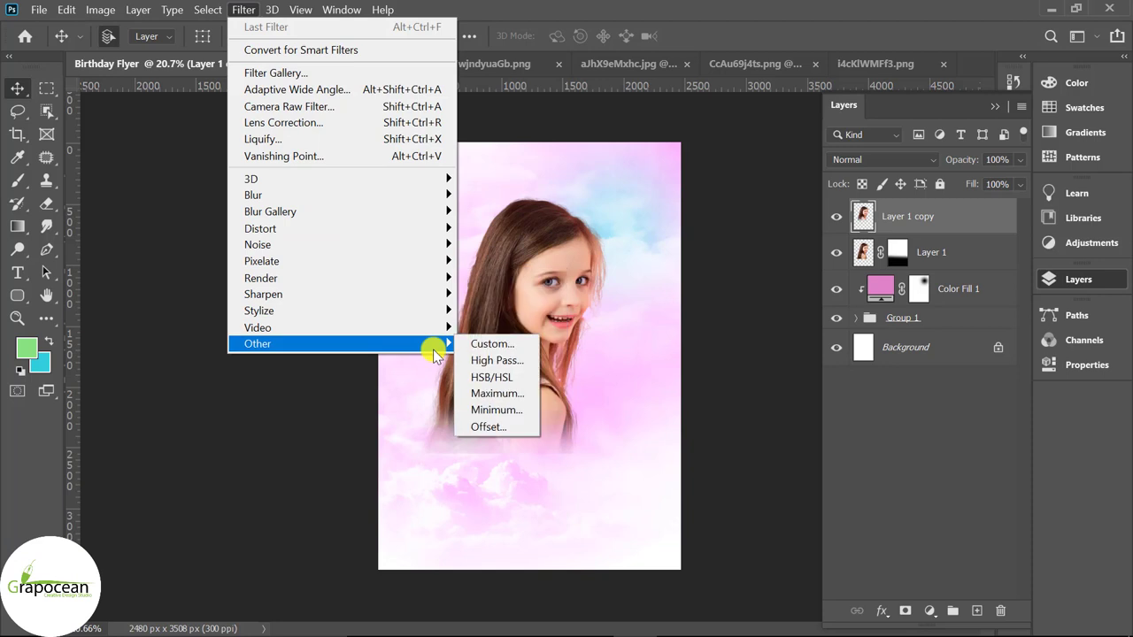
{"action": "left_click", "coordinate": [492, 359]}
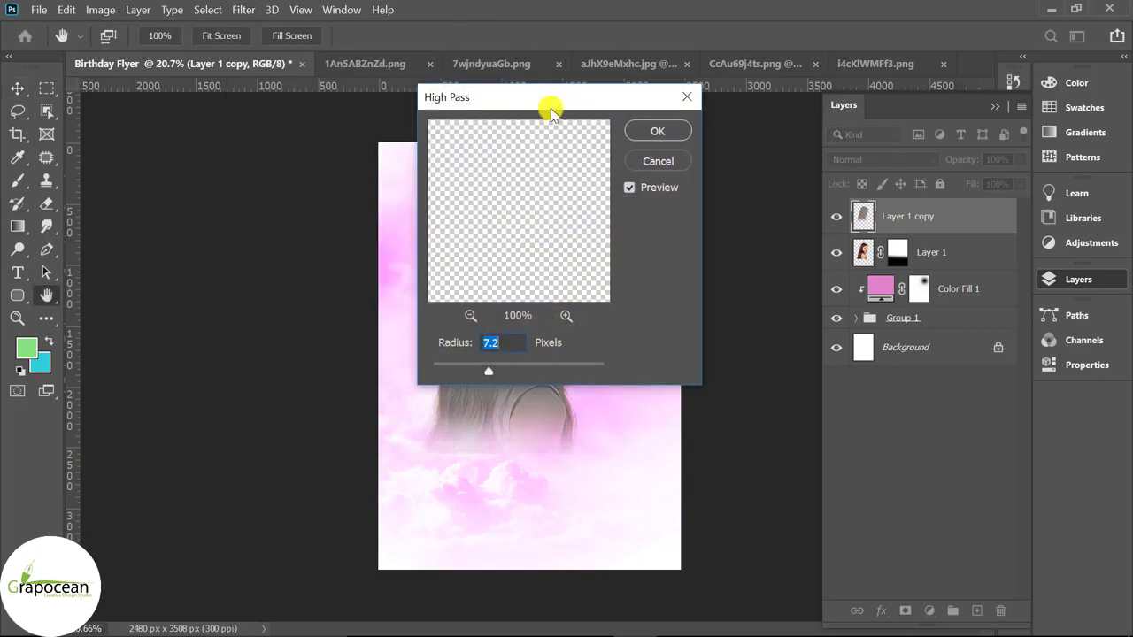
{"action": "left_click_drag", "start_coordinate": [551, 110], "coordinate": [855, 136]}
{"action": "mouse_move", "coordinate": [816, 398]}
{"action": "left_mouse_down"}
{"action": "mouse_move", "coordinate": [754, 391]}
{"action": "mouse_move", "coordinate": [767, 395]}
{"action": "left_mouse_up"}
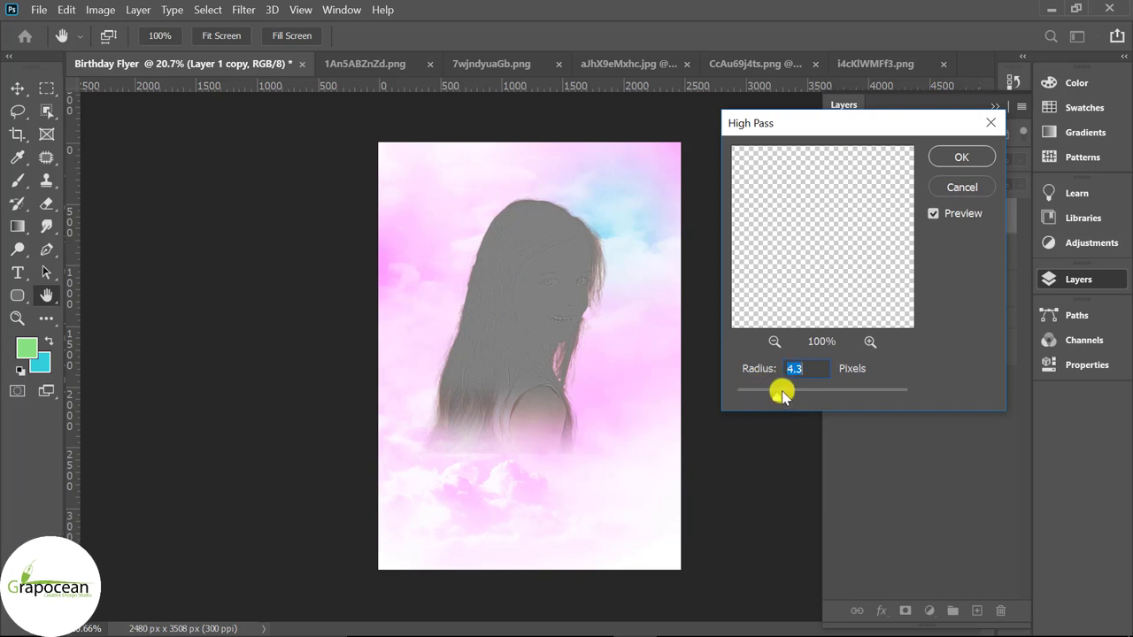
{"action": "left_click", "coordinate": [954, 155]}
- Set Layer 1 copy's blend mode to Vivid Light
{"action": "left_click", "coordinate": [883, 159]}
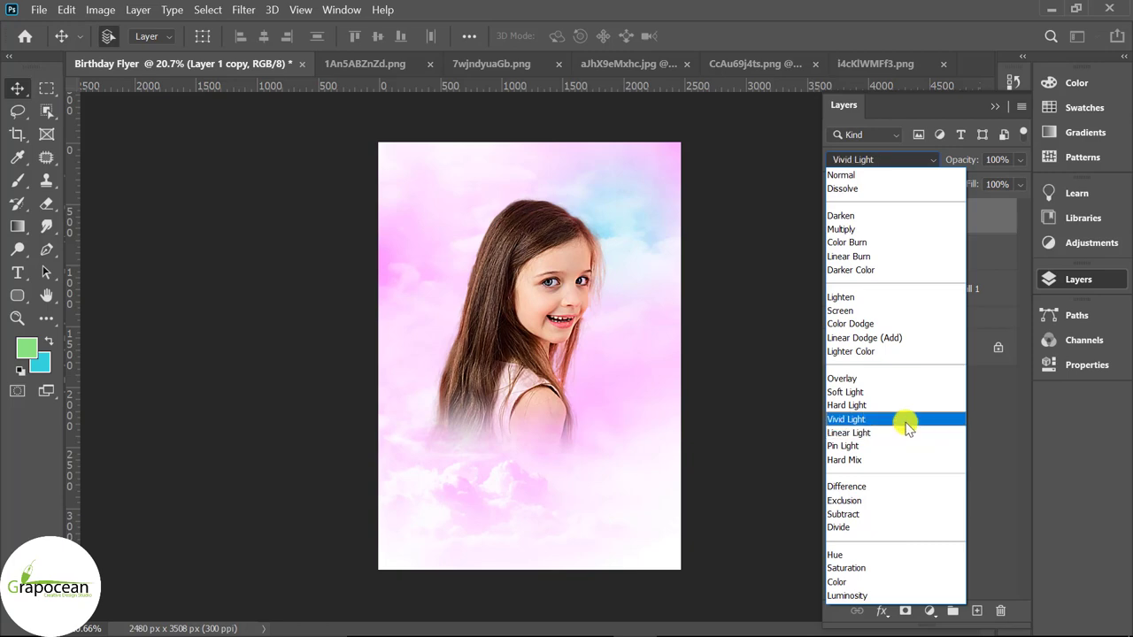
{"action": "left_click", "coordinate": [877, 419]}
{"action": "left_click", "coordinate": [559, 273]}
{"action": "left_click", "coordinate": [584, 274]}
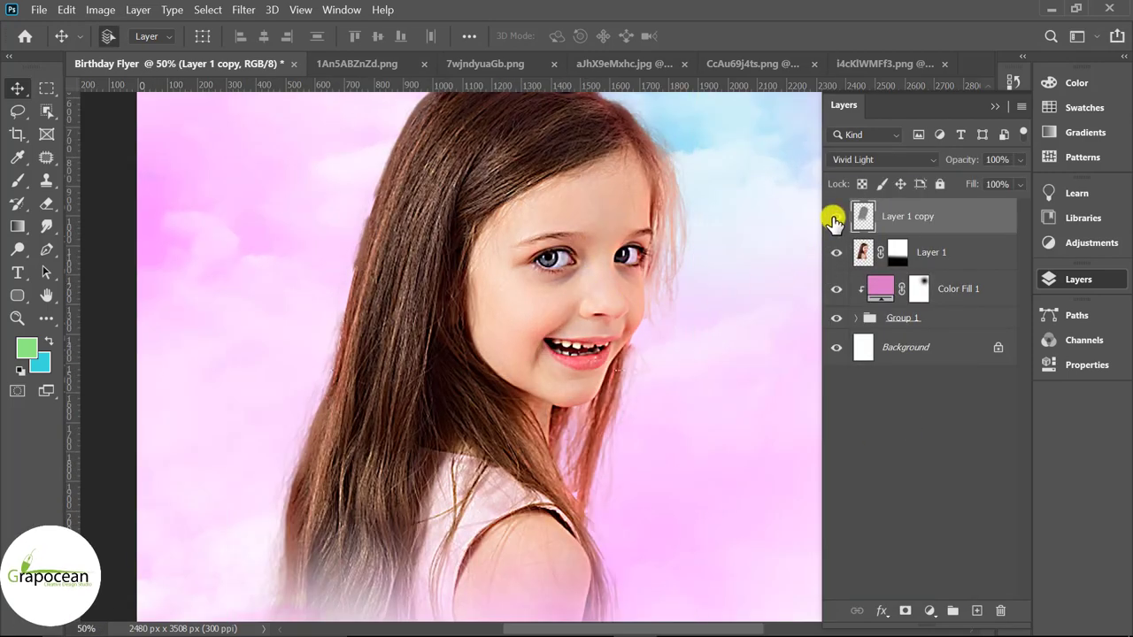
- Toggle Layer 1 copy to compare the sharpening, then select Layer 1
{"action": "left_click", "coordinate": [834, 221]}
{"action": "left_click", "coordinate": [835, 221]}
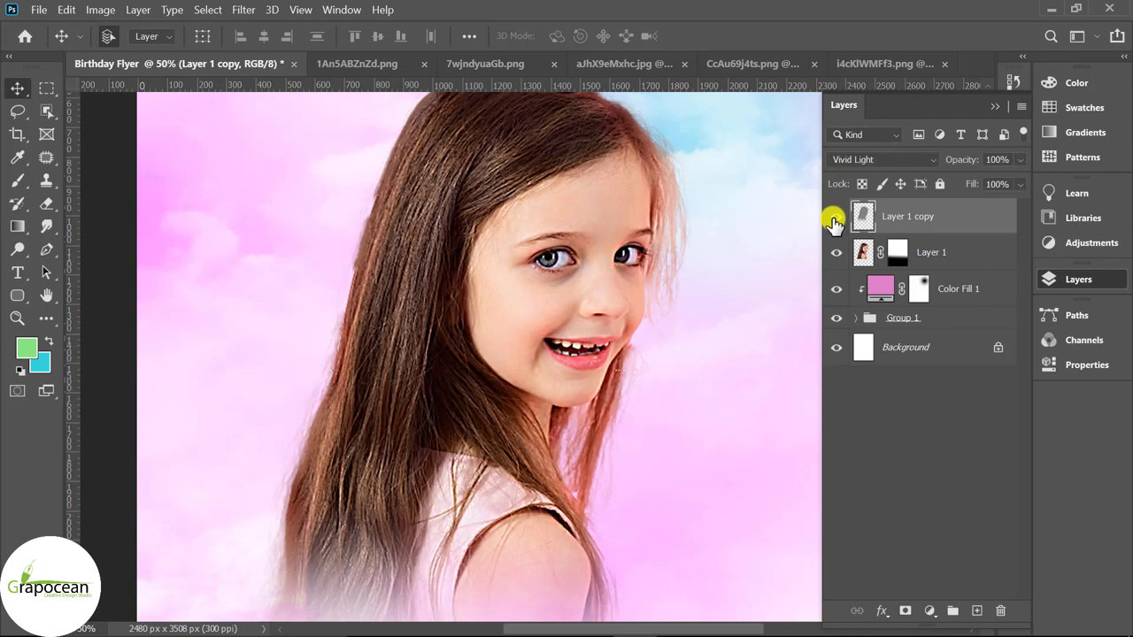
{"action": "left_click", "coordinate": [835, 222]}
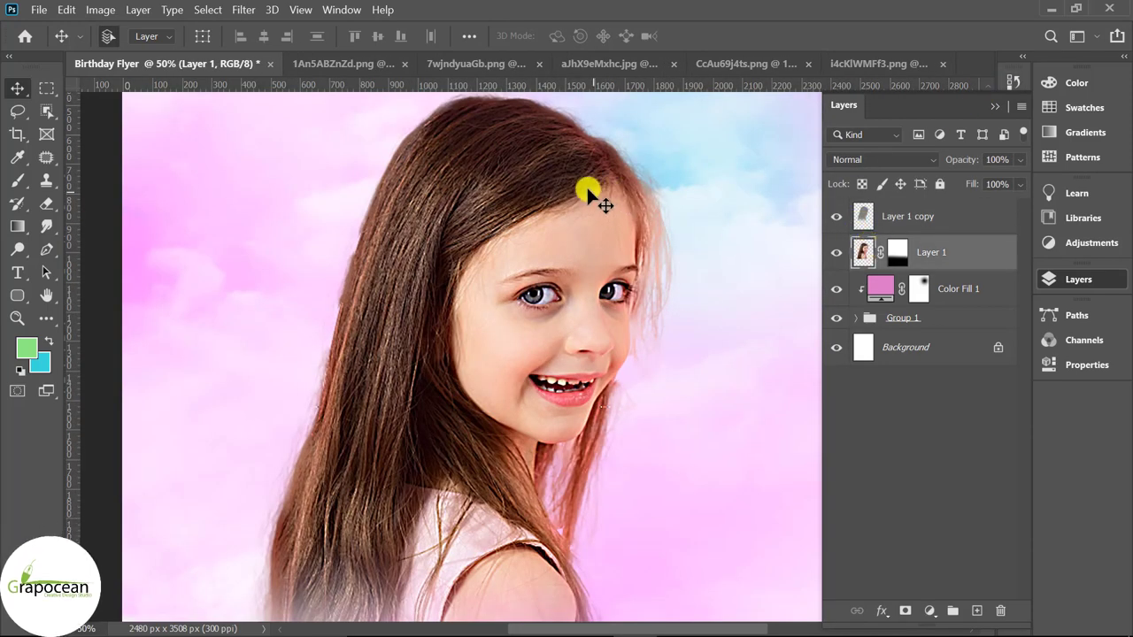
- In the Camera Raw Filter, reset Tint to 0 and set Highlights -63, Shadows +33, Whites -33
{"action": "left_click", "coordinate": [238, 10]}
{"action": "left_click", "coordinate": [293, 103]}
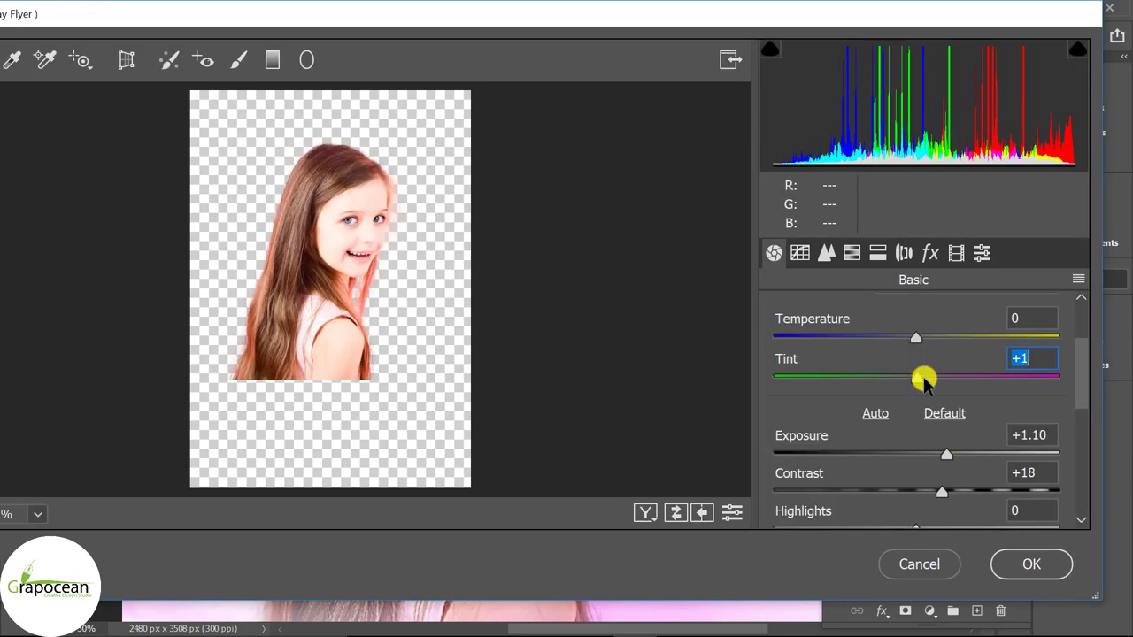
{"action": "double_click", "coordinate": [920, 376]}
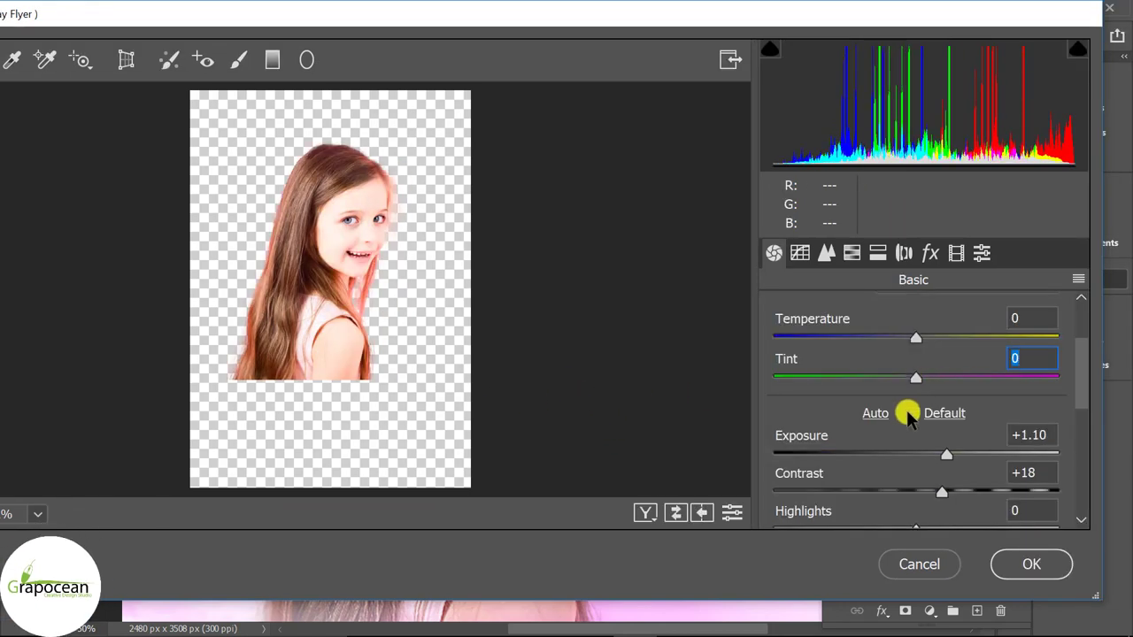
{"action": "scroll", "coordinate": [949, 496], "scroll_direction": "down", "scroll_amount": 3}
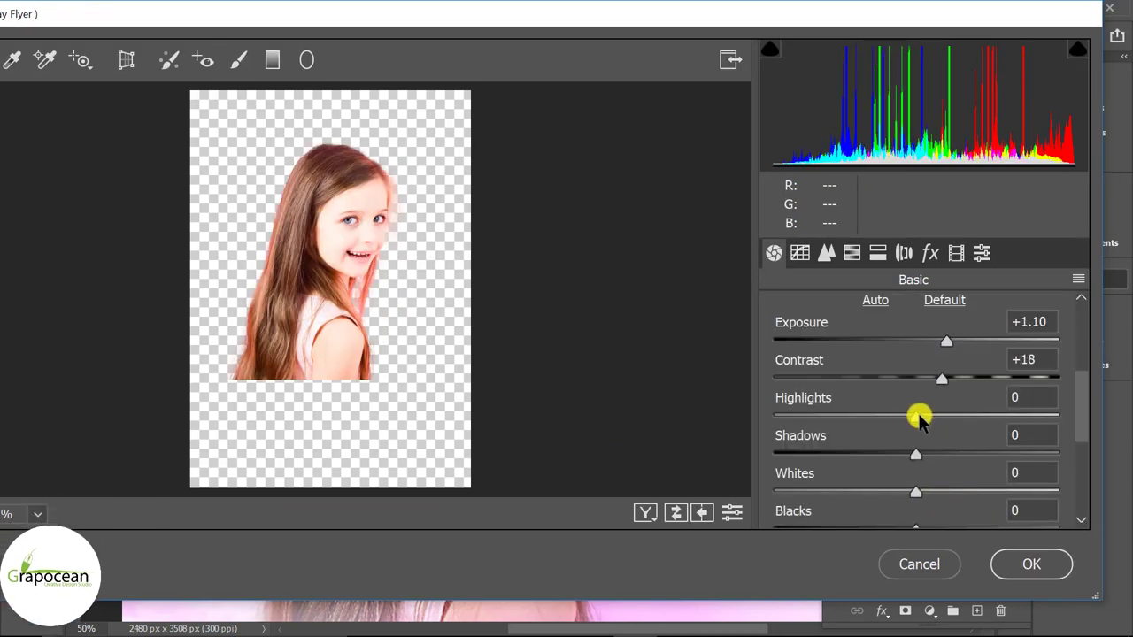
{"action": "left_click_drag", "start_coordinate": [916, 414], "coordinate": [848, 422]}
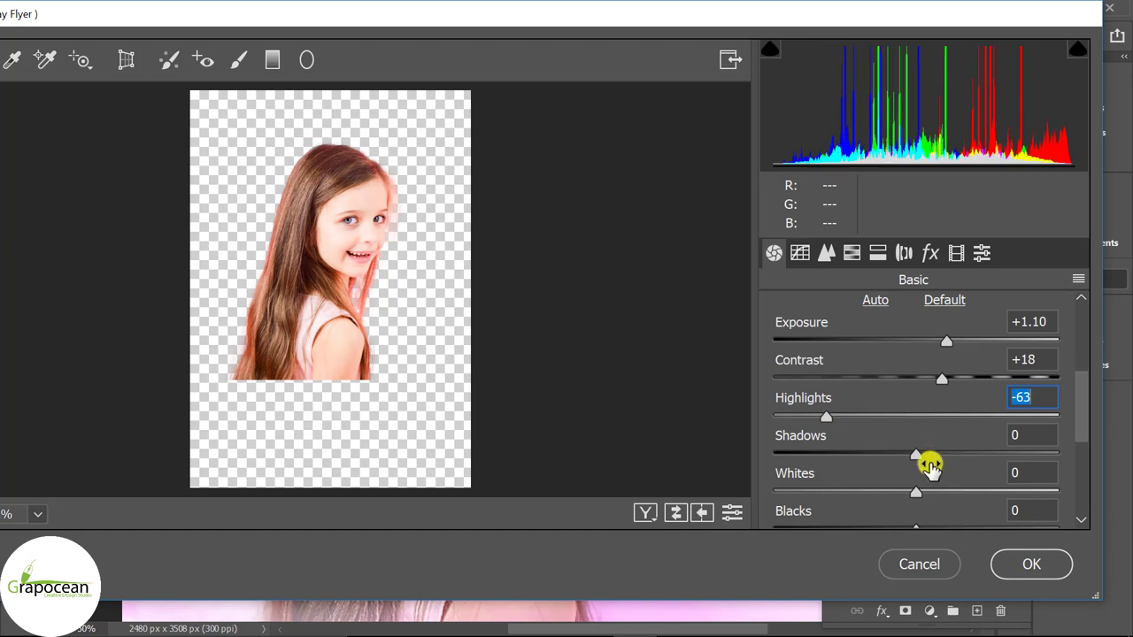
{"action": "mouse_move", "coordinate": [918, 455]}
{"action": "left_mouse_down"}
{"action": "mouse_move", "coordinate": [986, 451]}
{"action": "mouse_move", "coordinate": [903, 458]}
{"action": "mouse_move", "coordinate": [964, 461]}
{"action": "left_mouse_up"}
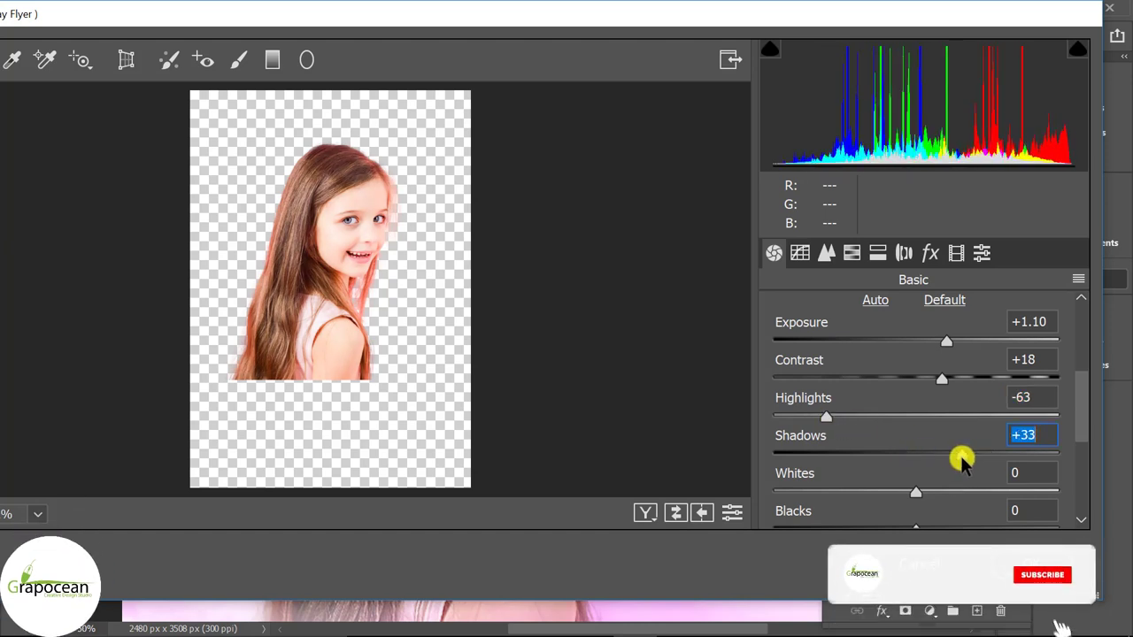
{"action": "mouse_move", "coordinate": [916, 491]}
{"action": "left_mouse_down"}
{"action": "mouse_move", "coordinate": [986, 488]}
{"action": "mouse_move", "coordinate": [869, 499]}
{"action": "left_mouse_up"}
- Raise Texture to +32 and Clarity to +21, check before/after, and apply the correction
{"action": "scroll", "coordinate": [952, 496], "scroll_direction": "down", "scroll_amount": 1}
{"action": "scroll", "coordinate": [938, 451], "scroll_direction": "down", "scroll_amount": 2}
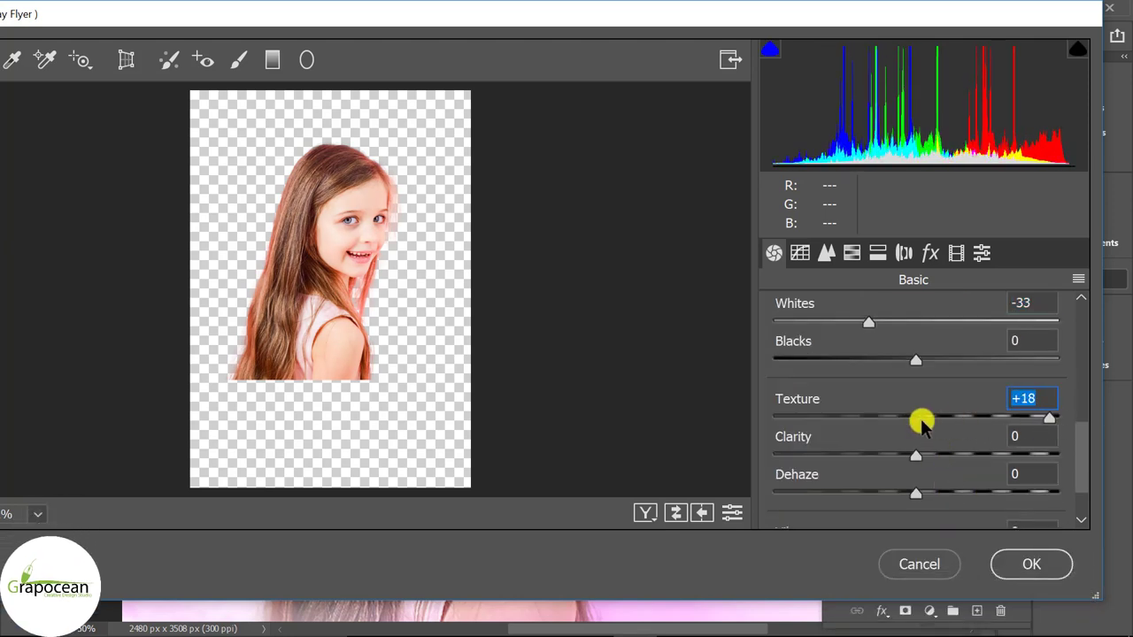
{"action": "mouse_move", "coordinate": [920, 425]}
{"action": "left_mouse_down"}
{"action": "mouse_move", "coordinate": [963, 425]}
{"action": "mouse_move", "coordinate": [981, 455]}
{"action": "mouse_move", "coordinate": [1027, 445]}
{"action": "mouse_move", "coordinate": [950, 452]}
{"action": "left_mouse_up"}
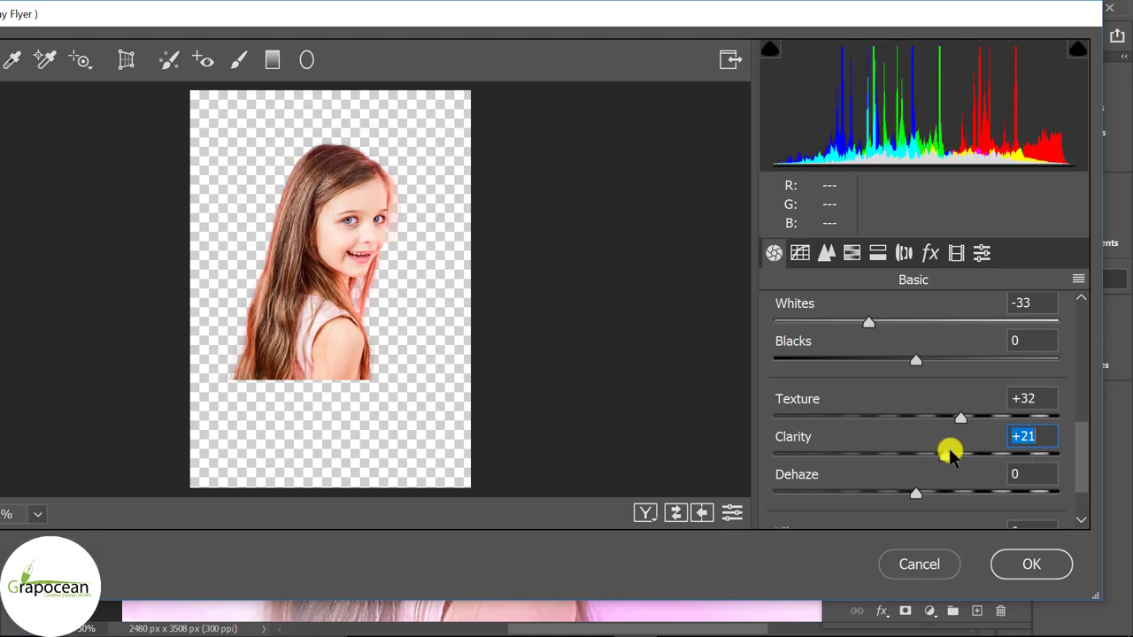
{"action": "scroll", "coordinate": [965, 457], "scroll_direction": "down", "scroll_amount": 1}
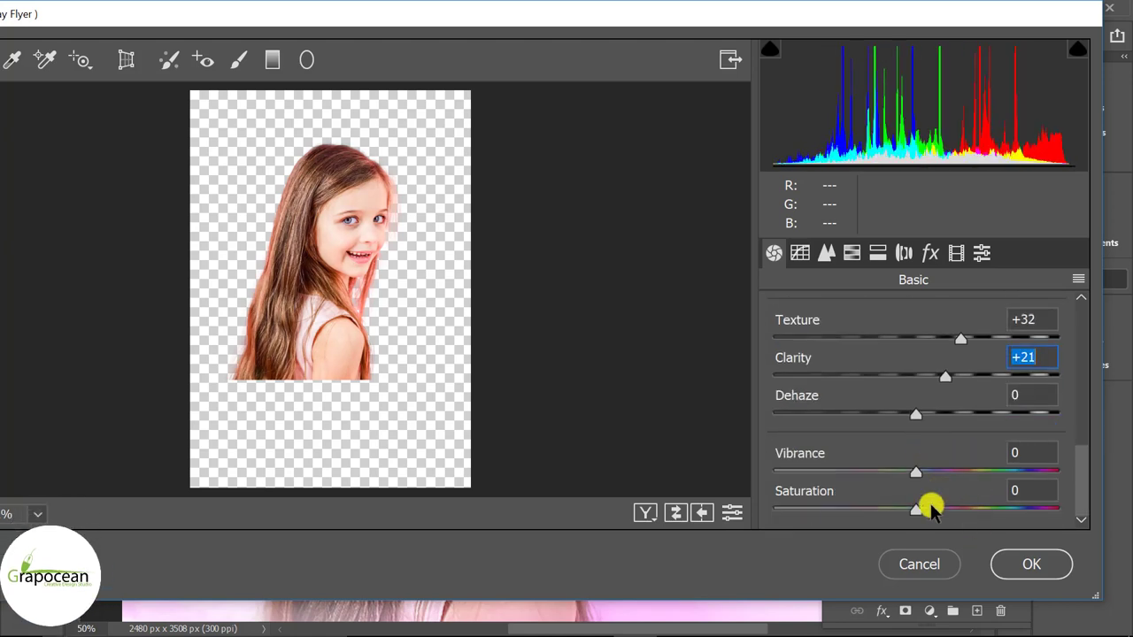
{"action": "left_click", "coordinate": [645, 513]}
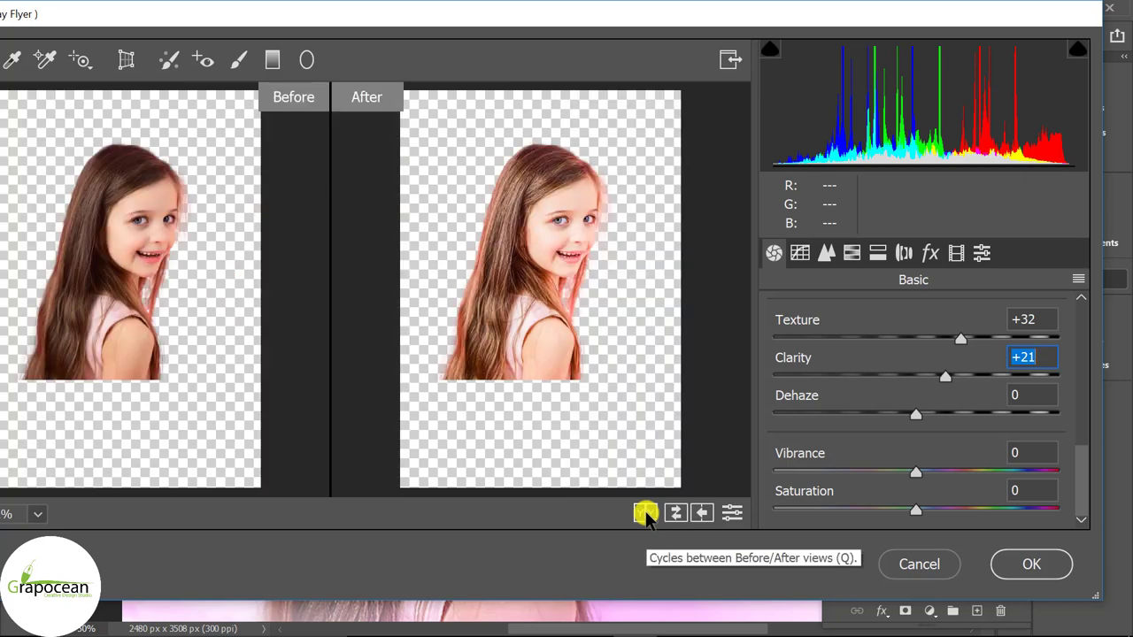
{"action": "left_click", "coordinate": [1026, 563]}
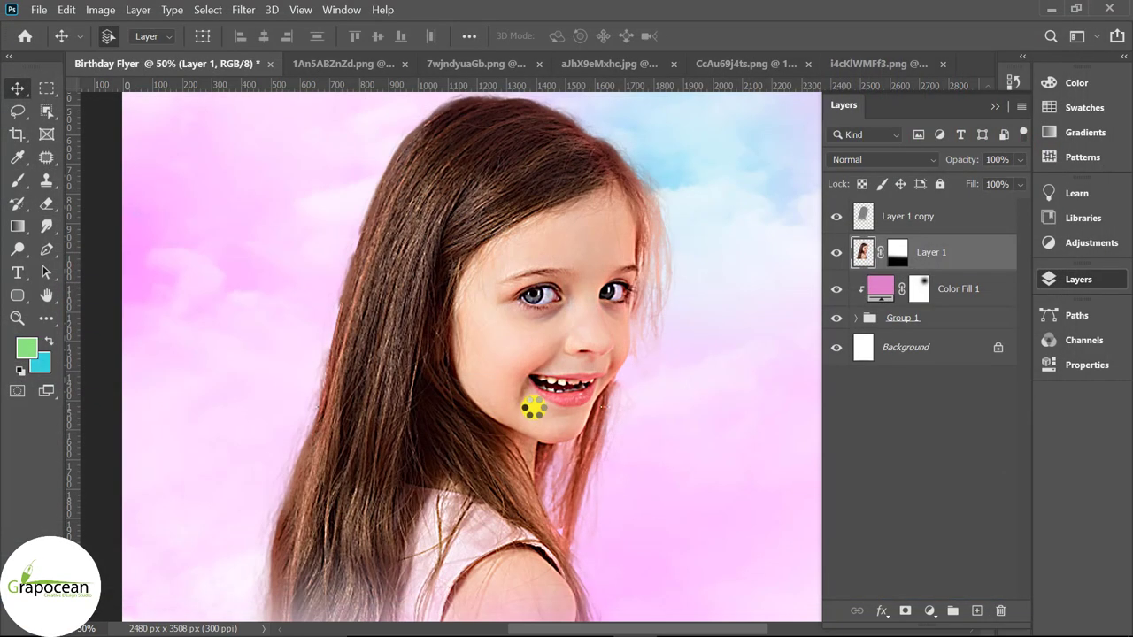
- Add an inverted black mask to Layer 1 copy to hide the high-pass sharpening
{"action": "scroll", "coordinate": [542, 400], "scroll_direction": "down", "scroll_amount": 4}
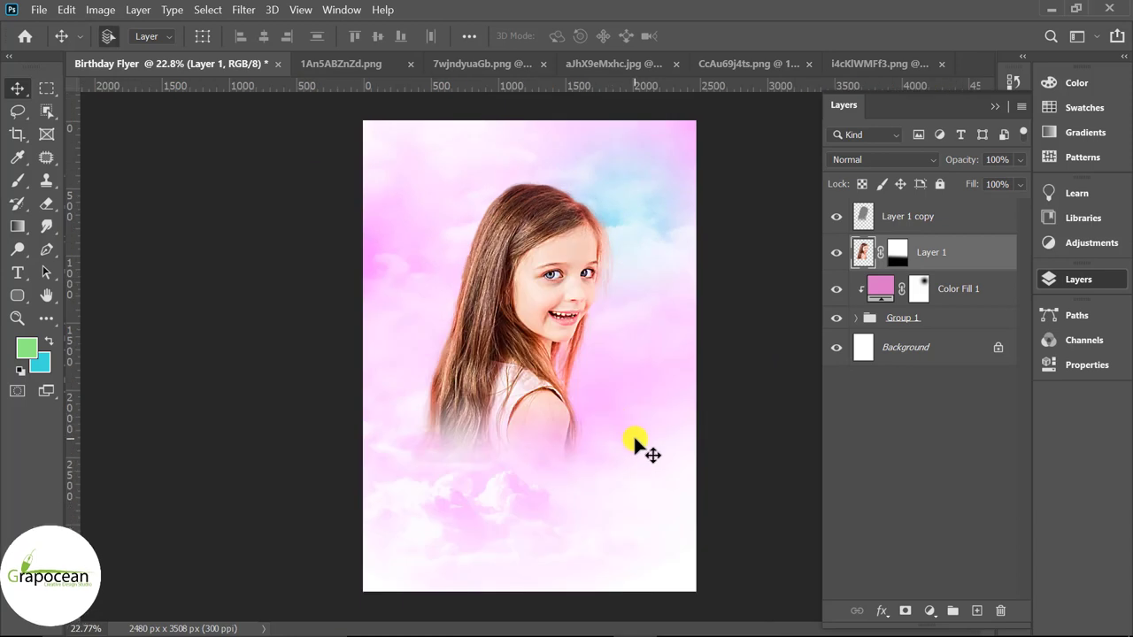
{"action": "left_click", "coordinate": [883, 217]}
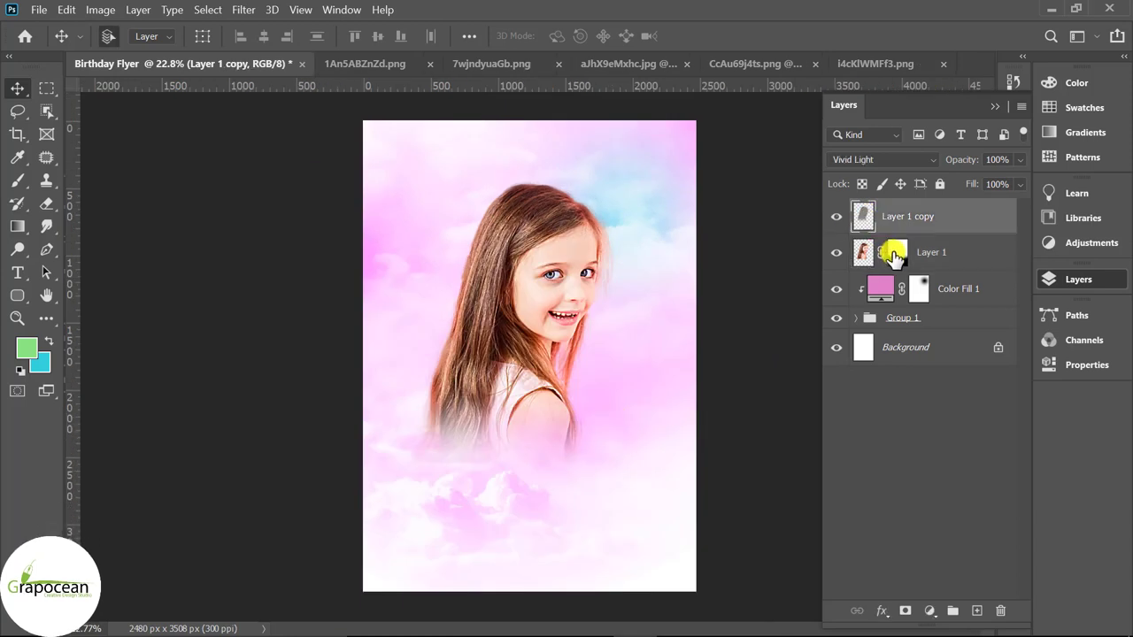
{"action": "left_click", "coordinate": [906, 611]}
{"action": "key", "text": "ctrl+i"}
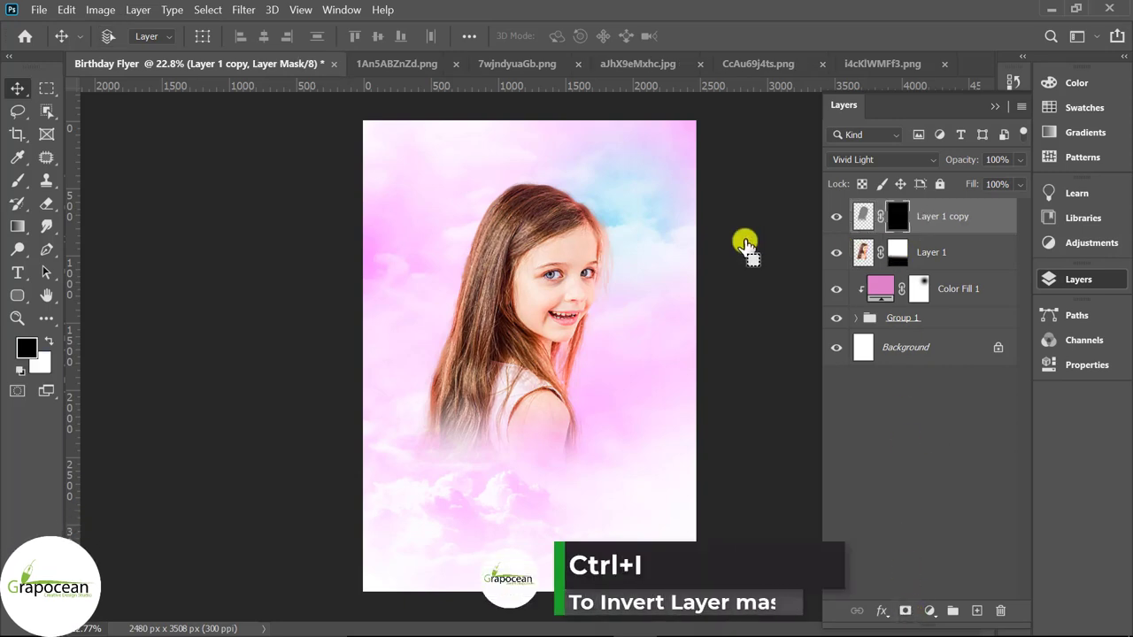
- Paint the sharpening back in over the girl's face, hair and shoulder with a 300 px brush
{"action": "left_click", "coordinate": [549, 296]}
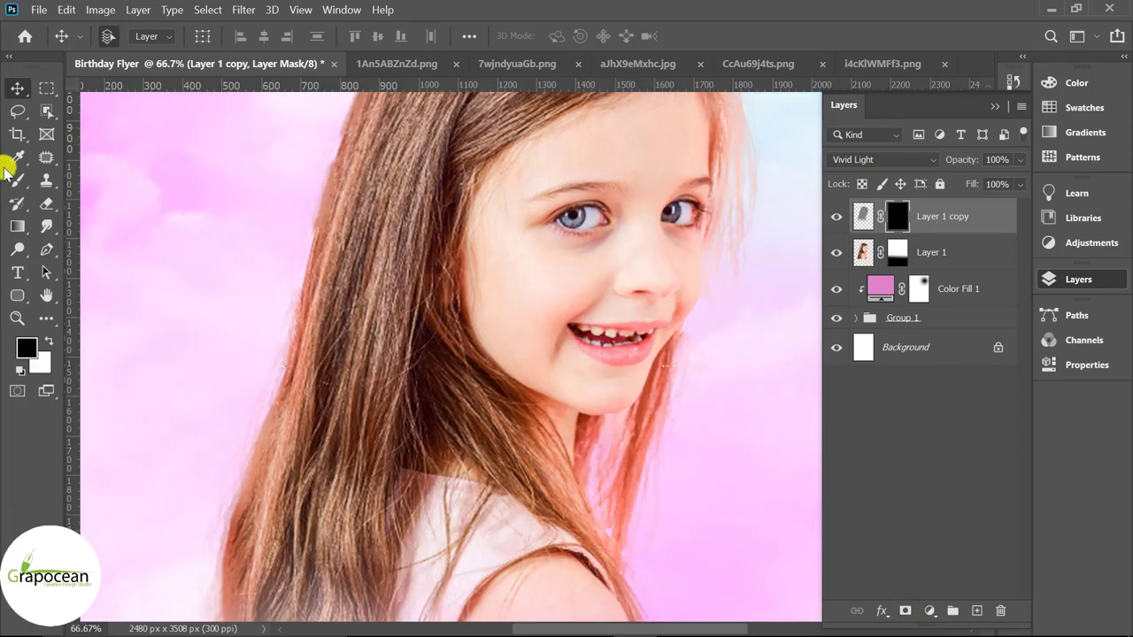
{"action": "left_click", "coordinate": [17, 179]}
{"action": "left_click", "coordinate": [97, 177]}
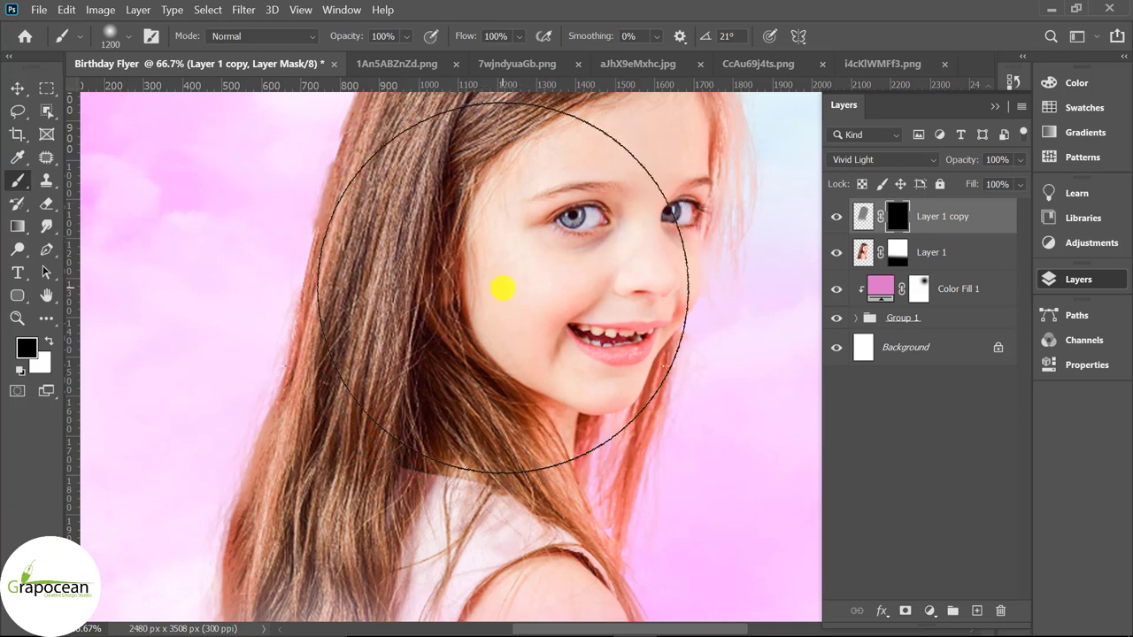
{"action": "key", "text": "bracketleft"}
{"action": "key", "text": "bracketleft"}
{"action": "key", "text": "bracketleft"}
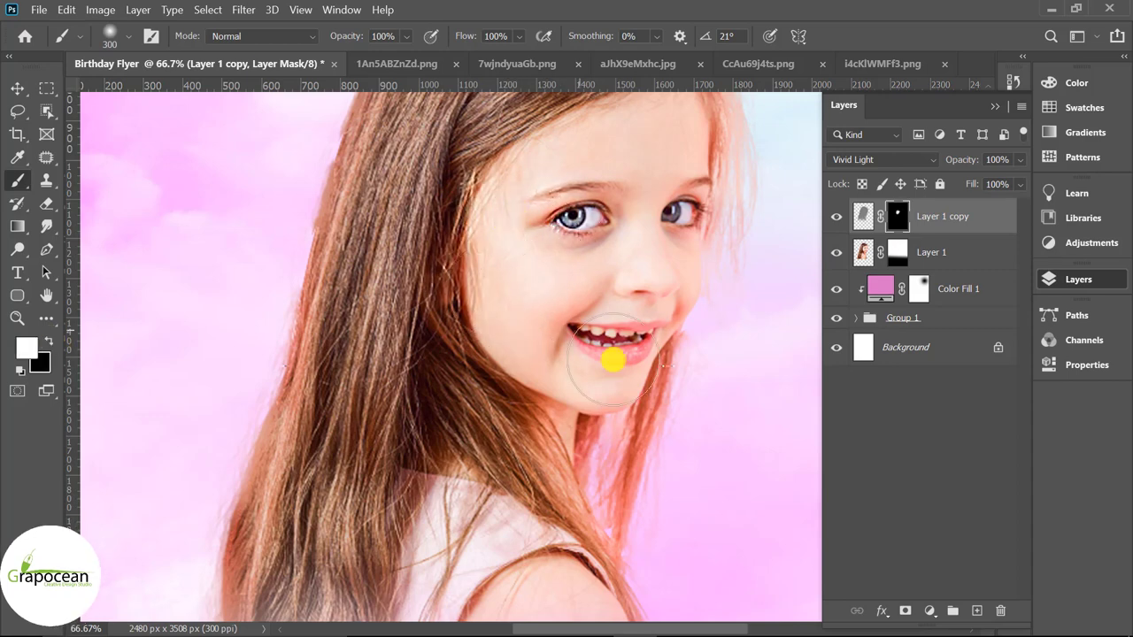
{"action": "scroll", "coordinate": [649, 410], "scroll_direction": "down", "scroll_amount": 2}
{"action": "scroll", "coordinate": [645, 417], "scroll_direction": "down", "scroll_amount": 1}
{"action": "scroll", "coordinate": [572, 451], "scroll_direction": "up", "scroll_amount": 2}
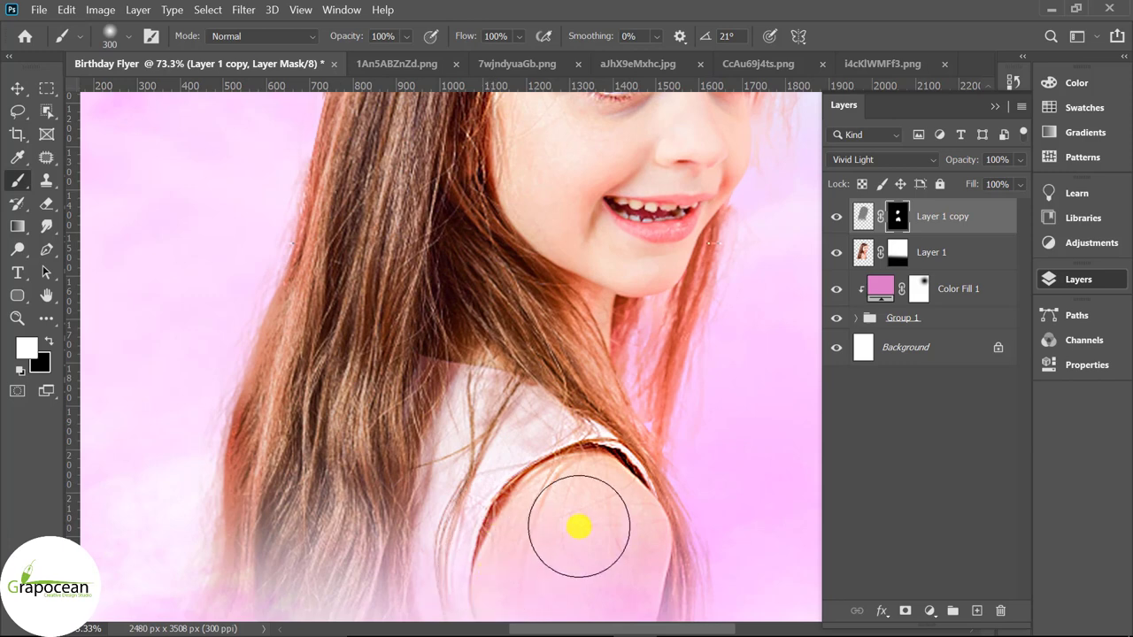
{"action": "scroll", "coordinate": [576, 526], "scroll_direction": "down", "scroll_amount": 3}
{"action": "scroll", "coordinate": [652, 327], "scroll_direction": "up", "scroll_amount": 3}
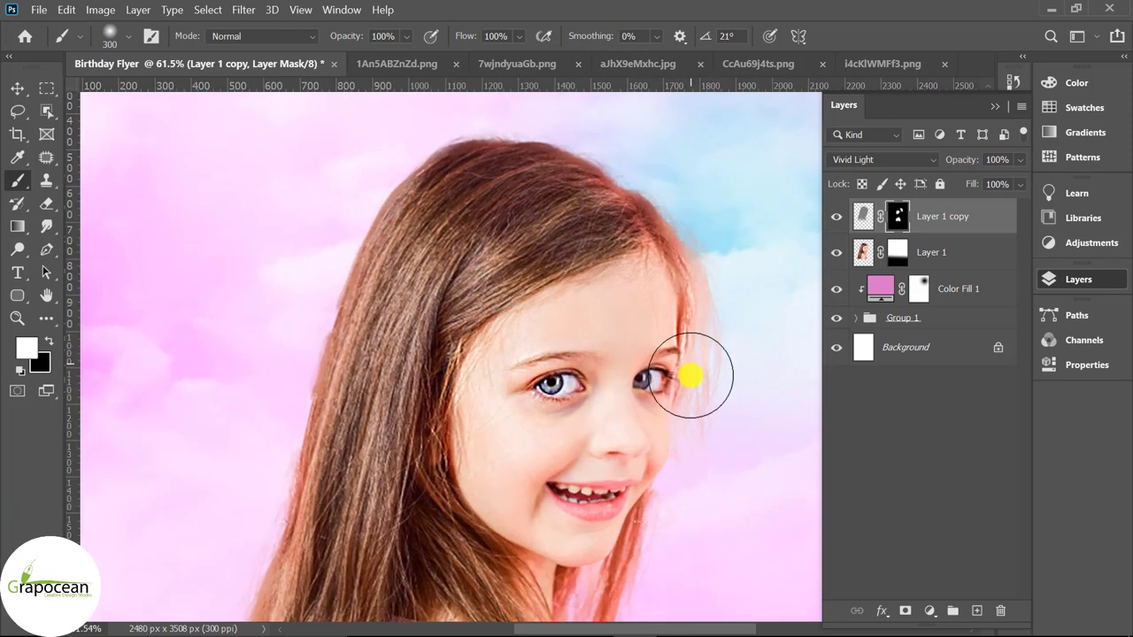
{"action": "scroll", "coordinate": [715, 602], "scroll_direction": "down", "scroll_amount": 2}
{"action": "scroll", "coordinate": [718, 602], "scroll_direction": "down", "scroll_amount": 1}
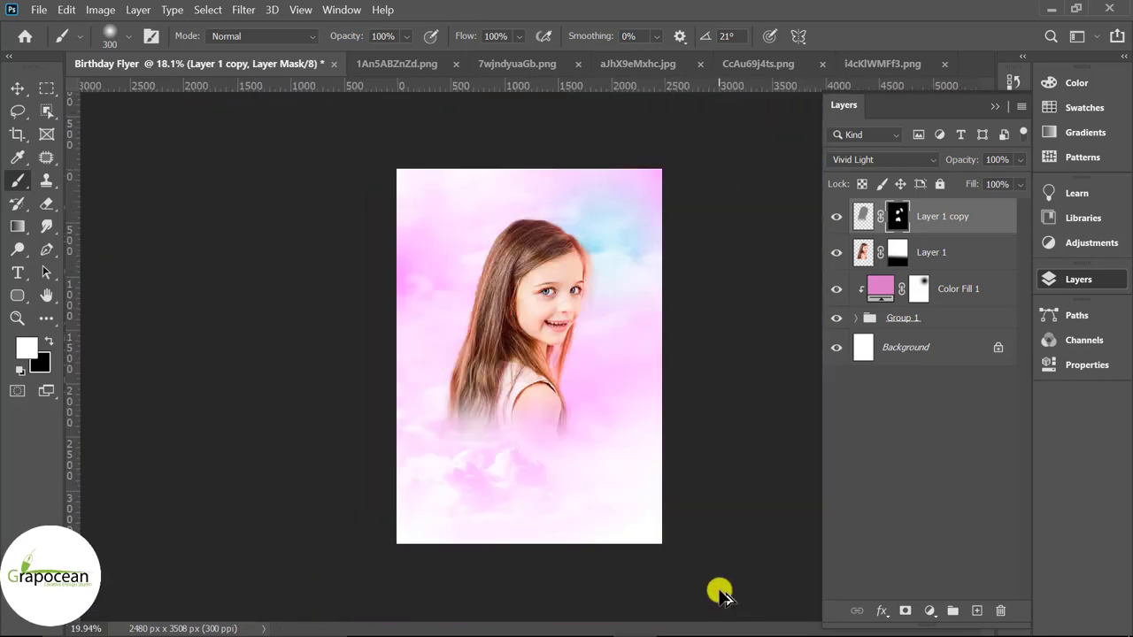
{"action": "scroll", "coordinate": [420, 359], "scroll_direction": "up", "scroll_amount": 2}
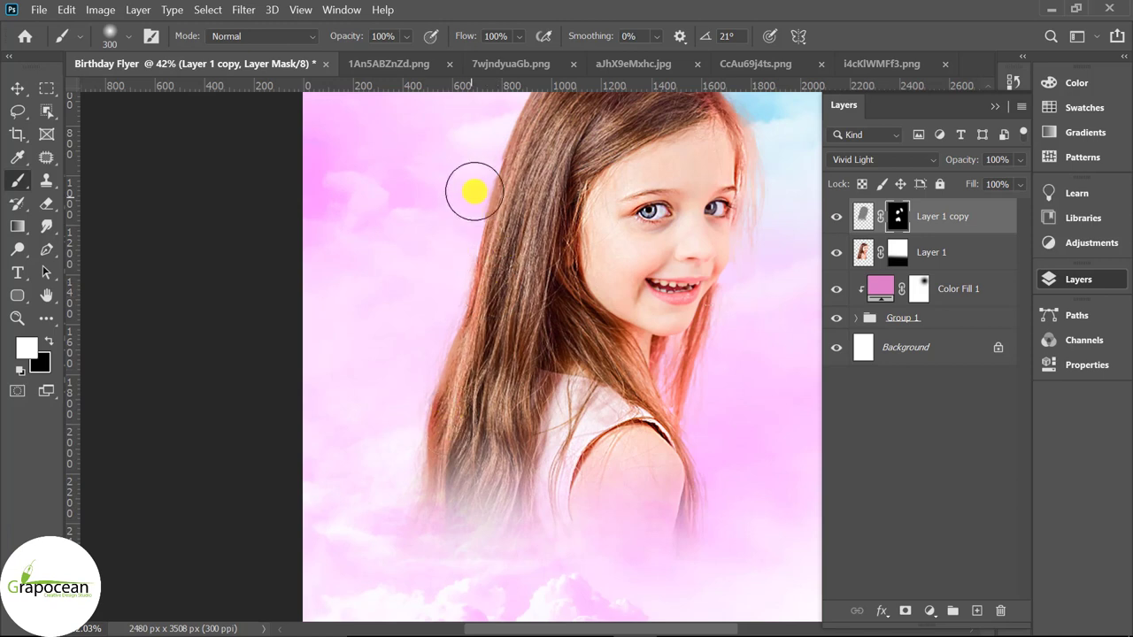
{"action": "scroll", "coordinate": [460, 292], "scroll_direction": "up", "scroll_amount": 3}
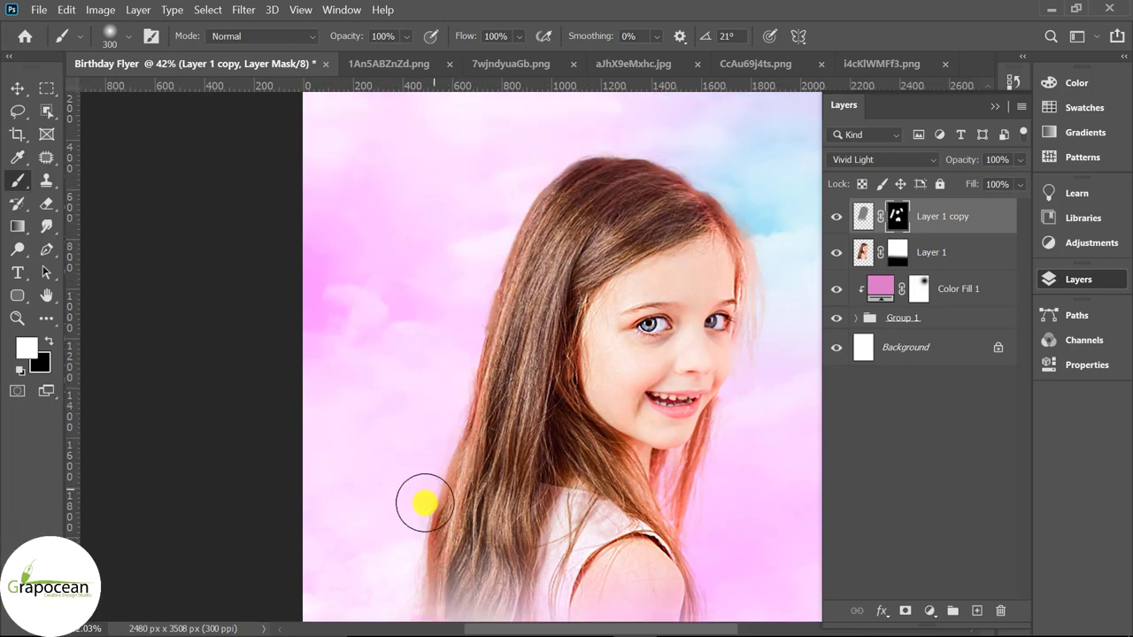
{"action": "scroll", "coordinate": [701, 523], "scroll_direction": "down", "scroll_amount": 2}
{"action": "scroll", "coordinate": [707, 529], "scroll_direction": "down", "scroll_amount": 1}
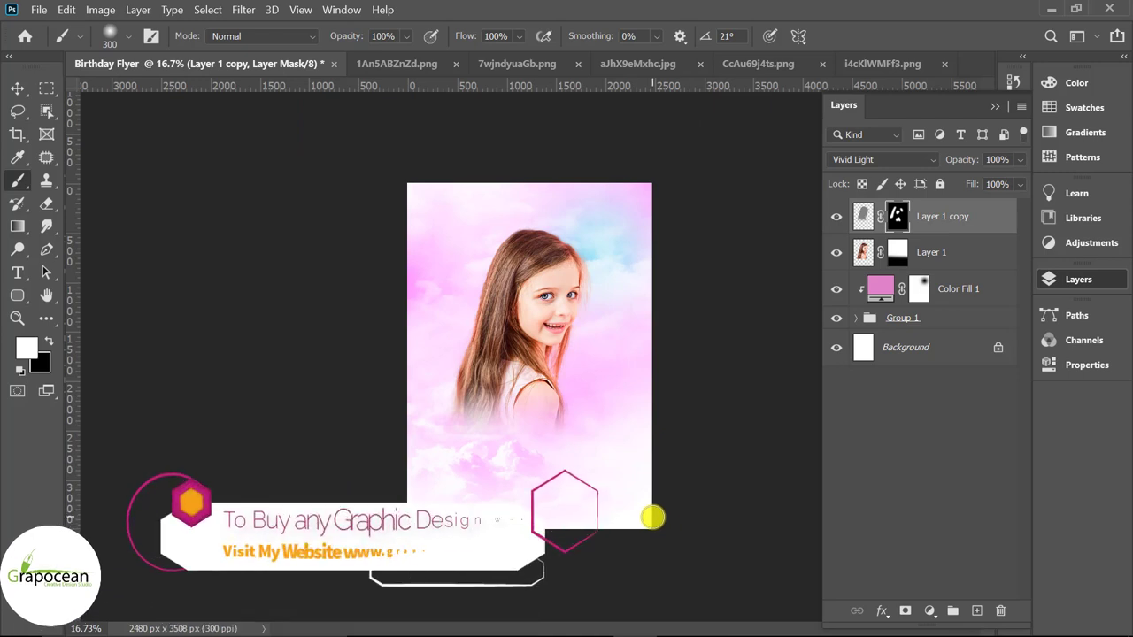
{"action": "key", "text": "v"}
{"action": "left_click", "coordinate": [864, 216]}
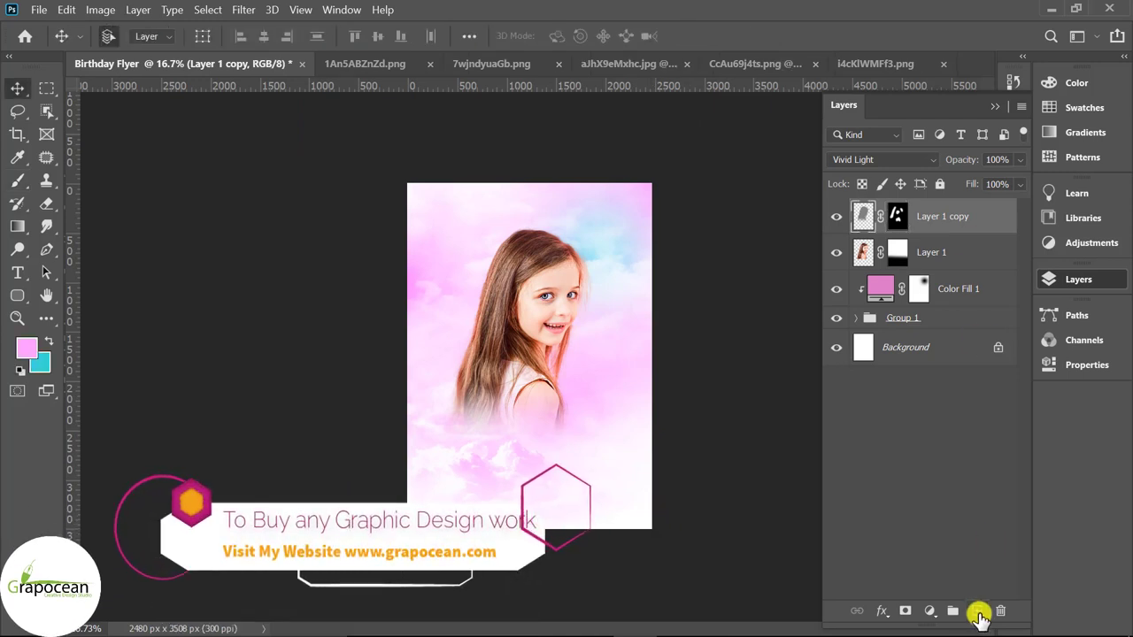
- Add empty Layer 5 and set the foreground to a peach tone sampled from the girl's cheek
{"action": "left_click", "coordinate": [977, 611]}
{"action": "left_click", "coordinate": [535, 321]}
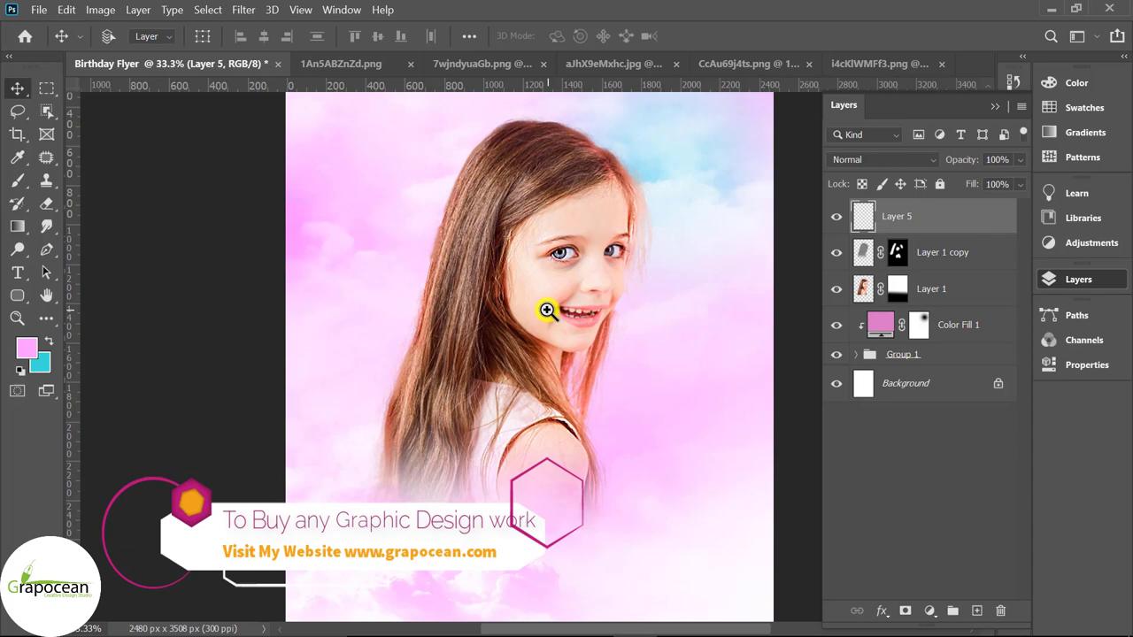
{"action": "left_click", "coordinate": [27, 347]}
{"action": "left_click_drag", "start_coordinate": [657, 296], "coordinate": [629, 409]}
{"action": "left_click", "coordinate": [544, 291]}
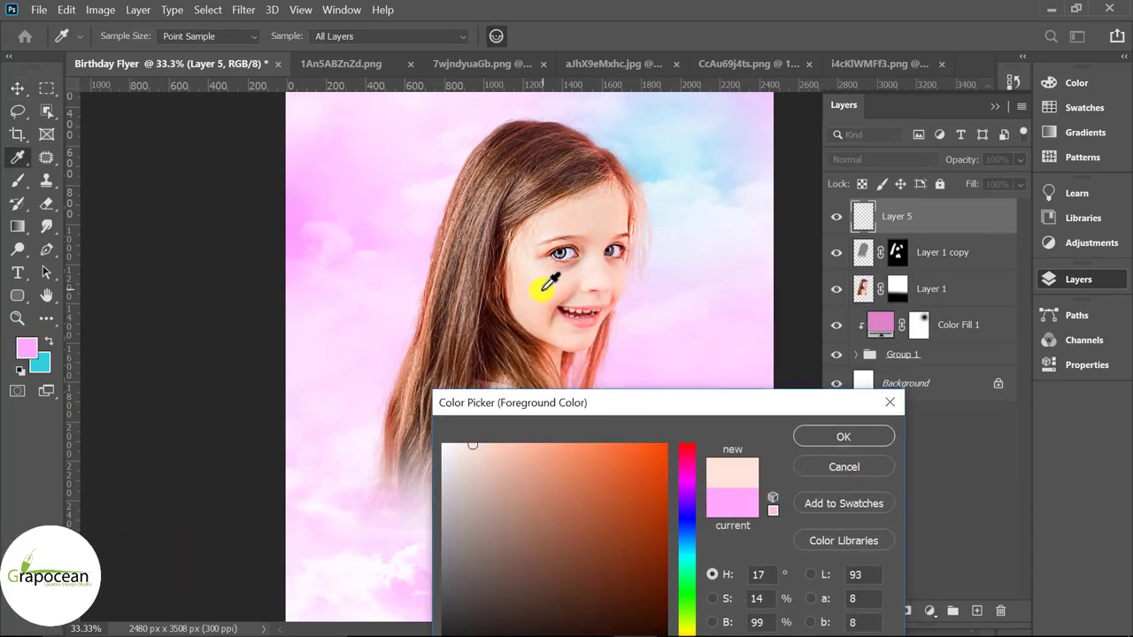
{"action": "left_click_drag", "start_coordinate": [504, 284], "coordinate": [609, 294]}
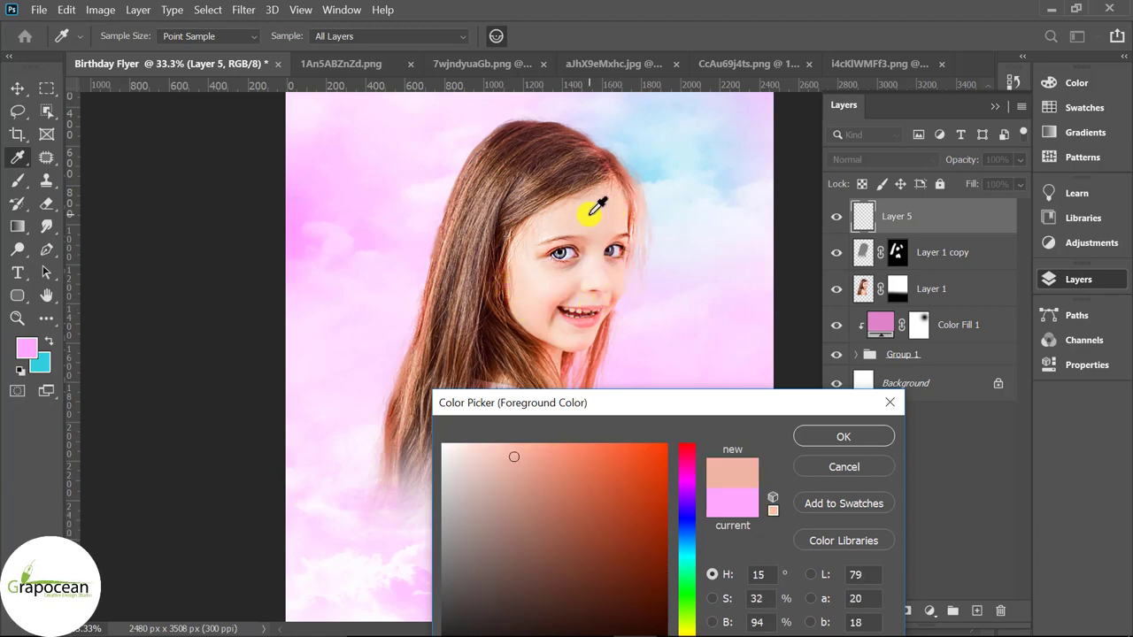
{"action": "left_click_drag", "start_coordinate": [596, 227], "coordinate": [598, 358]}
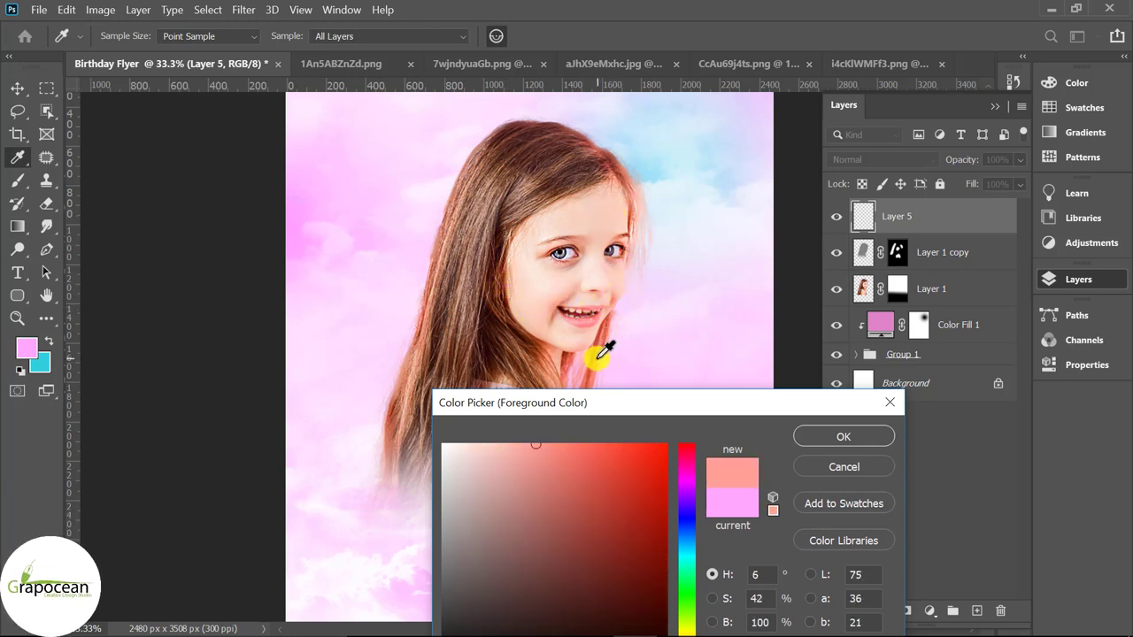
{"action": "left_click_drag", "start_coordinate": [534, 281], "coordinate": [532, 297]}
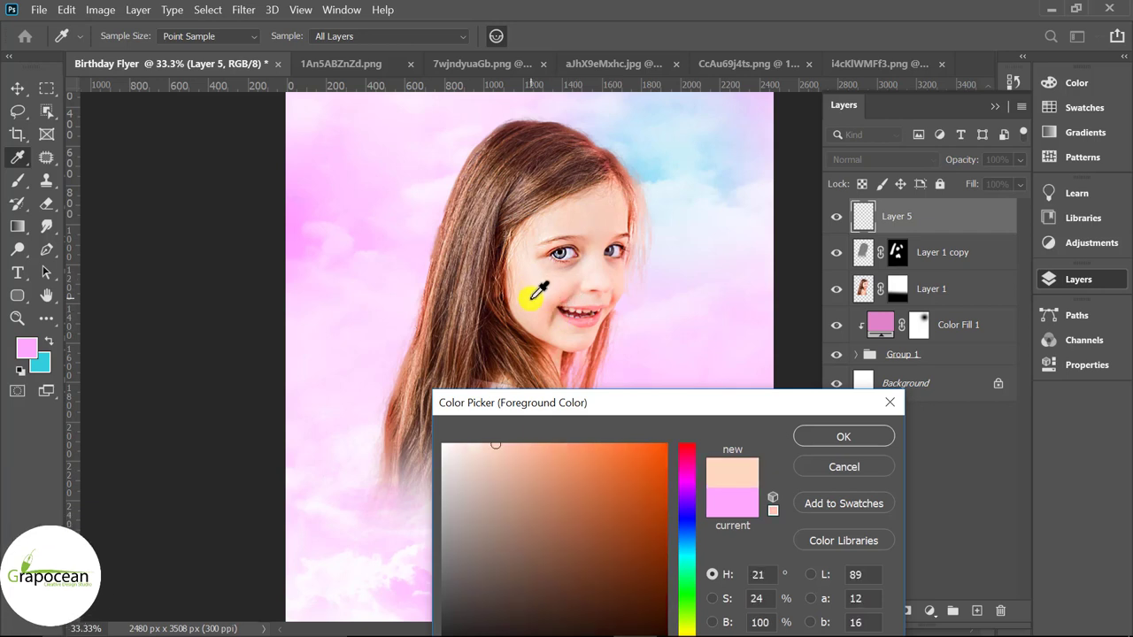
{"action": "left_click", "coordinate": [848, 435]}
- Brush soft peach over the girl's face on Layer 5 and blend it in Hard Light
{"action": "key", "text": "v"}
{"action": "left_click", "coordinate": [24, 187]}
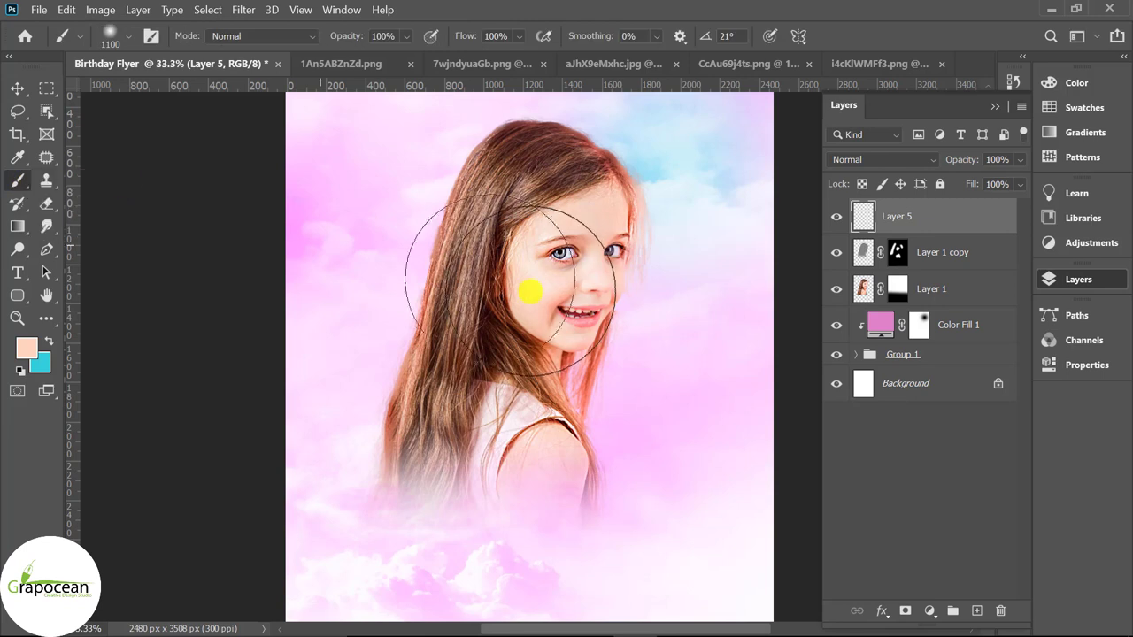
{"action": "left_click_drag", "start_coordinate": [531, 286], "coordinate": [531, 278]}
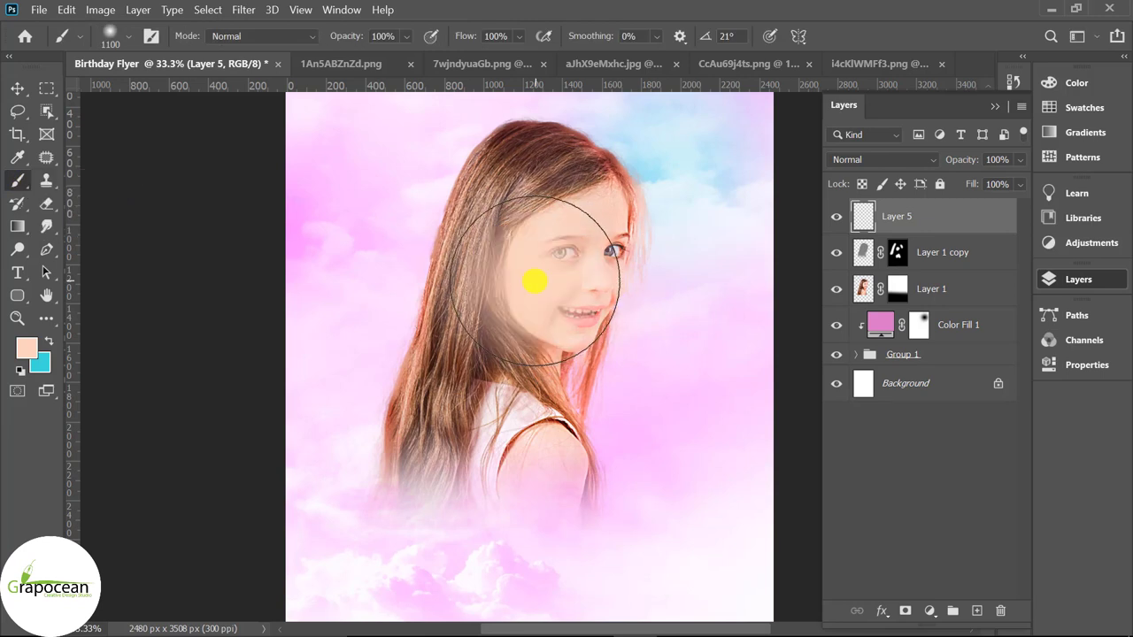
{"action": "left_click", "coordinate": [881, 159]}
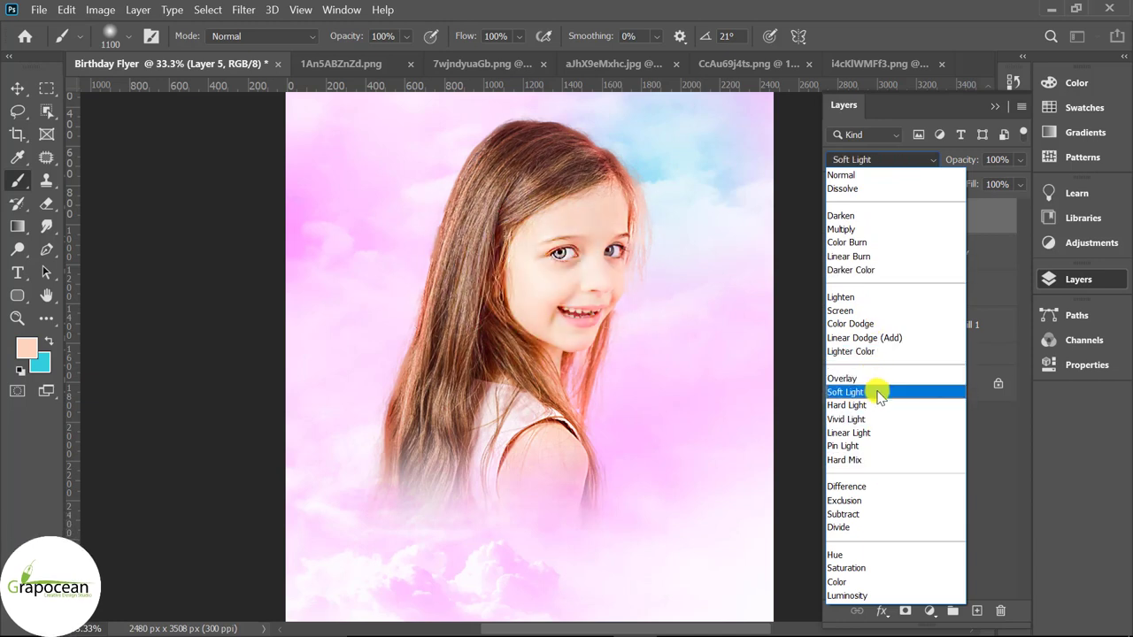
{"action": "left_click", "coordinate": [880, 405]}
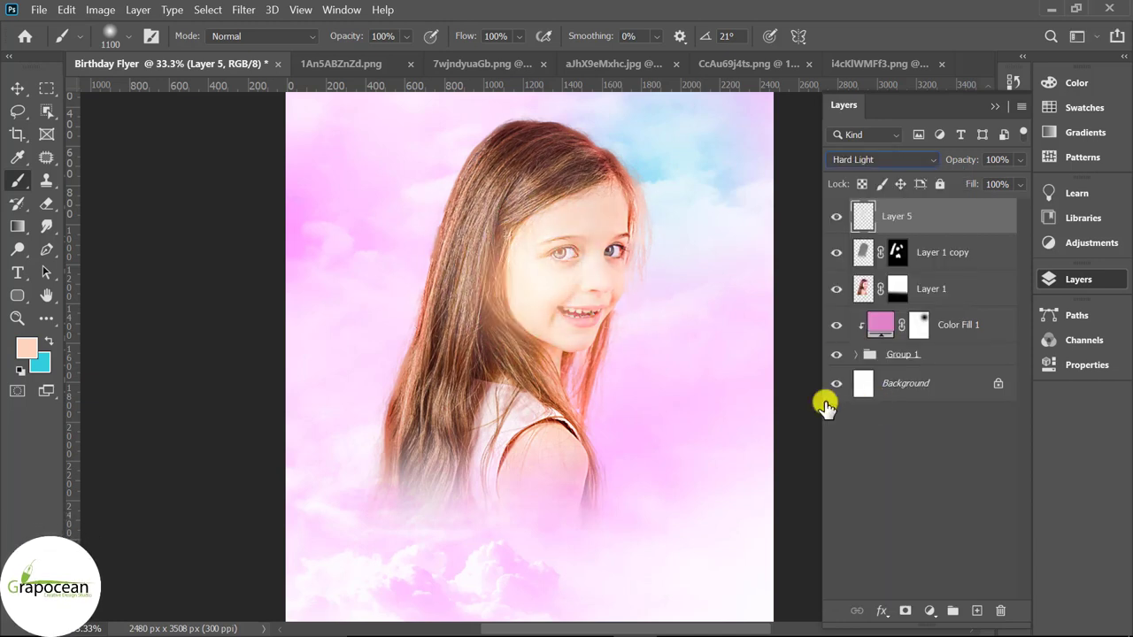
{"action": "left_click", "coordinate": [20, 89]}
{"action": "scroll", "coordinate": [720, 384], "scroll_direction": "up", "scroll_amount": 2}
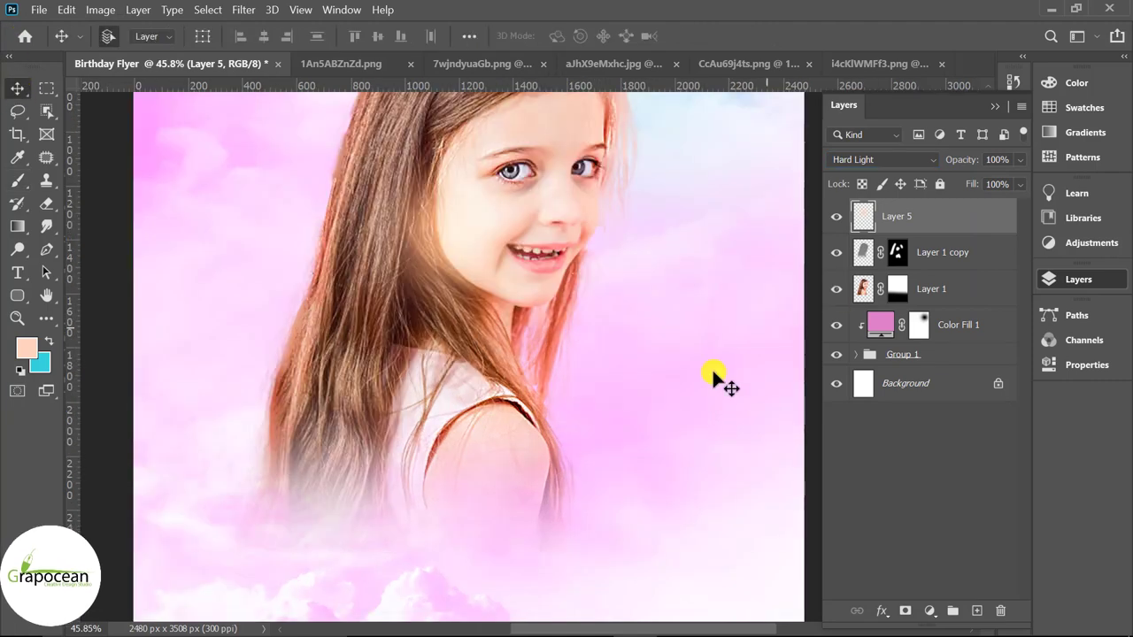
{"action": "scroll", "coordinate": [632, 451], "scroll_direction": "down", "scroll_amount": 3}
{"action": "scroll", "coordinate": [641, 447], "scroll_direction": "down", "scroll_amount": 3}
{"action": "scroll", "coordinate": [641, 448], "scroll_direction": "up", "scroll_amount": 2}
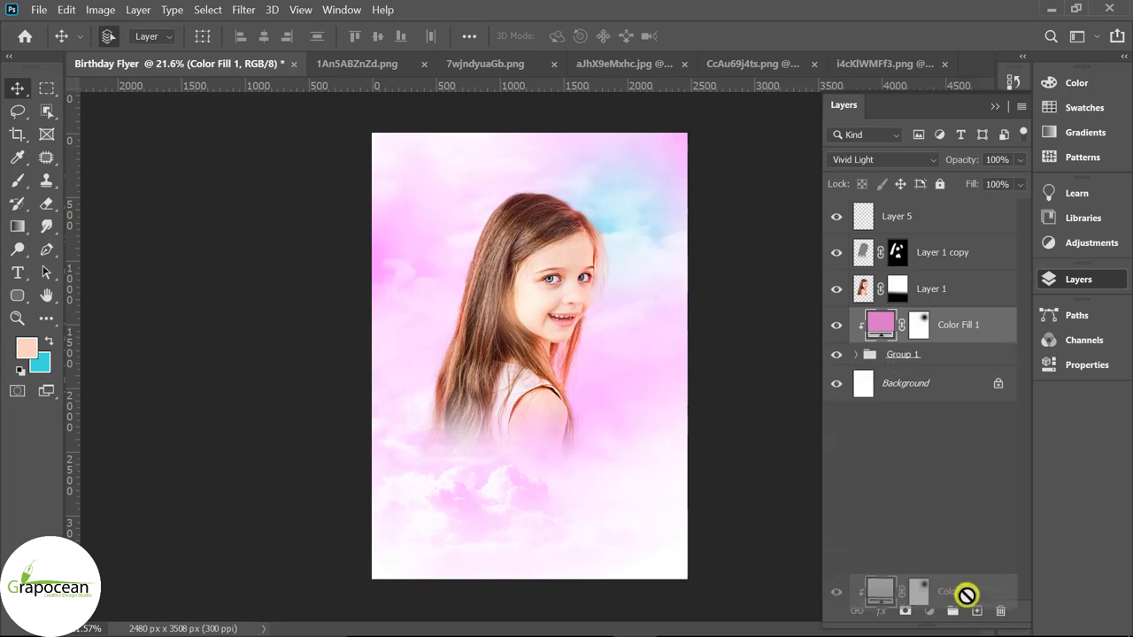
- Duplicate Color Fill 1 and set the copy's blend mode to Color
{"action": "mouse_move", "coordinate": [973, 326]}
{"action": "left_mouse_down"}
{"action": "mouse_move", "coordinate": [977, 611]}
{"action": "mouse_move", "coordinate": [944, 276]}
{"action": "left_mouse_up"}
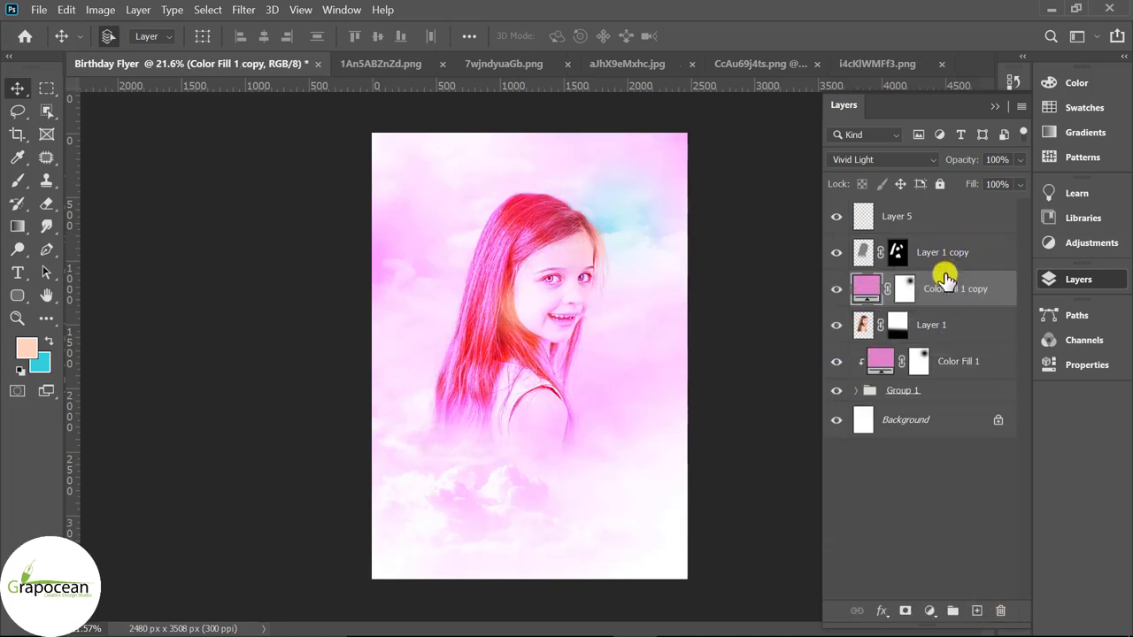
{"action": "left_click", "coordinate": [877, 160]}
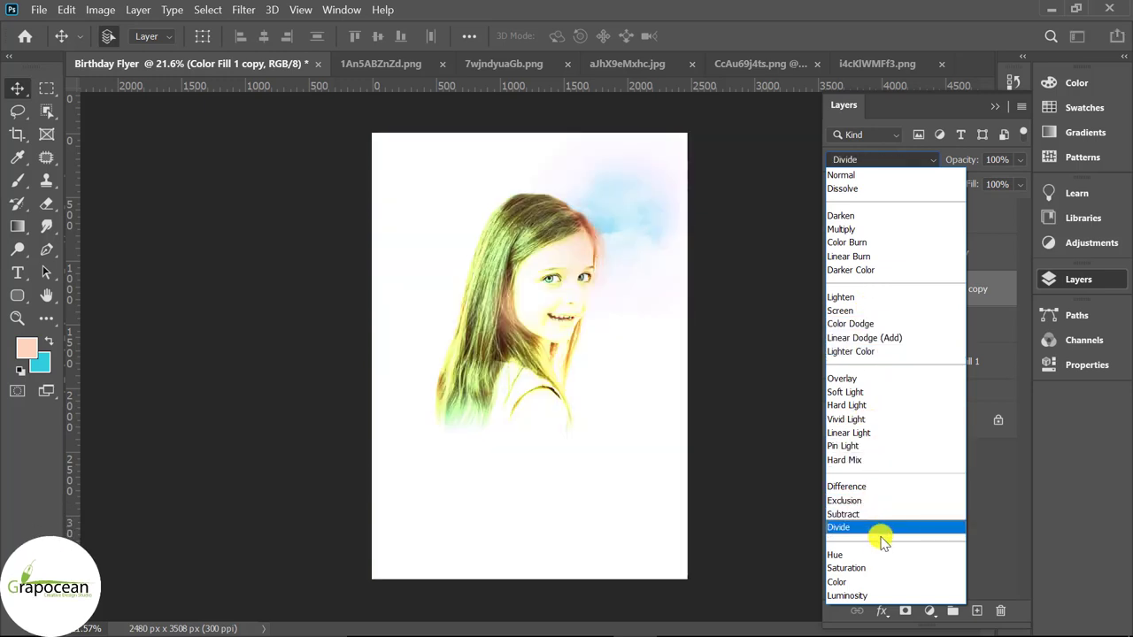
{"action": "left_click", "coordinate": [888, 582]}
- Paint black on the fill copy's mask to lift the pink tint off her face and lower hair
{"action": "left_click", "coordinate": [905, 289]}
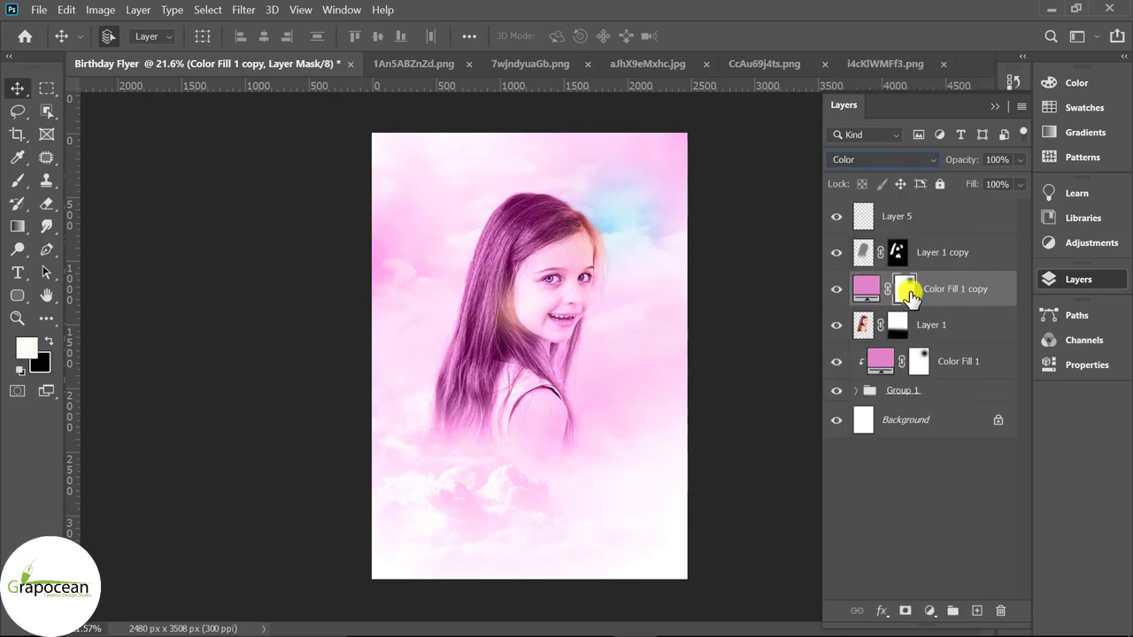
{"action": "left_click", "coordinate": [15, 181]}
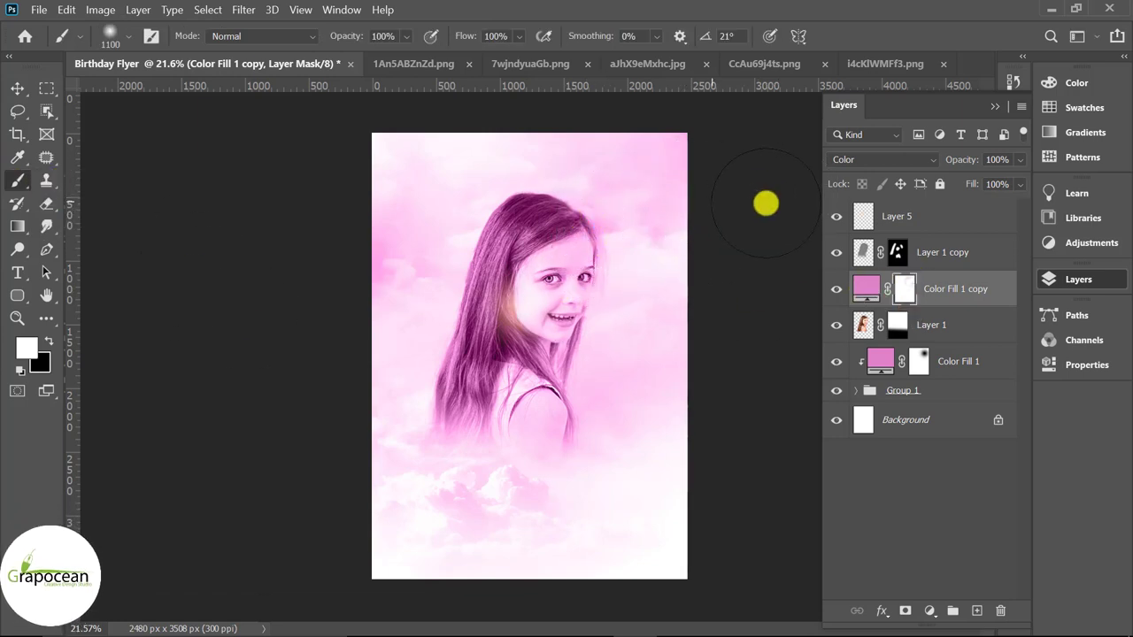
{"action": "left_click", "coordinate": [534, 307], "text": "ctrl"}
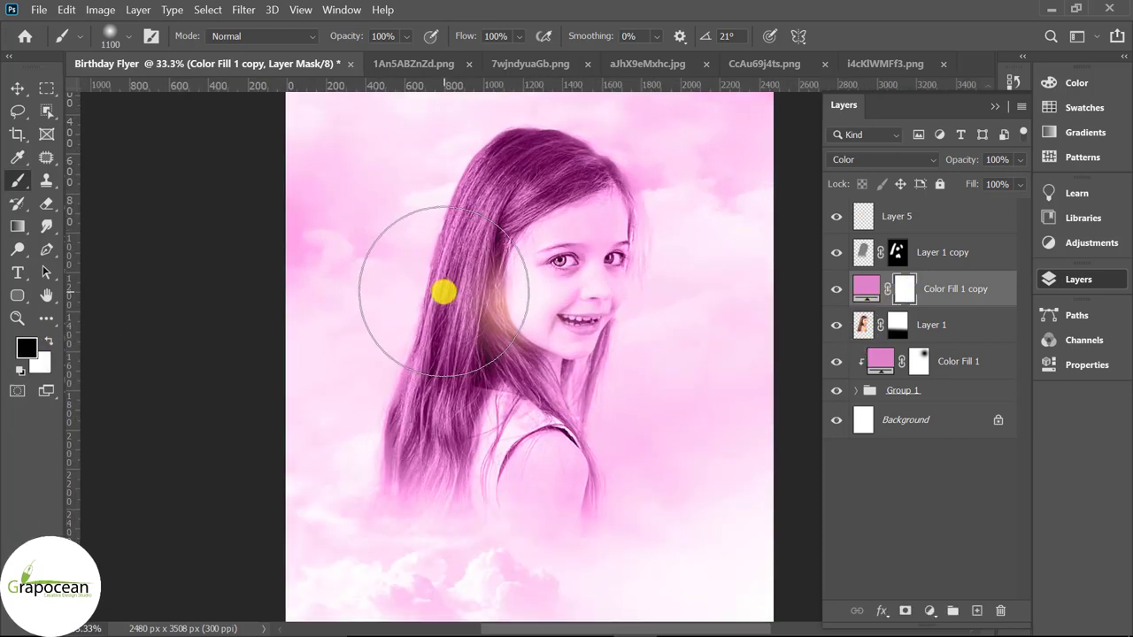
{"action": "mouse_move", "coordinate": [444, 291]}
{"action": "left_mouse_down"}
{"action": "mouse_move", "coordinate": [543, 245]}
{"action": "mouse_move", "coordinate": [514, 397]}
{"action": "mouse_move", "coordinate": [542, 436]}
{"action": "left_mouse_up"}
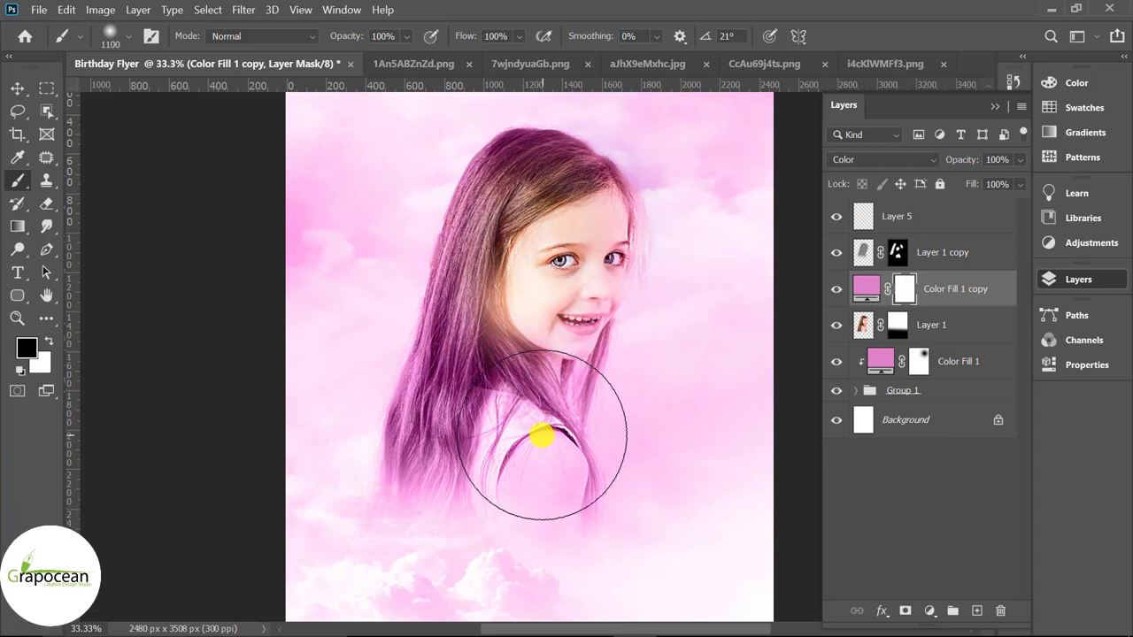
{"action": "key", "text": "ctrl+z"}
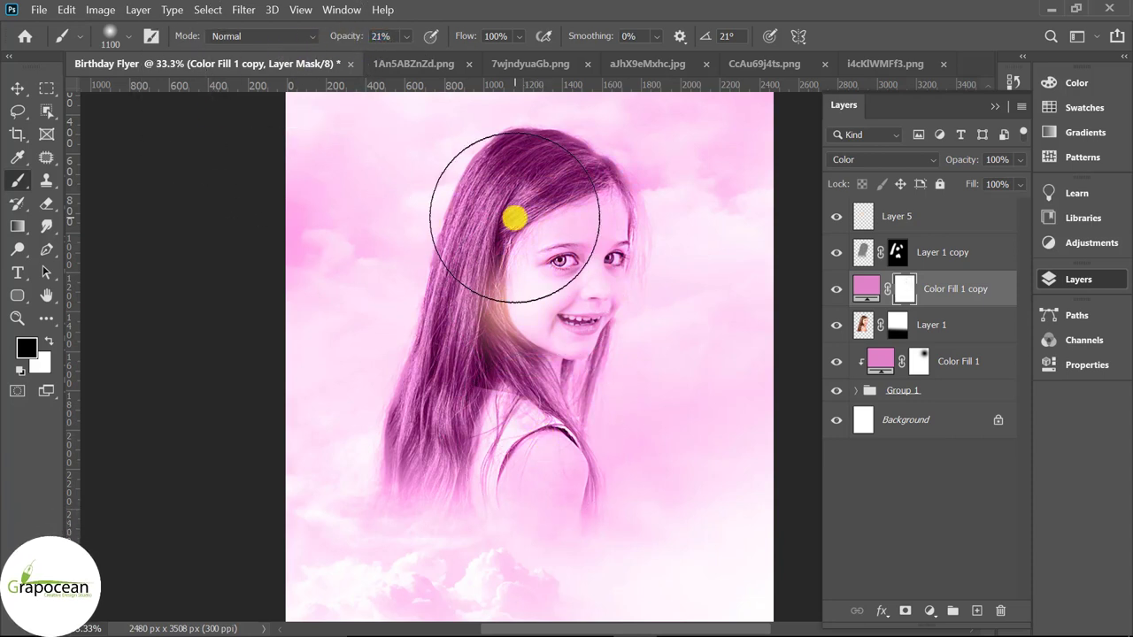
{"action": "mouse_move", "coordinate": [514, 218]}
{"action": "left_mouse_down"}
{"action": "mouse_move", "coordinate": [539, 292]}
{"action": "mouse_move", "coordinate": [517, 312]}
{"action": "left_mouse_up"}
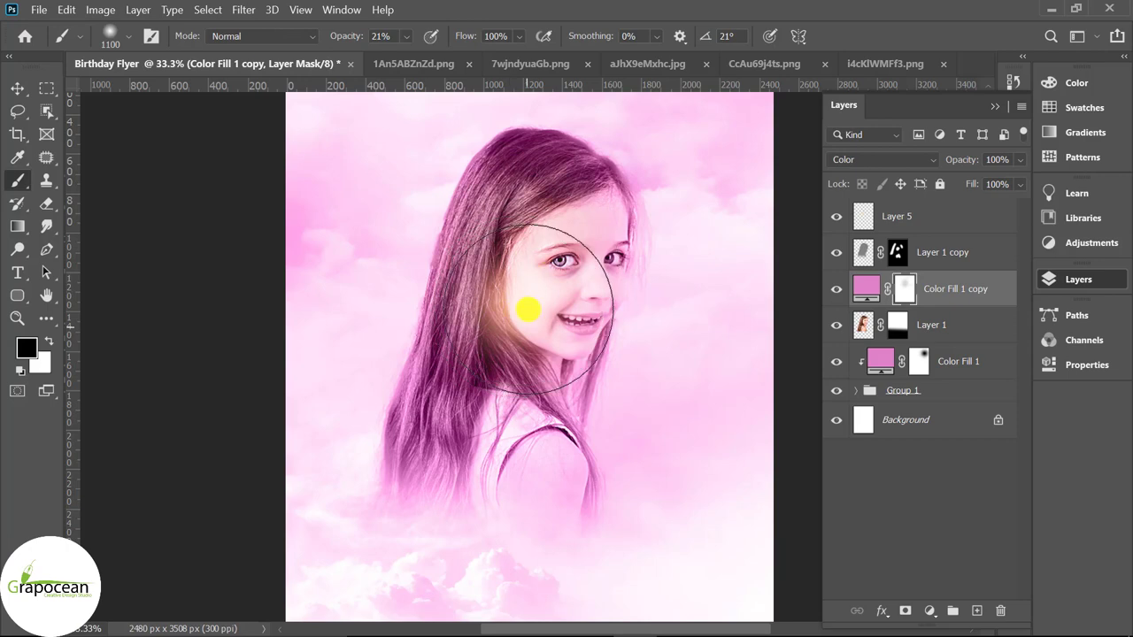
{"action": "mouse_move", "coordinate": [496, 440]}
{"action": "left_mouse_down"}
{"action": "mouse_move", "coordinate": [481, 438]}
{"action": "mouse_move", "coordinate": [501, 448]}
{"action": "mouse_move", "coordinate": [505, 405]}
{"action": "mouse_move", "coordinate": [575, 496]}
{"action": "left_mouse_up"}
{"action": "scroll", "coordinate": [598, 489], "scroll_direction": "right", "scroll_amount": 2}
{"action": "scroll", "coordinate": [614, 510], "scroll_direction": "down", "scroll_amount": 2}
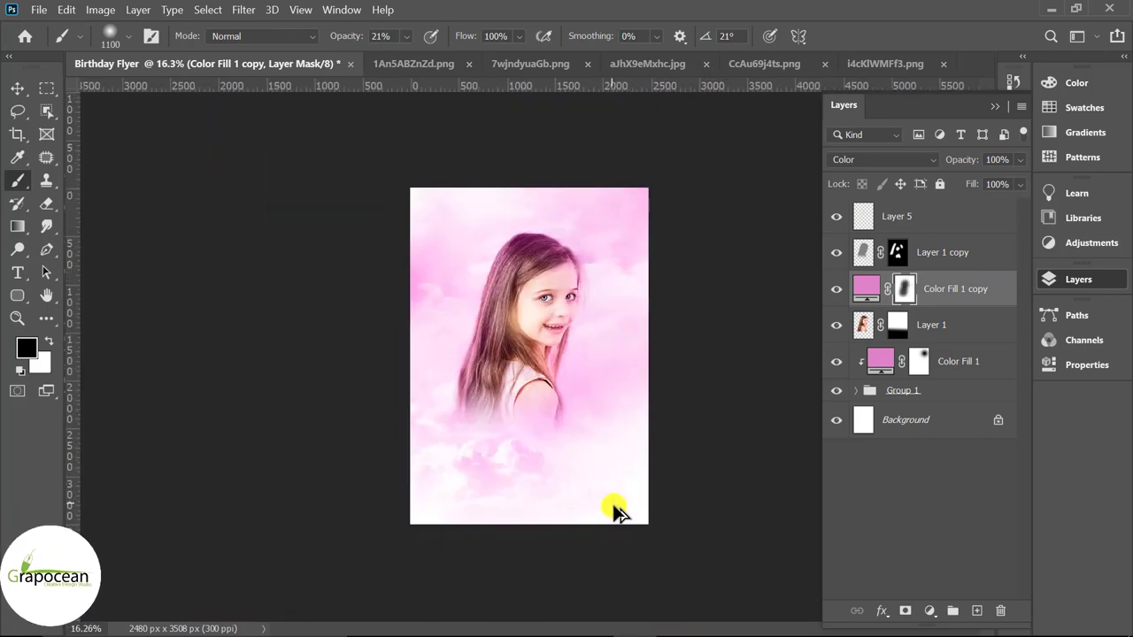
{"action": "scroll", "coordinate": [602, 461], "scroll_direction": "down", "scroll_amount": 1}
{"action": "scroll", "coordinate": [591, 355], "scroll_direction": "up", "scroll_amount": 3}
{"action": "scroll", "coordinate": [563, 257], "scroll_direction": "up", "scroll_amount": 2}
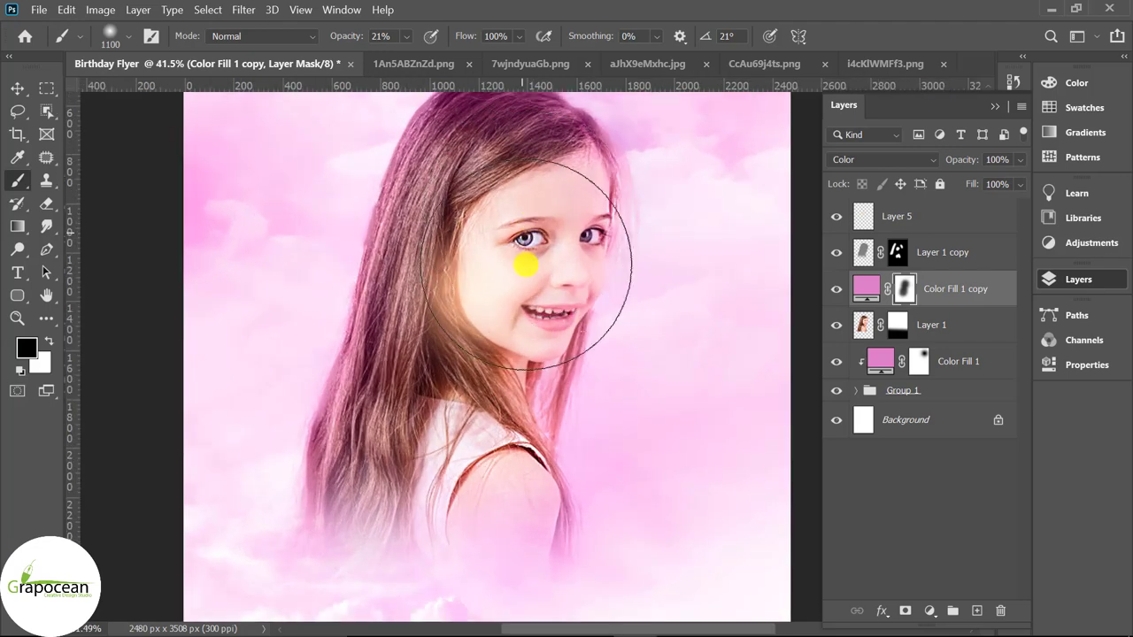
{"action": "left_click", "coordinate": [525, 264]}
- Compare with Layer 5 toggled, then move Layer 5 below Color Fill 1 copy
{"action": "left_click", "coordinate": [836, 216]}
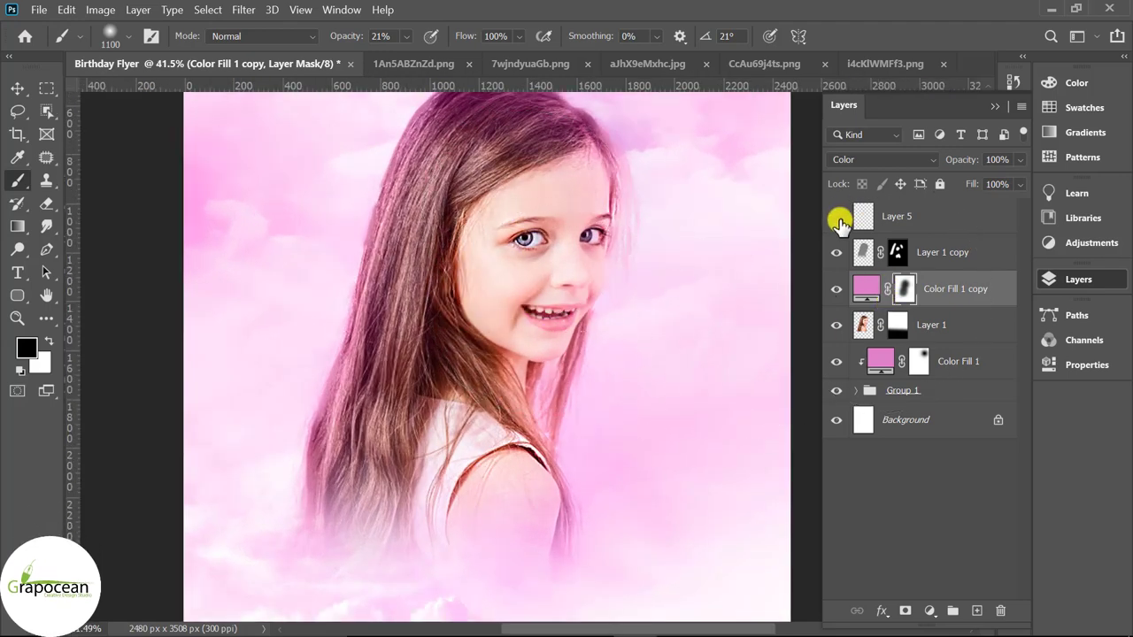
{"action": "left_click", "coordinate": [837, 216]}
{"action": "scroll", "coordinate": [500, 460], "scroll_direction": "down", "scroll_amount": 3}
{"action": "scroll", "coordinate": [498, 475], "scroll_direction": "down", "scroll_amount": 1}
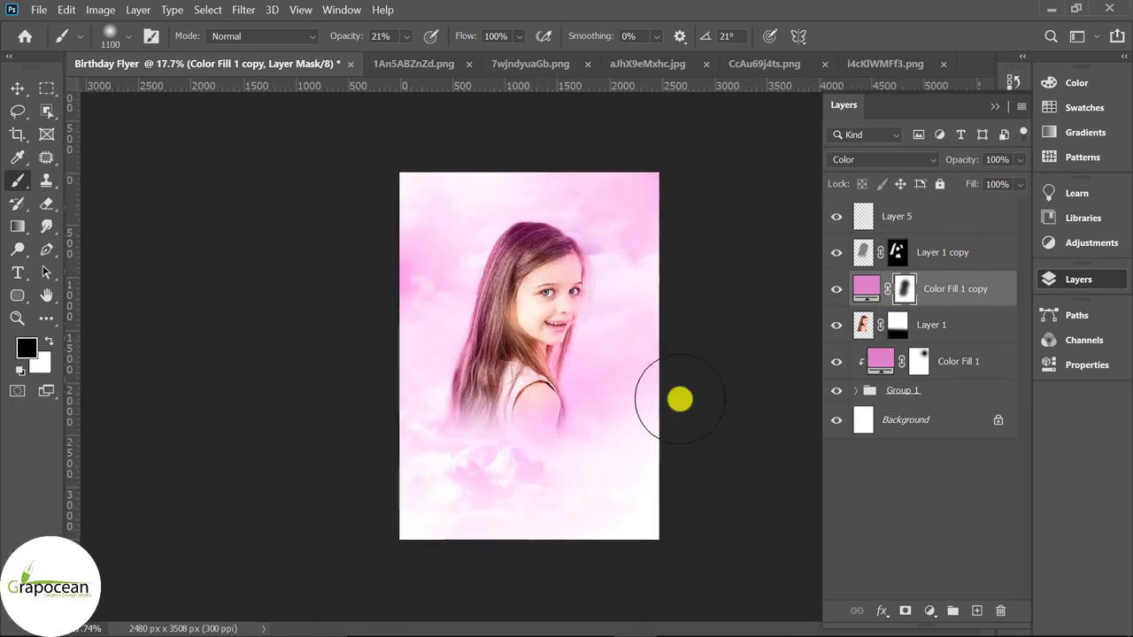
{"action": "left_click_drag", "start_coordinate": [941, 223], "coordinate": [925, 307]}
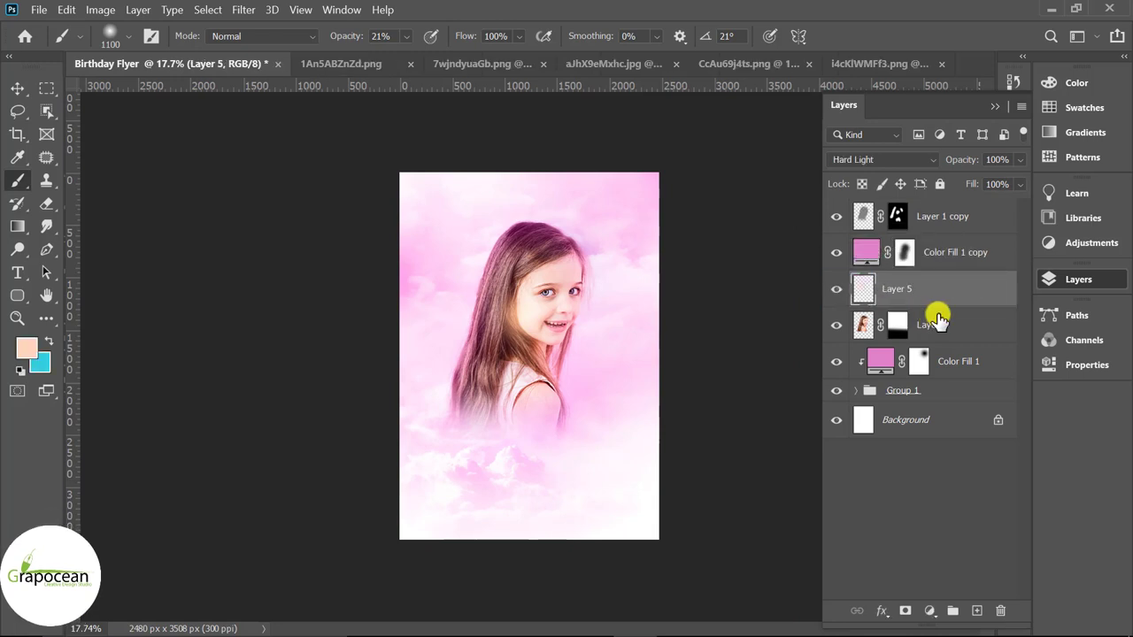
- Switch Color Fill 1 copy to Linear Light and target its mask with default black/white colours
{"action": "left_click", "coordinate": [836, 288]}
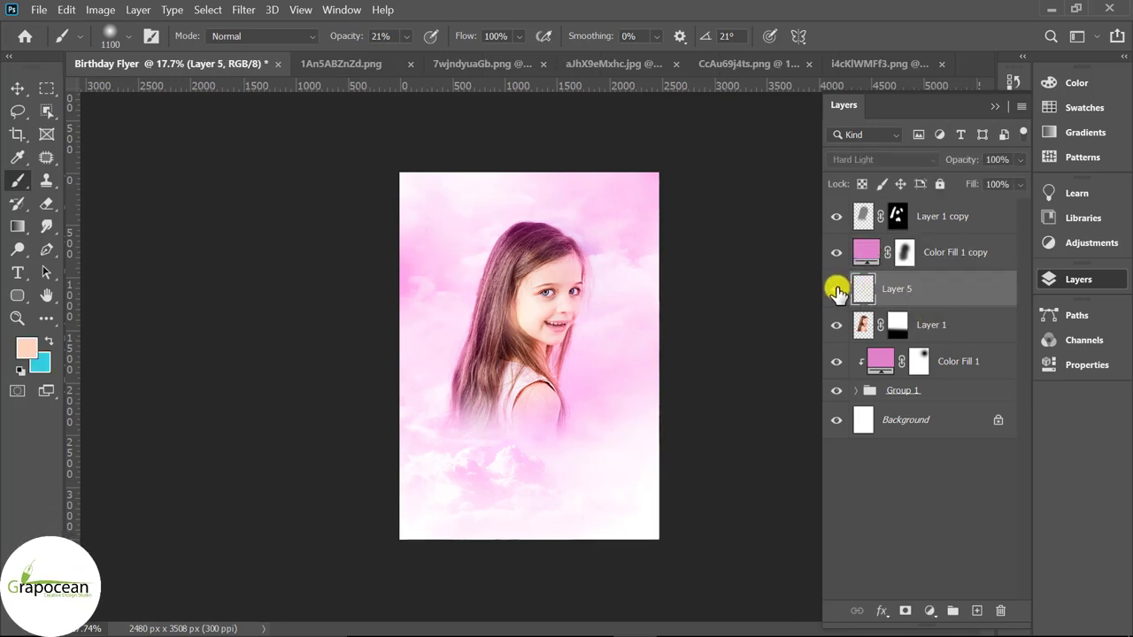
{"action": "left_click", "coordinate": [938, 255]}
{"action": "left_click", "coordinate": [905, 163]}
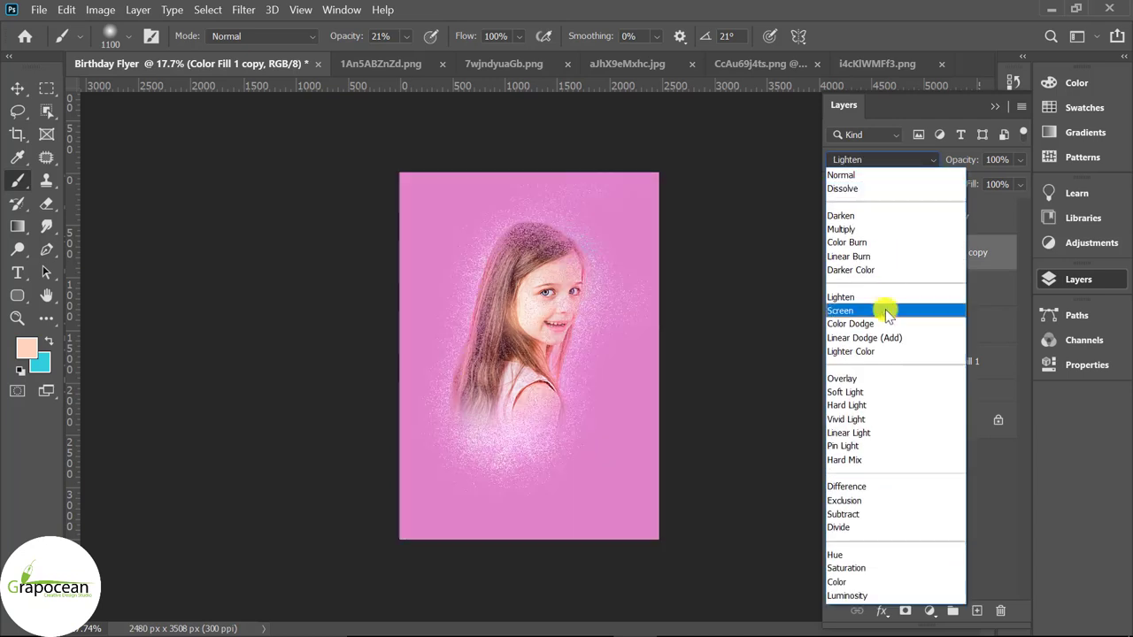
{"action": "left_click", "coordinate": [896, 432]}
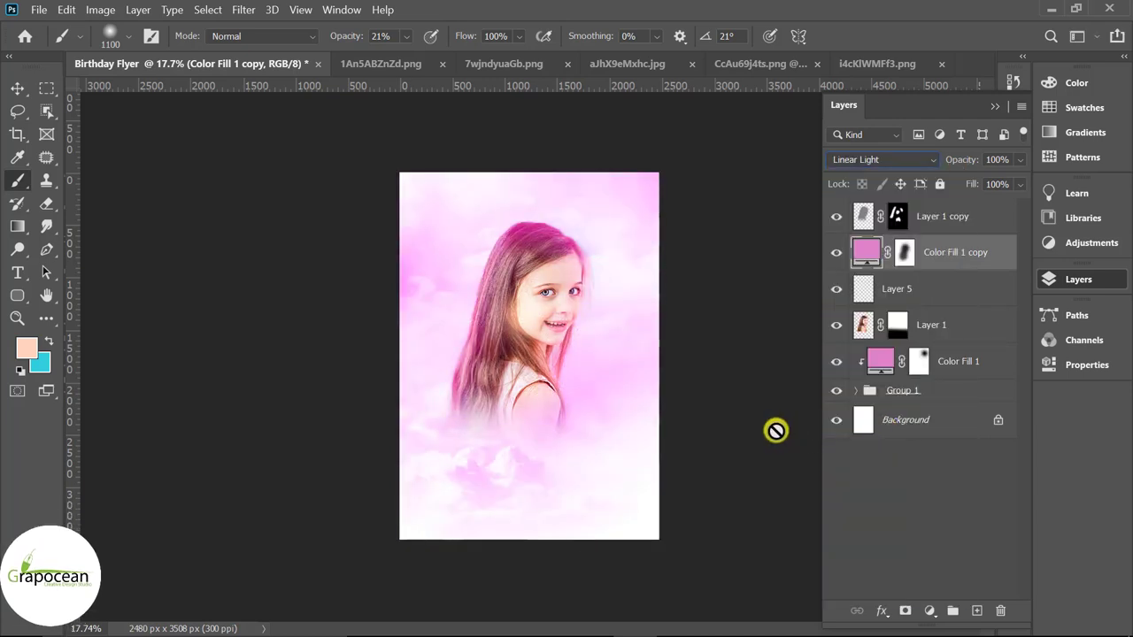
{"action": "key", "text": "ctrl+plus"}
{"action": "key", "text": "ctrl+plus"}
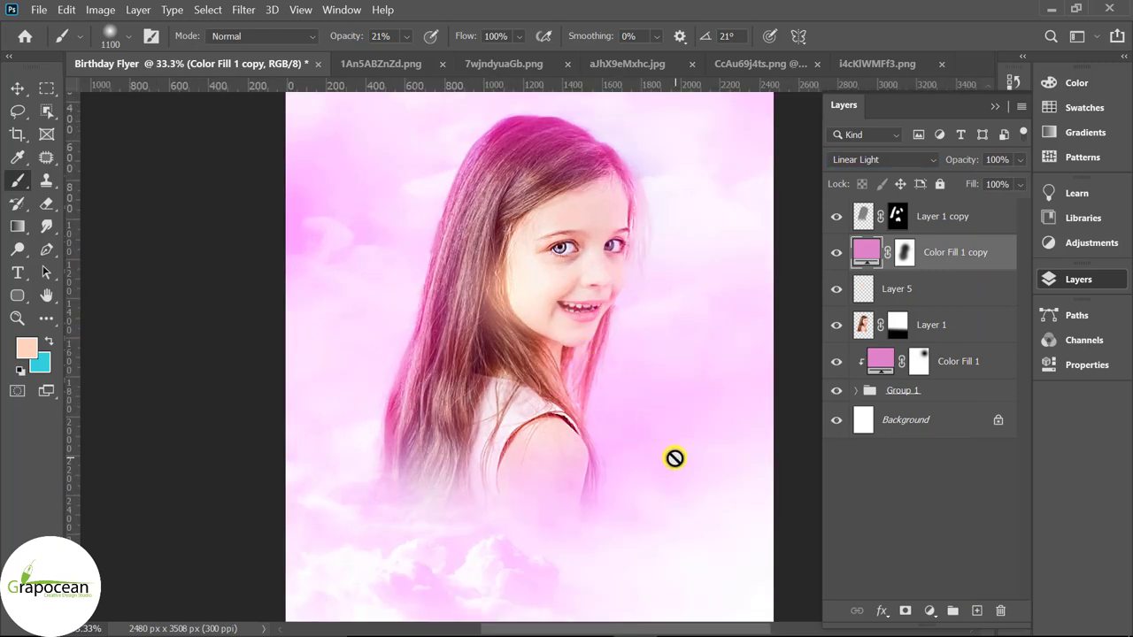
{"action": "key", "text": "ctrl+z"}
{"action": "key", "text": "ctrl+shift+z"}
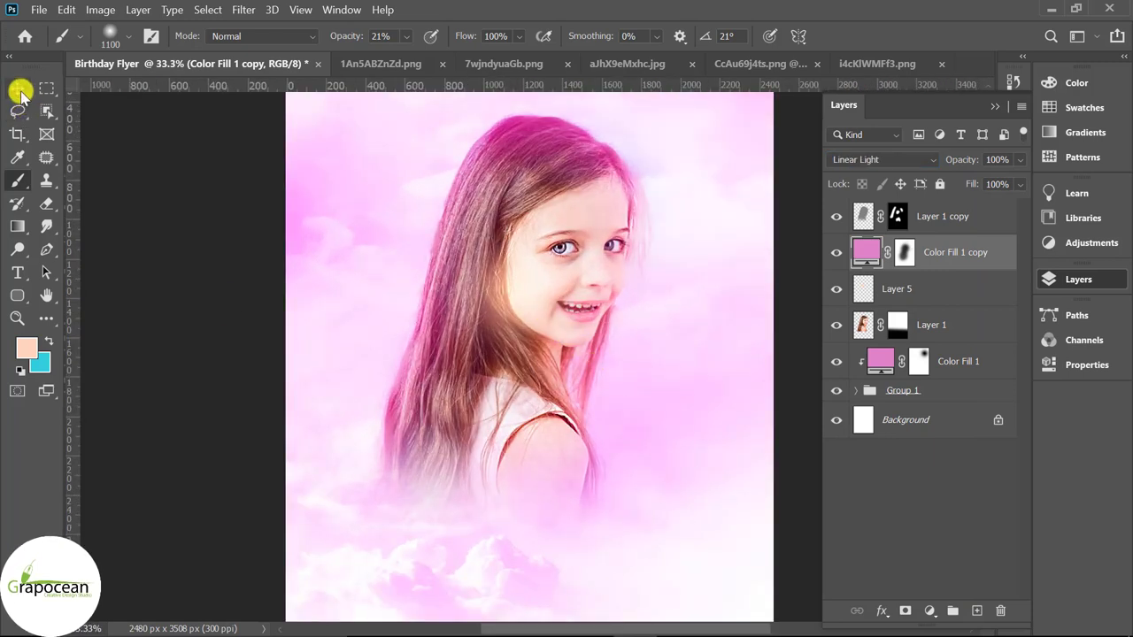
{"action": "left_click", "coordinate": [904, 252]}
{"action": "key", "text": "d"}
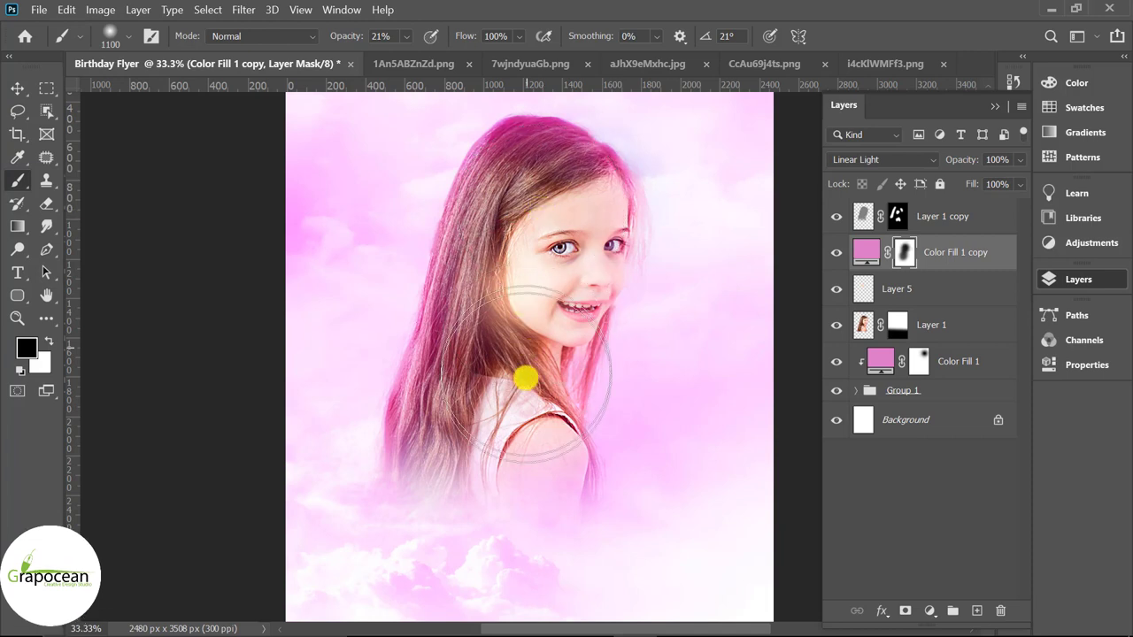
{"action": "scroll", "coordinate": [704, 413], "scroll_direction": "down", "scroll_amount": 3}
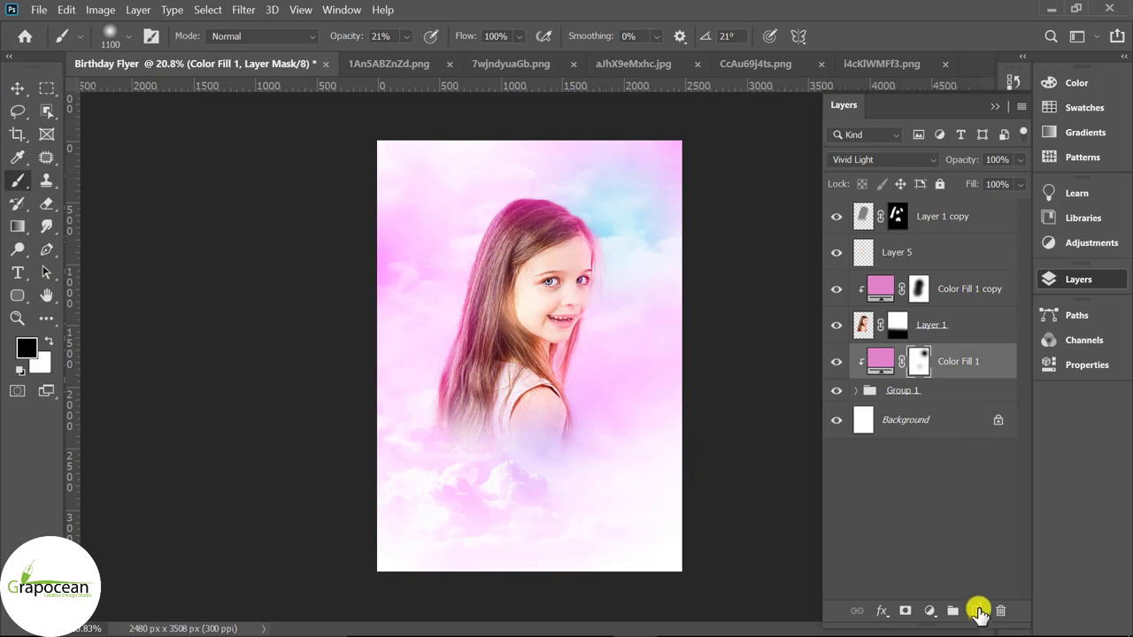
- Create Layer 6, brush pink #cf3f94 over the lower clouds, and blend it in Linear Light
{"action": "left_click", "coordinate": [977, 611]}
{"action": "key", "text": "i"}
{"action": "left_click", "coordinate": [506, 476]}
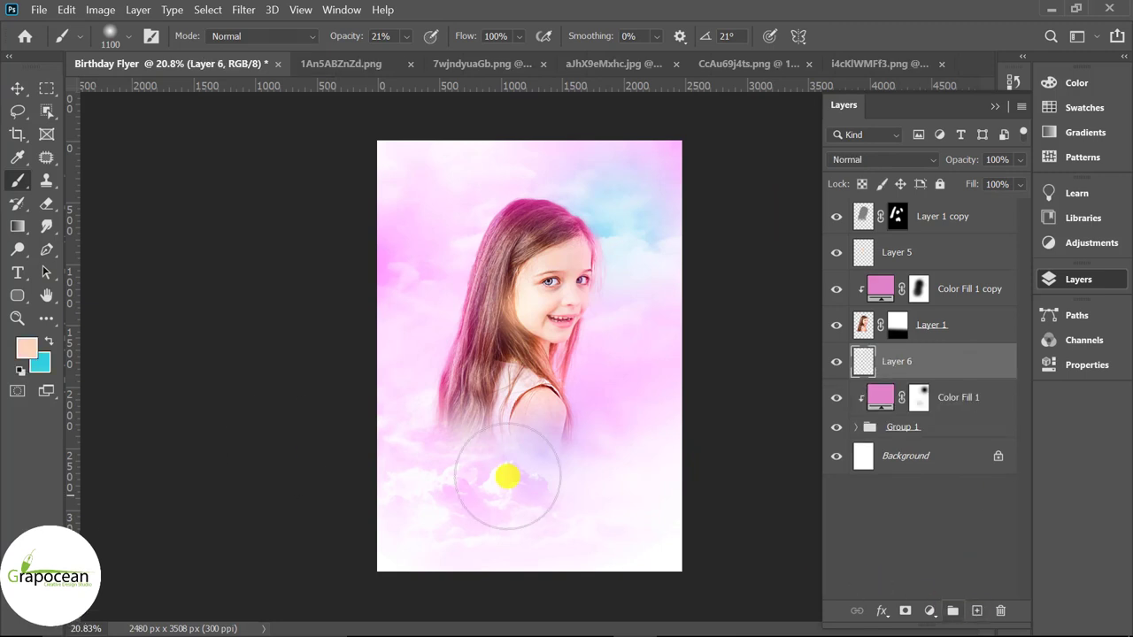
{"action": "left_click", "coordinate": [27, 347]}
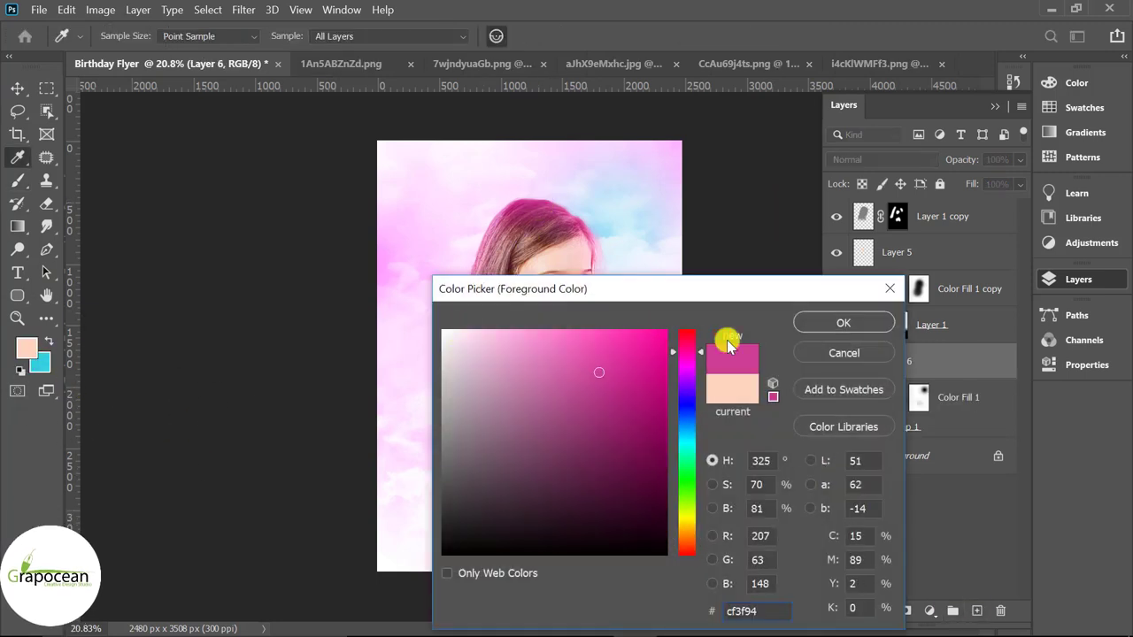
{"action": "left_click", "coordinate": [844, 323]}
{"action": "key", "text": "b"}
{"action": "left_click_drag", "start_coordinate": [442, 493], "coordinate": [644, 563]}
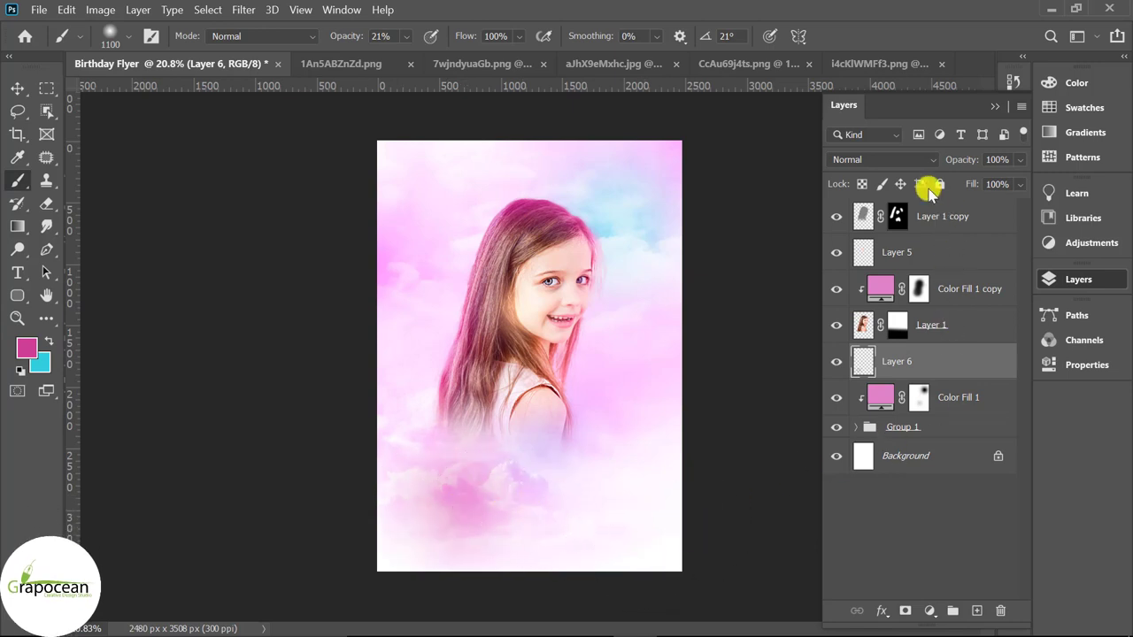
{"action": "left_click", "coordinate": [890, 156]}
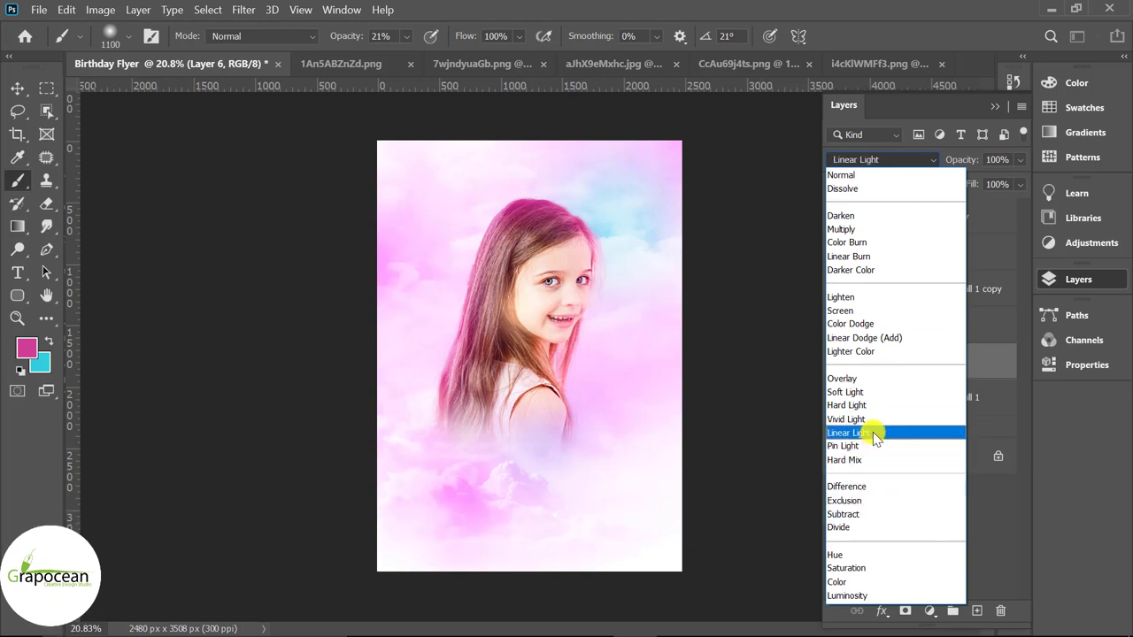
{"action": "left_click", "coordinate": [873, 433]}
{"action": "left_click", "coordinate": [17, 88]}
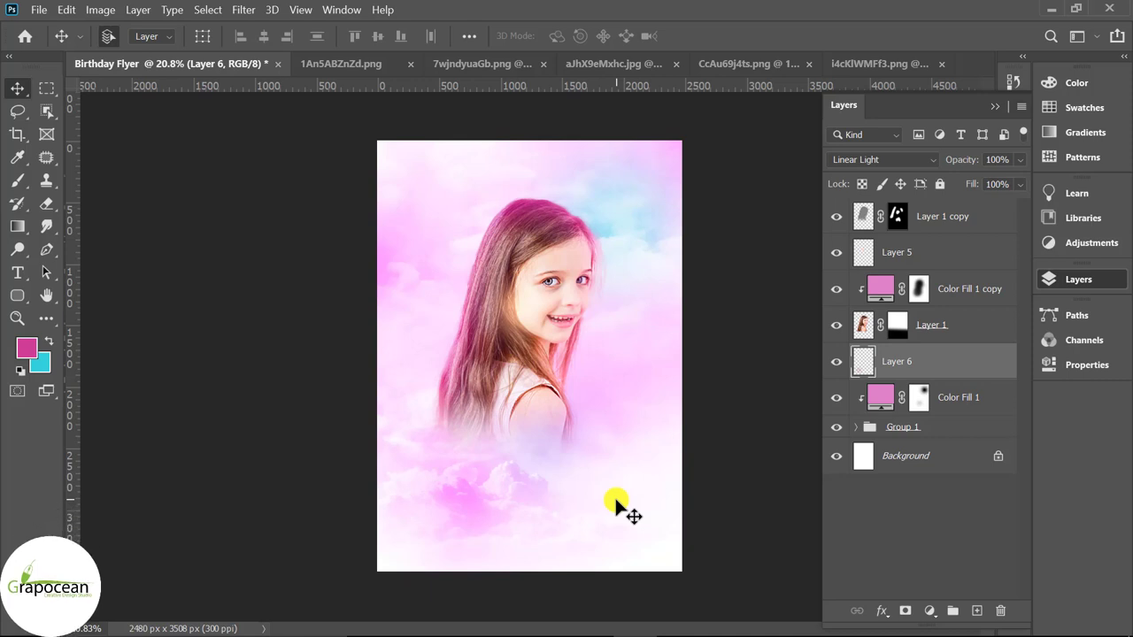
- Place the gift graphic as top Layer 7, rotated, scaled about 146%, left of the girl's head
{"action": "left_click", "coordinate": [878, 64]}
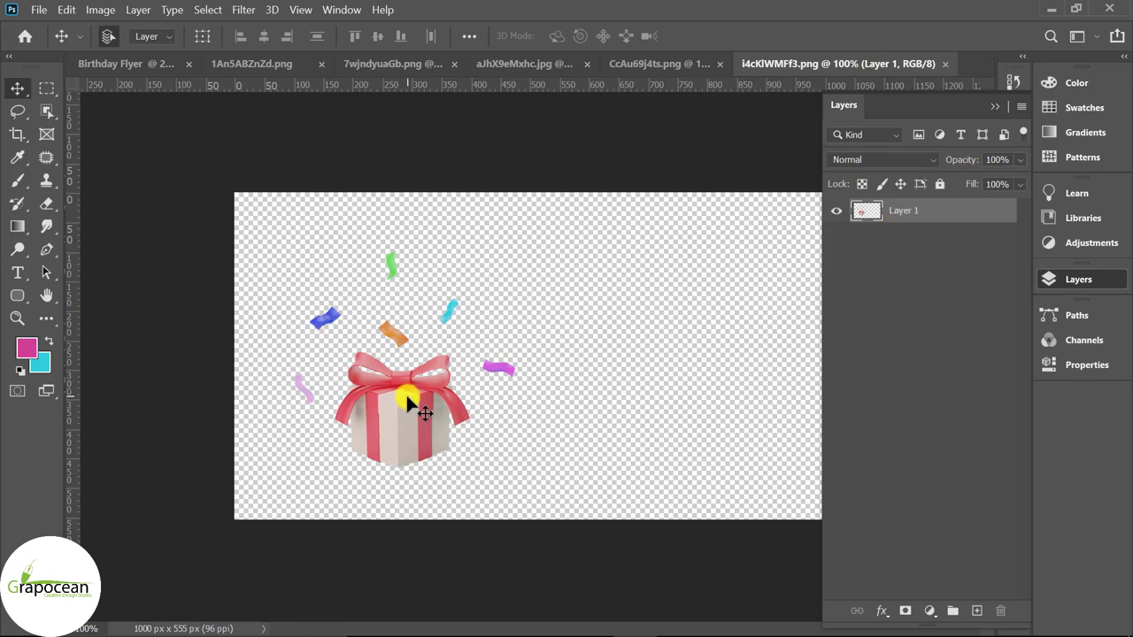
{"action": "left_click_drag", "start_coordinate": [408, 403], "coordinate": [607, 350]}
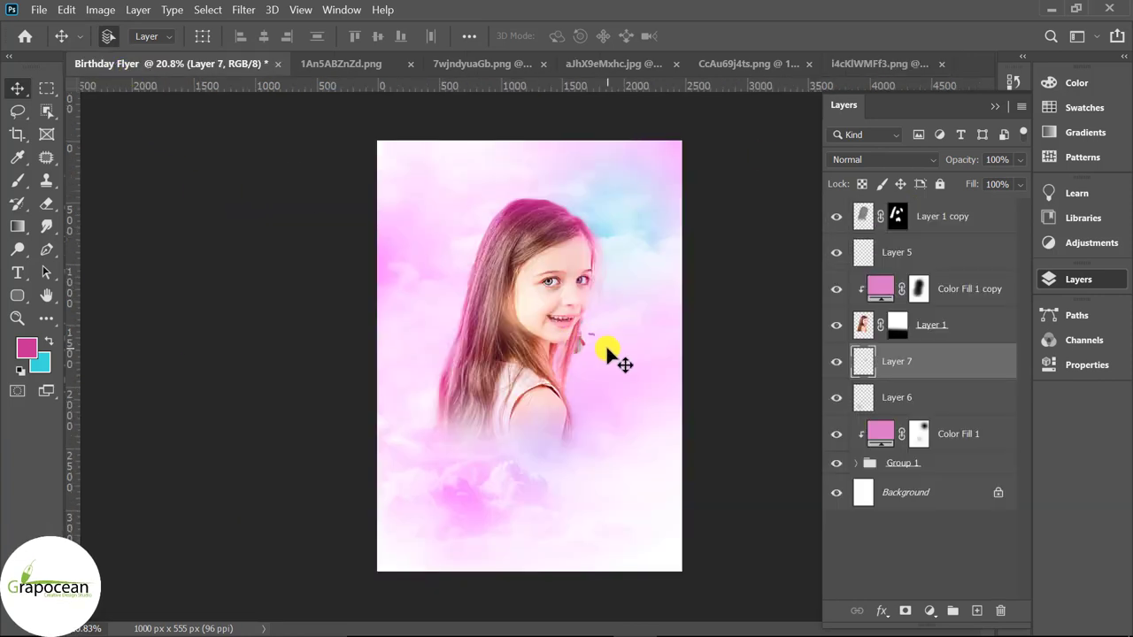
{"action": "key", "text": "ctrl+t"}
{"action": "left_click_drag", "start_coordinate": [587, 453], "coordinate": [577, 496]}
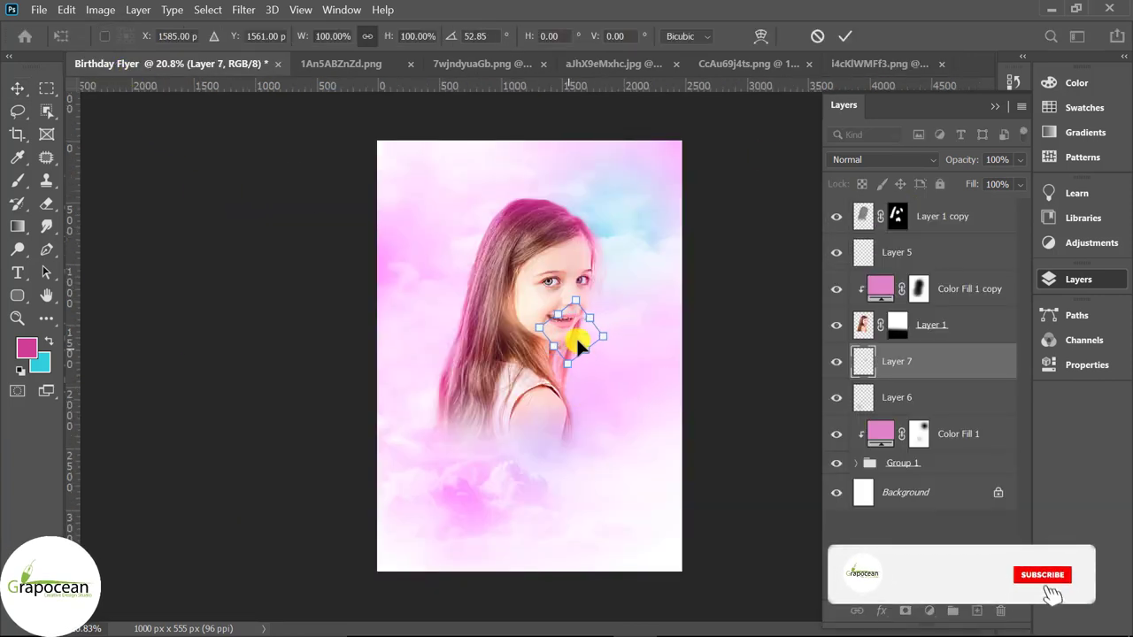
{"action": "mouse_move", "coordinate": [633, 284]}
{"action": "left_mouse_down"}
{"action": "mouse_move", "coordinate": [631, 302]}
{"action": "mouse_move", "coordinate": [643, 274]}
{"action": "left_mouse_up"}
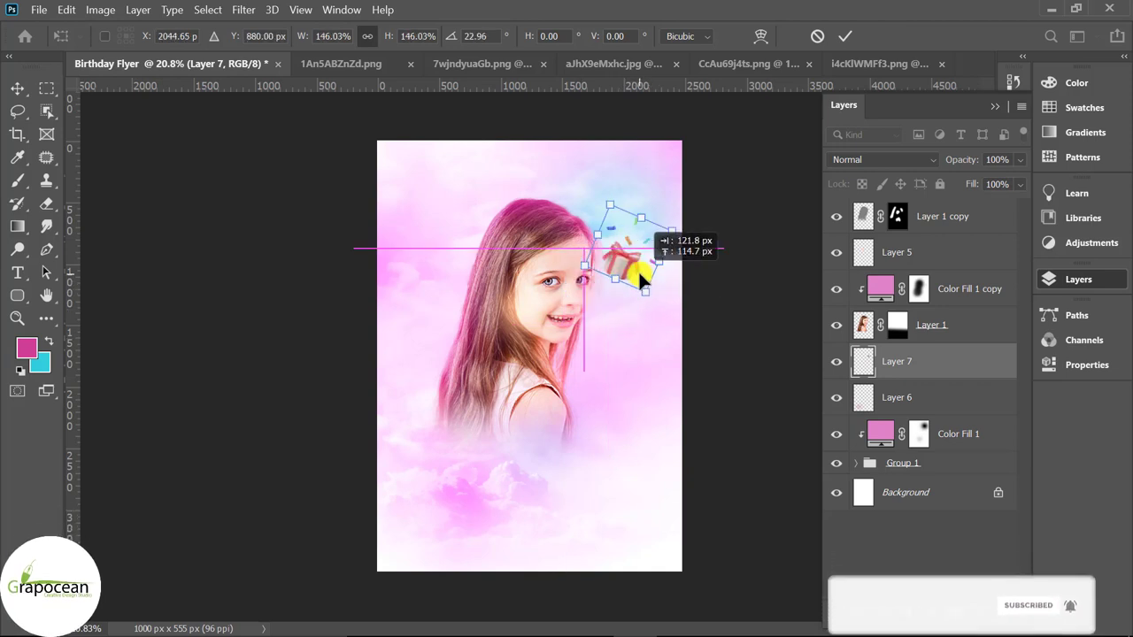
{"action": "left_click", "coordinate": [842, 39]}
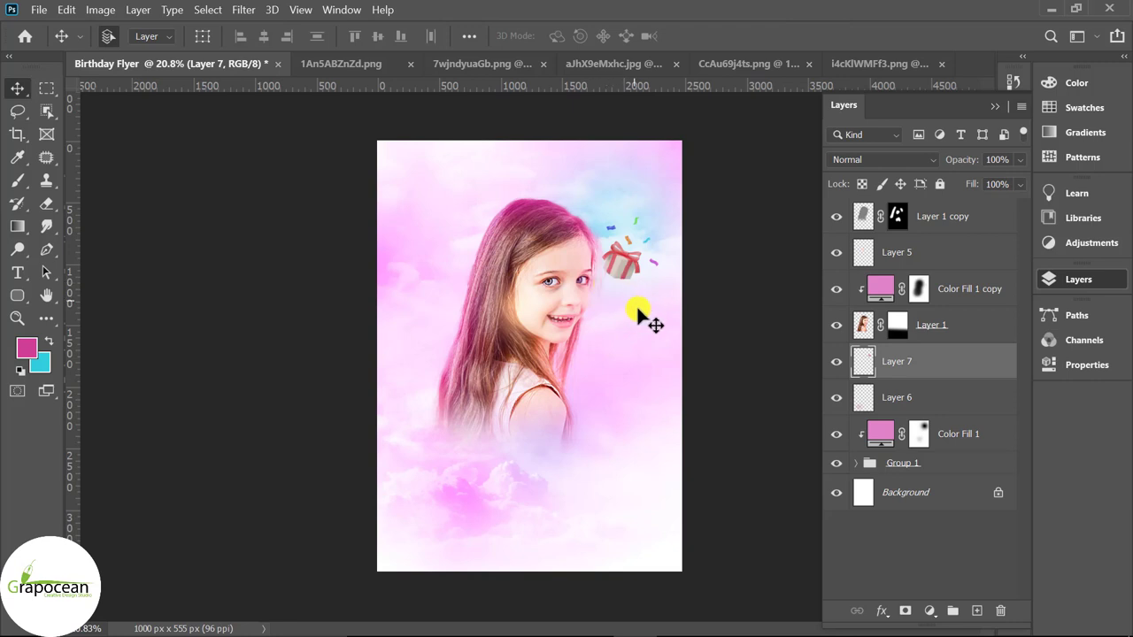
{"action": "left_click_drag", "start_coordinate": [631, 284], "coordinate": [459, 283]}
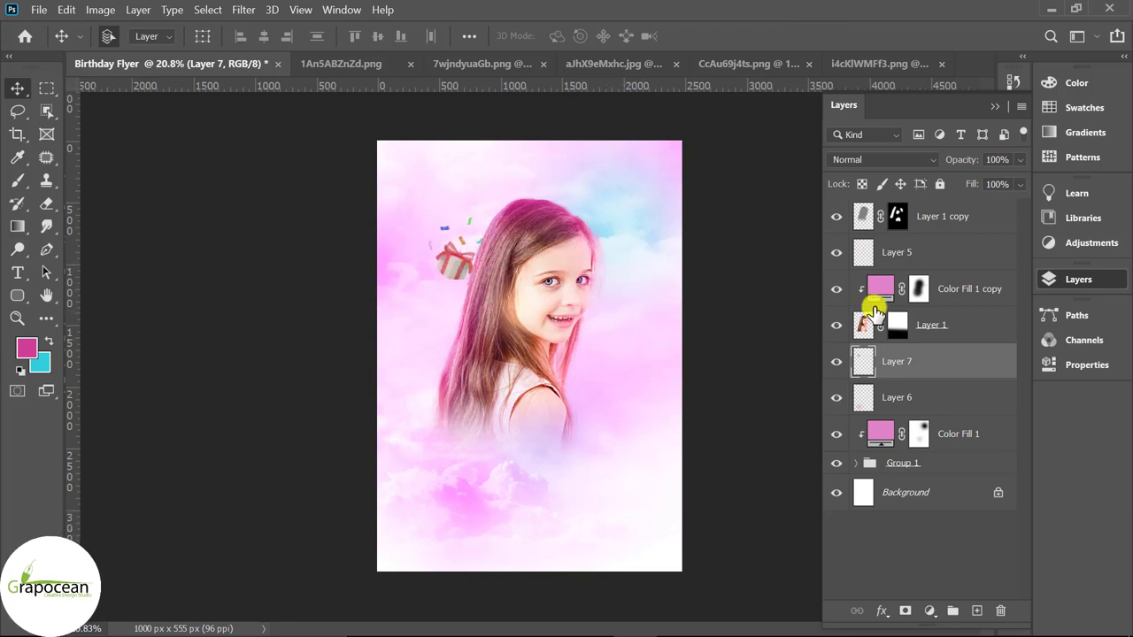
{"action": "mouse_move", "coordinate": [947, 359]}
{"action": "left_mouse_down"}
{"action": "mouse_move", "coordinate": [929, 196]}
{"action": "mouse_move", "coordinate": [930, 209]}
{"action": "left_mouse_up"}
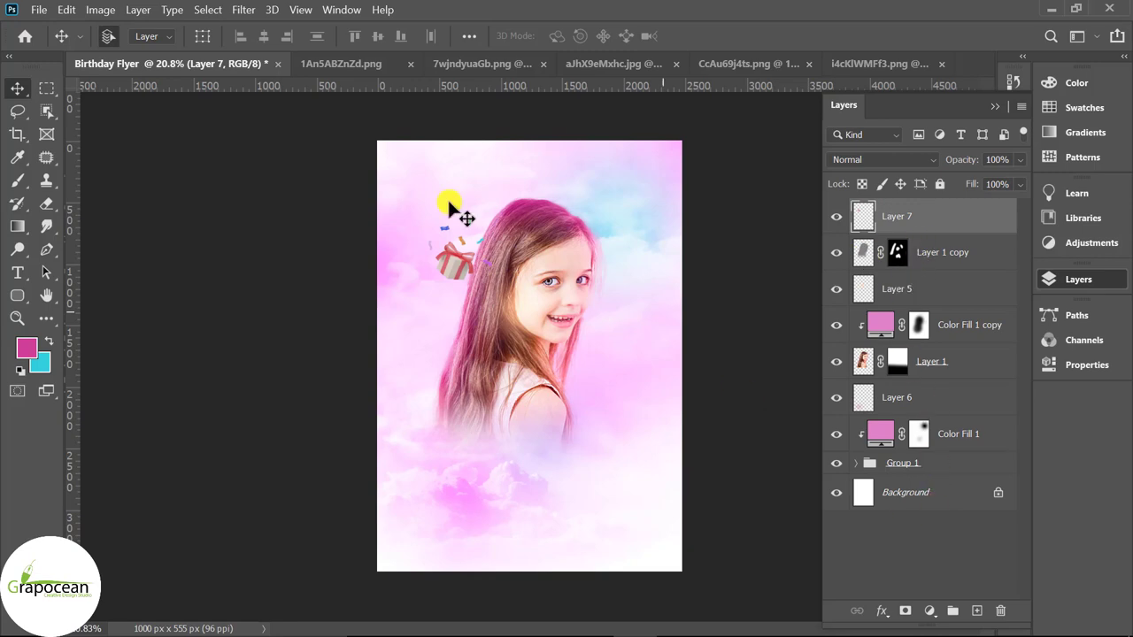
- Brighten the gift in Camera Raw with higher exposure and contrast and lower highlights
{"action": "left_click", "coordinate": [243, 10]}
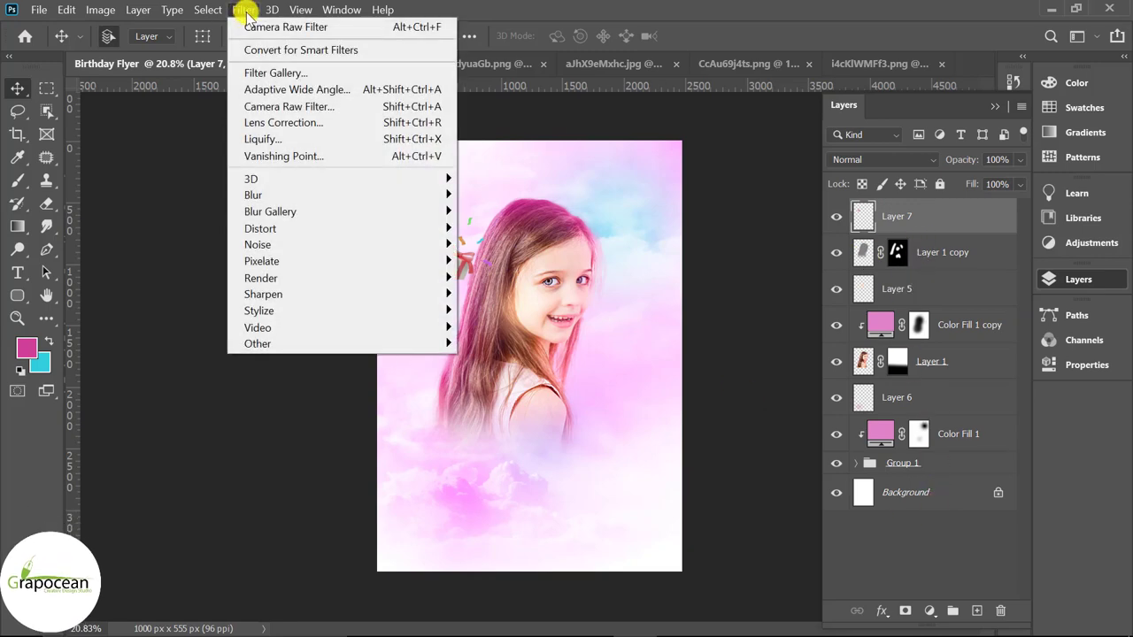
{"action": "left_click", "coordinate": [299, 106]}
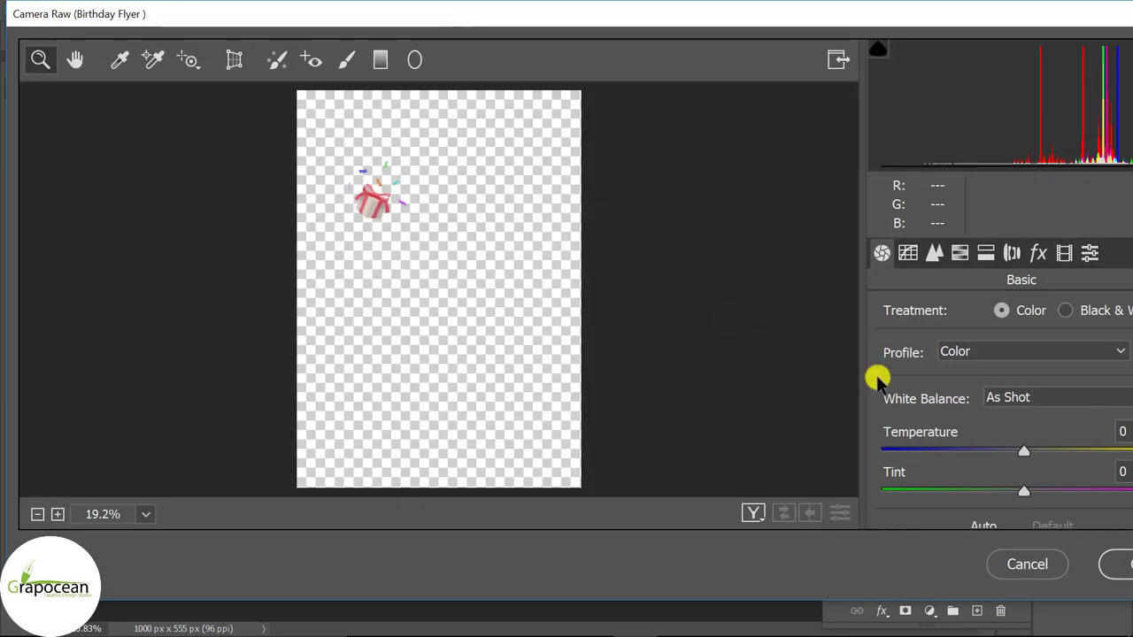
{"action": "scroll", "coordinate": [1026, 478], "scroll_direction": "down", "scroll_amount": 3}
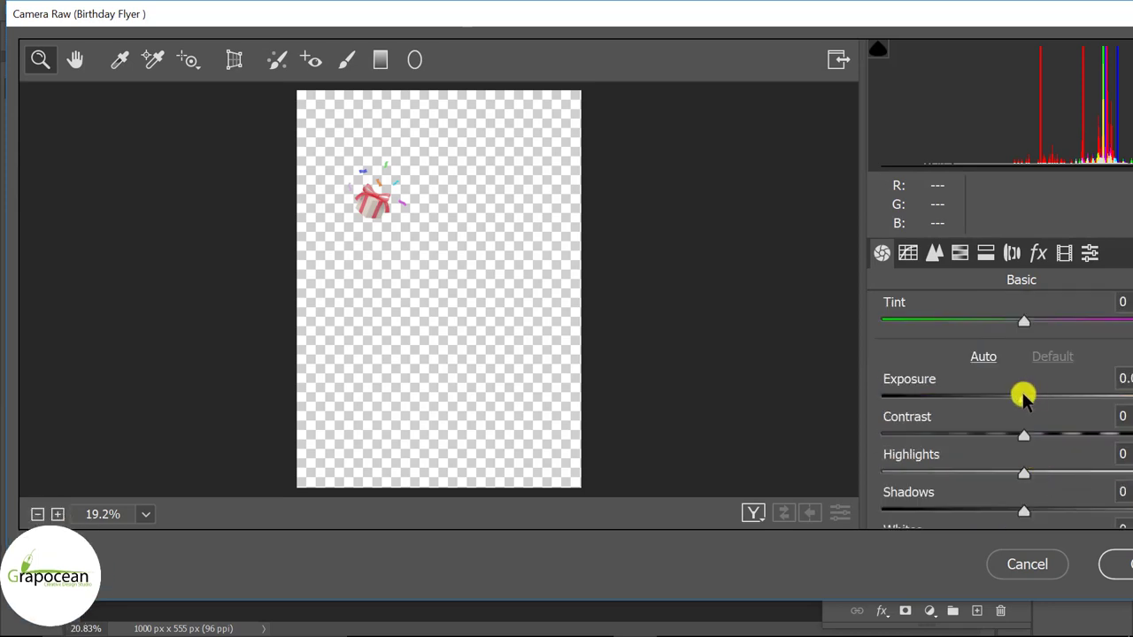
{"action": "left_click_drag", "start_coordinate": [1024, 396], "coordinate": [1067, 400]}
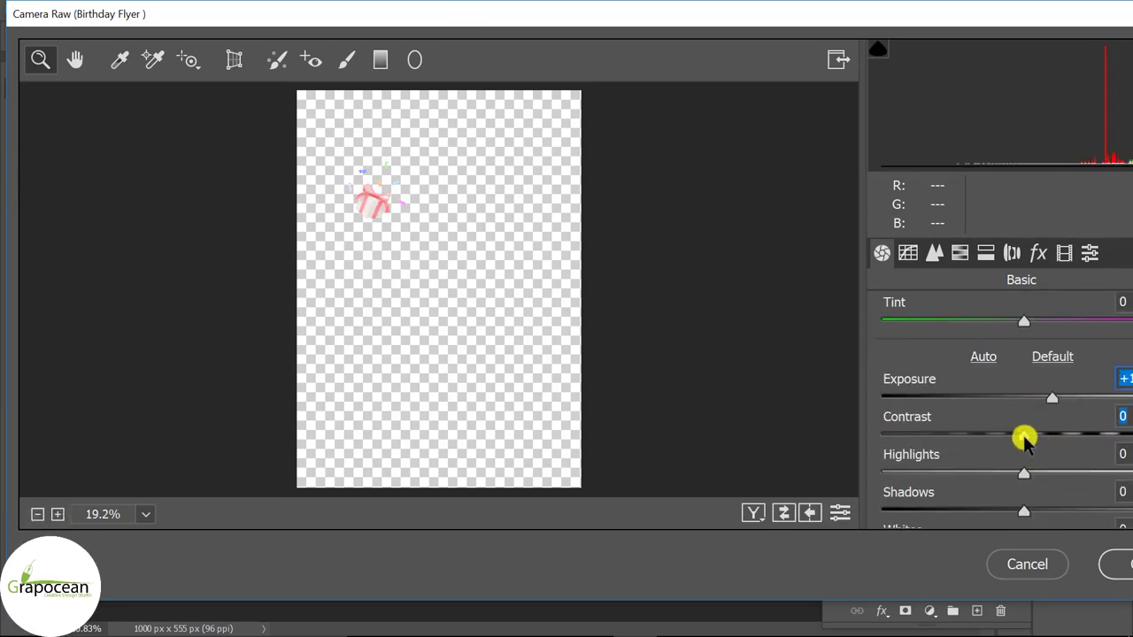
{"action": "left_click_drag", "start_coordinate": [1024, 436], "coordinate": [1068, 435]}
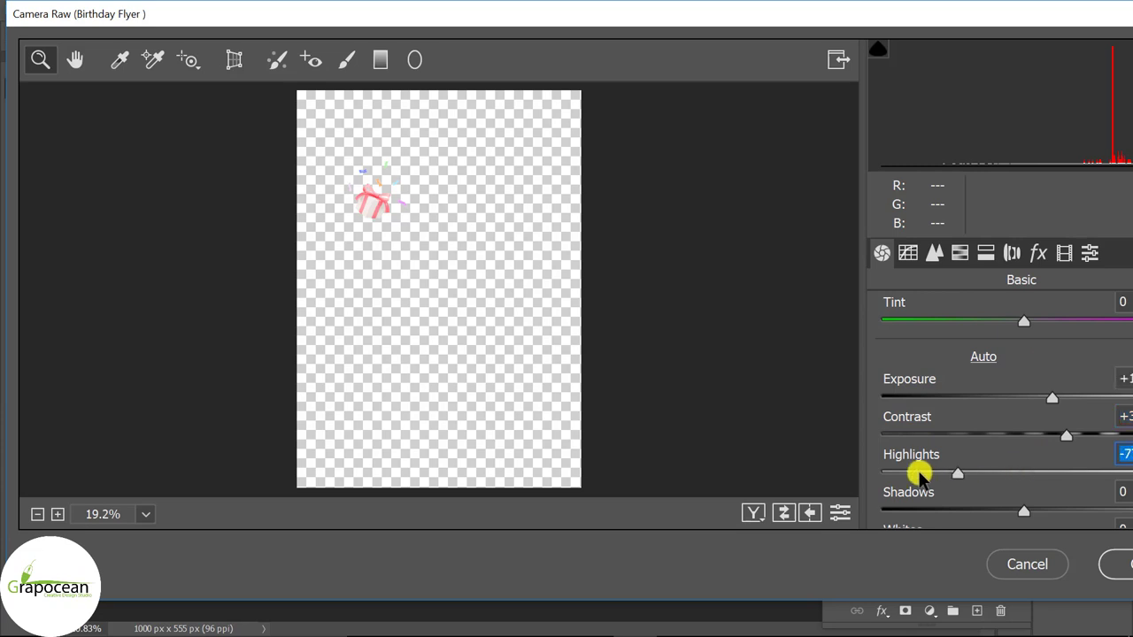
{"action": "left_click", "coordinate": [1115, 564]}
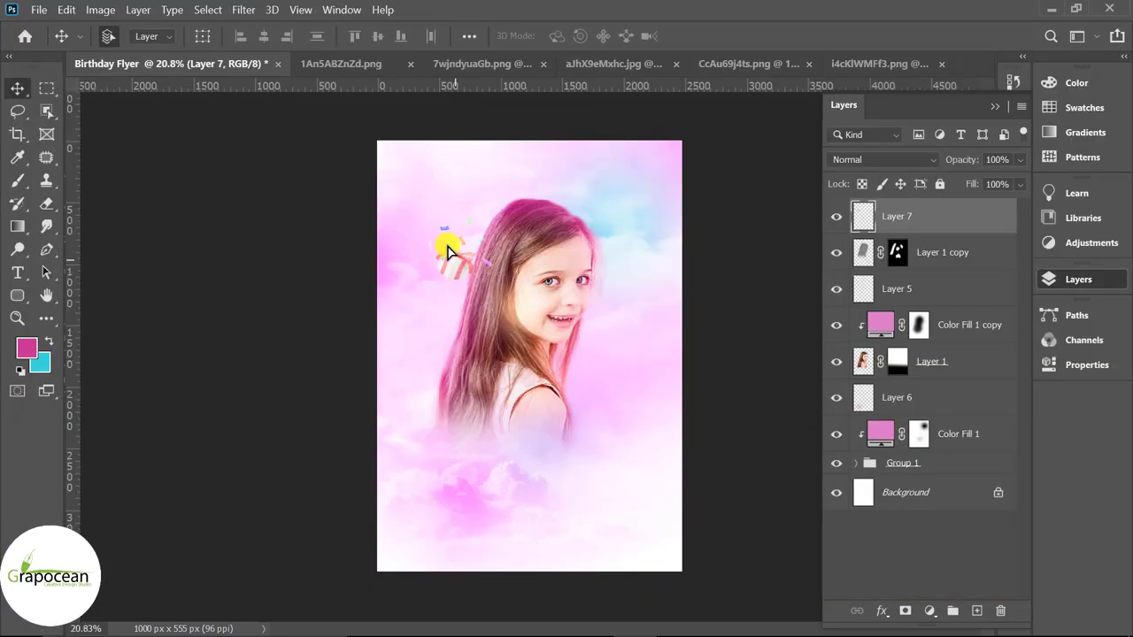
- Nudge the gift near the top-left and rescale it to about 110%
{"action": "mouse_move", "coordinate": [455, 250]}
{"action": "left_mouse_down"}
{"action": "mouse_move", "coordinate": [440, 237]}
{"action": "mouse_move", "coordinate": [490, 282]}
{"action": "mouse_move", "coordinate": [468, 286]}
{"action": "left_mouse_up"}
{"action": "key", "text": "ctrl+t"}
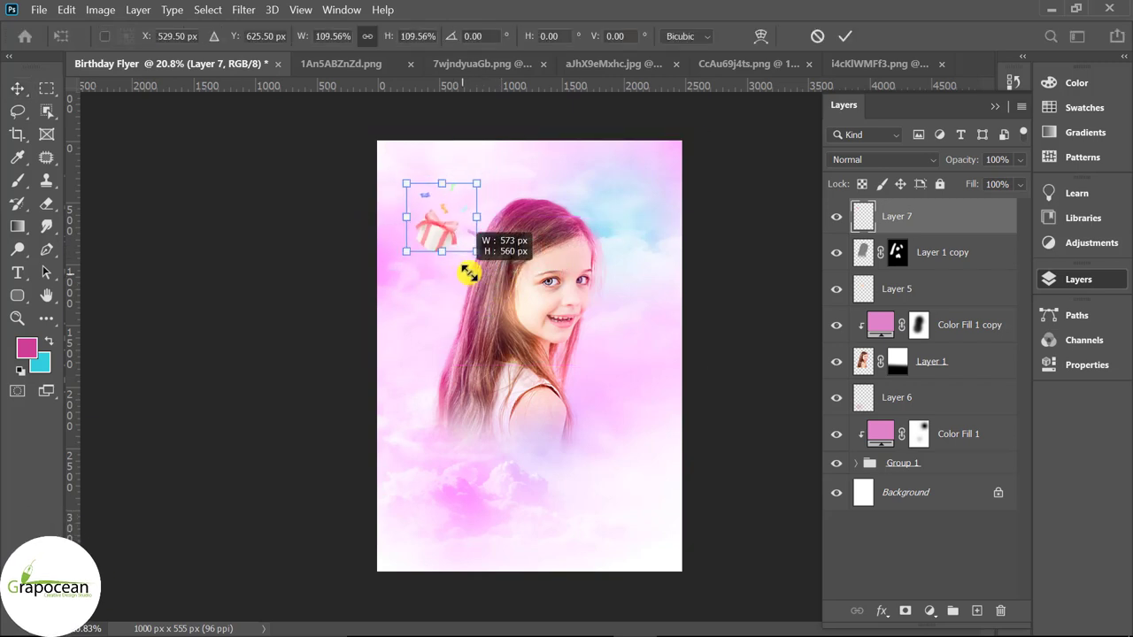
{"action": "left_click", "coordinate": [845, 36]}
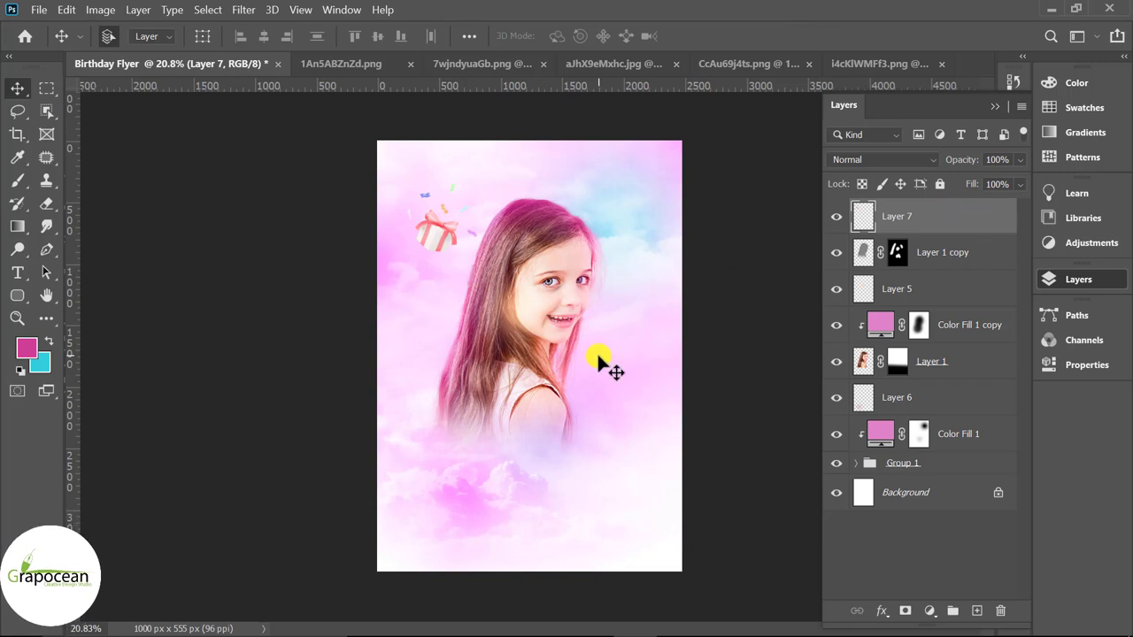
{"action": "left_click", "coordinate": [452, 64]}
- Lasso the pink balloon in 1An5ABZnZd.png and copy it from Layer 1
{"action": "left_click", "coordinate": [283, 64]}
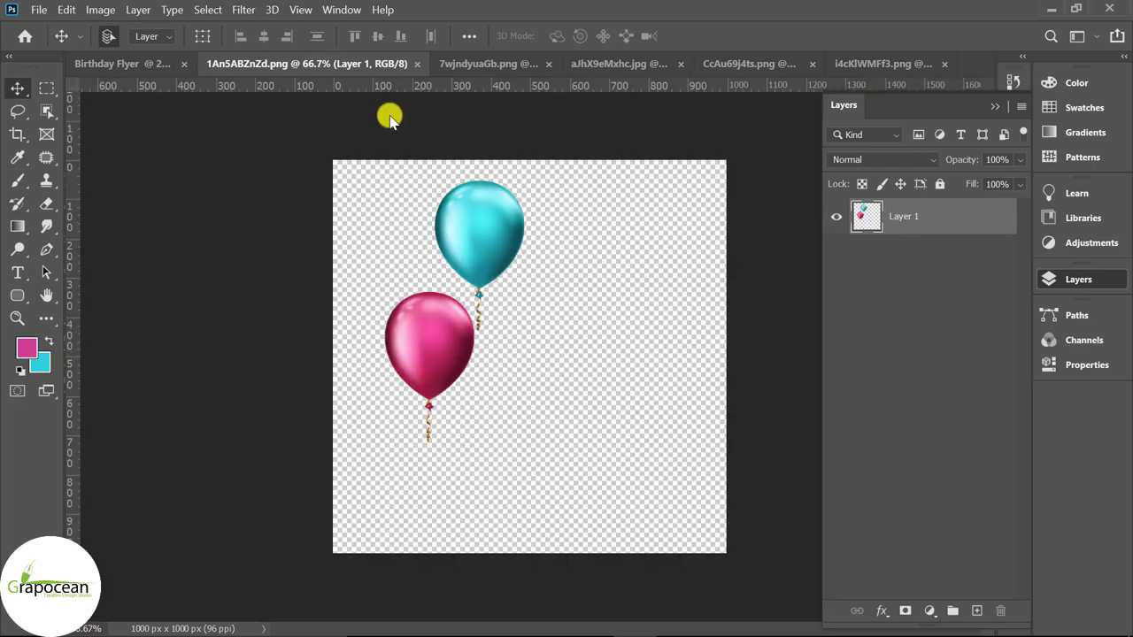
{"action": "left_click_drag", "start_coordinate": [462, 339], "coordinate": [488, 348]}
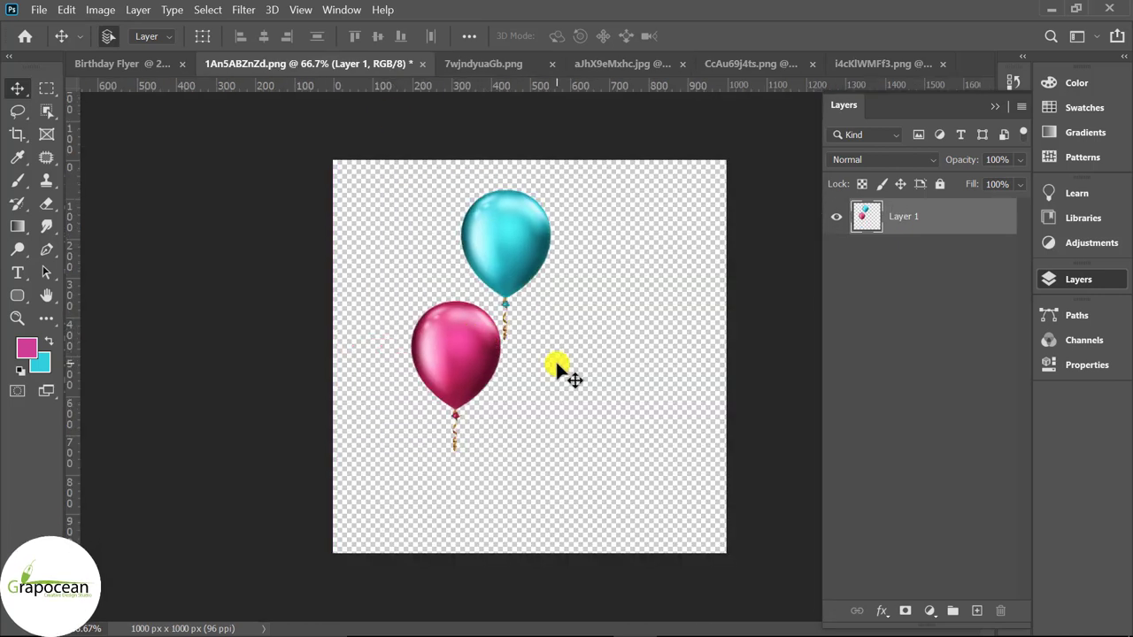
{"action": "left_click", "coordinate": [18, 111]}
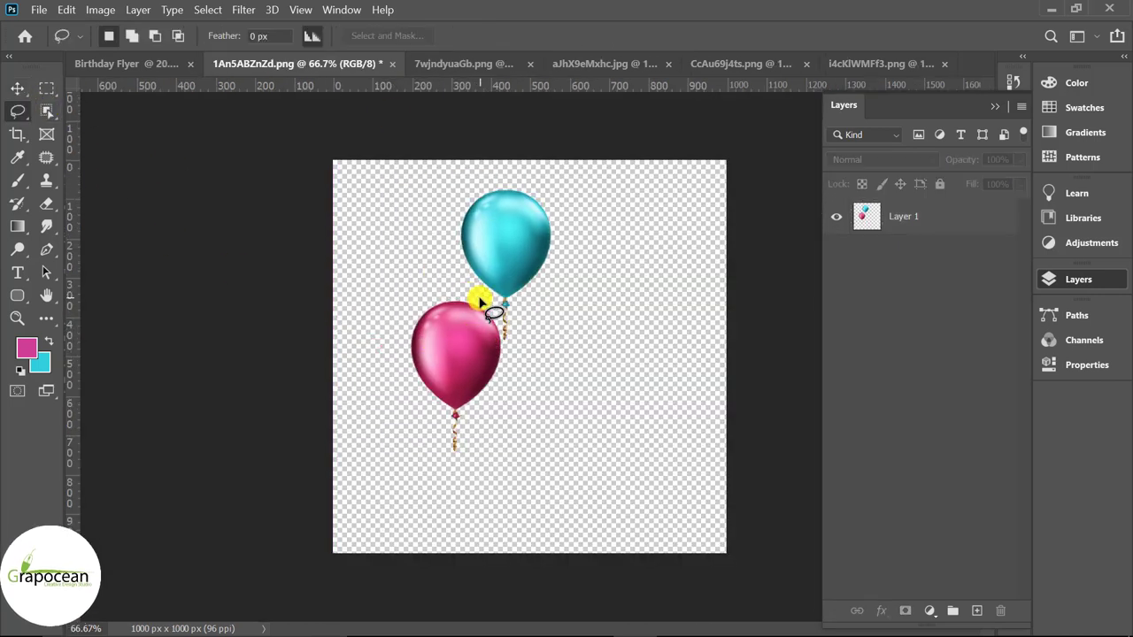
{"action": "left_click_drag", "start_coordinate": [480, 299], "coordinate": [489, 320]}
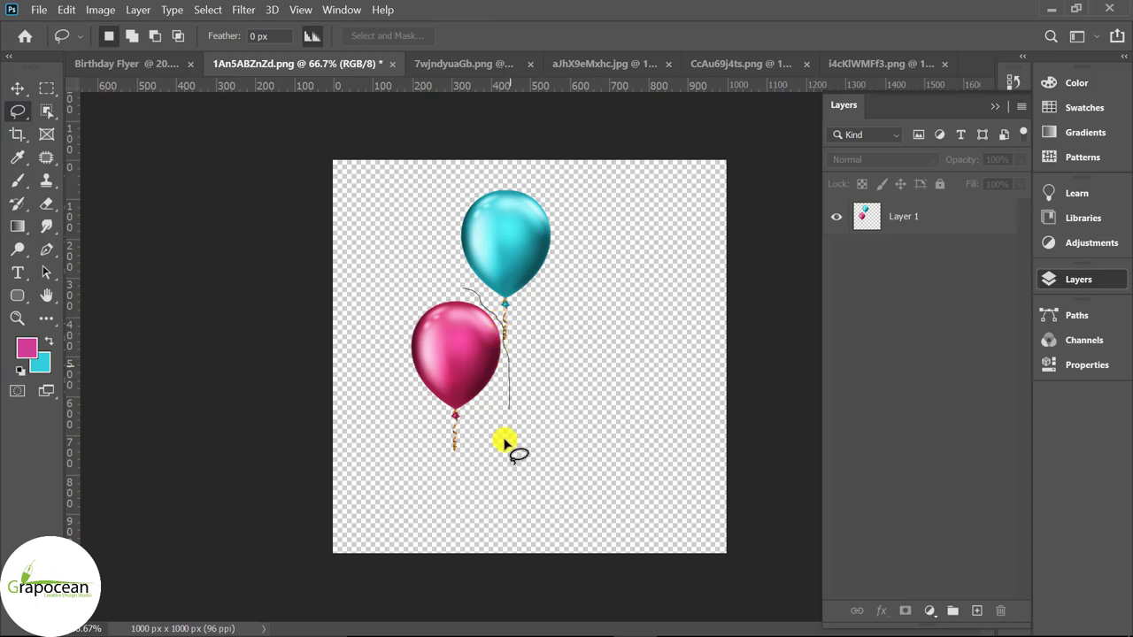
{"action": "left_click_drag", "start_coordinate": [505, 441], "coordinate": [467, 296]}
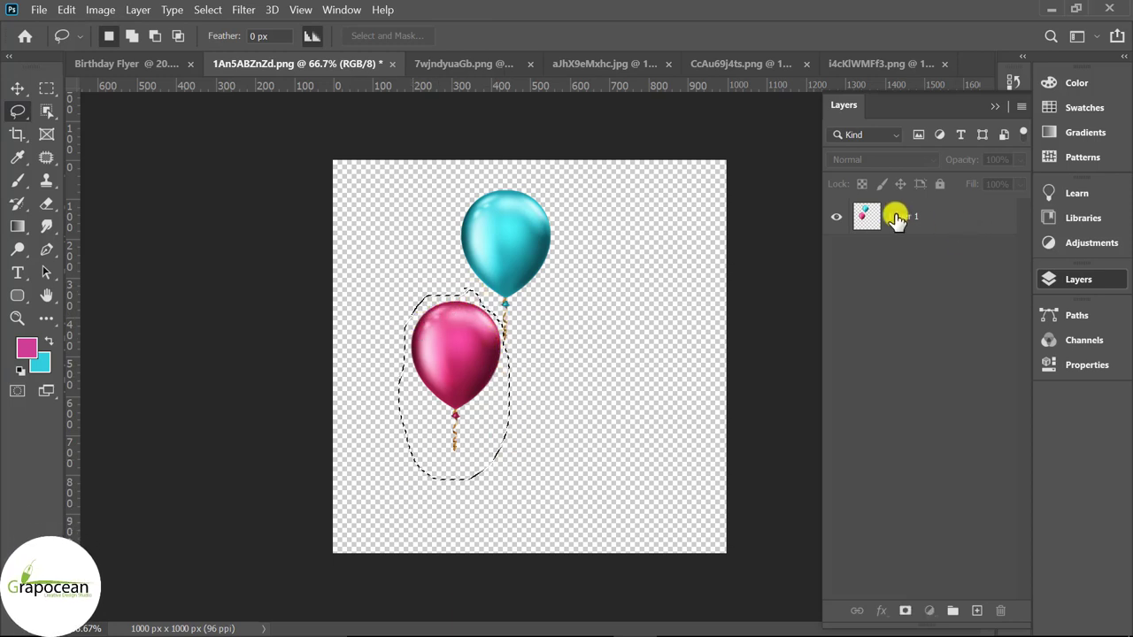
{"action": "left_click", "coordinate": [896, 217]}
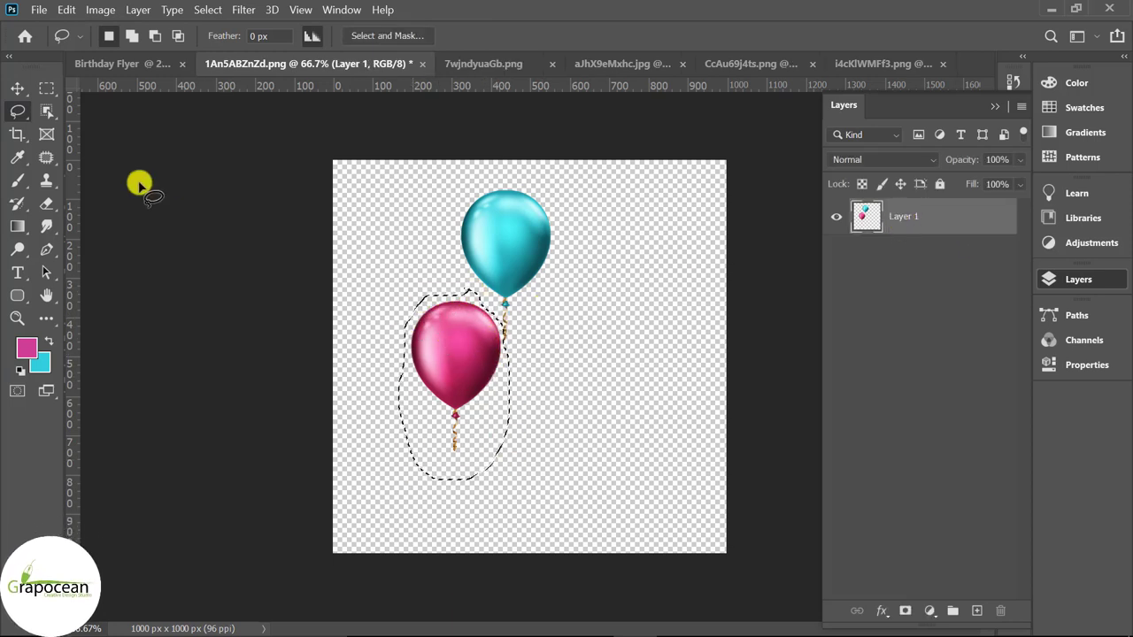
{"action": "left_click", "coordinate": [66, 9]}
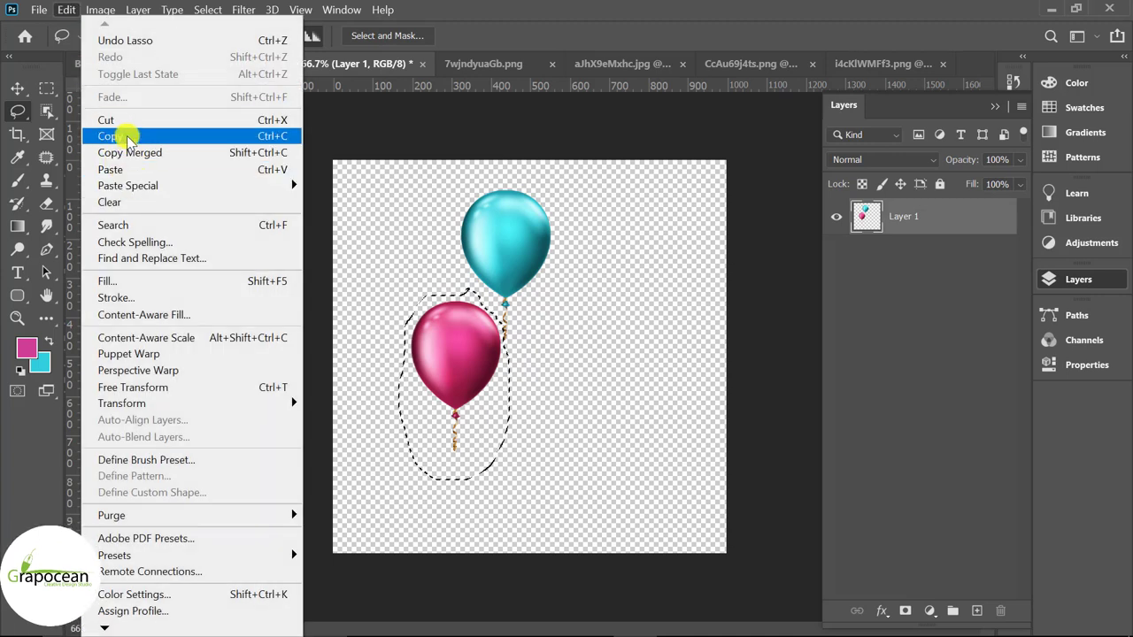
{"action": "left_click", "coordinate": [151, 137]}
{"action": "left_click", "coordinate": [131, 65]}
- Paste the pink balloon, tilt it about -15° and enlarge it to about 252% beside the girl
{"action": "key", "text": "ctrl+v"}
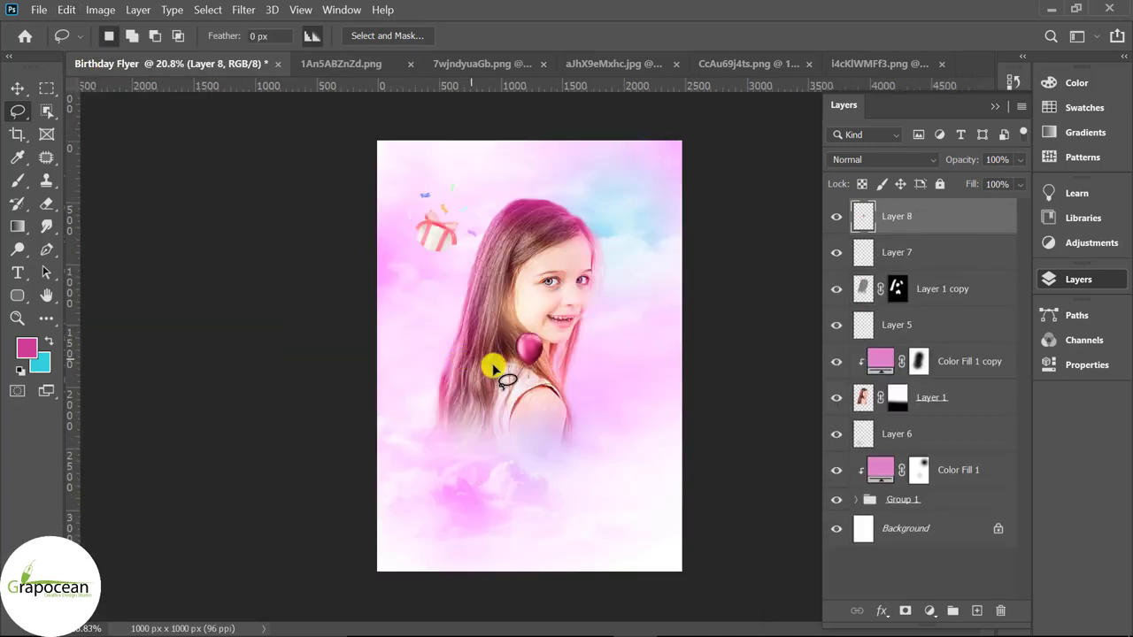
{"action": "key", "text": "ctrl+t"}
{"action": "mouse_move", "coordinate": [574, 417]}
{"action": "left_mouse_down"}
{"action": "mouse_move", "coordinate": [599, 423]}
{"action": "mouse_move", "coordinate": [553, 370]}
{"action": "mouse_move", "coordinate": [593, 493]}
{"action": "left_mouse_up"}
{"action": "left_click_drag", "start_coordinate": [531, 435], "coordinate": [431, 399]}
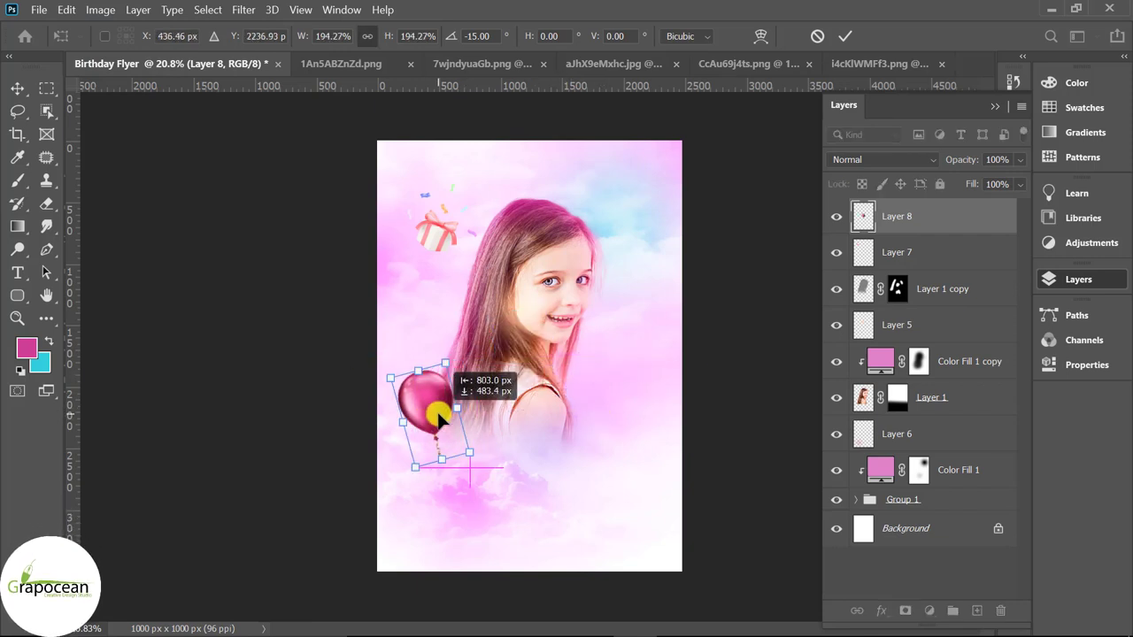
{"action": "mouse_move", "coordinate": [485, 458]}
{"action": "left_mouse_down"}
{"action": "mouse_move", "coordinate": [493, 467]}
{"action": "mouse_move", "coordinate": [466, 416]}
{"action": "left_mouse_up"}
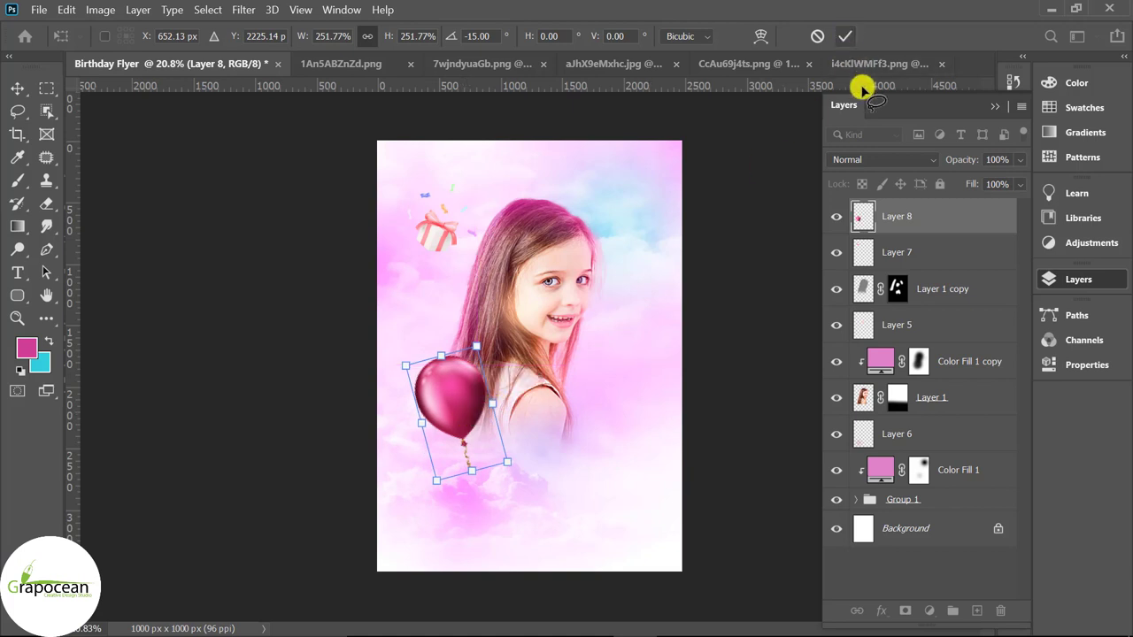
{"action": "key", "text": "Return"}
- Alt-drag two balloon copies into a cluster, rotating each about 20°
{"action": "left_click_drag", "start_coordinate": [453, 408], "coordinate": [492, 409]}
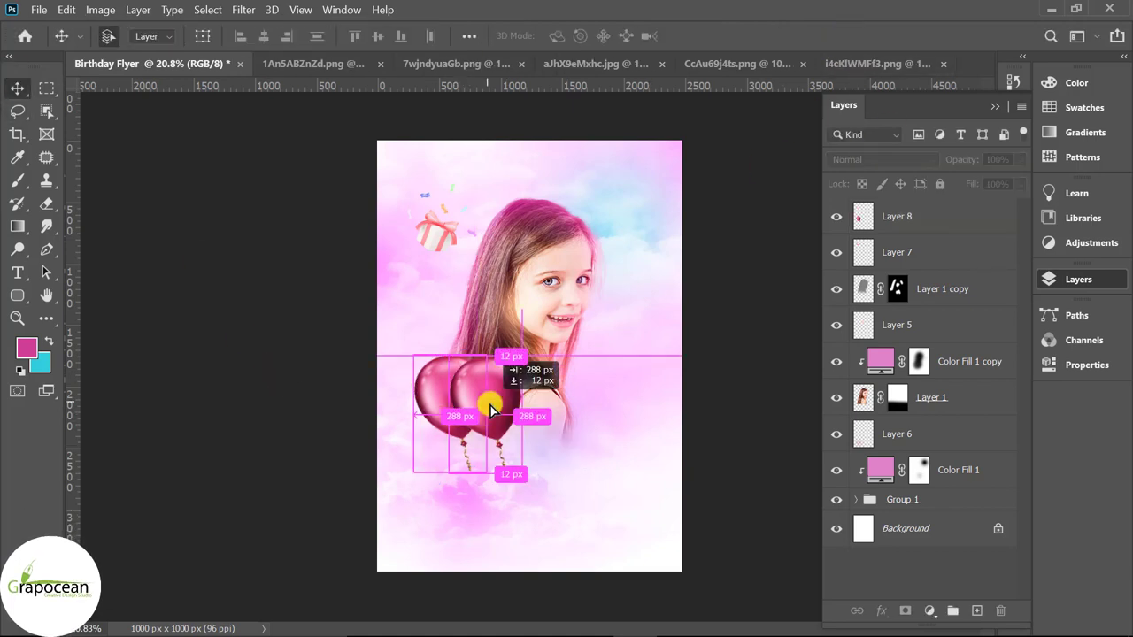
{"action": "key", "text": "ctrl+t"}
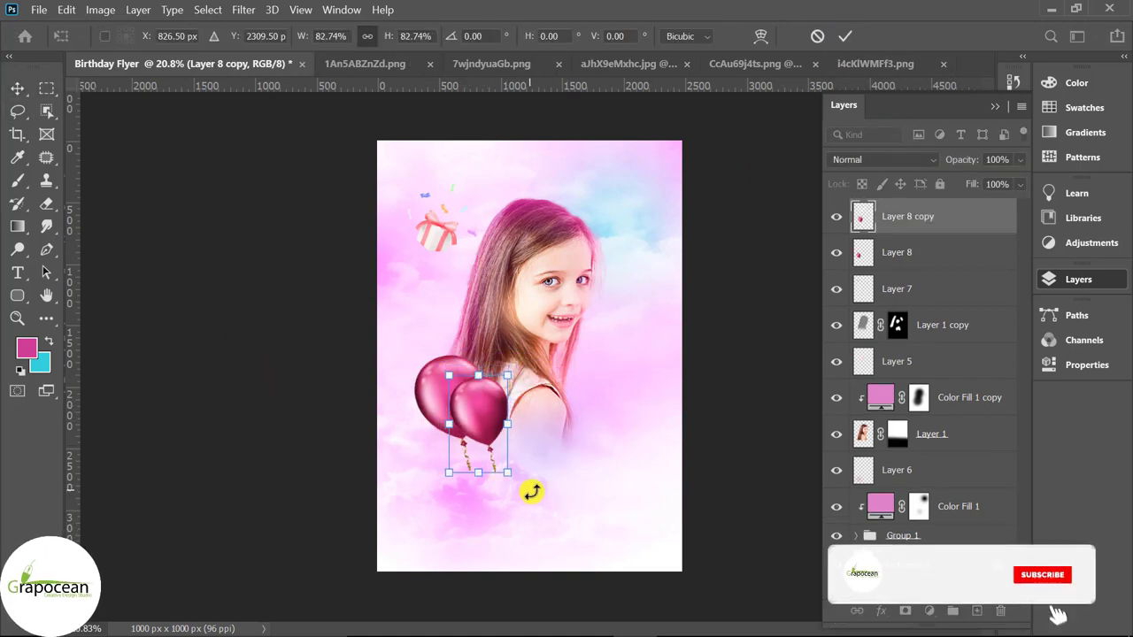
{"action": "left_click_drag", "start_coordinate": [531, 492], "coordinate": [493, 494]}
{"action": "left_click_drag", "start_coordinate": [478, 431], "coordinate": [473, 425]}
{"action": "left_click", "coordinate": [846, 35]}
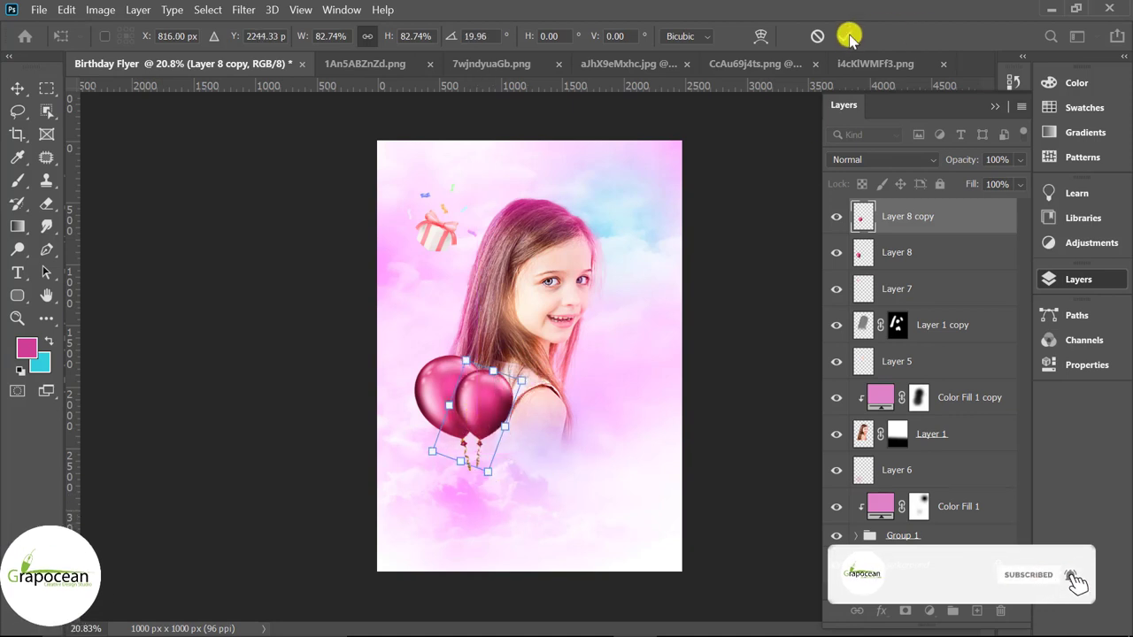
{"action": "mouse_move", "coordinate": [558, 383]}
{"action": "left_mouse_down"}
{"action": "mouse_move", "coordinate": [464, 437]}
{"action": "mouse_move", "coordinate": [483, 478]}
{"action": "mouse_move", "coordinate": [526, 440]}
{"action": "left_mouse_up"}
{"action": "key", "text": "ctrl+t"}
{"action": "left_click_drag", "start_coordinate": [441, 439], "coordinate": [447, 433]}
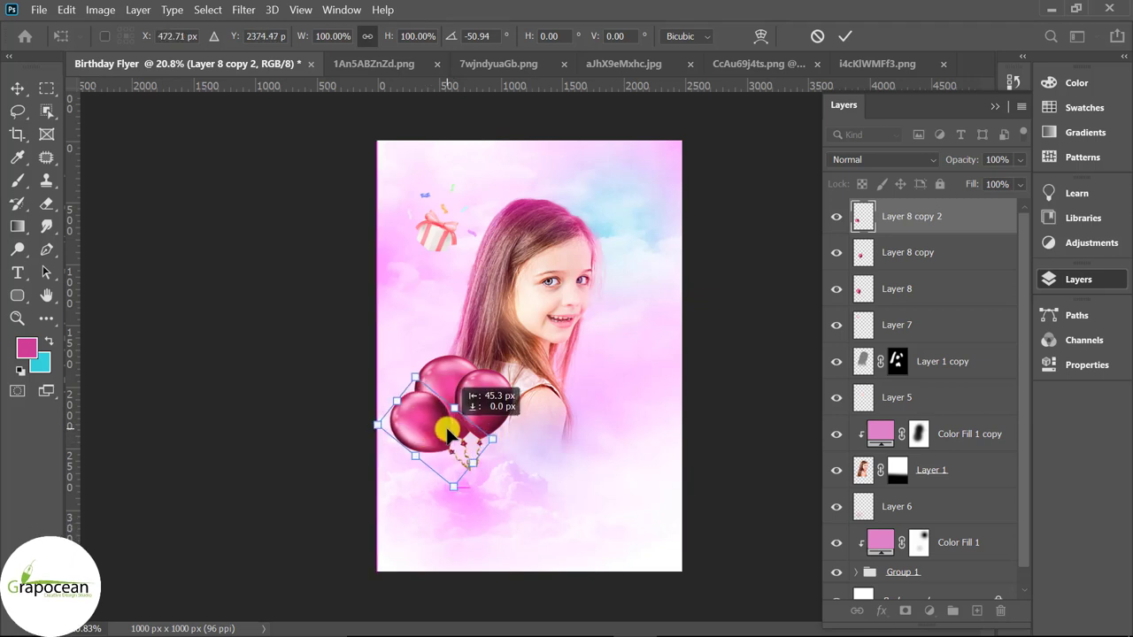
{"action": "left_click", "coordinate": [841, 35]}
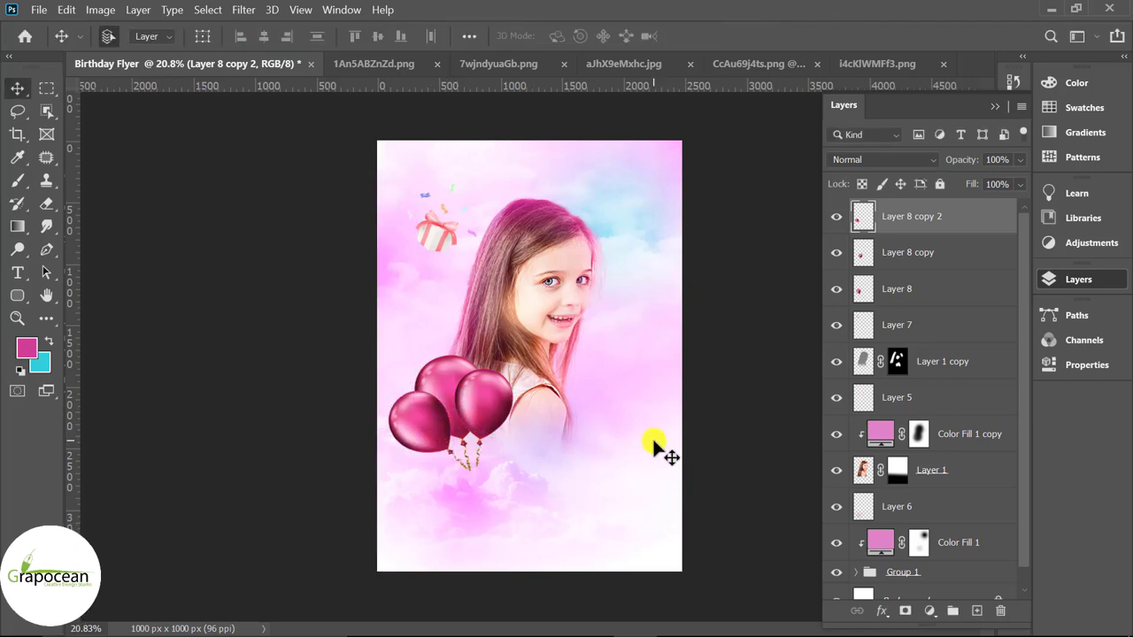
- Rotate the three-balloon cluster about 10°, shift it up-right, and add an empty Layer 9
{"action": "scroll", "coordinate": [466, 447], "scroll_direction": "up", "scroll_amount": 1}
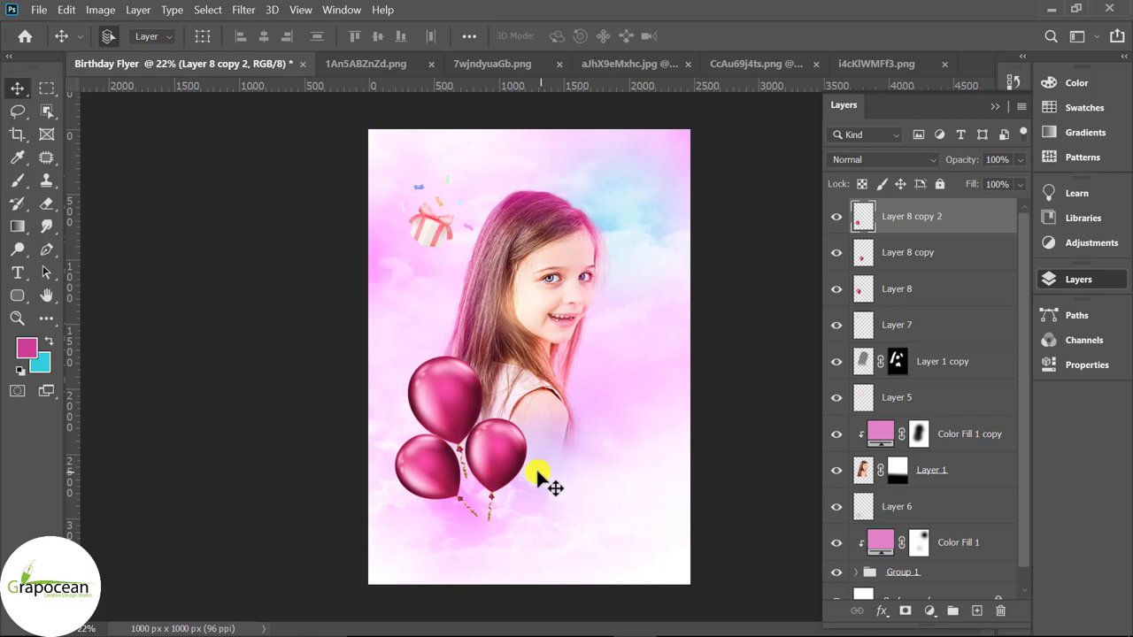
{"action": "left_click", "coordinate": [925, 293], "text": "shift"}
{"action": "left_click_drag", "start_coordinate": [445, 430], "coordinate": [456, 408]}
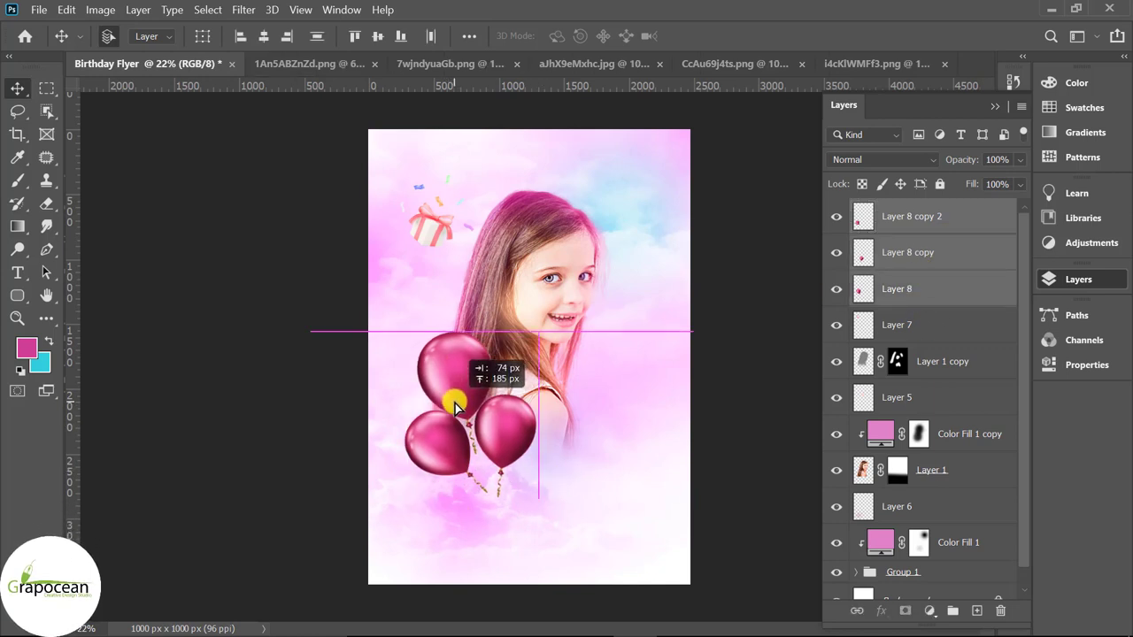
{"action": "key", "text": "ctrl+t"}
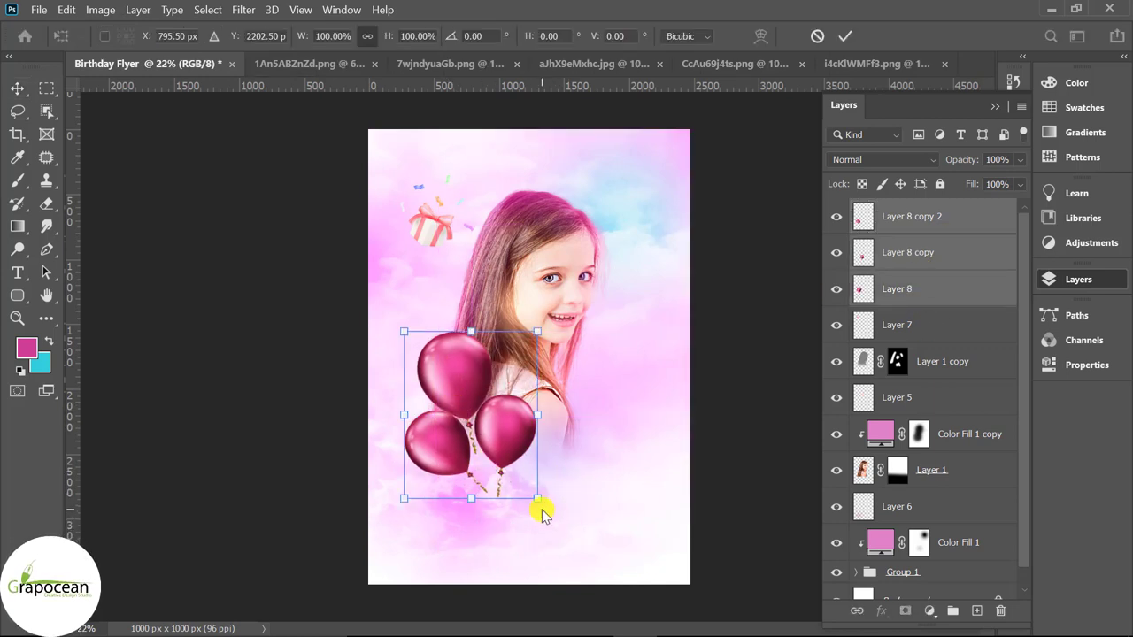
{"action": "left_click_drag", "start_coordinate": [549, 505], "coordinate": [525, 515]}
{"action": "left_click_drag", "start_coordinate": [495, 450], "coordinate": [490, 452]}
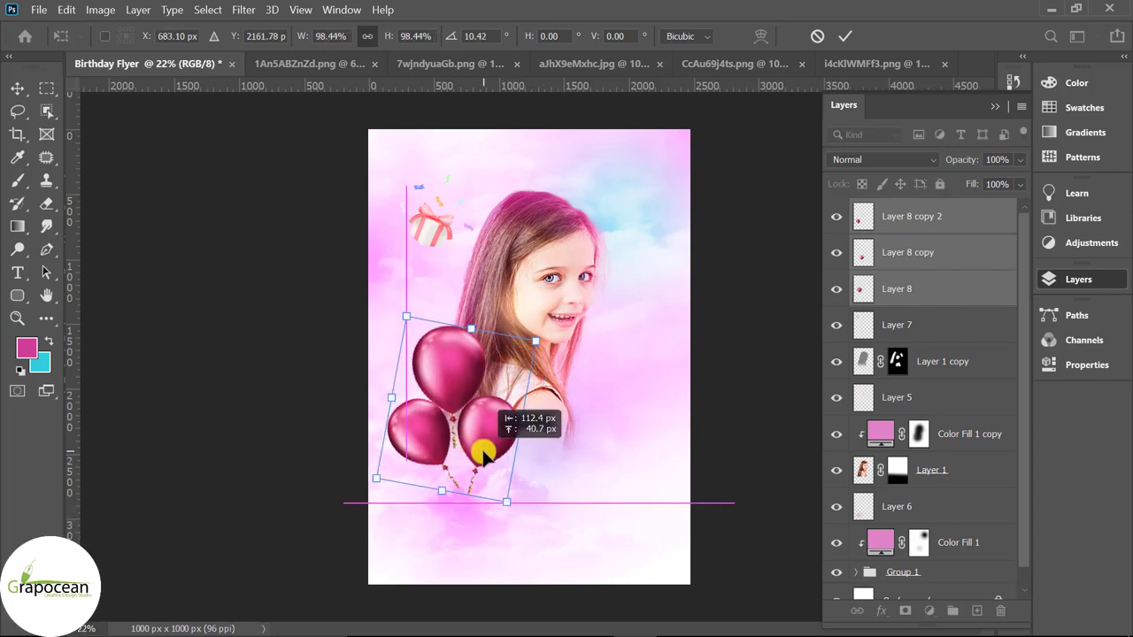
{"action": "left_click", "coordinate": [850, 35]}
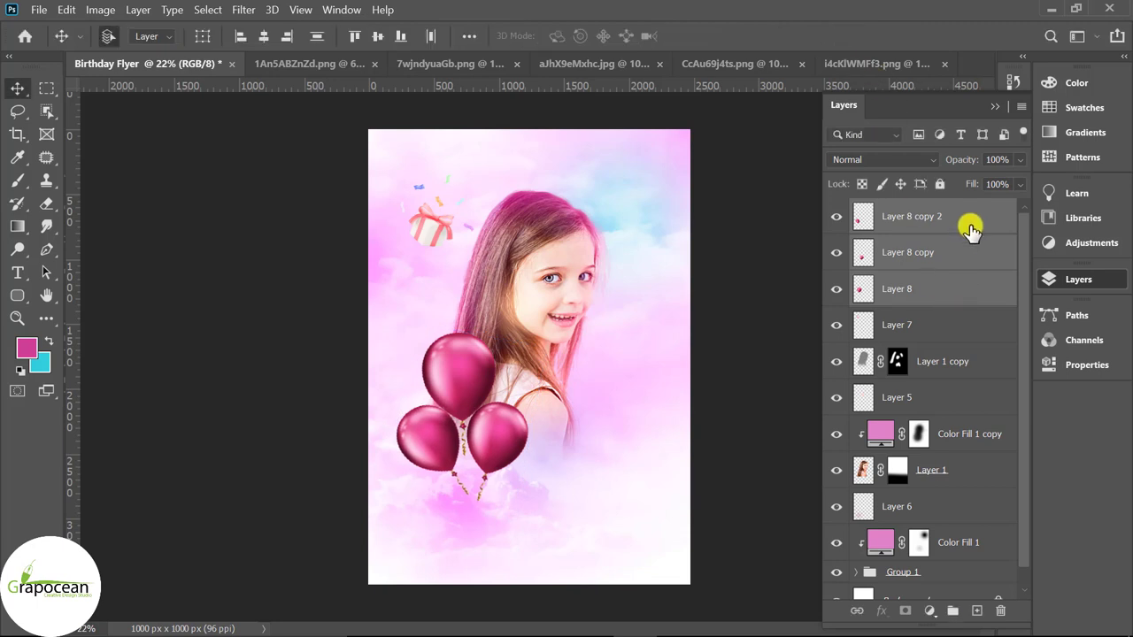
{"action": "left_click", "coordinate": [930, 610]}
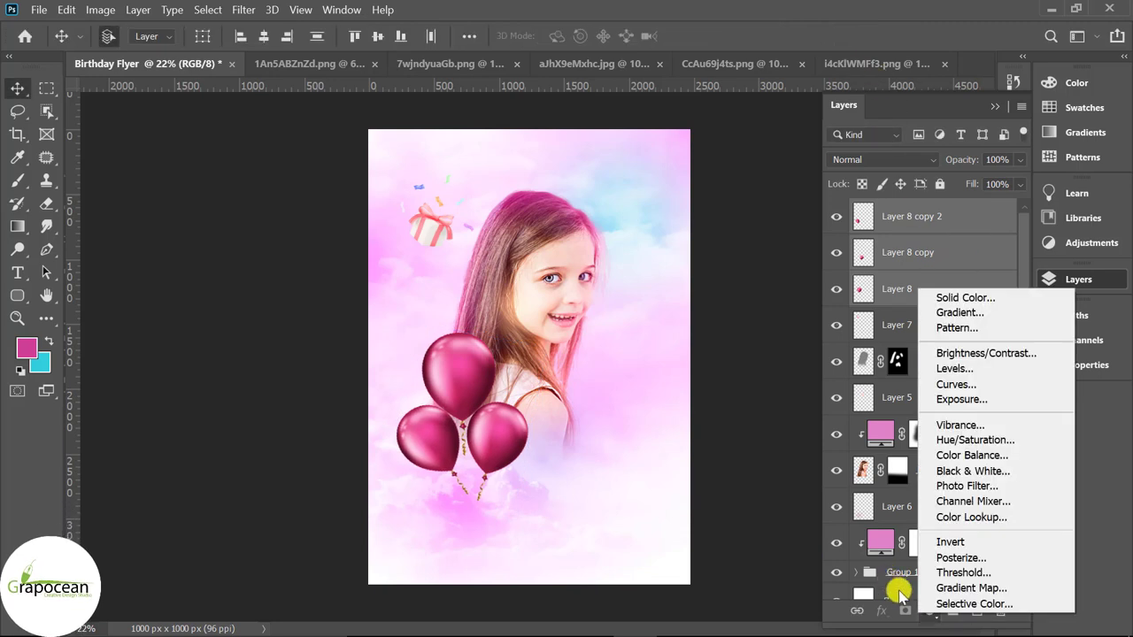
{"action": "left_click", "coordinate": [940, 623]}
{"action": "left_click", "coordinate": [977, 611]}
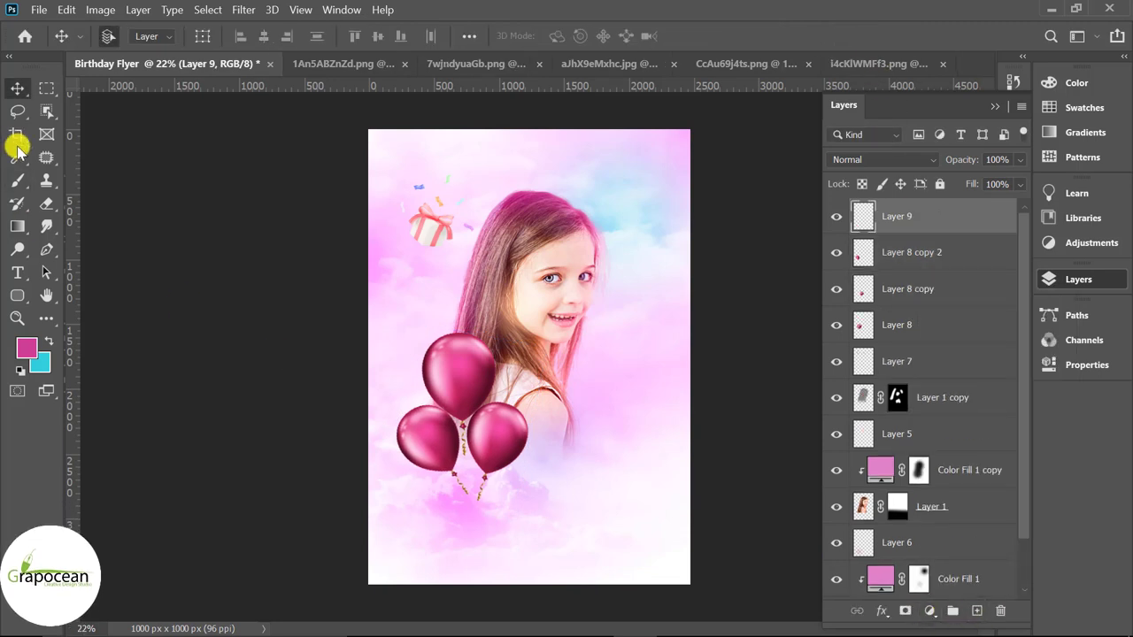
- Switch to the Brush tool with white as the foreground colour
{"action": "right_click", "coordinate": [38, 186]}
{"action": "left_click", "coordinate": [89, 179]}
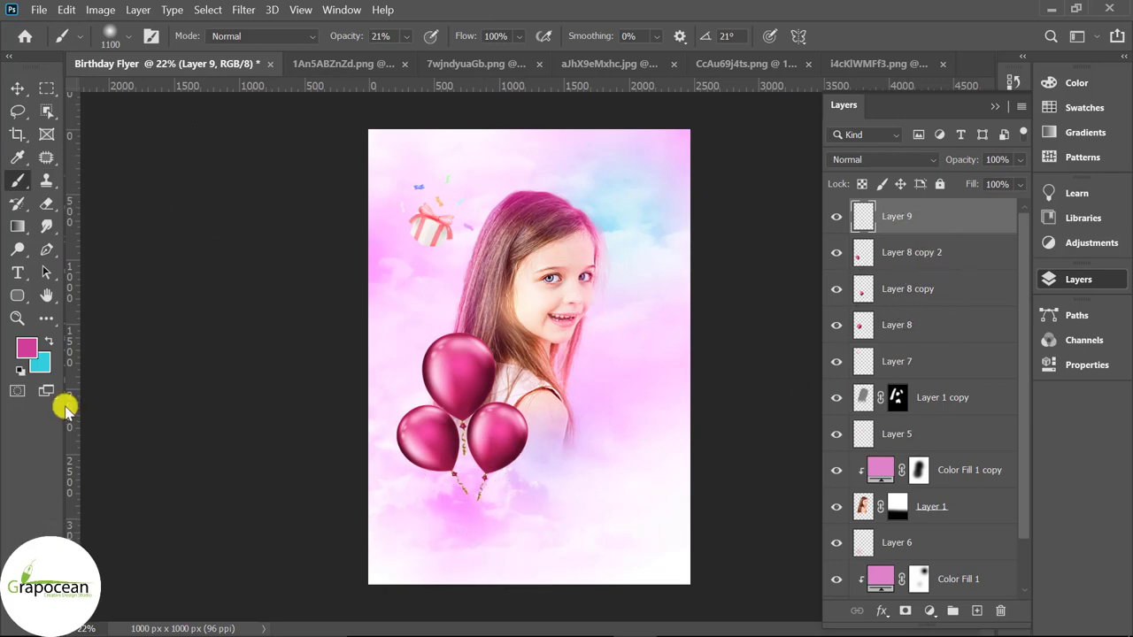
{"action": "left_click", "coordinate": [29, 346]}
{"action": "left_click", "coordinate": [447, 330]}
{"action": "left_click", "coordinate": [853, 331]}
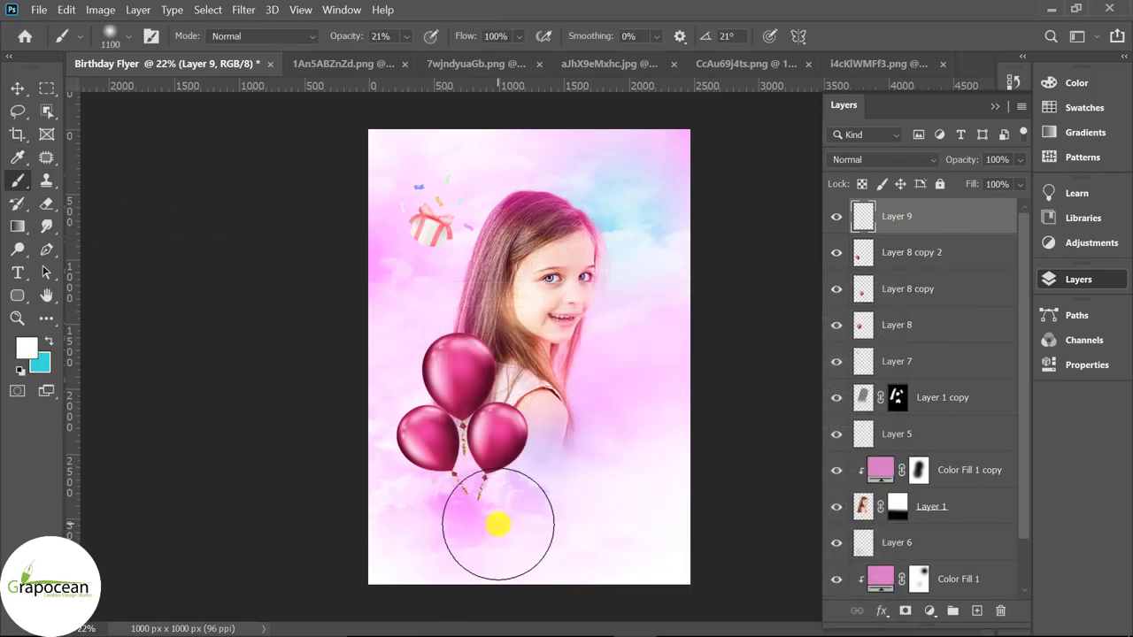
- Brush 21%-opacity white haze over the lower balloons and their strings on Layer 9
{"action": "mouse_move", "coordinate": [457, 463]}
{"action": "left_mouse_down"}
{"action": "mouse_move", "coordinate": [525, 519]}
{"action": "mouse_move", "coordinate": [493, 488]}
{"action": "mouse_move", "coordinate": [355, 481]}
{"action": "left_mouse_up"}
{"action": "left_click_drag", "start_coordinate": [501, 514], "coordinate": [754, 576]}
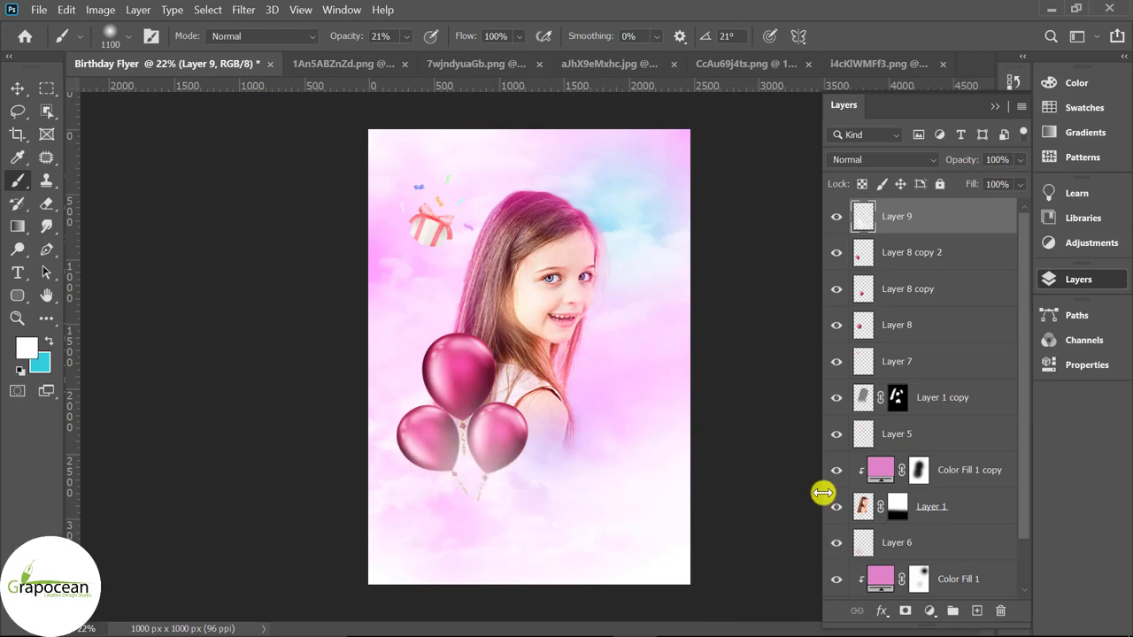
{"action": "left_click", "coordinate": [912, 256]}
{"action": "left_click", "coordinate": [926, 288], "text": "shift"}
- Convert Layer 8 and its two copies into one smart object
{"action": "left_click", "coordinate": [930, 325], "text": "shift"}
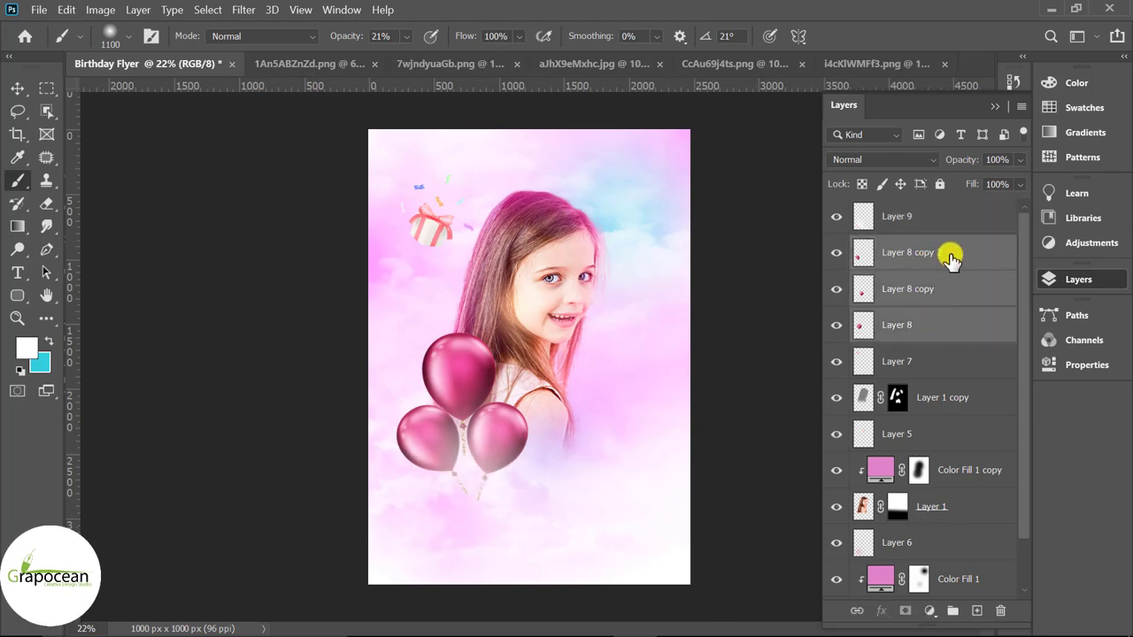
{"action": "right_click", "coordinate": [947, 255]}
{"action": "left_click", "coordinate": [852, 255]}
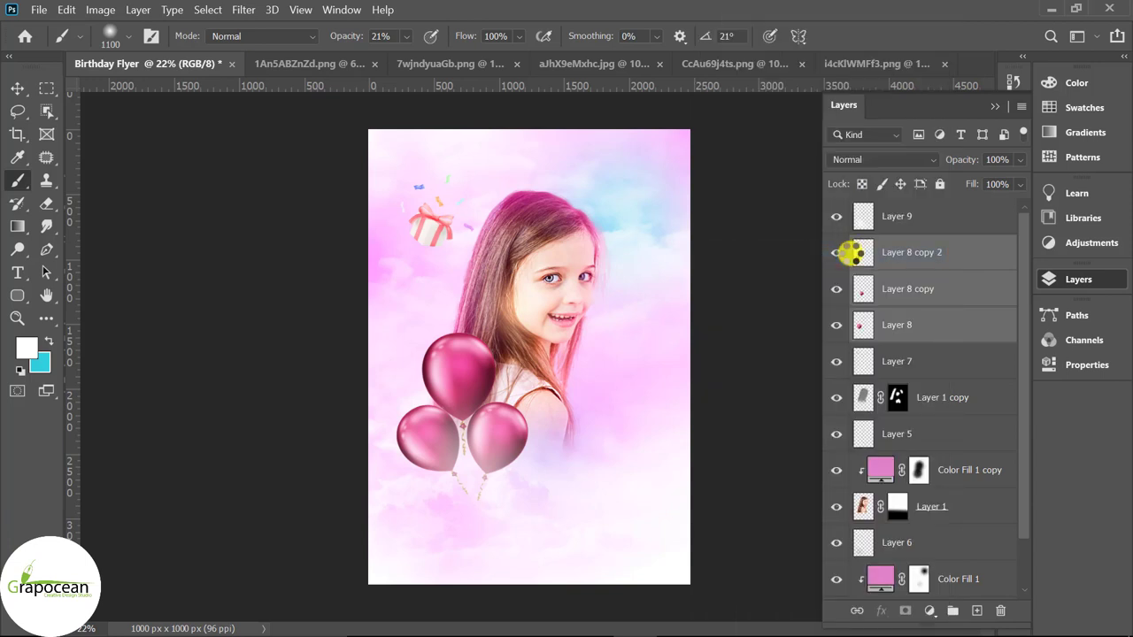
- Add a Brightness/Contrast adjustment with contrast 66, clipped to the balloons
{"action": "left_click", "coordinate": [930, 610]}
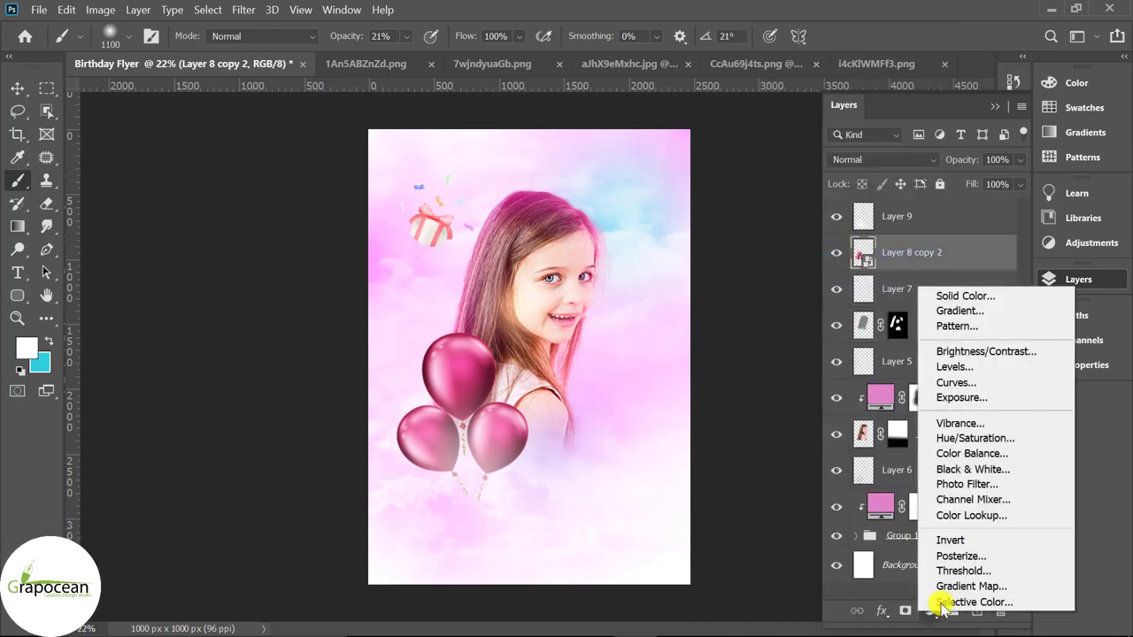
{"action": "left_click", "coordinate": [1001, 351]}
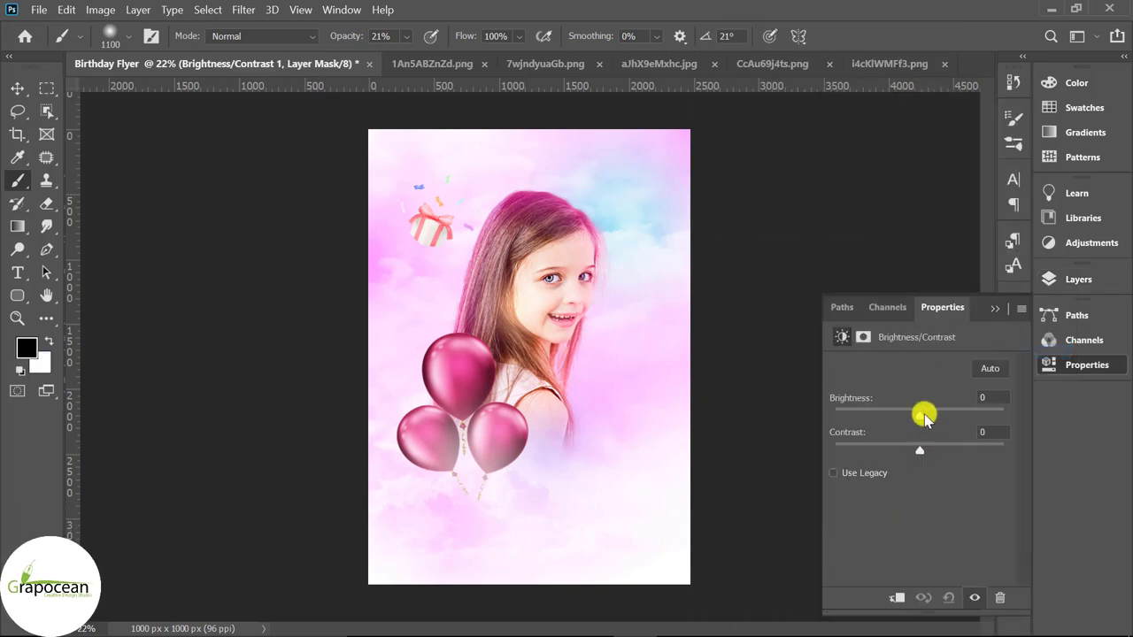
{"action": "left_click_drag", "start_coordinate": [924, 416], "coordinate": [944, 416]}
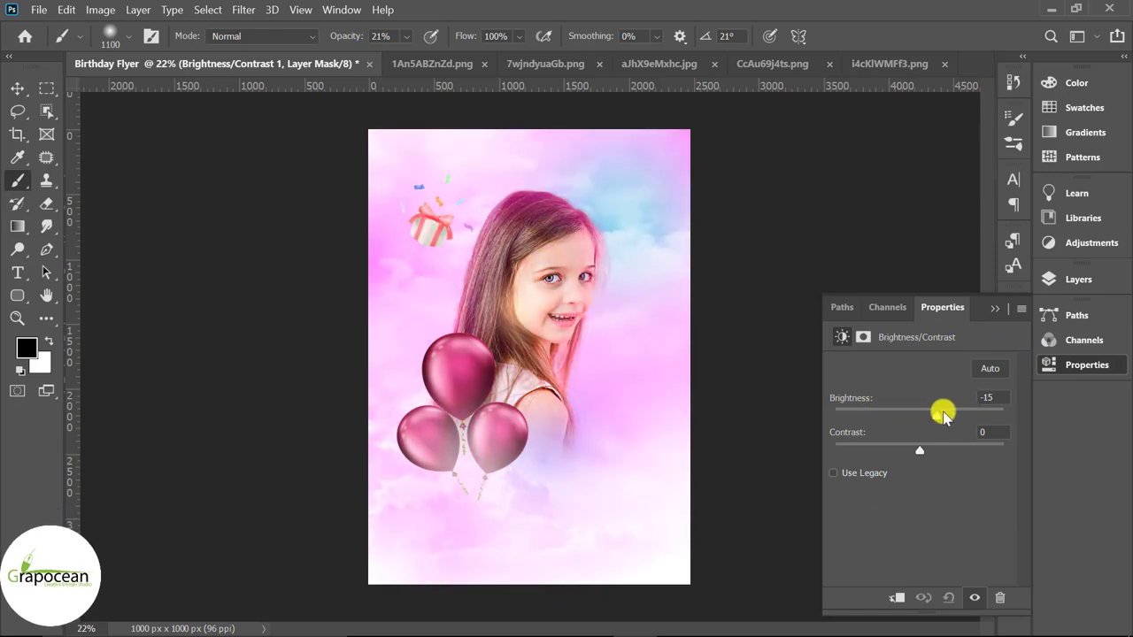
{"action": "left_click_drag", "start_coordinate": [802, 453], "coordinate": [976, 453]}
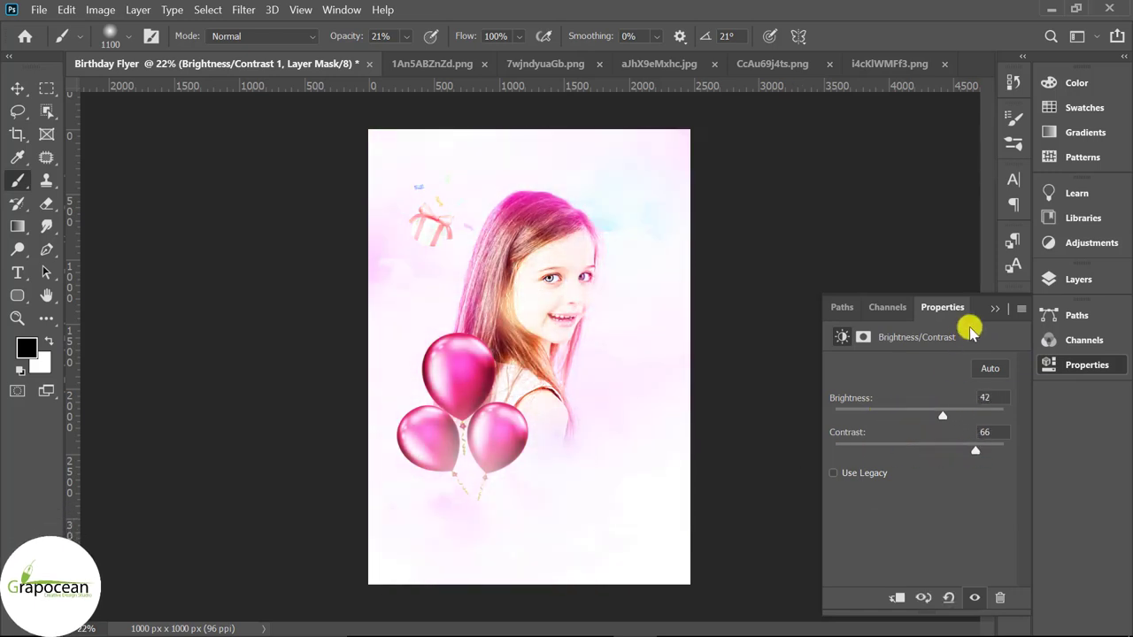
{"action": "left_click", "coordinate": [1079, 280]}
{"action": "right_click", "coordinate": [933, 258]}
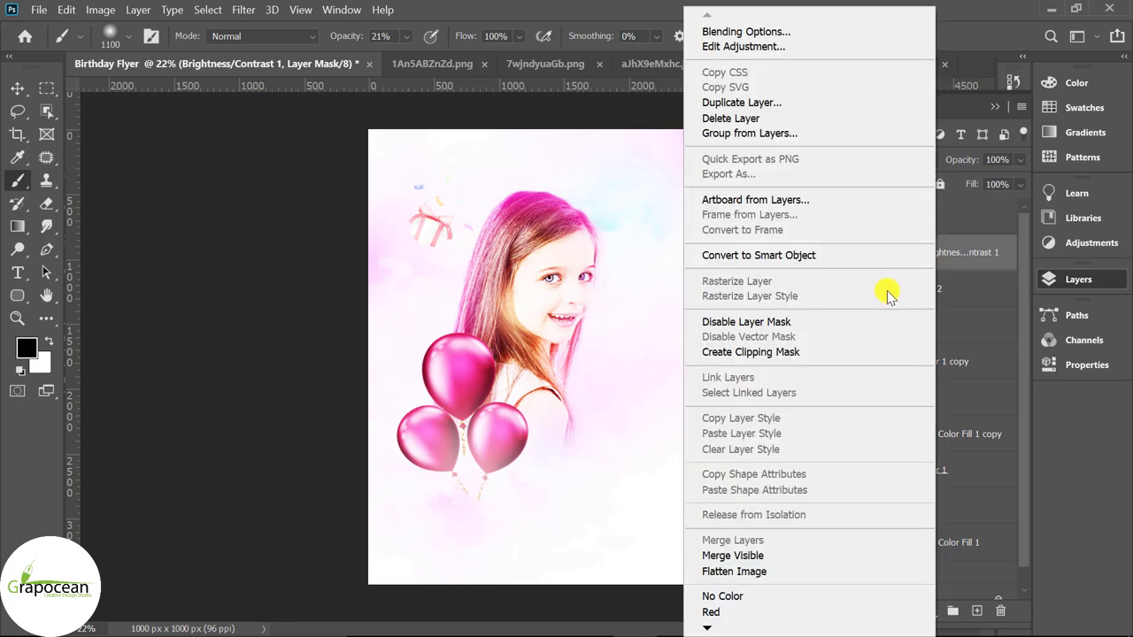
{"action": "left_click", "coordinate": [772, 351]}
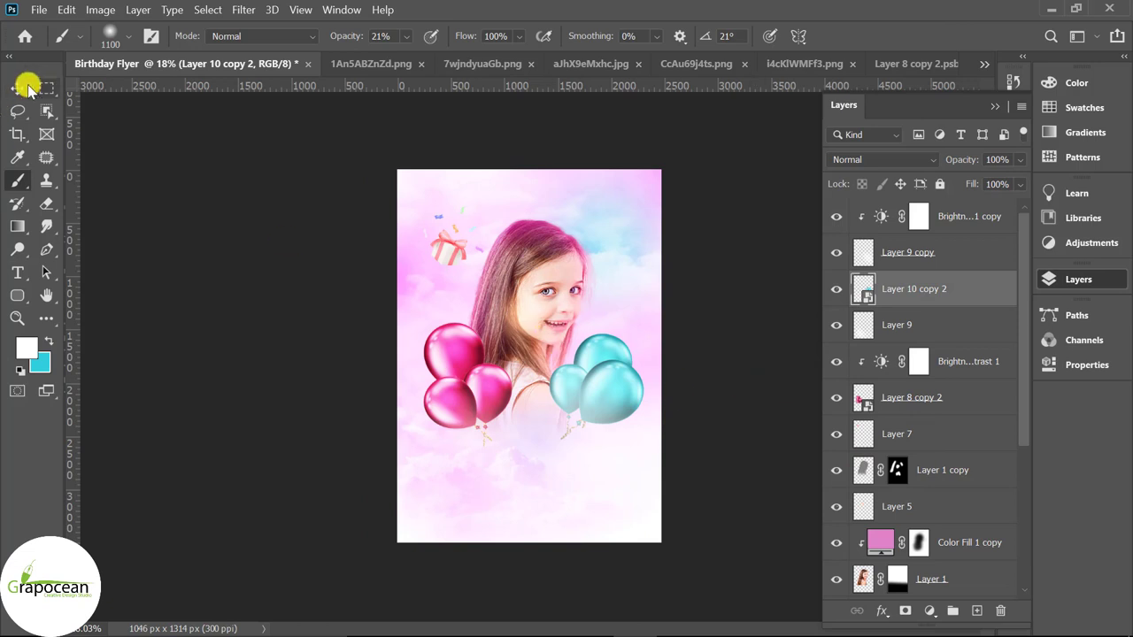
- Move the gift box layer lower on the page
{"action": "left_click", "coordinate": [29, 86]}
{"action": "mouse_move", "coordinate": [446, 252]}
{"action": "left_mouse_down"}
{"action": "mouse_move", "coordinate": [466, 327]}
{"action": "mouse_move", "coordinate": [481, 328]}
{"action": "left_mouse_up"}
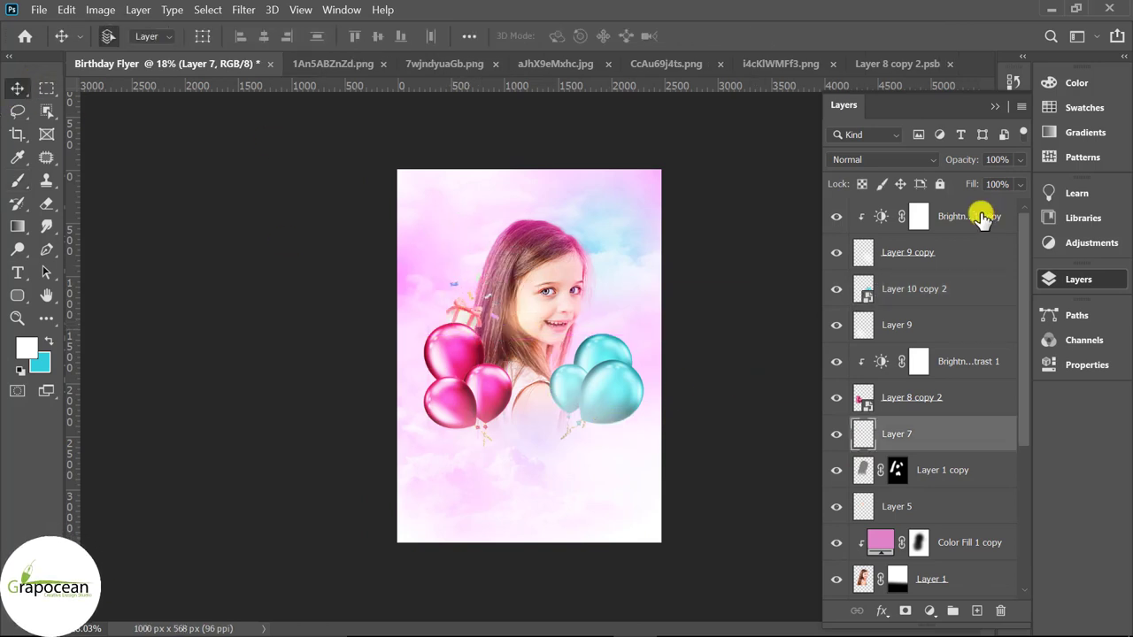
{"action": "scroll", "coordinate": [469, 303], "scroll_direction": "up", "scroll_amount": 3}
{"action": "scroll", "coordinate": [467, 297], "scroll_direction": "up", "scroll_amount": 2}
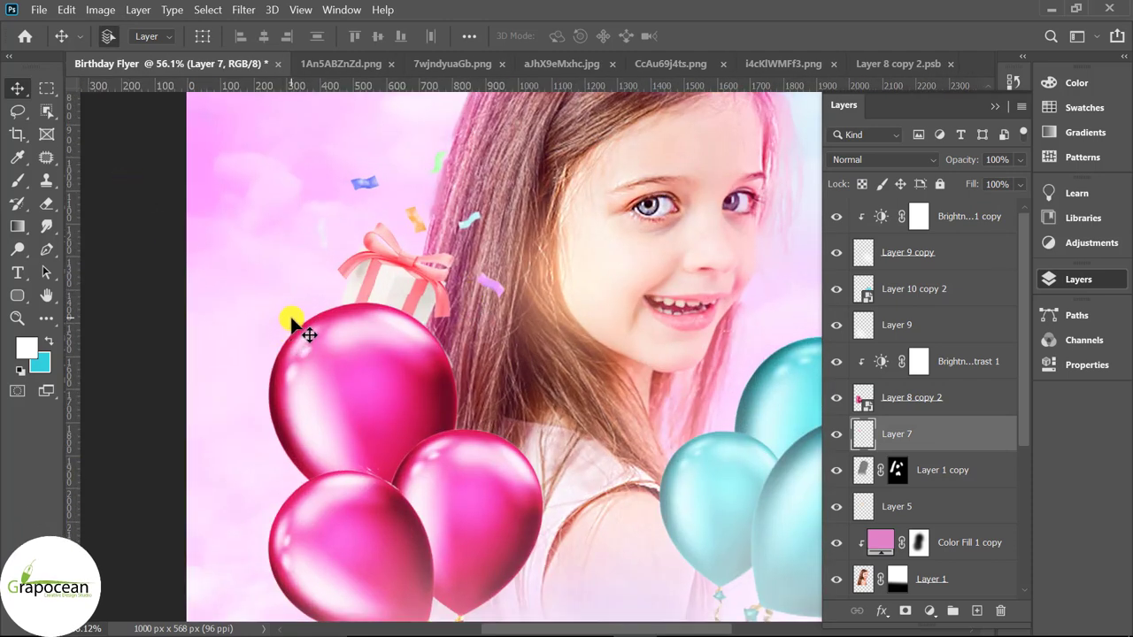
{"action": "scroll", "coordinate": [248, 326], "scroll_direction": "up", "scroll_amount": 1}
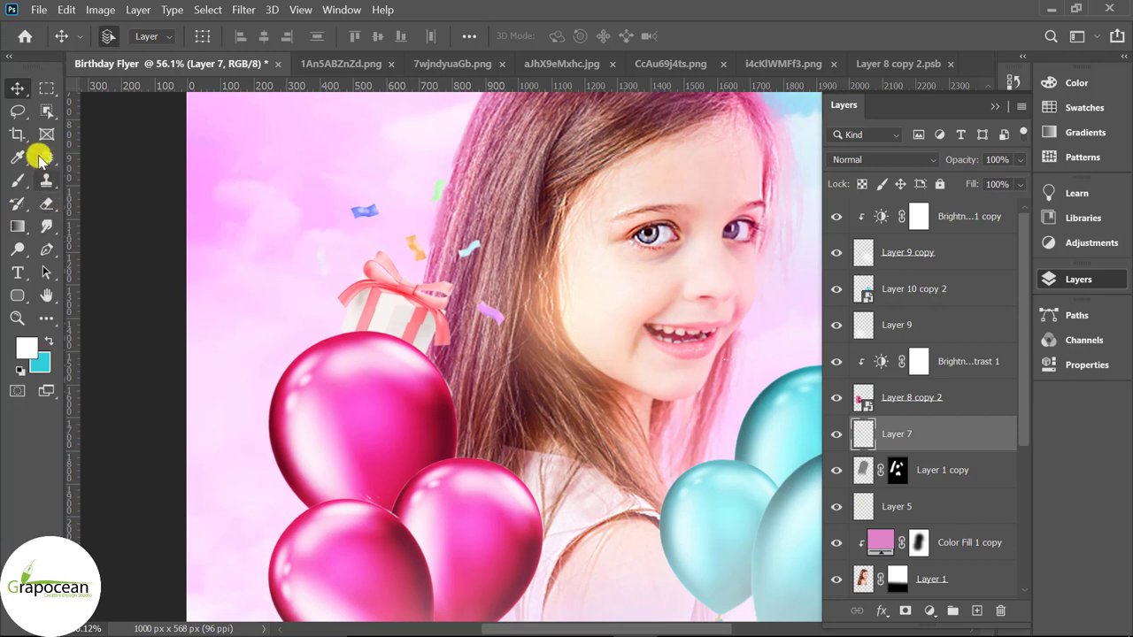
- Lasso the confetti beside the gift box and copy it
{"action": "left_click", "coordinate": [17, 110]}
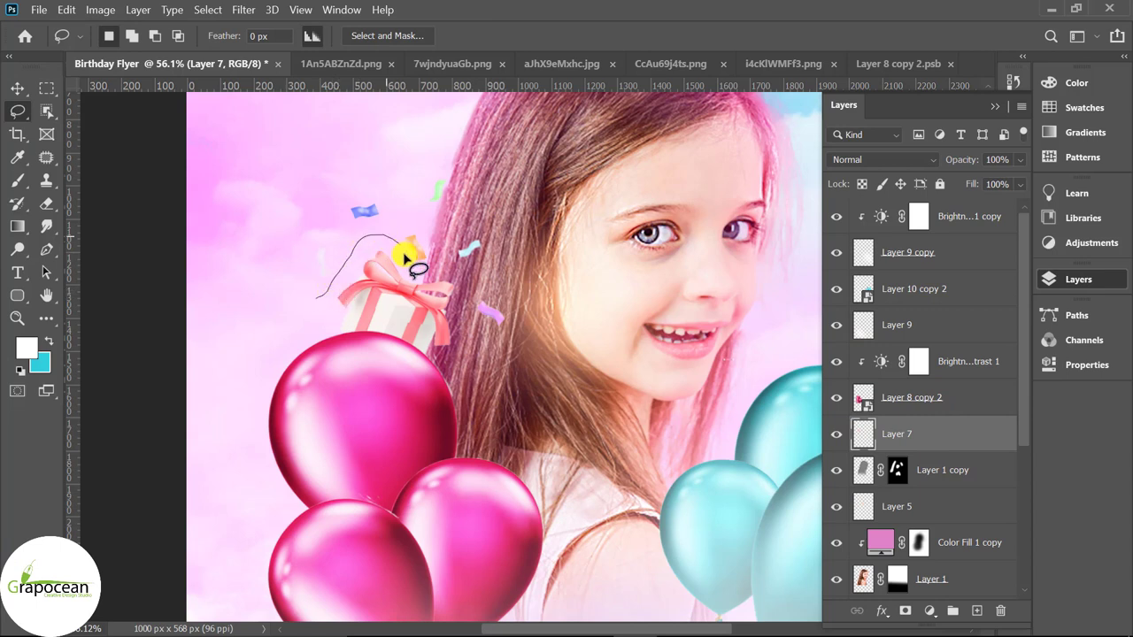
{"action": "mouse_move", "coordinate": [404, 254]}
{"action": "left_mouse_down"}
{"action": "mouse_move", "coordinate": [445, 263]}
{"action": "mouse_move", "coordinate": [488, 337]}
{"action": "left_mouse_up"}
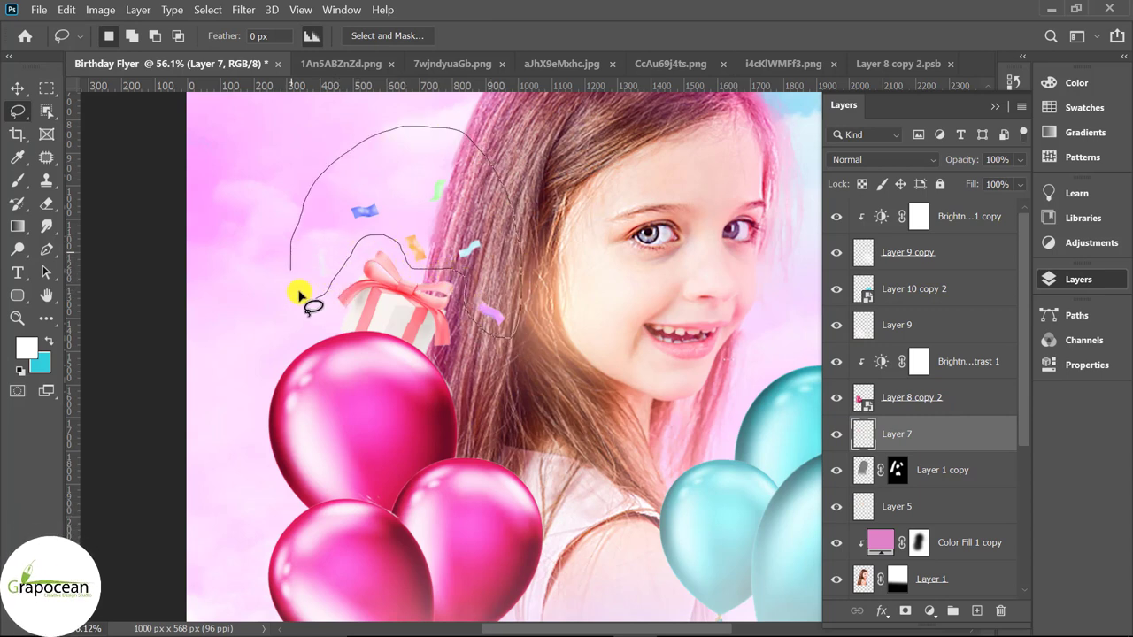
{"action": "left_click_drag", "start_coordinate": [337, 307], "coordinate": [328, 302]}
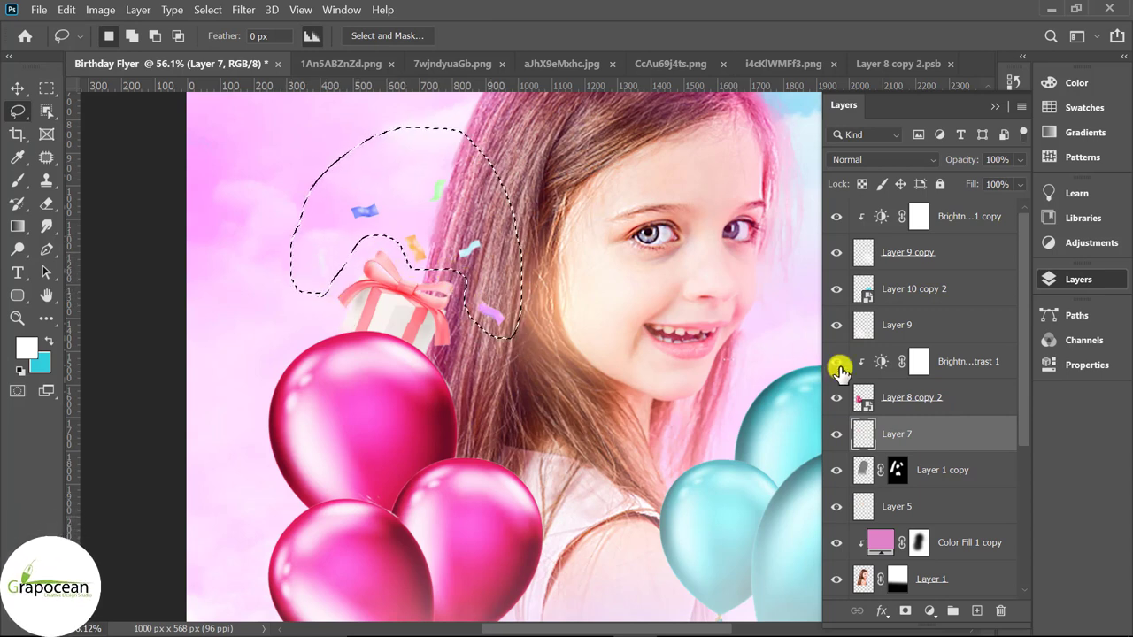
{"action": "left_click", "coordinate": [67, 10]}
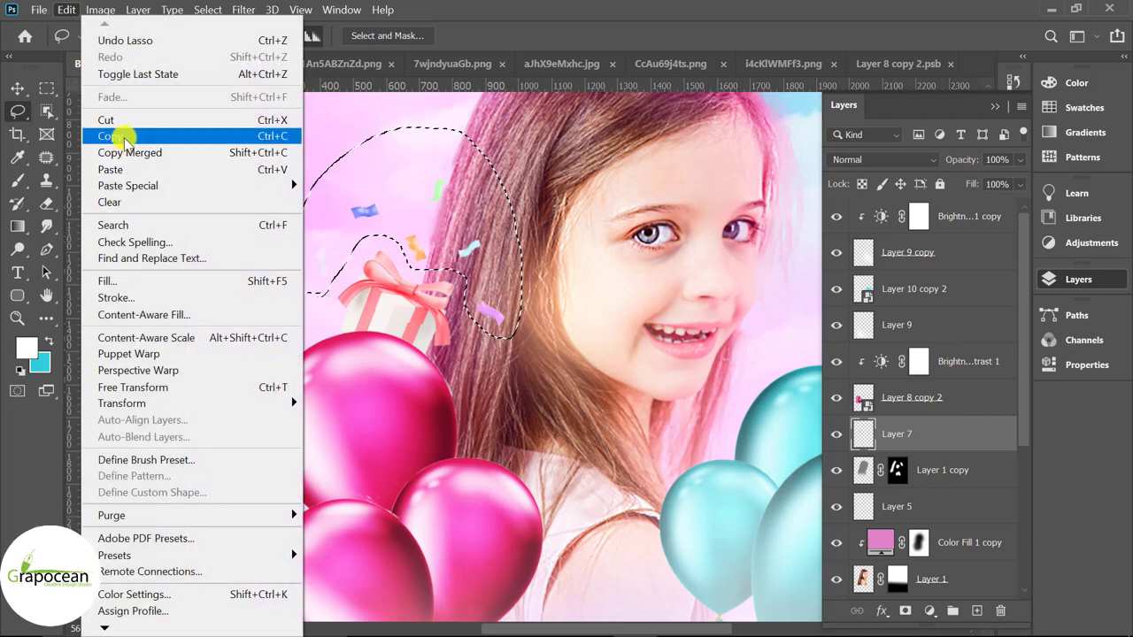
{"action": "left_click", "coordinate": [121, 135]}
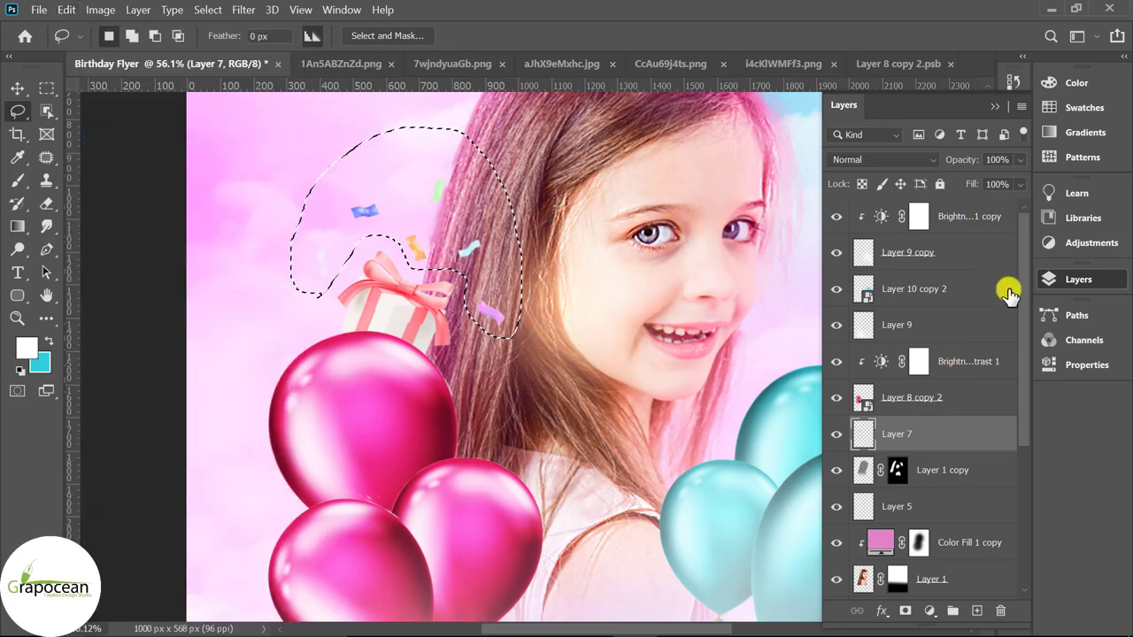
- Paste the confetti onto Layer 10 and enlarge it about 191% around the girl's head
{"action": "left_click", "coordinate": [977, 217]}
{"action": "key", "text": "ctrl+v"}
{"action": "left_click", "coordinate": [66, 11]}
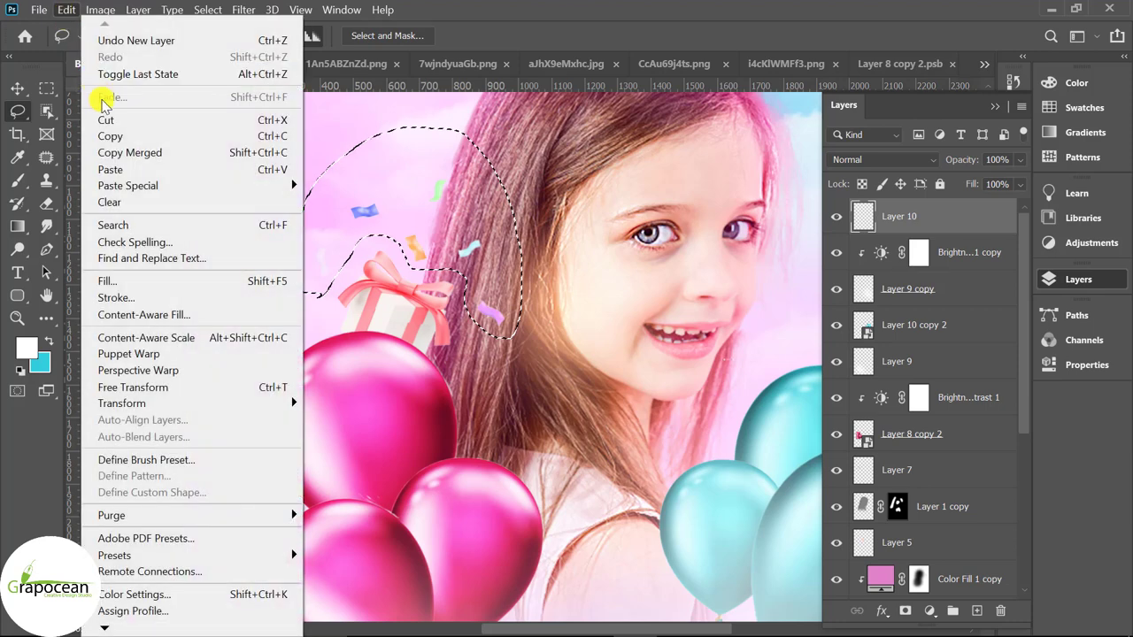
{"action": "left_click", "coordinate": [155, 167]}
{"action": "left_click", "coordinate": [15, 88]}
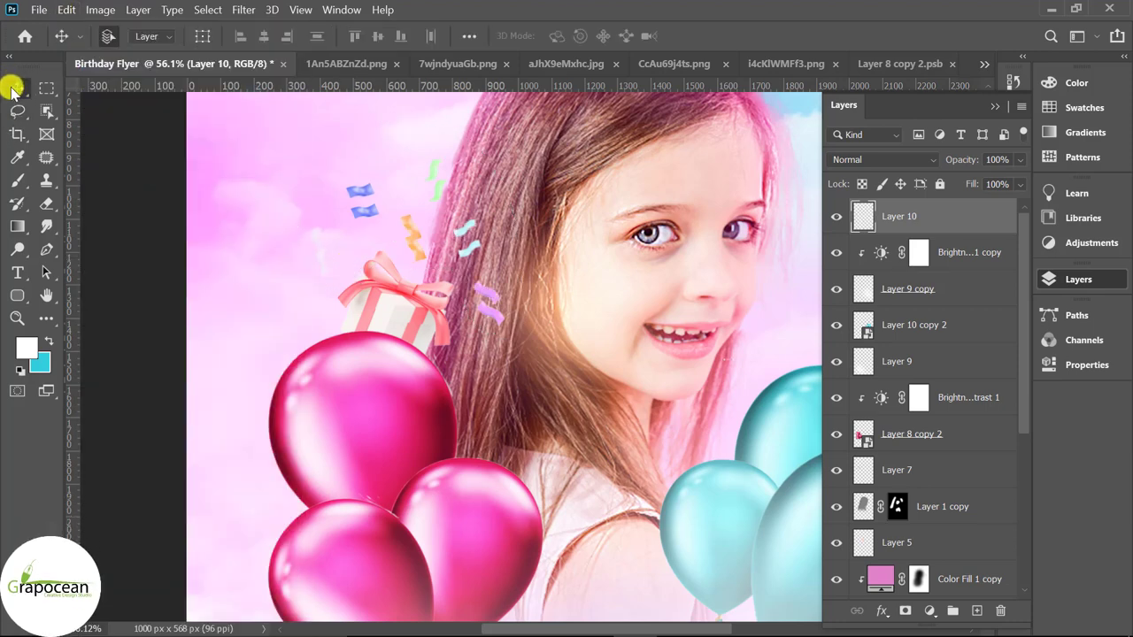
{"action": "left_click_drag", "start_coordinate": [472, 222], "coordinate": [759, 172]}
{"action": "scroll", "coordinate": [759, 172], "scroll_direction": "down", "scroll_amount": 3}
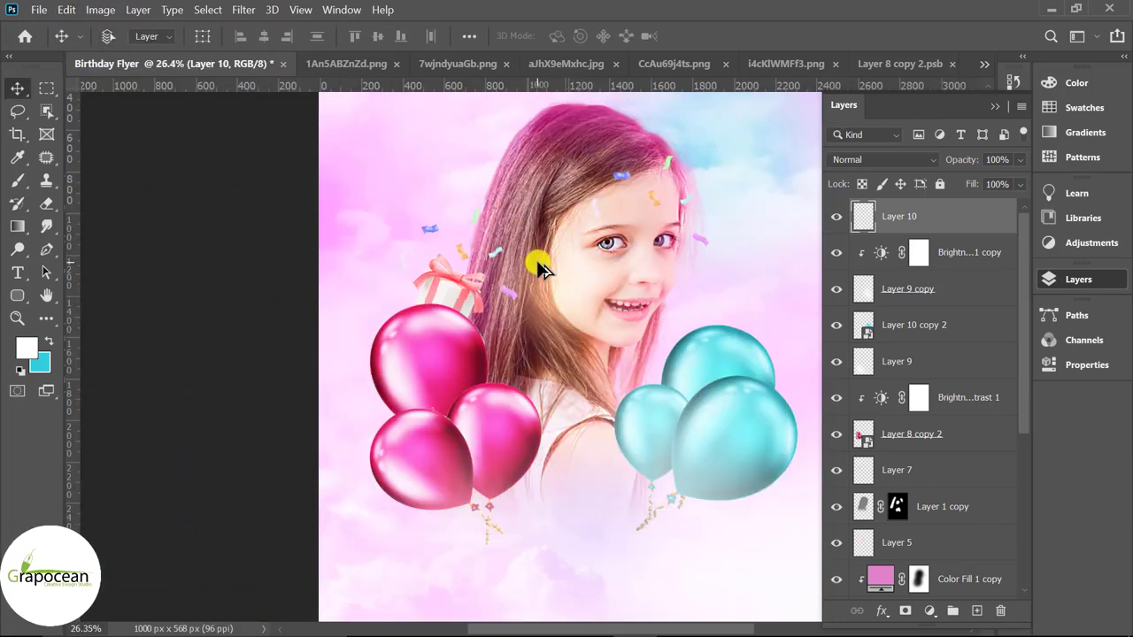
{"action": "mouse_move", "coordinate": [539, 253]}
{"action": "left_mouse_down"}
{"action": "mouse_move", "coordinate": [615, 241]}
{"action": "mouse_move", "coordinate": [630, 215]}
{"action": "mouse_move", "coordinate": [671, 275]}
{"action": "left_mouse_up"}
{"action": "key", "text": "ctrl+t"}
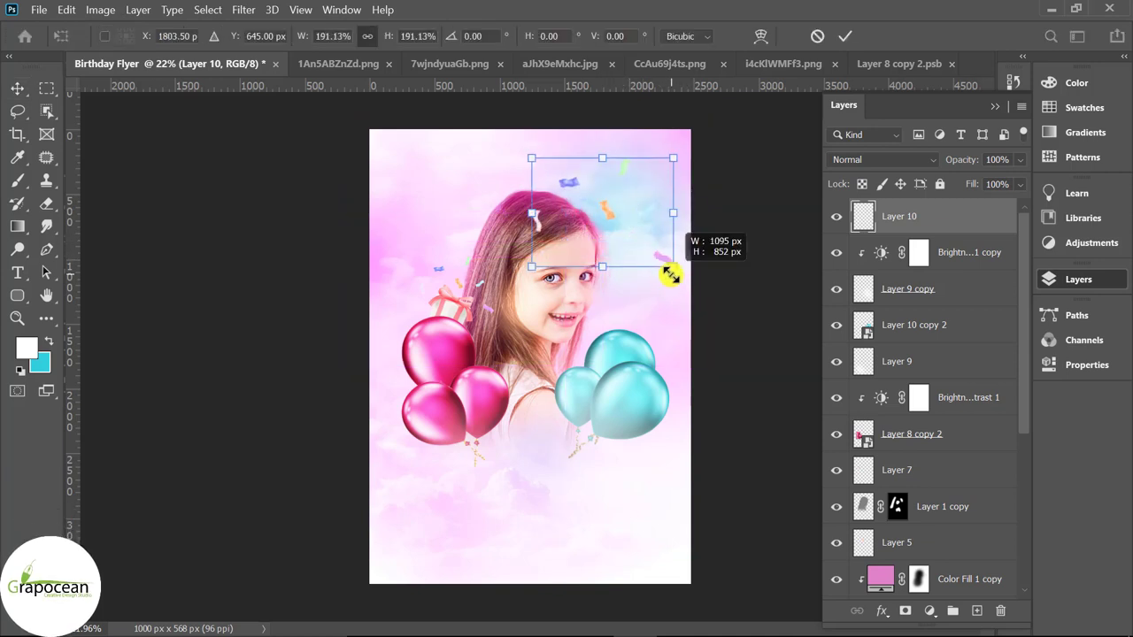
{"action": "left_click", "coordinate": [846, 35]}
- Duplicate the confetti layer and motion-blur the copy (Angle -77, Distance 113)
{"action": "key", "text": "ctrl+j"}
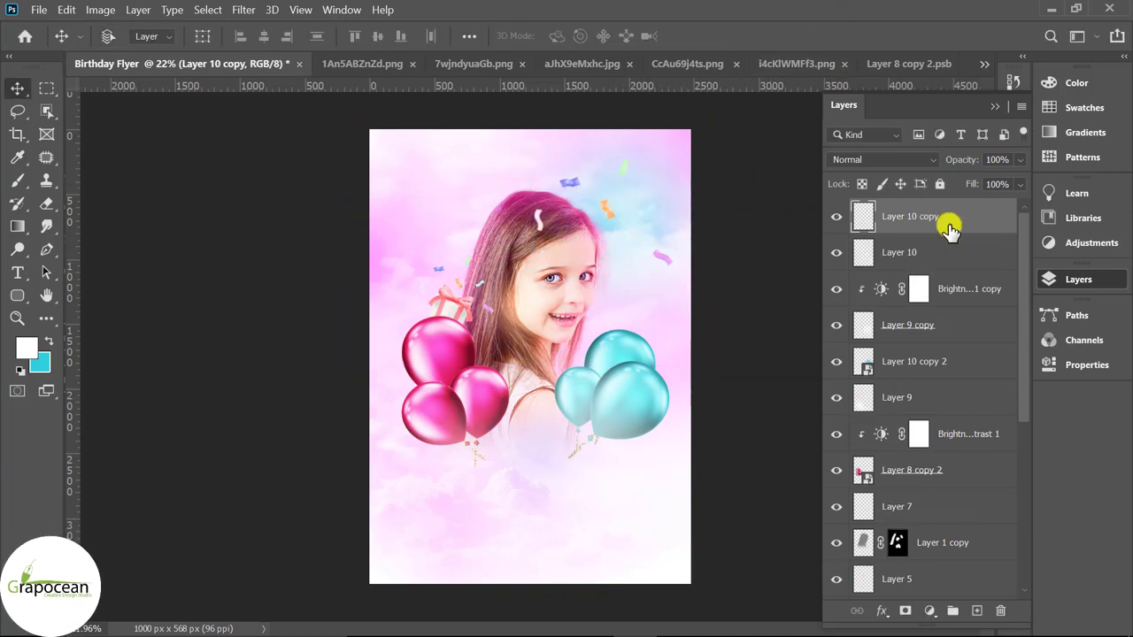
{"action": "left_click", "coordinate": [244, 10]}
{"action": "mouse_move", "coordinate": [341, 194]}
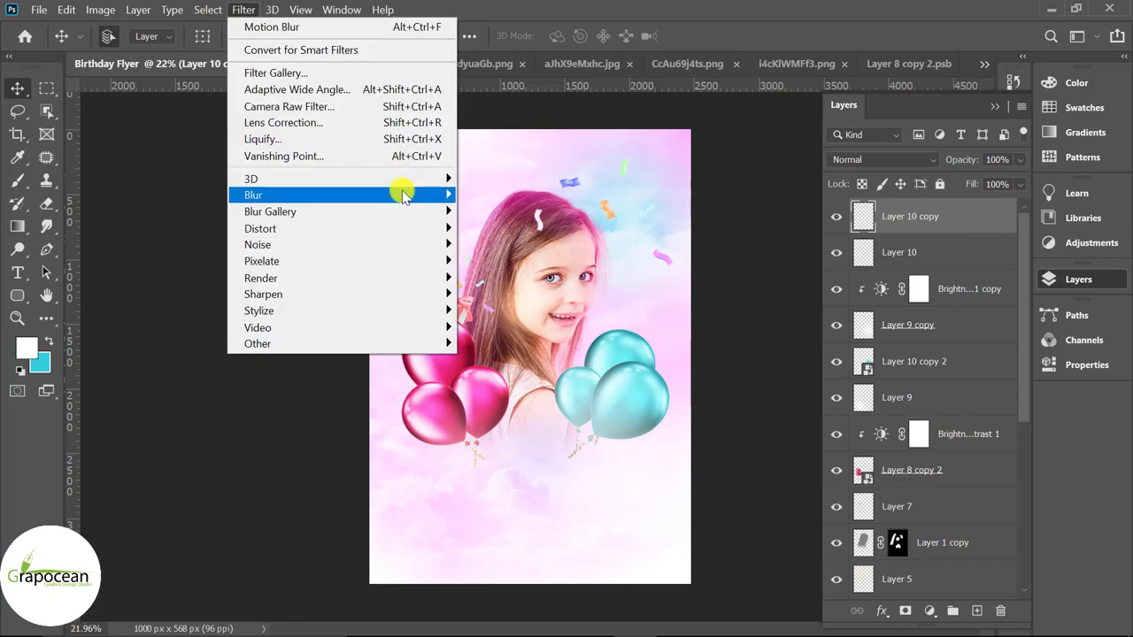
{"action": "left_click", "coordinate": [534, 295]}
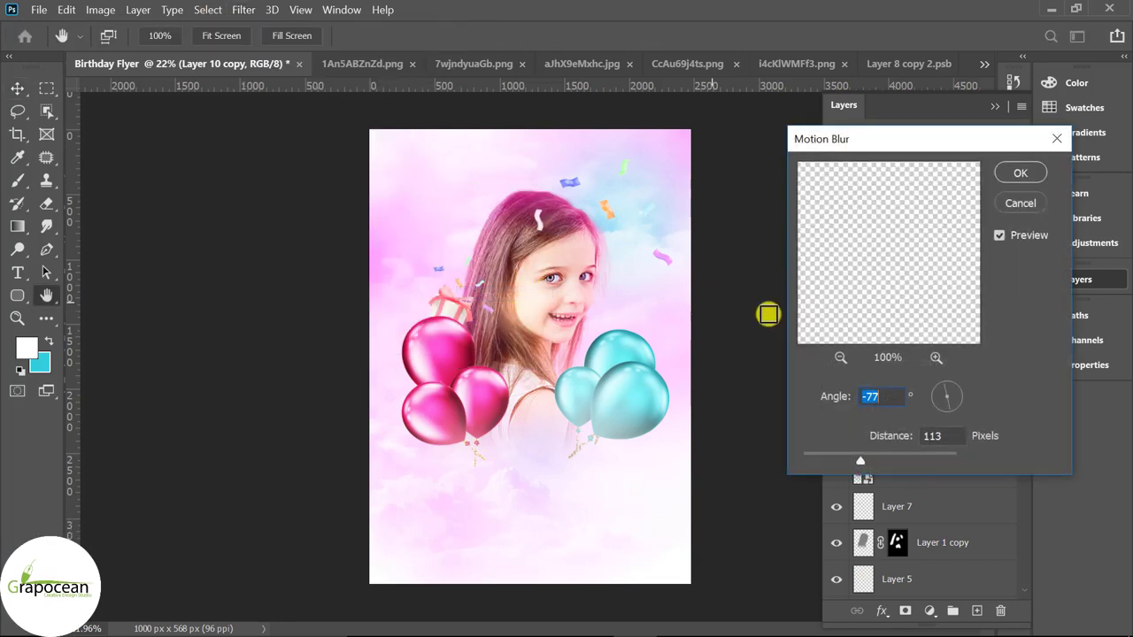
{"action": "left_click", "coordinate": [1020, 173]}
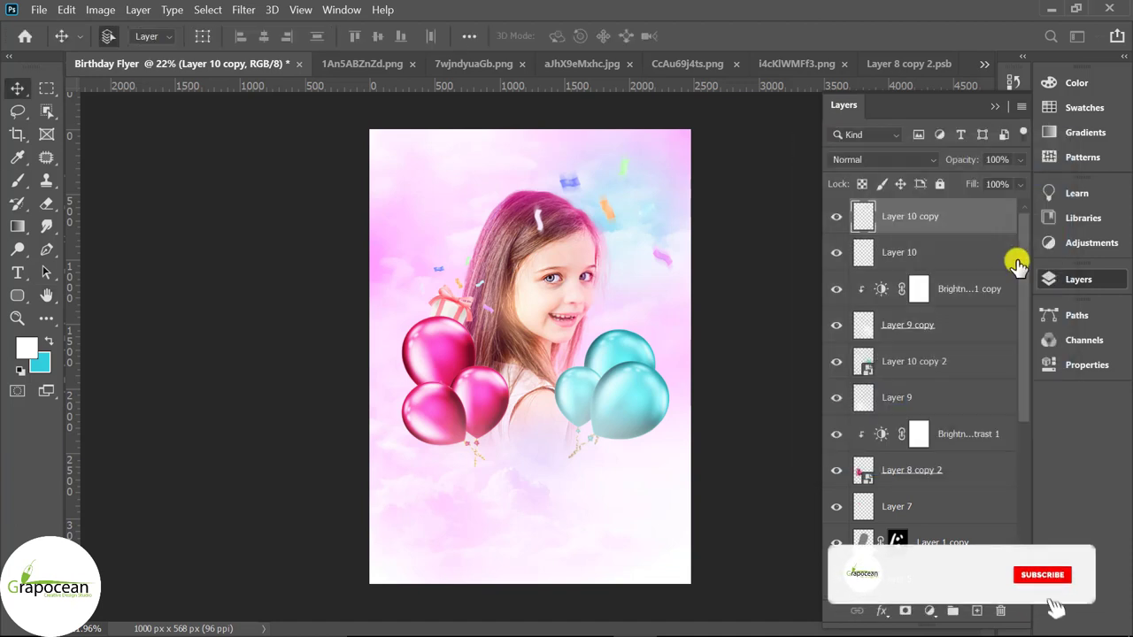
- Nudge the original sharp confetti layer slightly right
{"action": "left_click", "coordinate": [930, 252]}
{"action": "key", "text": "ctrl+t"}
{"action": "left_click_drag", "start_coordinate": [603, 228], "coordinate": [588, 243]}
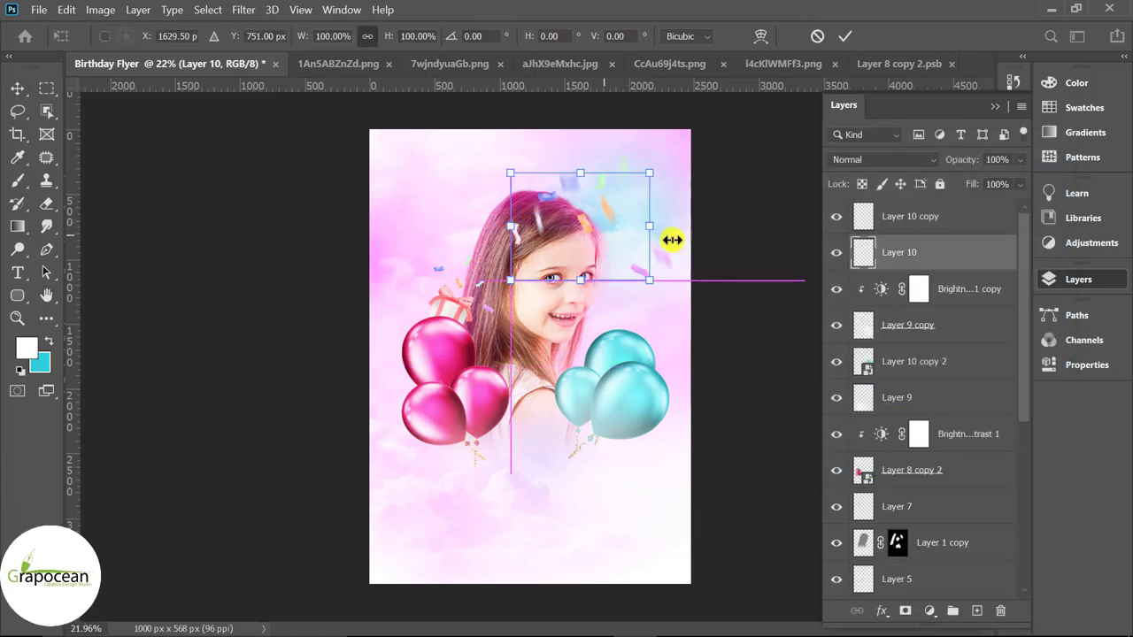
{"action": "left_click", "coordinate": [837, 217]}
- Move both confetti layers below Layer 1, behind the girl's head toward the upper right
{"action": "left_click", "coordinate": [845, 36]}
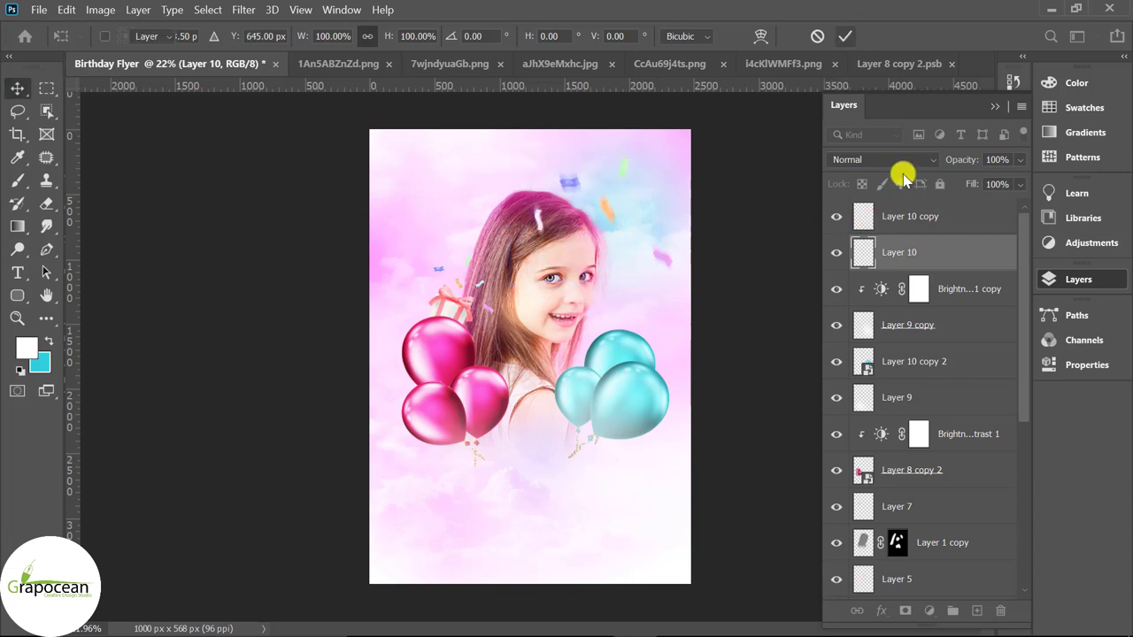
{"action": "left_click", "coordinate": [946, 221], "text": "shift"}
{"action": "key", "text": "ctrl+t"}
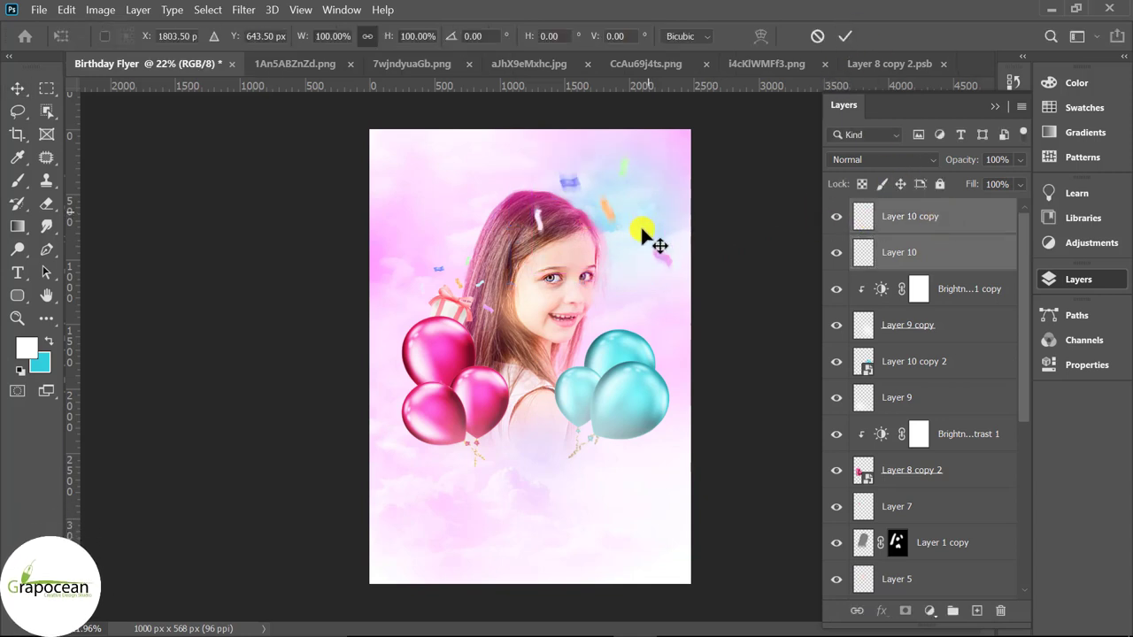
{"action": "left_click_drag", "start_coordinate": [640, 225], "coordinate": [596, 218]}
{"action": "left_click_drag", "start_coordinate": [945, 248], "coordinate": [936, 569]}
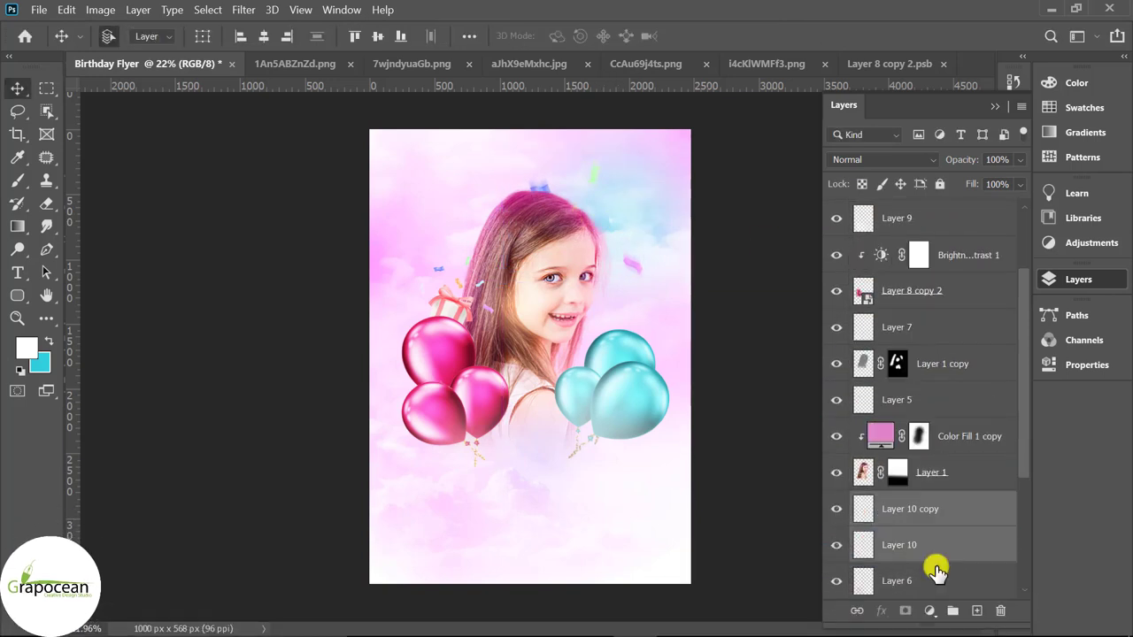
{"action": "key", "text": "ctrl+t"}
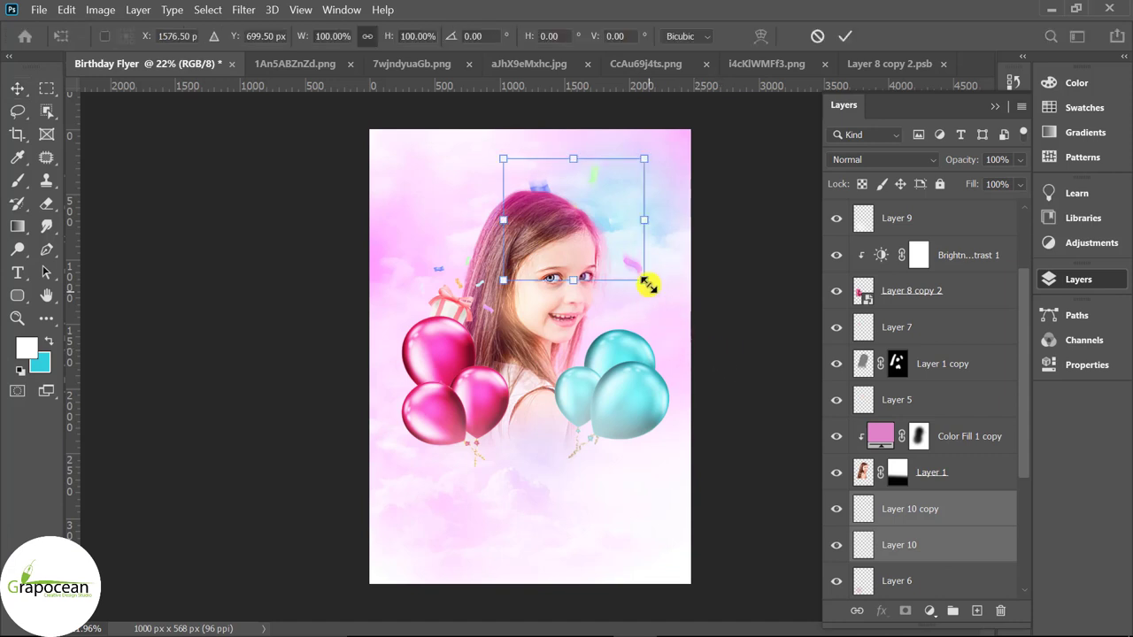
{"action": "mouse_move", "coordinate": [647, 233]}
{"action": "left_mouse_down"}
{"action": "mouse_move", "coordinate": [661, 226]}
{"action": "mouse_move", "coordinate": [659, 238]}
{"action": "left_mouse_up"}
{"action": "left_click", "coordinate": [846, 36]}
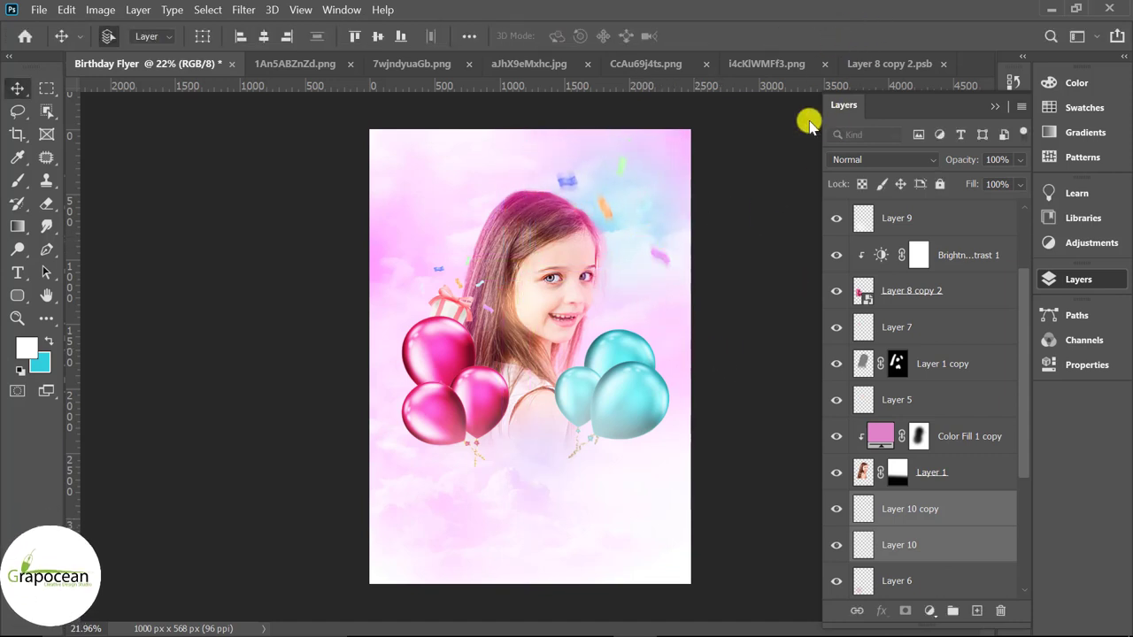
- Drag the blue gift box into Birthday Flyer, rotated -25.91° and enlarged beside the girl's head
{"action": "left_click", "coordinate": [886, 69]}
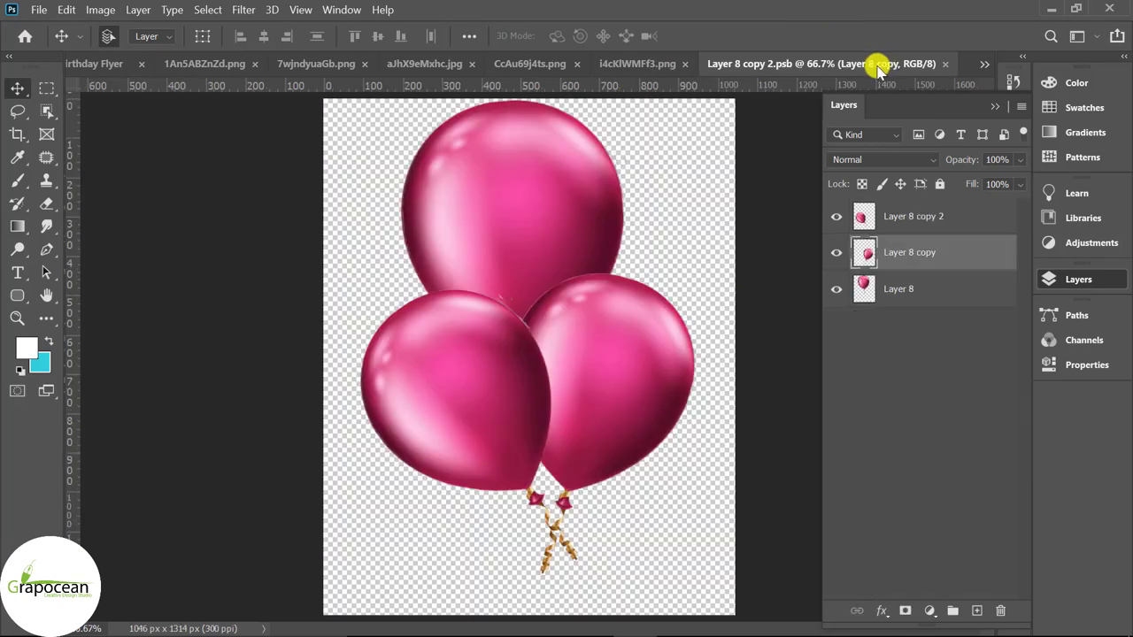
{"action": "left_click", "coordinate": [640, 70]}
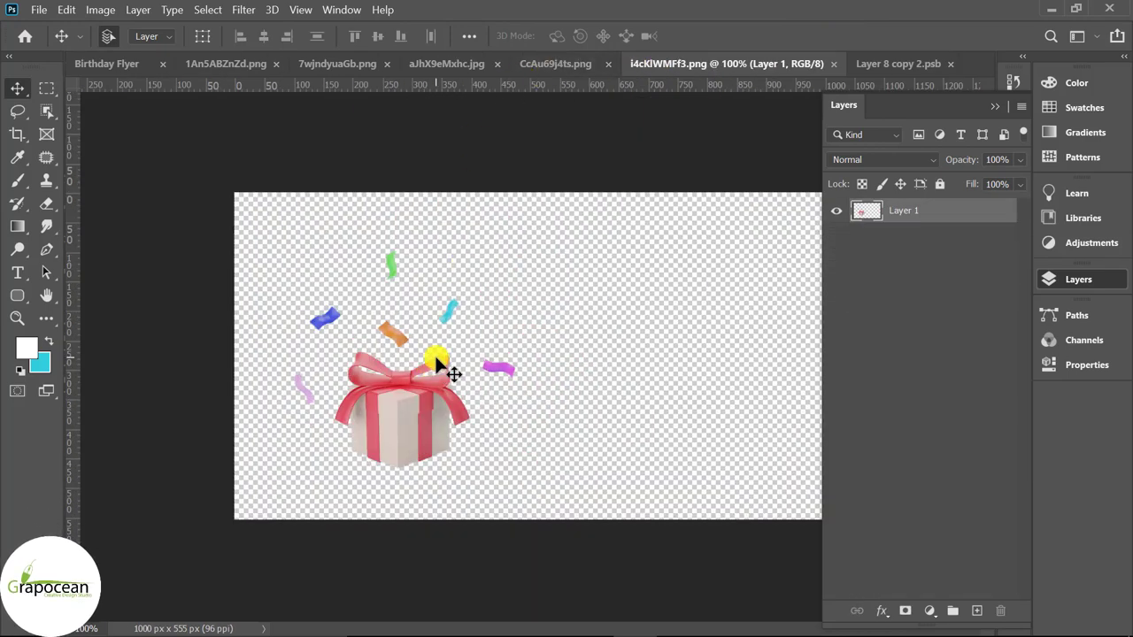
{"action": "left_click", "coordinate": [529, 63]}
{"action": "left_click", "coordinate": [430, 65]}
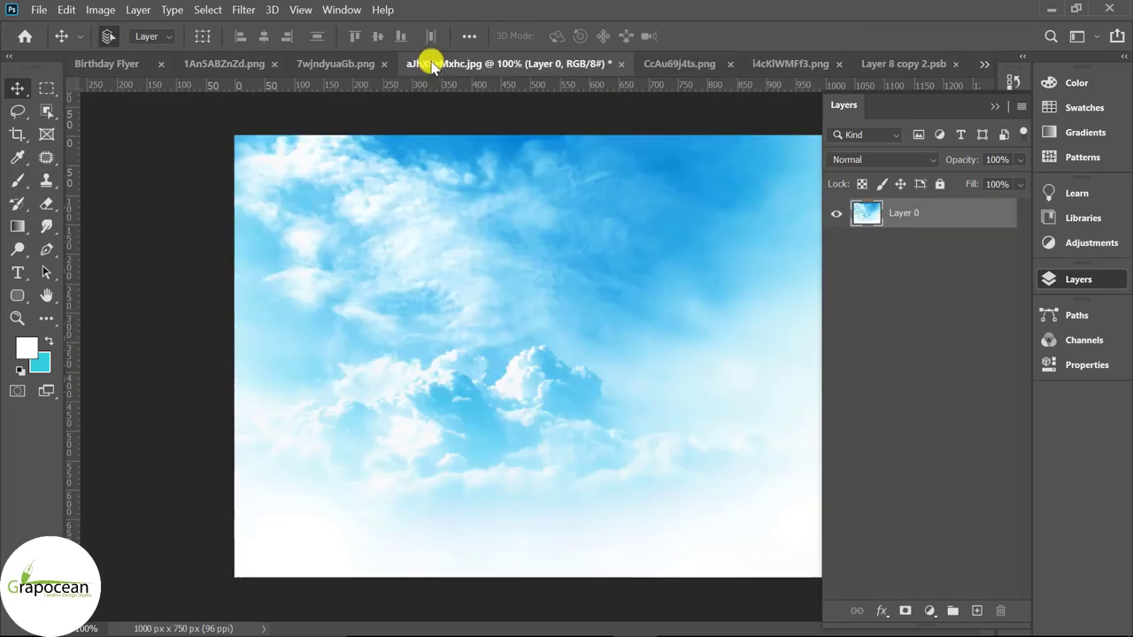
{"action": "left_click", "coordinate": [330, 64]}
{"action": "mouse_move", "coordinate": [381, 324]}
{"action": "left_mouse_down"}
{"action": "mouse_move", "coordinate": [129, 71]}
{"action": "mouse_move", "coordinate": [663, 299]}
{"action": "mouse_move", "coordinate": [636, 239]}
{"action": "left_mouse_up"}
{"action": "key", "text": "ctrl+t"}
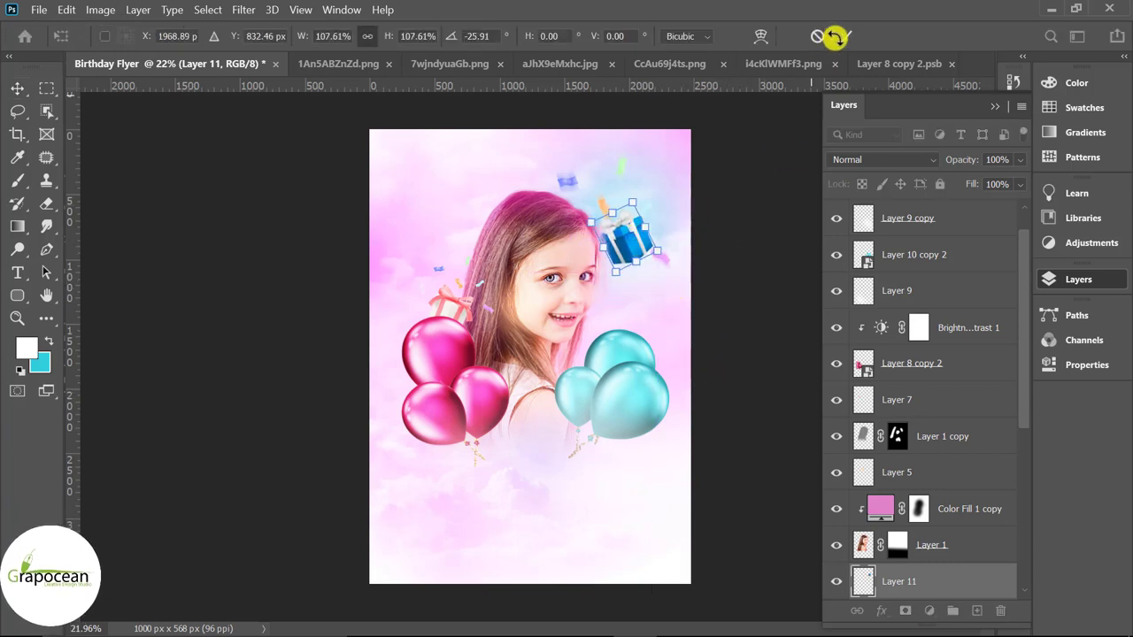
{"action": "left_click", "coordinate": [845, 35]}
{"action": "scroll", "coordinate": [951, 555], "scroll_direction": "down", "scroll_amount": 3}
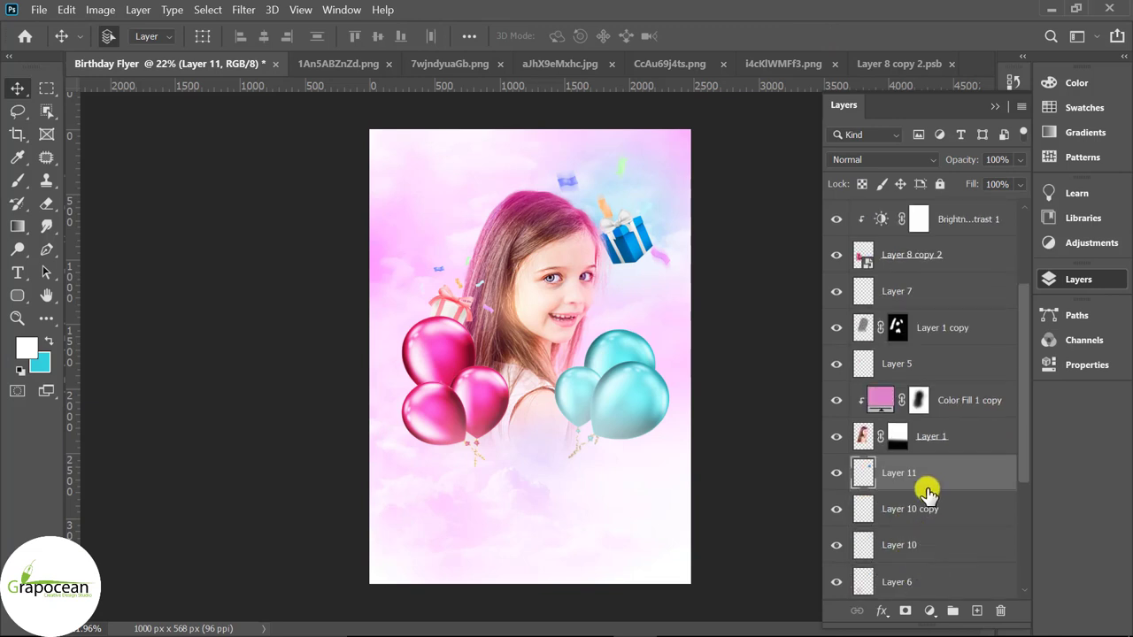
- Duplicate the gift box layer and apply Motion Blur to the copy
{"action": "key", "text": "ctrl+j"}
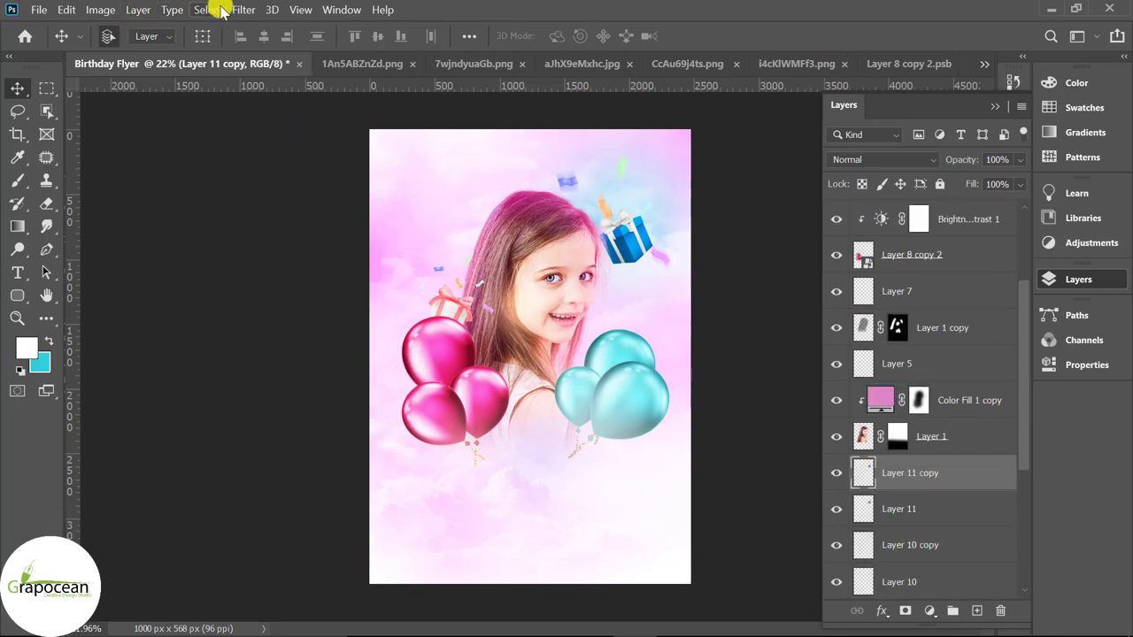
{"action": "left_click", "coordinate": [242, 10]}
{"action": "mouse_move", "coordinate": [253, 195]}
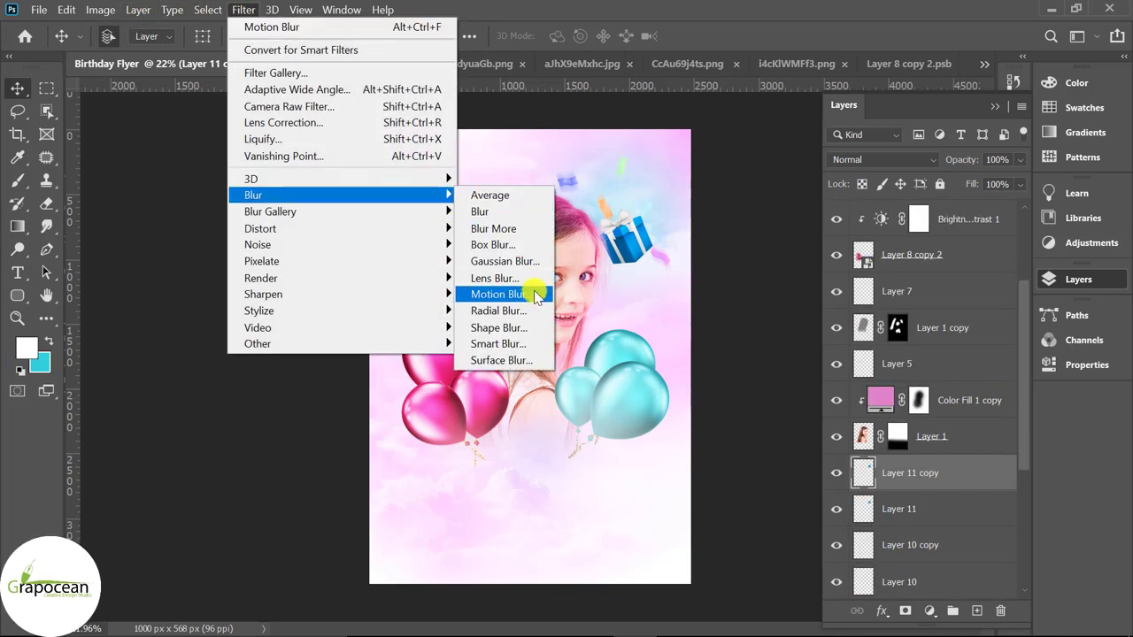
{"action": "left_click", "coordinate": [500, 293]}
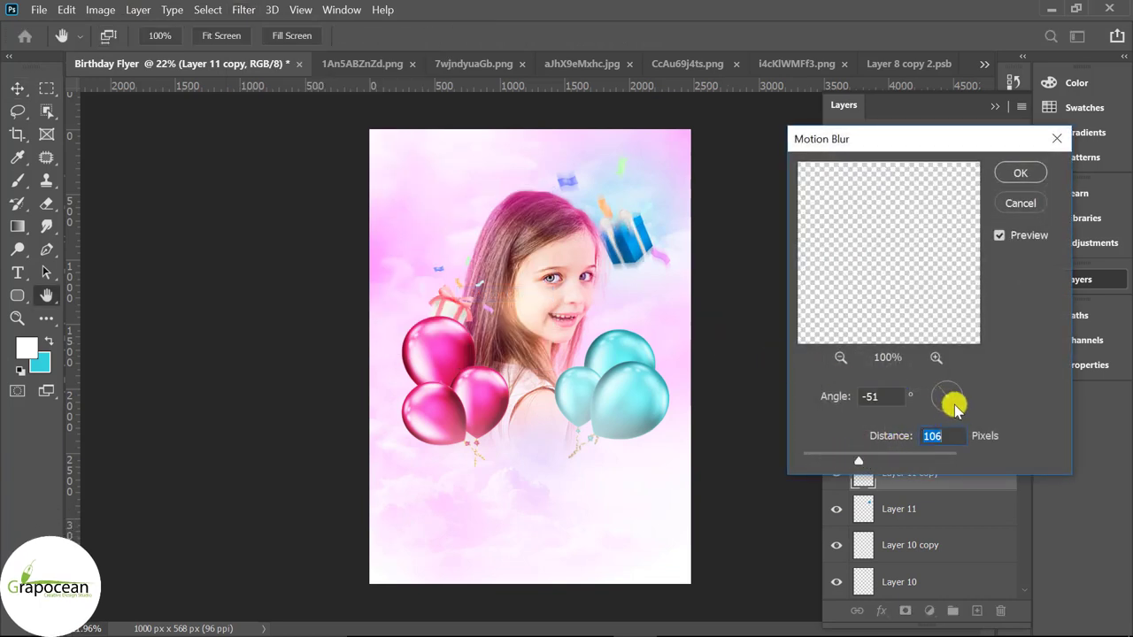
{"action": "left_click_drag", "start_coordinate": [954, 405], "coordinate": [952, 406]}
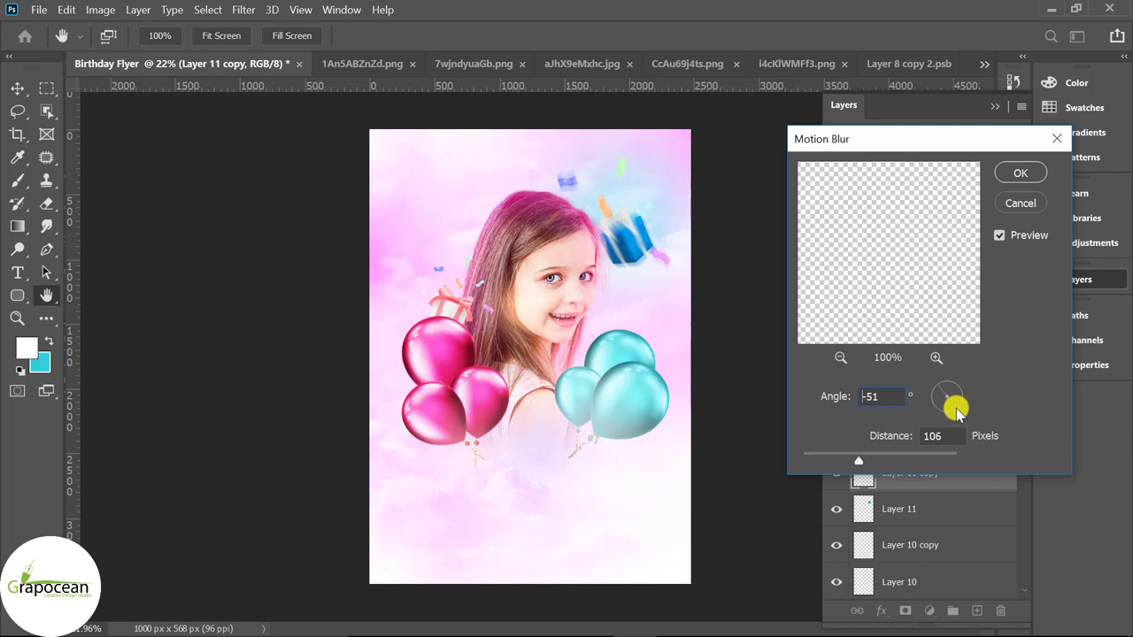
{"action": "left_click", "coordinate": [1021, 174]}
- Stack the sharp gift box layer above its blurred copy
{"action": "left_click", "coordinate": [952, 514]}
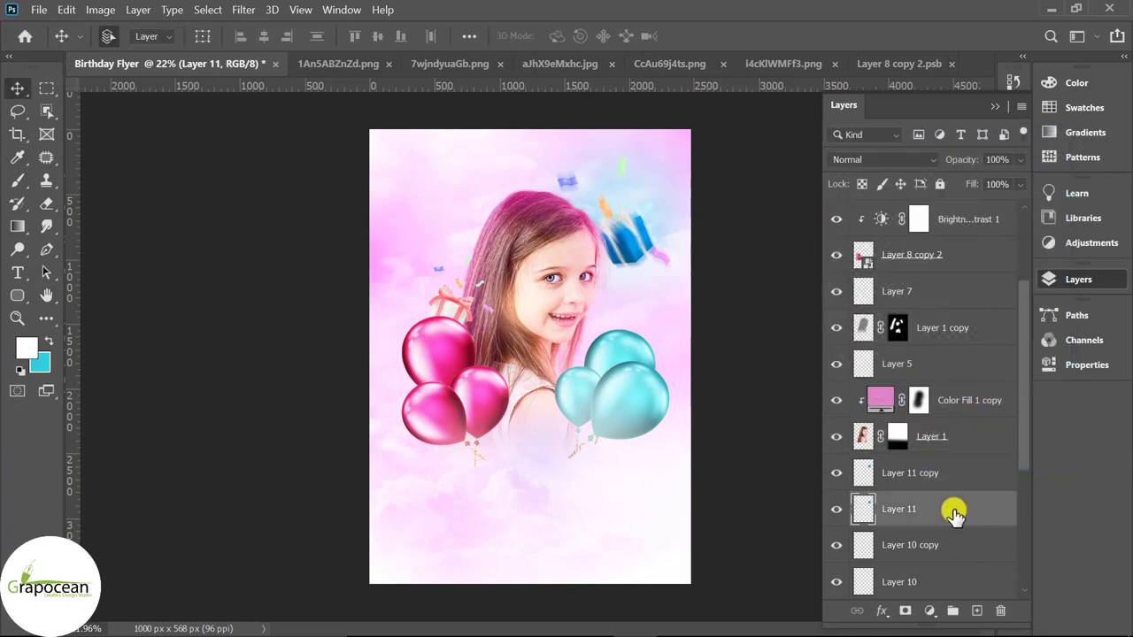
{"action": "left_click_drag", "start_coordinate": [950, 463], "coordinate": [951, 459]}
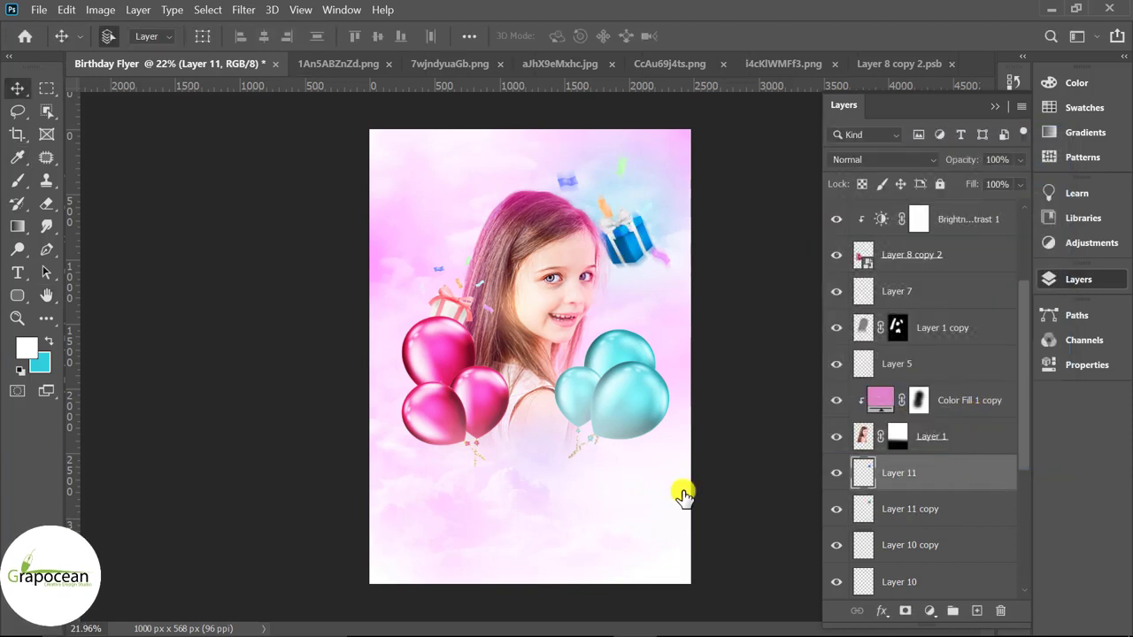
{"action": "scroll", "coordinate": [735, 509], "scroll_direction": "down", "scroll_amount": 2}
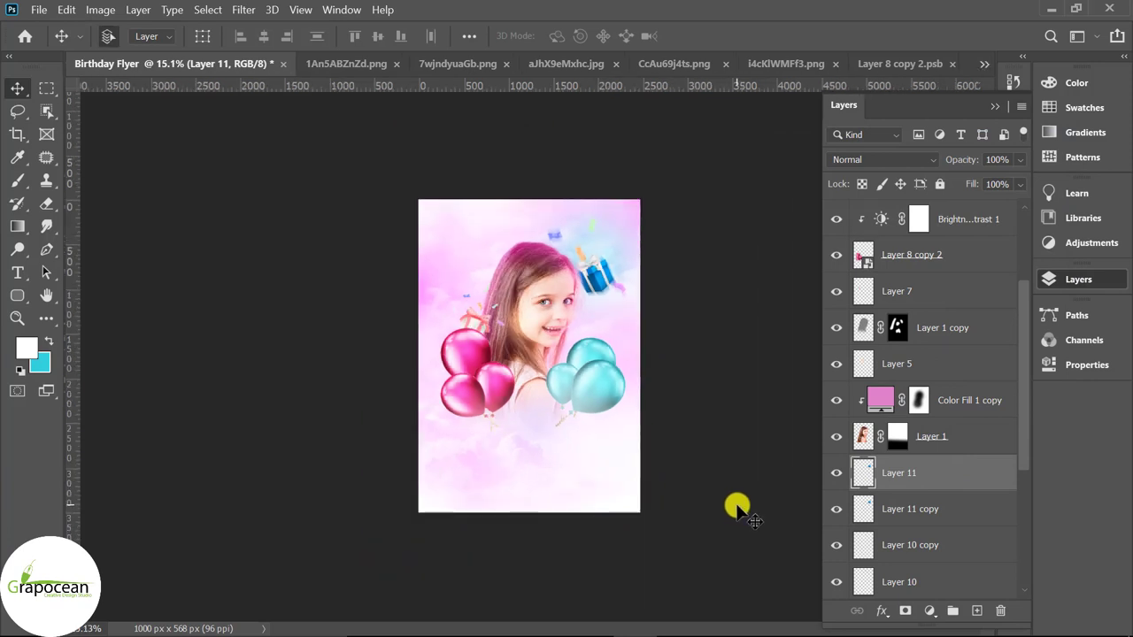
{"action": "scroll", "coordinate": [739, 504], "scroll_direction": "up", "scroll_amount": 1}
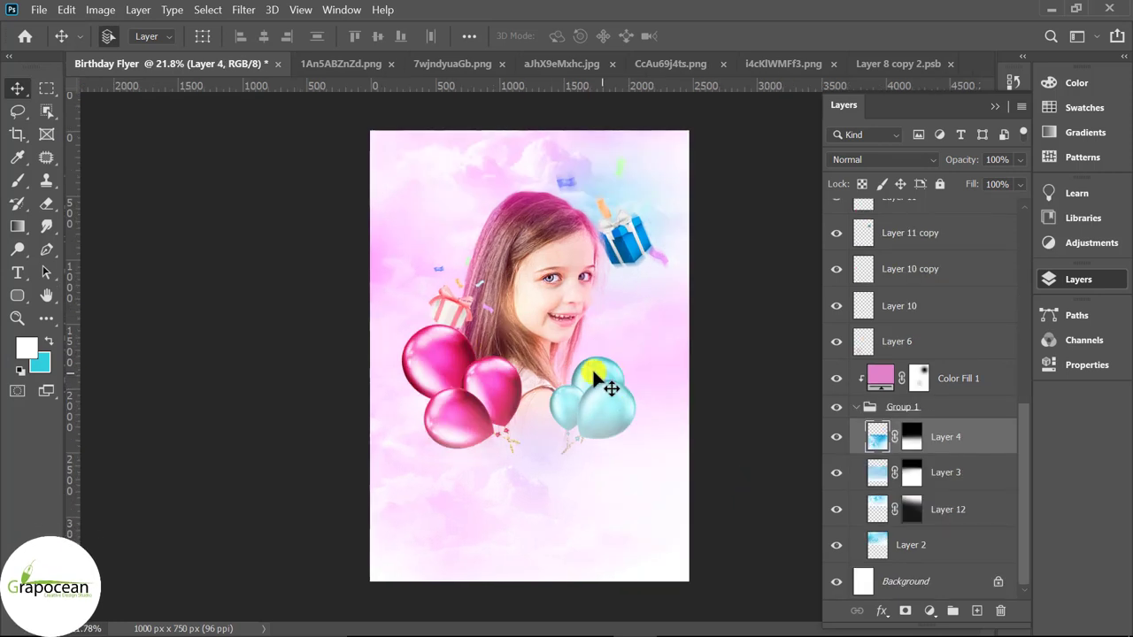
- Move the blue gift box up-right and enlarge it to about 157%
{"action": "left_click", "coordinate": [456, 314], "text": "ctrl"}
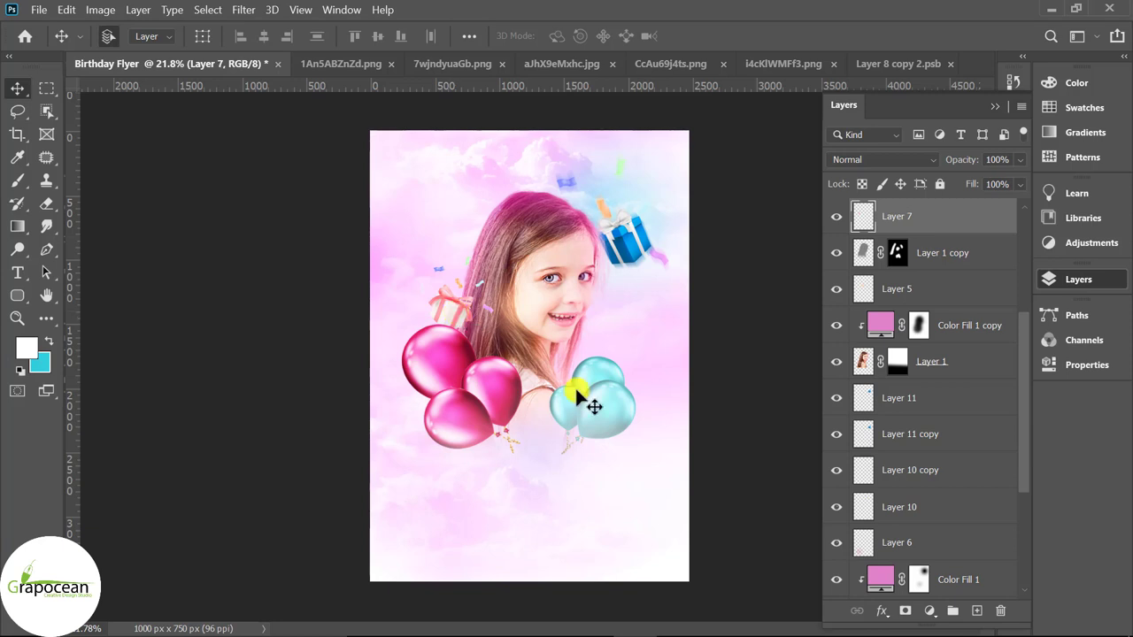
{"action": "mouse_move", "coordinate": [646, 241]}
{"action": "left_mouse_down"}
{"action": "mouse_move", "coordinate": [657, 232]}
{"action": "mouse_move", "coordinate": [645, 233]}
{"action": "left_mouse_up"}
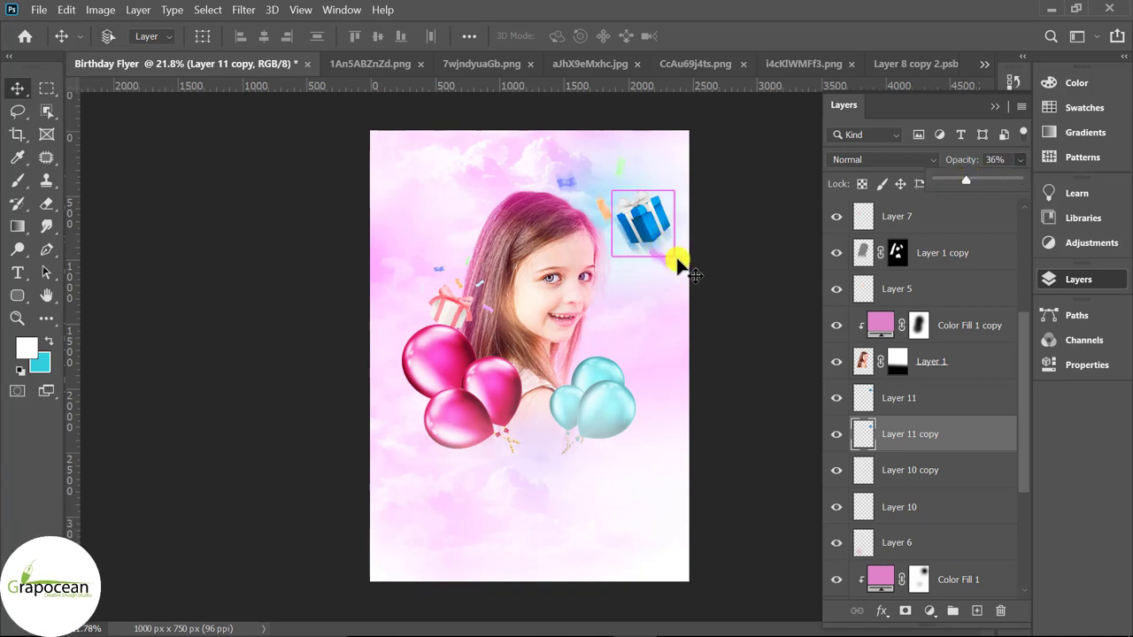
{"action": "key", "text": "ctrl+t"}
{"action": "left_click_drag", "start_coordinate": [674, 257], "coordinate": [689, 272]}
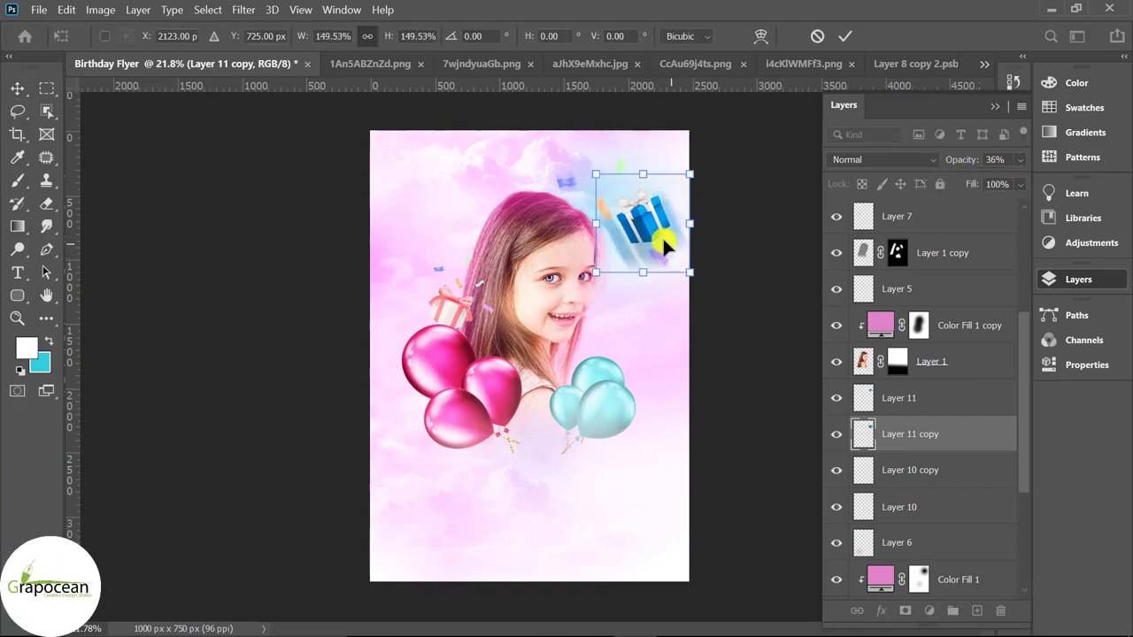
{"action": "left_click_drag", "start_coordinate": [665, 215], "coordinate": [664, 212]}
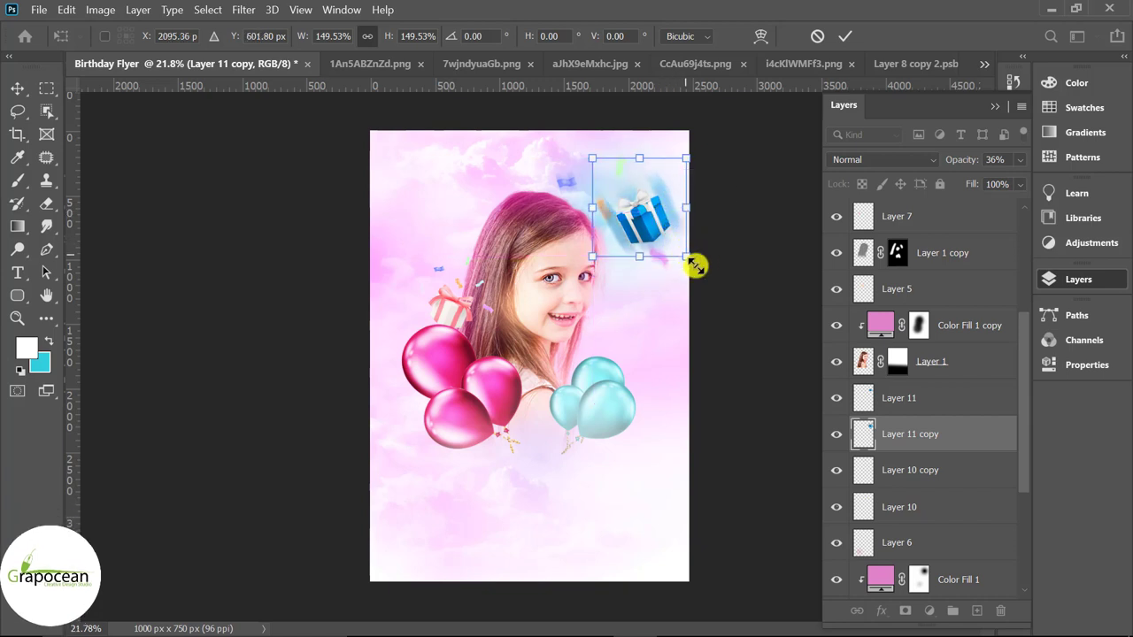
{"action": "mouse_move", "coordinate": [696, 263]}
{"action": "left_mouse_down"}
{"action": "mouse_move", "coordinate": [703, 274]}
{"action": "mouse_move", "coordinate": [673, 235]}
{"action": "left_mouse_up"}
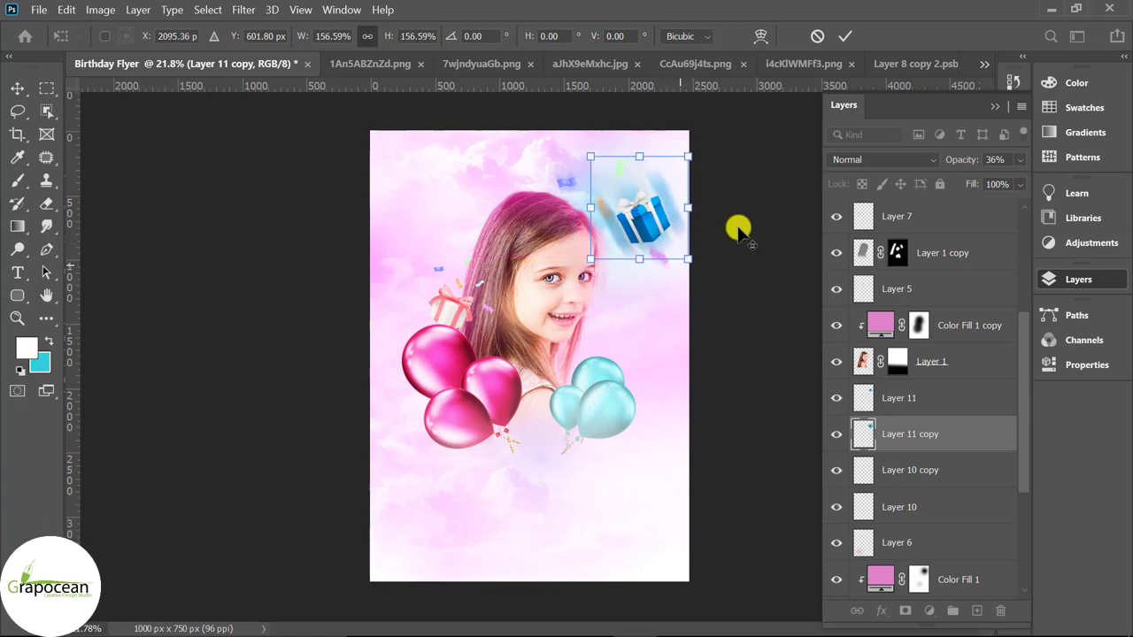
{"action": "left_click", "coordinate": [845, 36]}
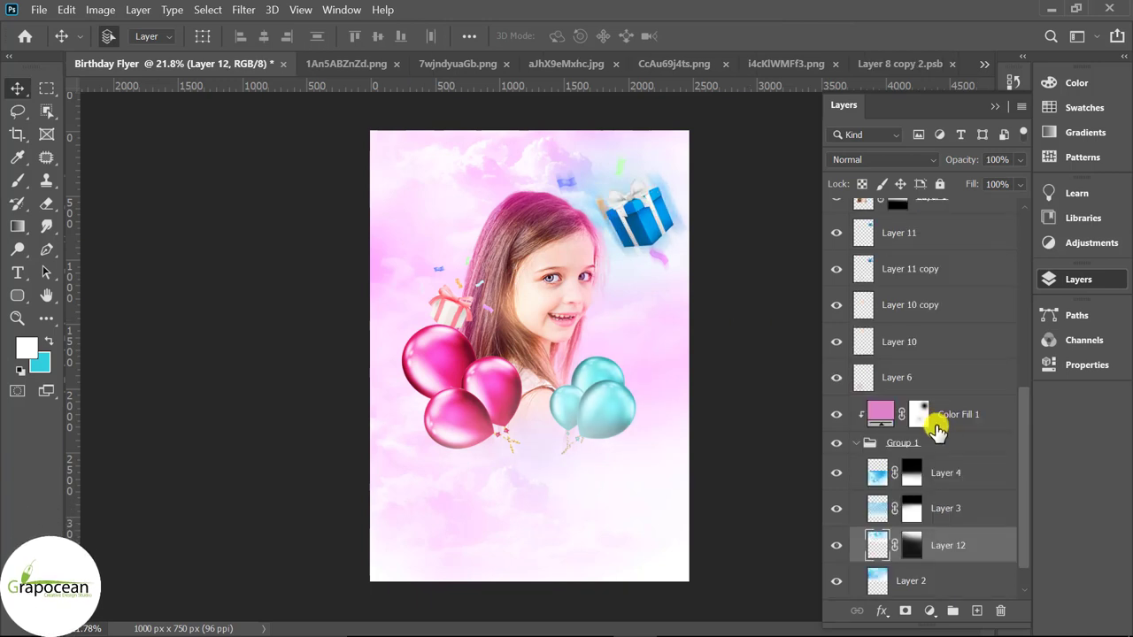
- Add a new layer above Layer 4 in Group 1 filled with Render > Clouds
{"action": "left_click", "coordinate": [945, 478]}
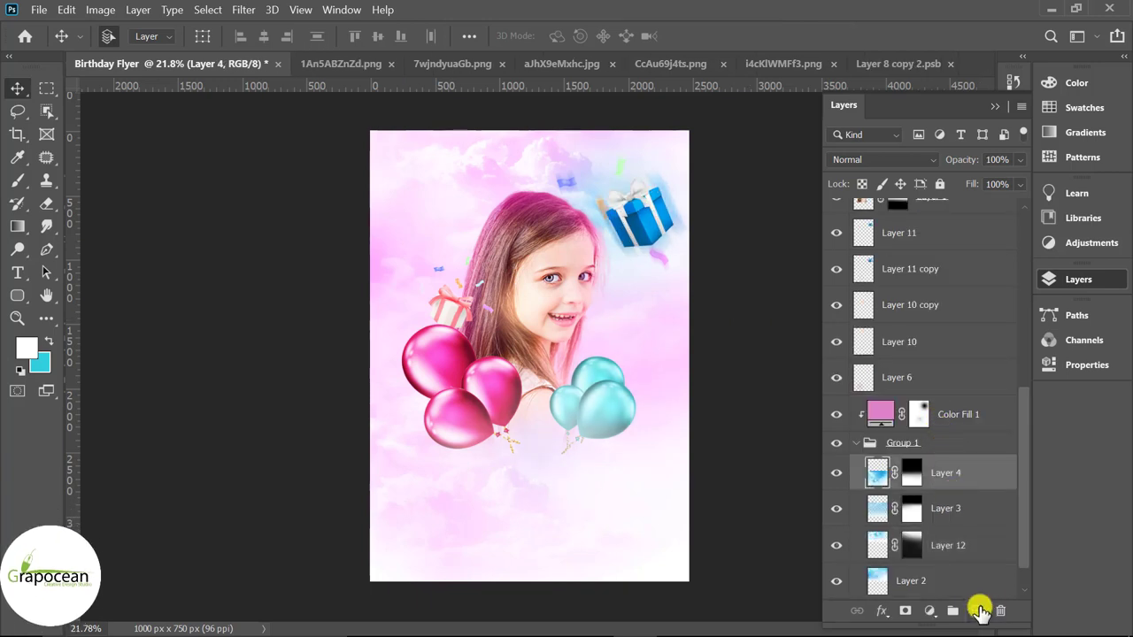
{"action": "left_click", "coordinate": [978, 611]}
{"action": "left_click", "coordinate": [207, 9]}
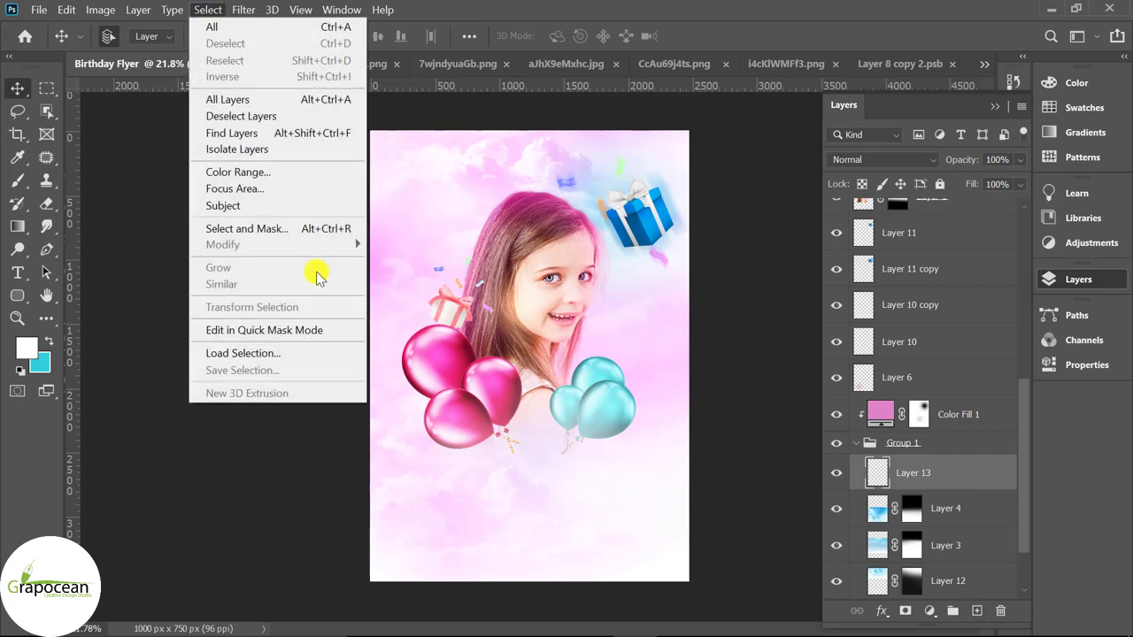
{"action": "mouse_move", "coordinate": [260, 310]}
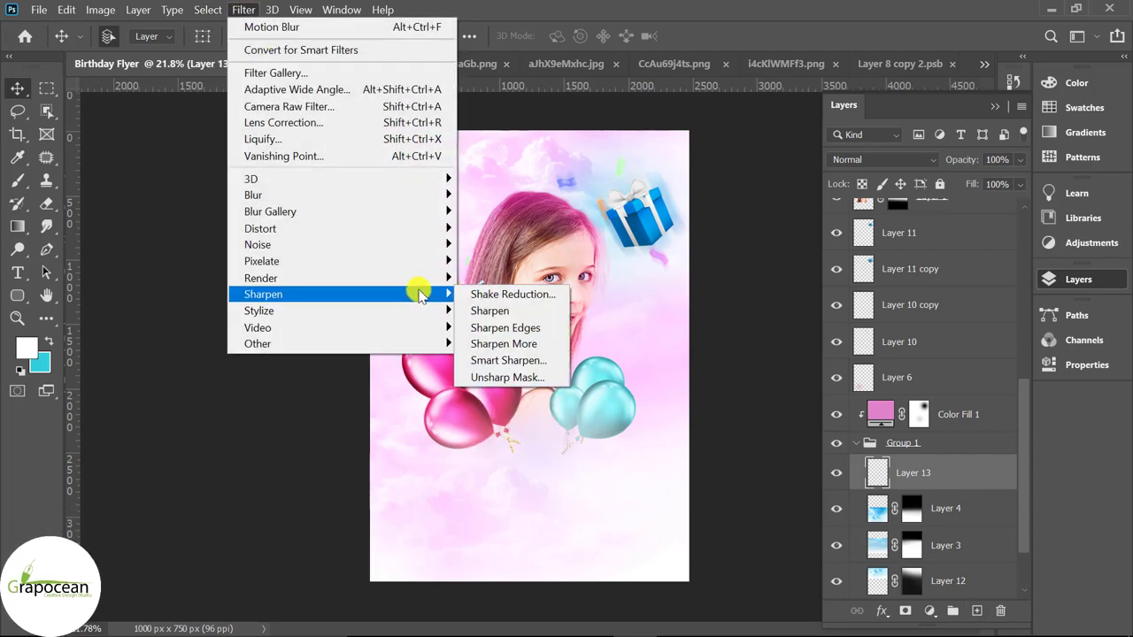
{"action": "mouse_move", "coordinate": [341, 261]}
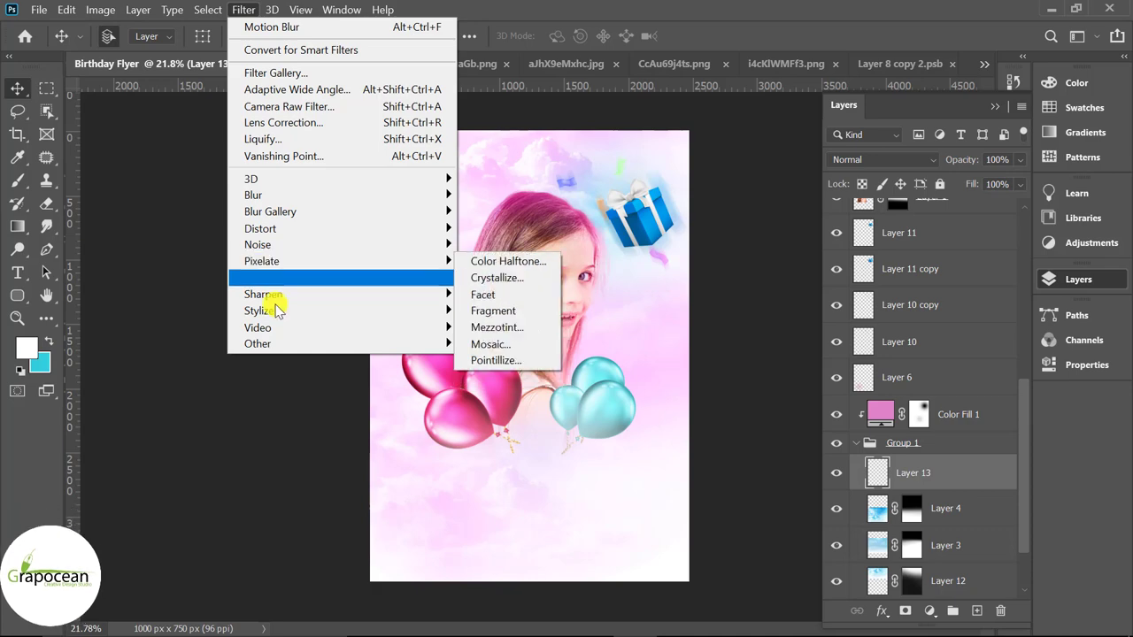
{"action": "left_click", "coordinate": [25, 345]}
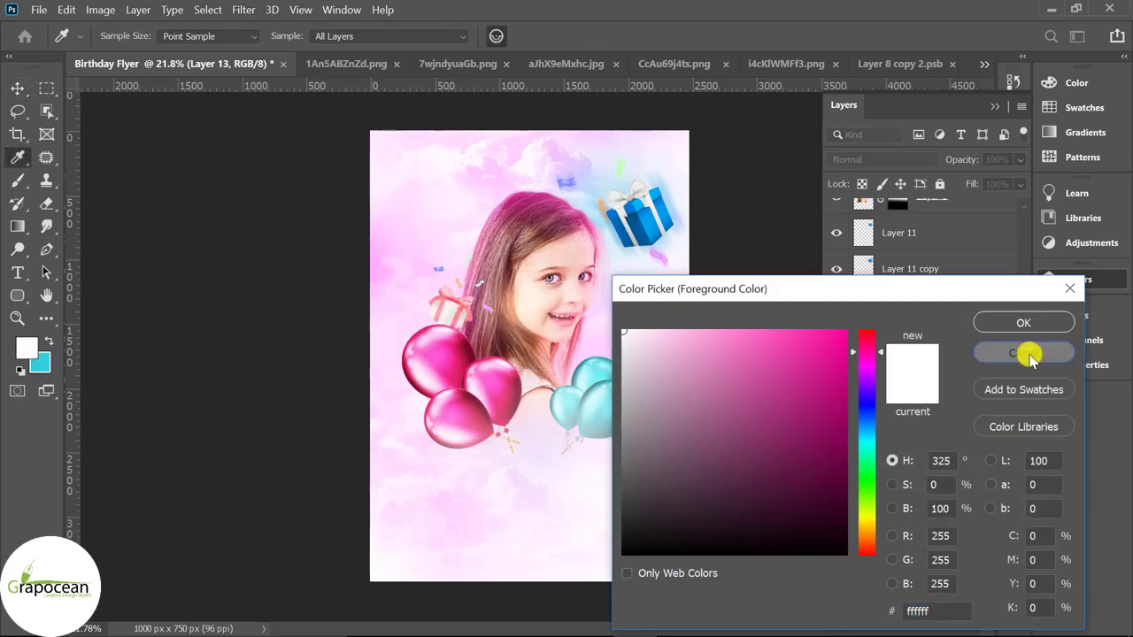
{"action": "left_click", "coordinate": [1030, 355]}
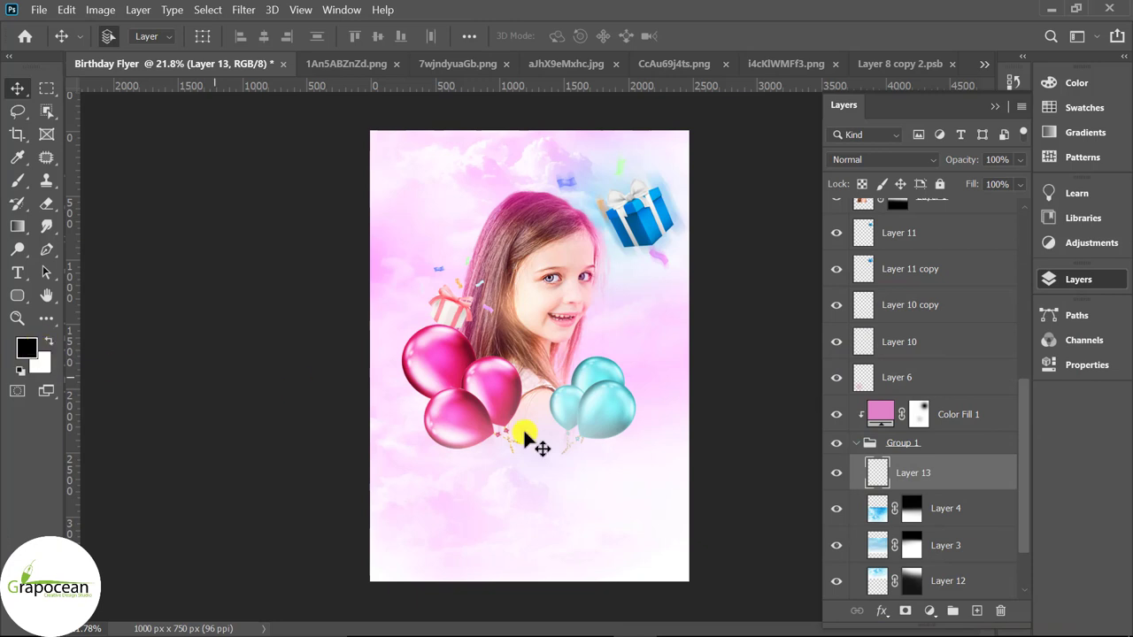
{"action": "left_click", "coordinate": [244, 10]}
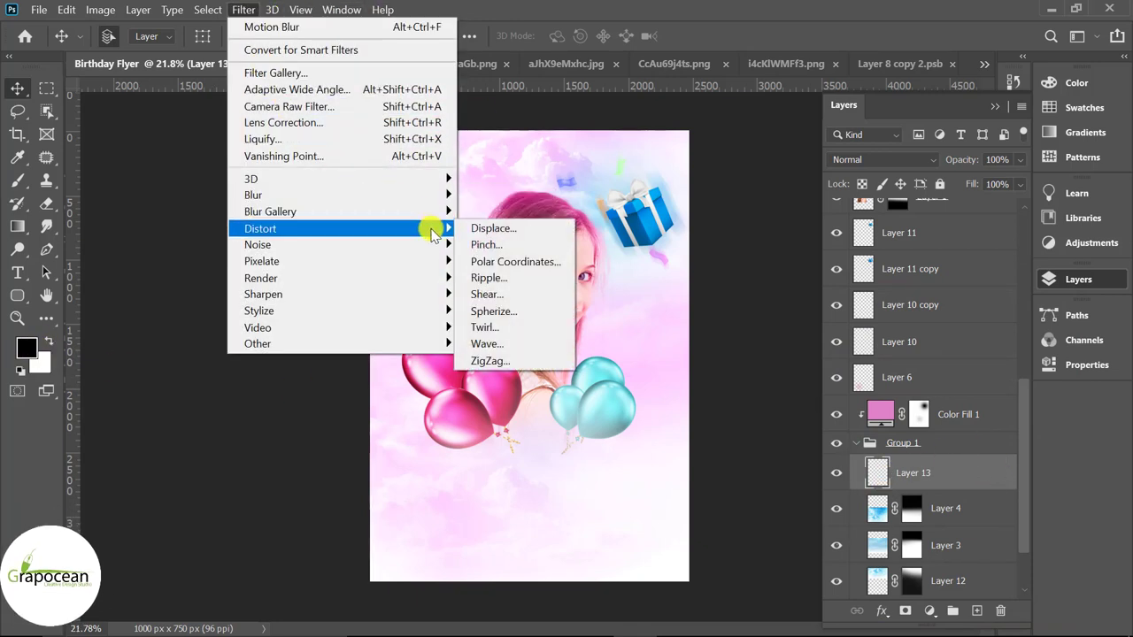
{"action": "mouse_move", "coordinate": [261, 278]}
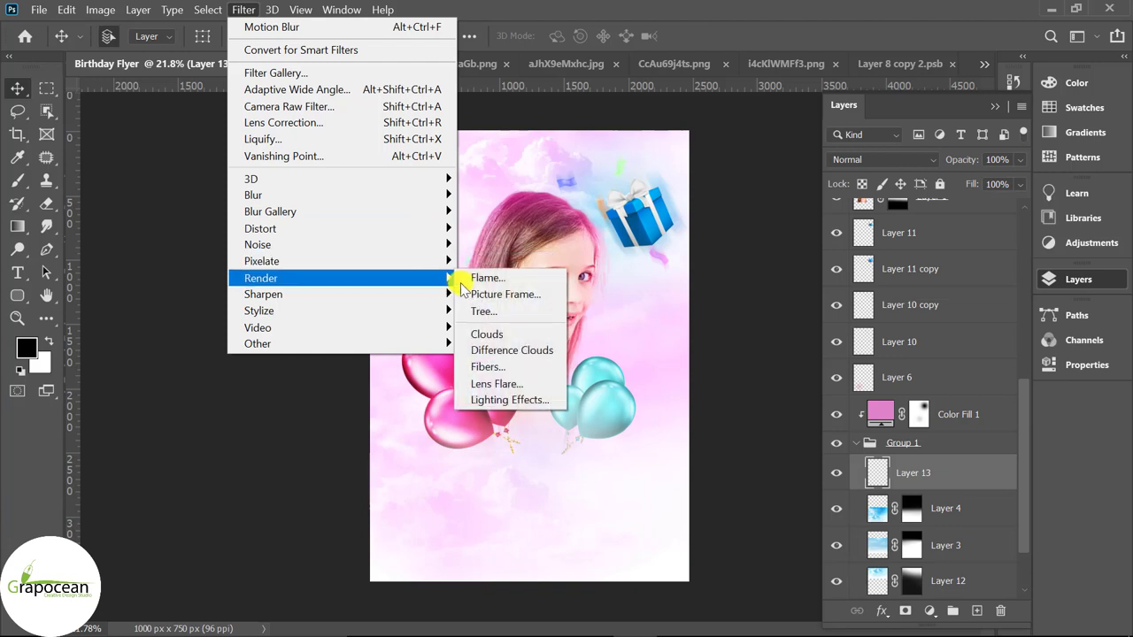
{"action": "left_click", "coordinate": [538, 336]}
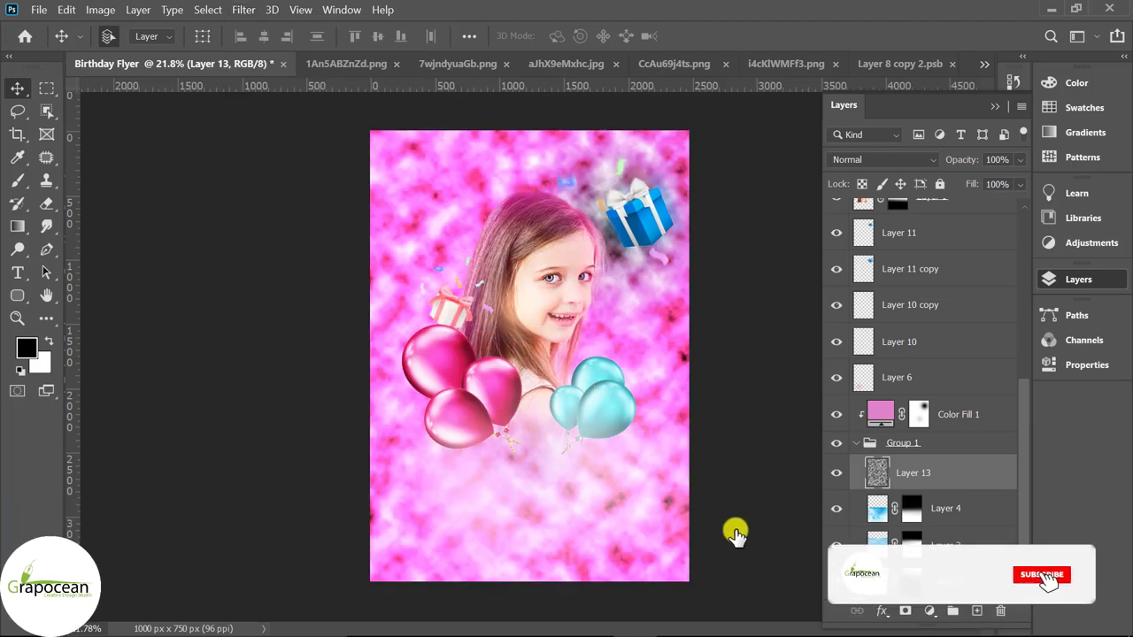
- Blend the cloud layer as Darker Color at 35% opacity
{"action": "left_click", "coordinate": [872, 160]}
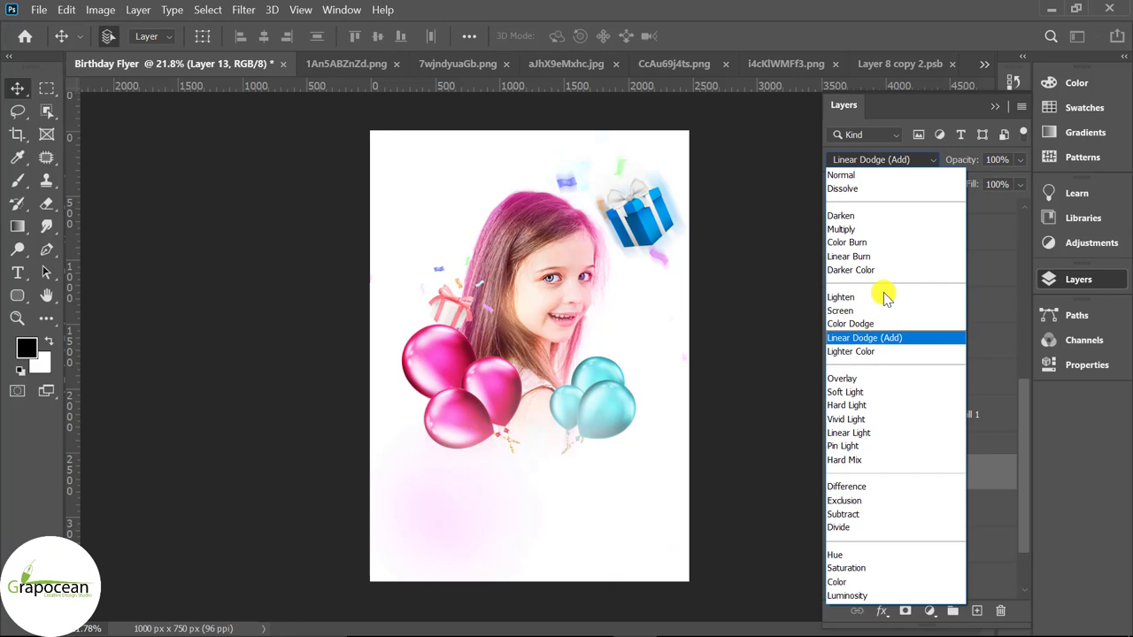
{"action": "left_click", "coordinate": [863, 229]}
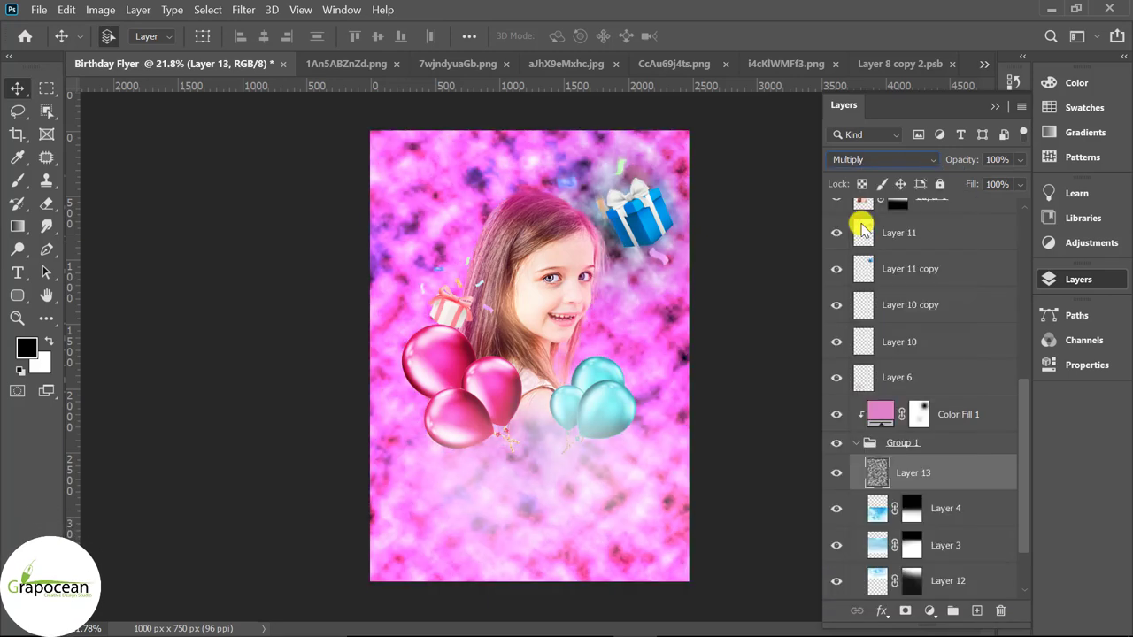
{"action": "key", "text": "shift+plus"}
{"action": "key", "text": "shift+plus"}
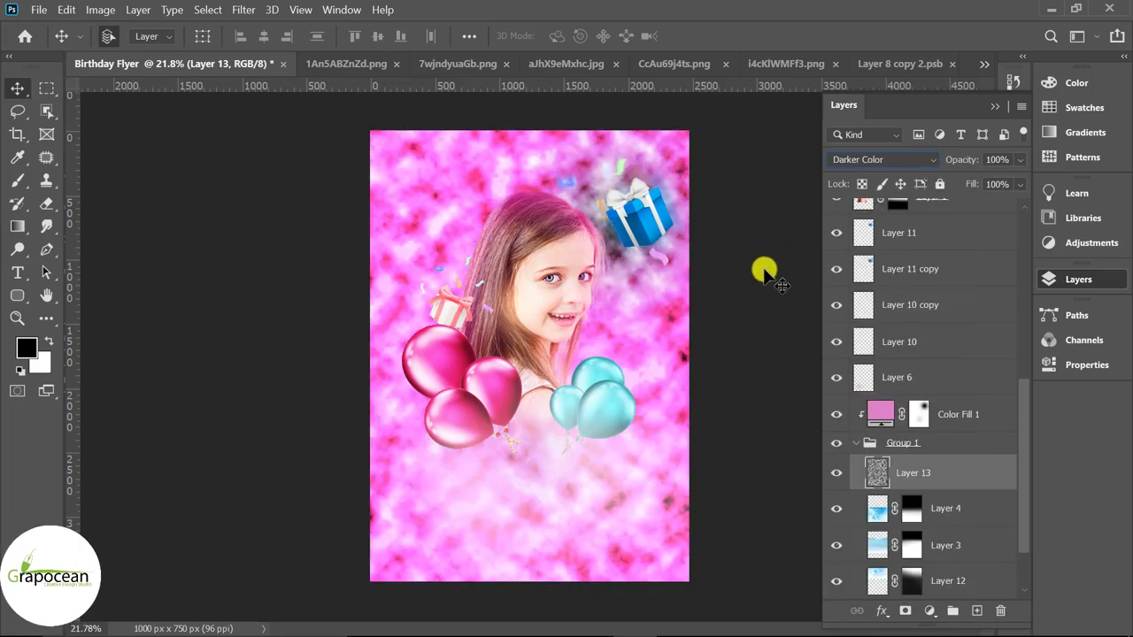
{"action": "key", "text": "shift+plus"}
{"action": "key", "text": "shift+minus"}
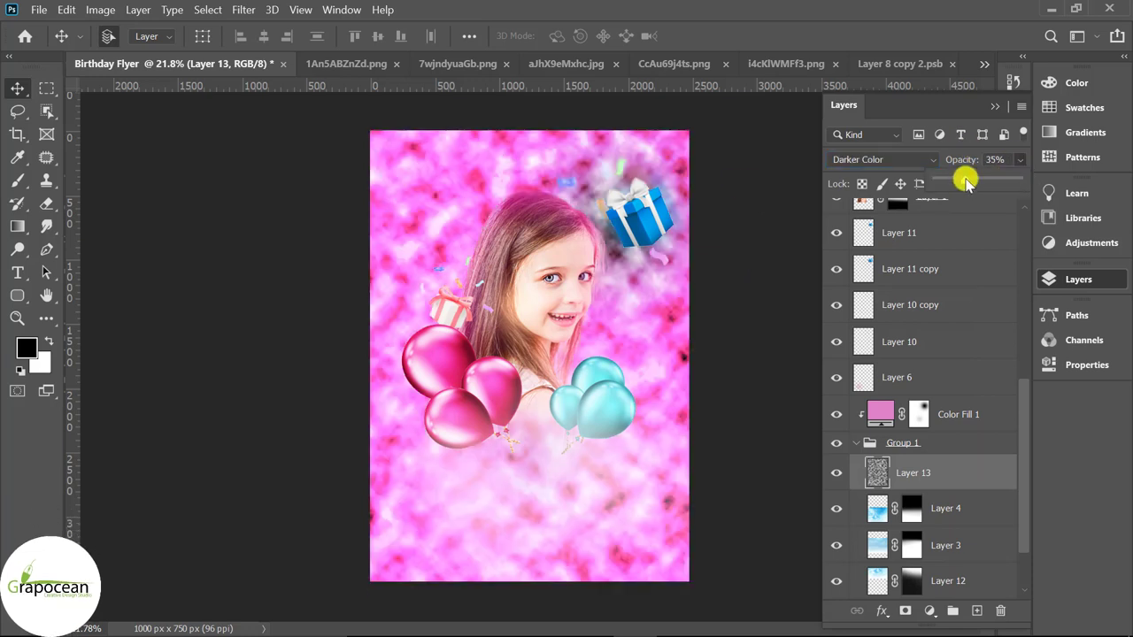
{"action": "left_click_drag", "start_coordinate": [965, 181], "coordinate": [972, 182]}
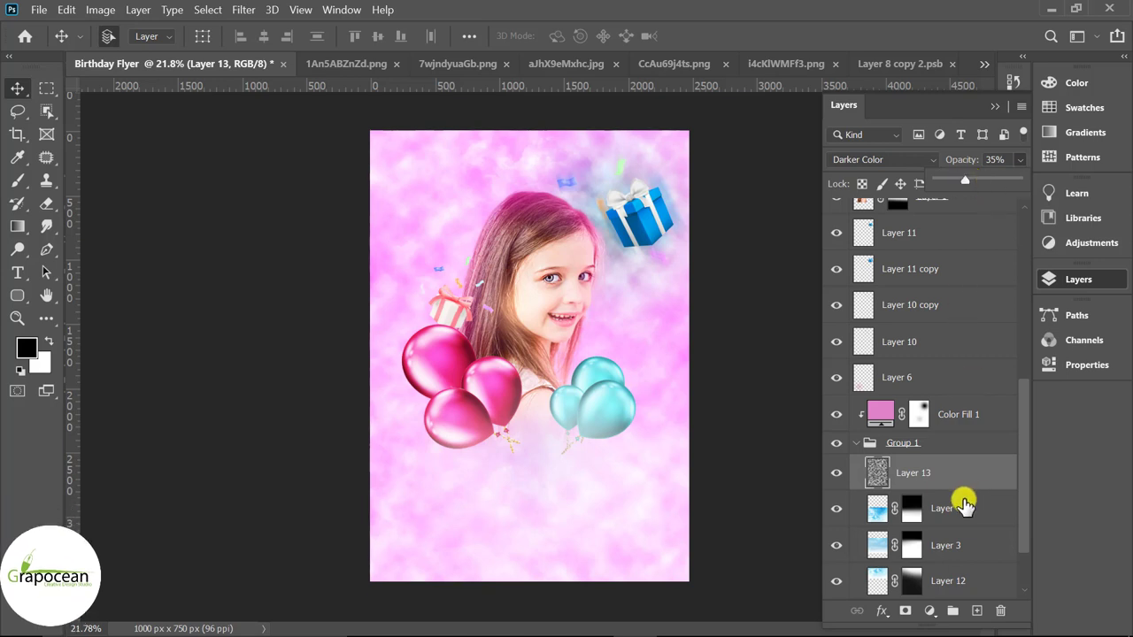
{"action": "key", "text": "ctrl+minus"}
- Apply Sketch > Reticulation (Density 12, Foreground 40, Background 5) to the clouds and preview blend modes
{"action": "left_click", "coordinate": [243, 9]}
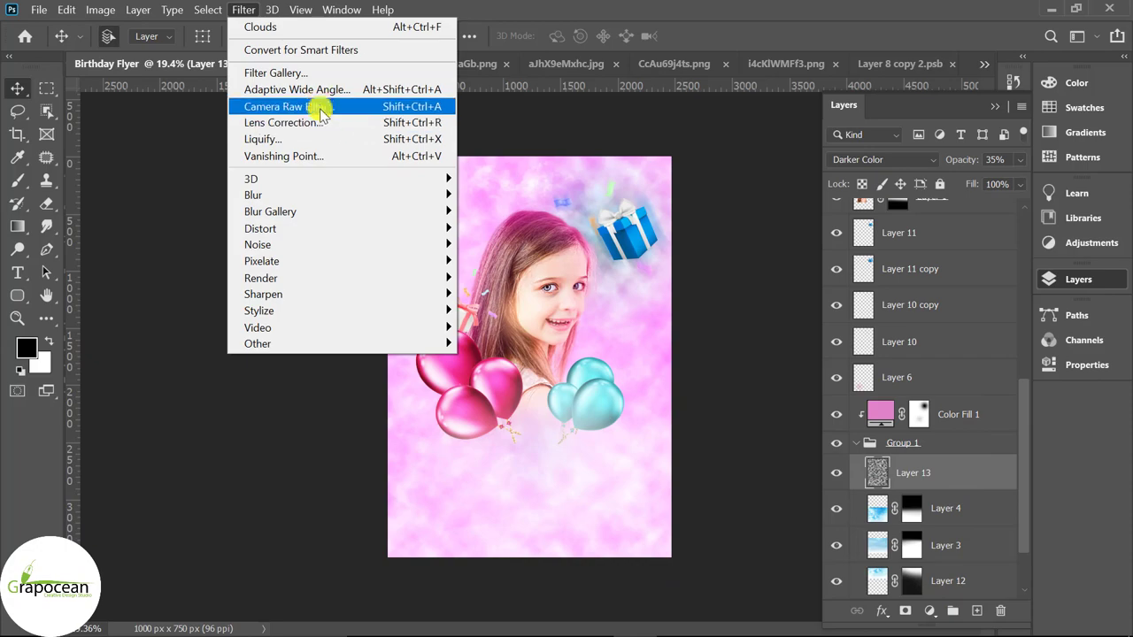
{"action": "left_click", "coordinate": [469, 329]}
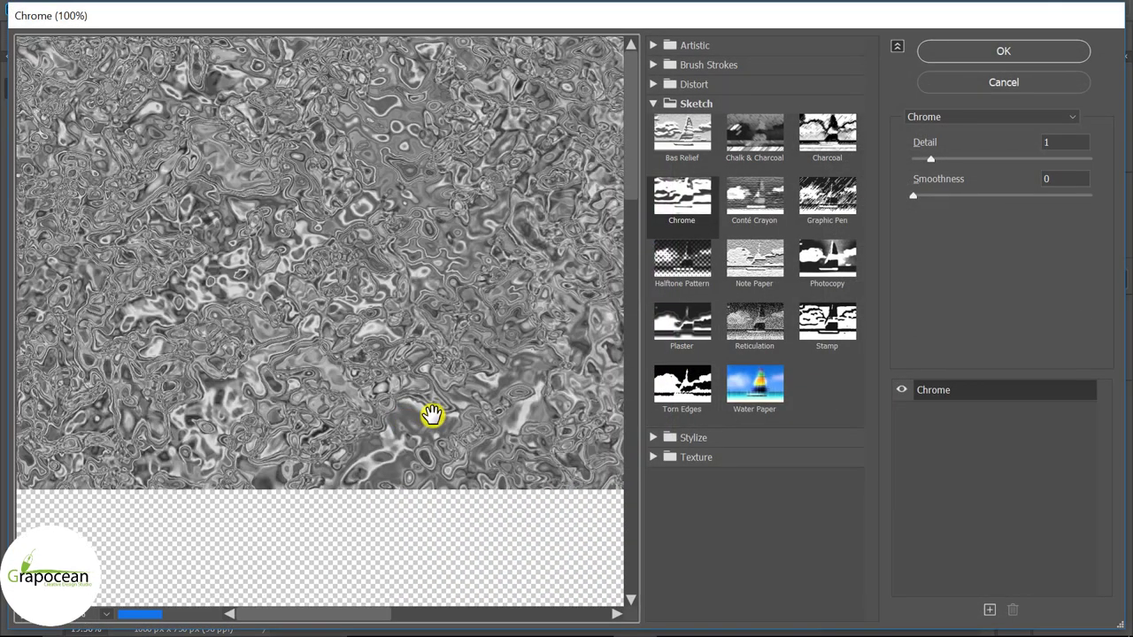
{"action": "left_click", "coordinate": [820, 325]}
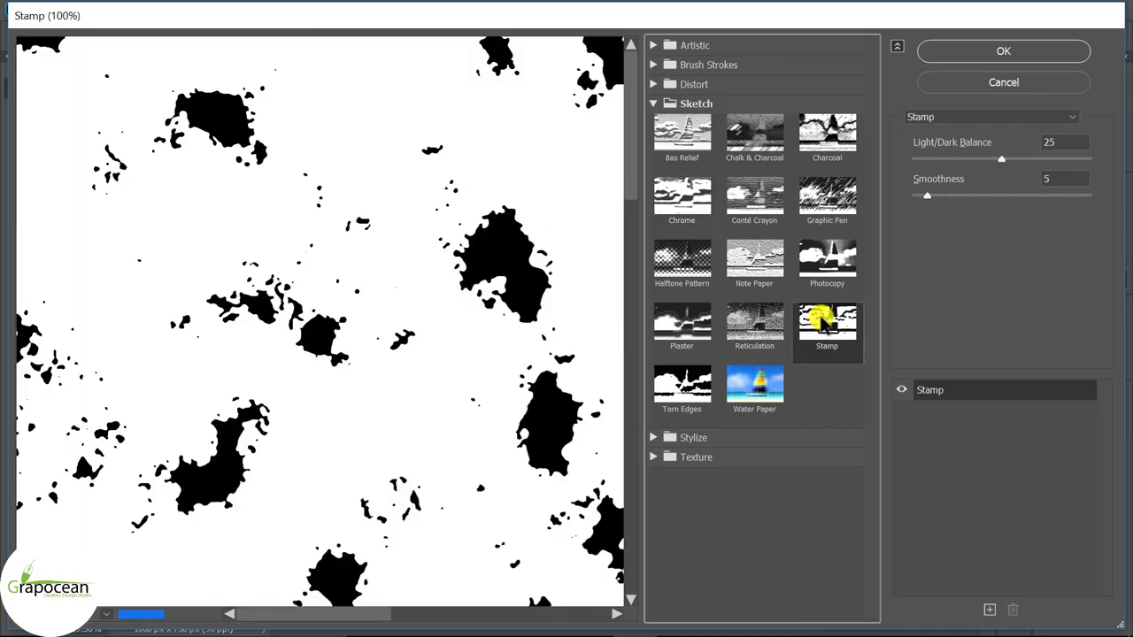
{"action": "left_click", "coordinate": [752, 325]}
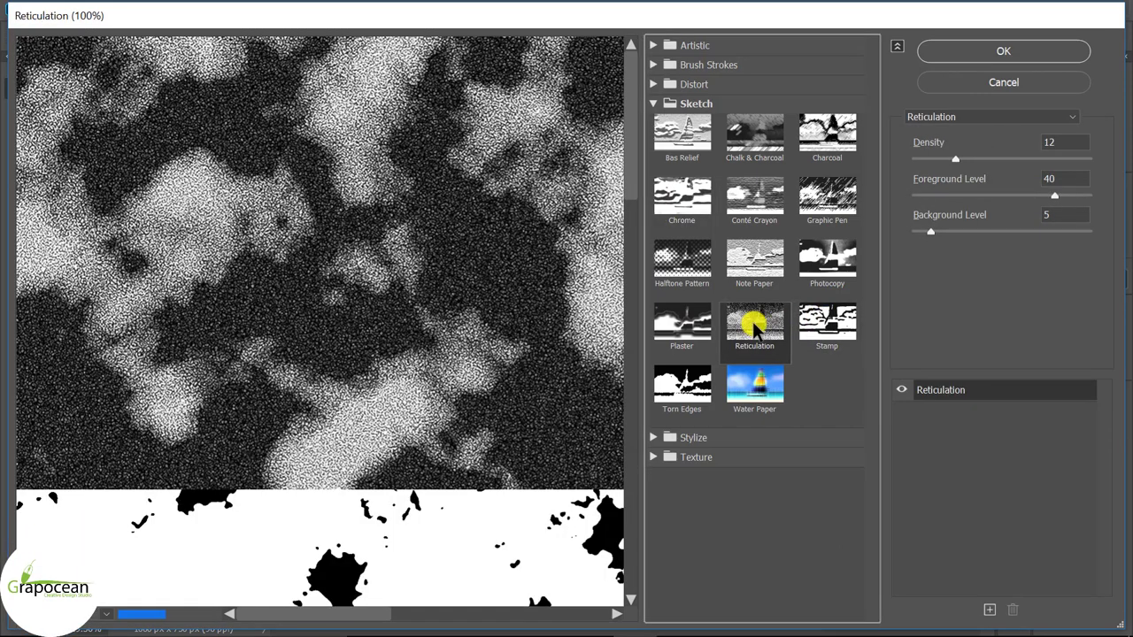
{"action": "left_click", "coordinate": [1012, 51]}
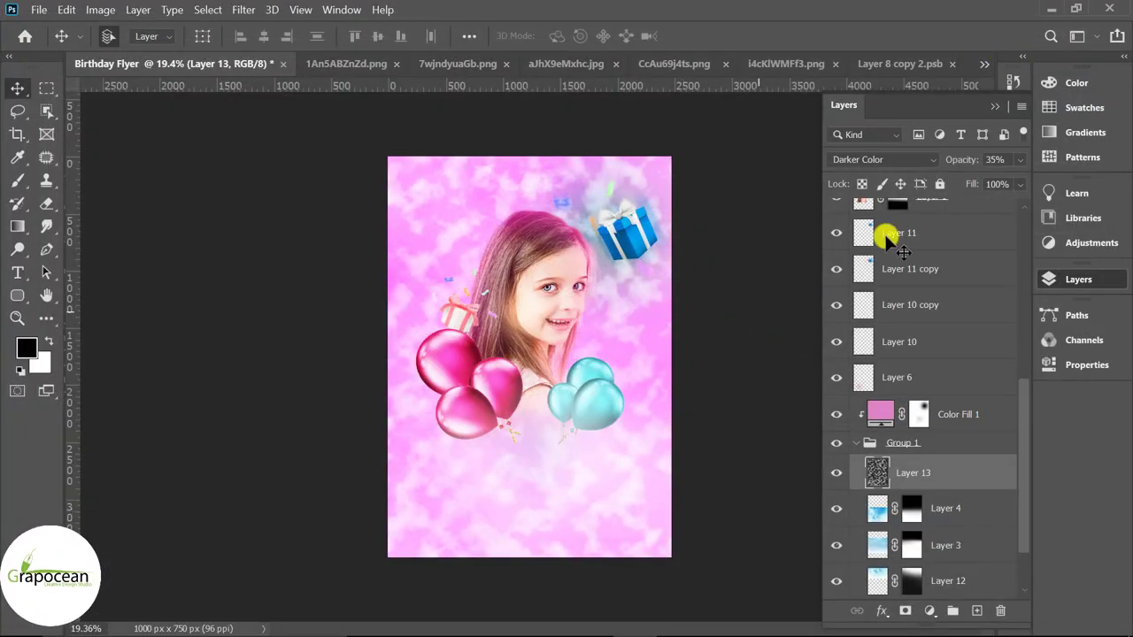
{"action": "left_click", "coordinate": [890, 161]}
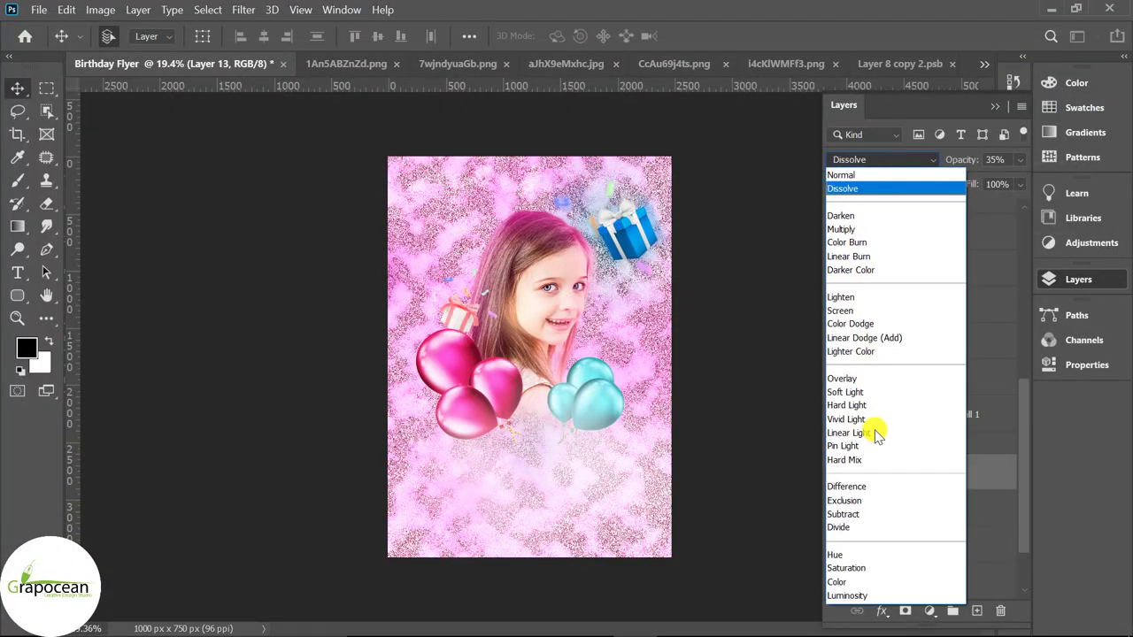
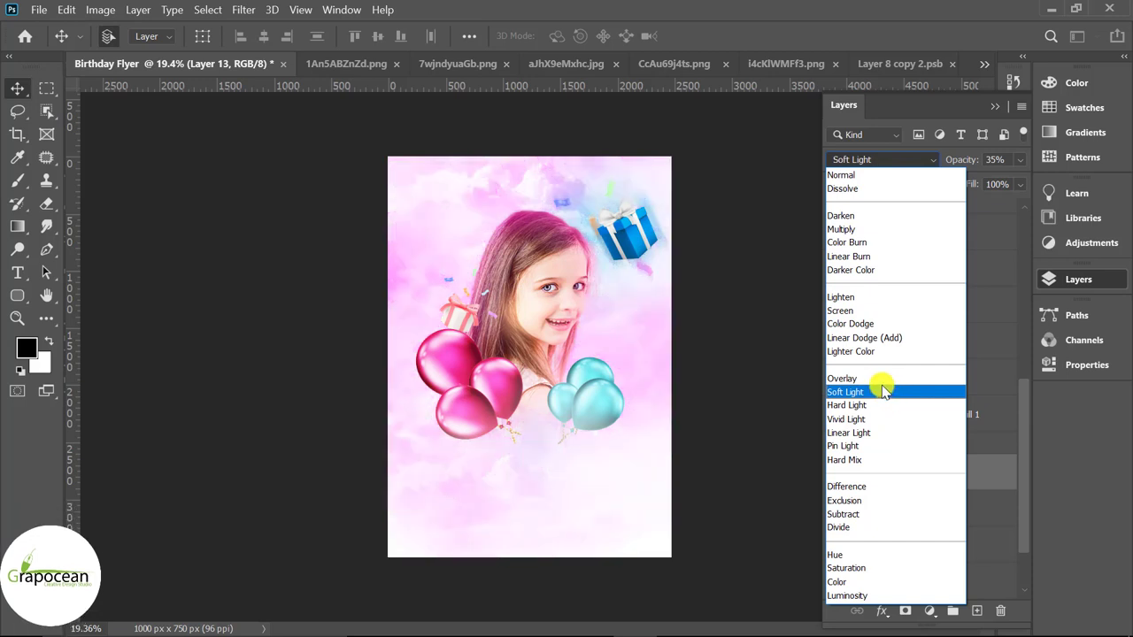
- Set Layer 13 to Soft Light blending and type 'Kids' below the balloons
{"action": "left_click", "coordinate": [883, 392]}
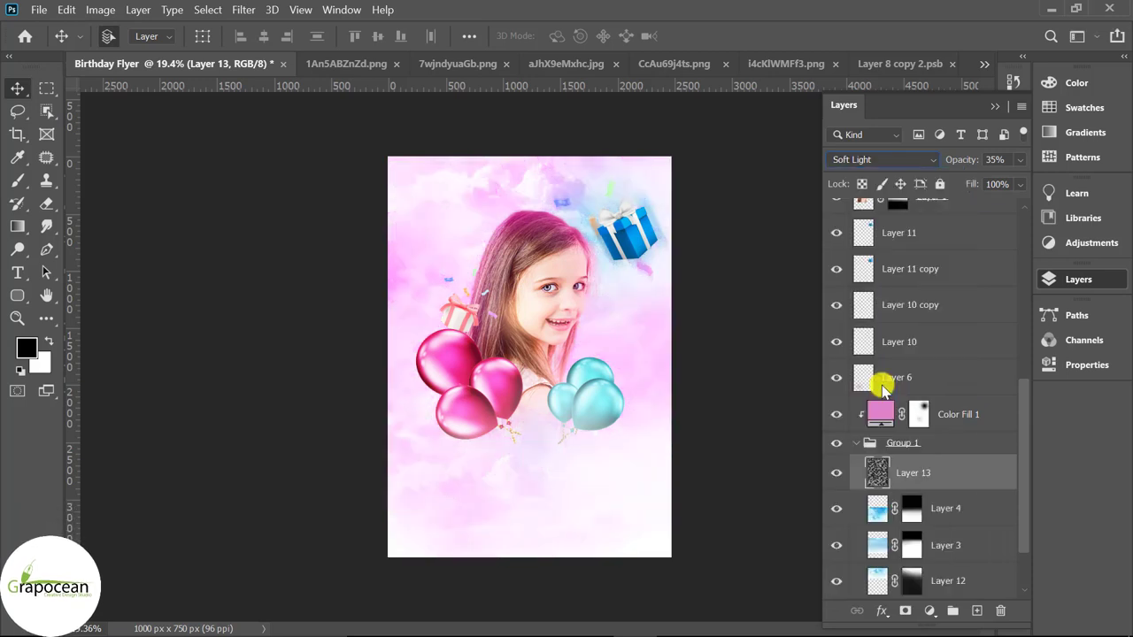
{"action": "left_click", "coordinate": [836, 473]}
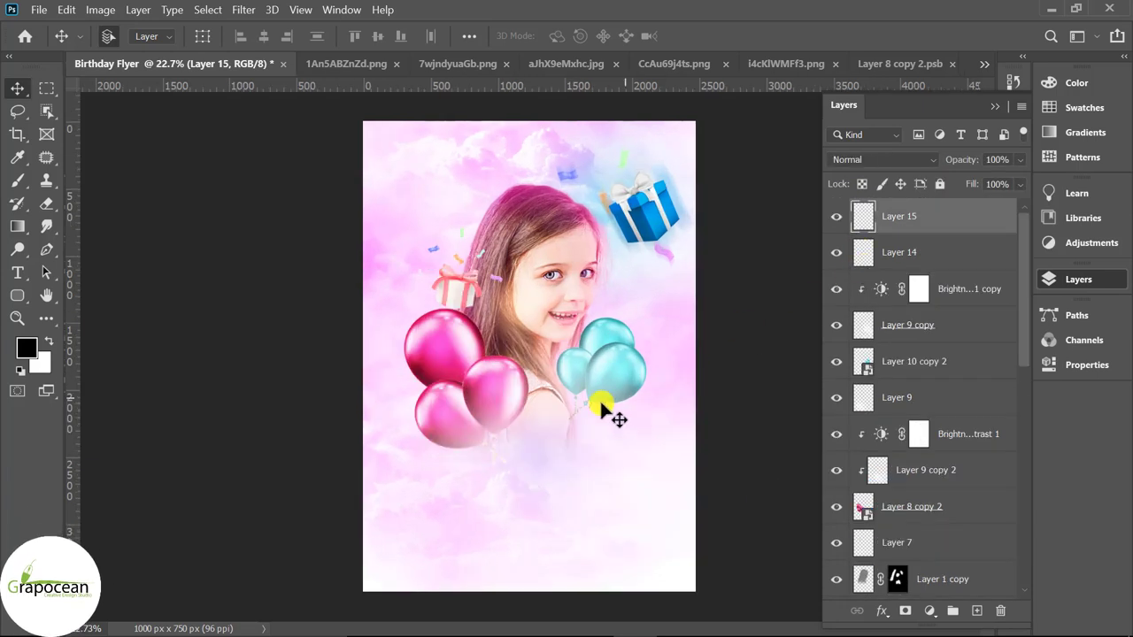
{"action": "left_click", "coordinate": [17, 272]}
{"action": "left_click", "coordinate": [540, 472]}
{"action": "type", "text": "K"}
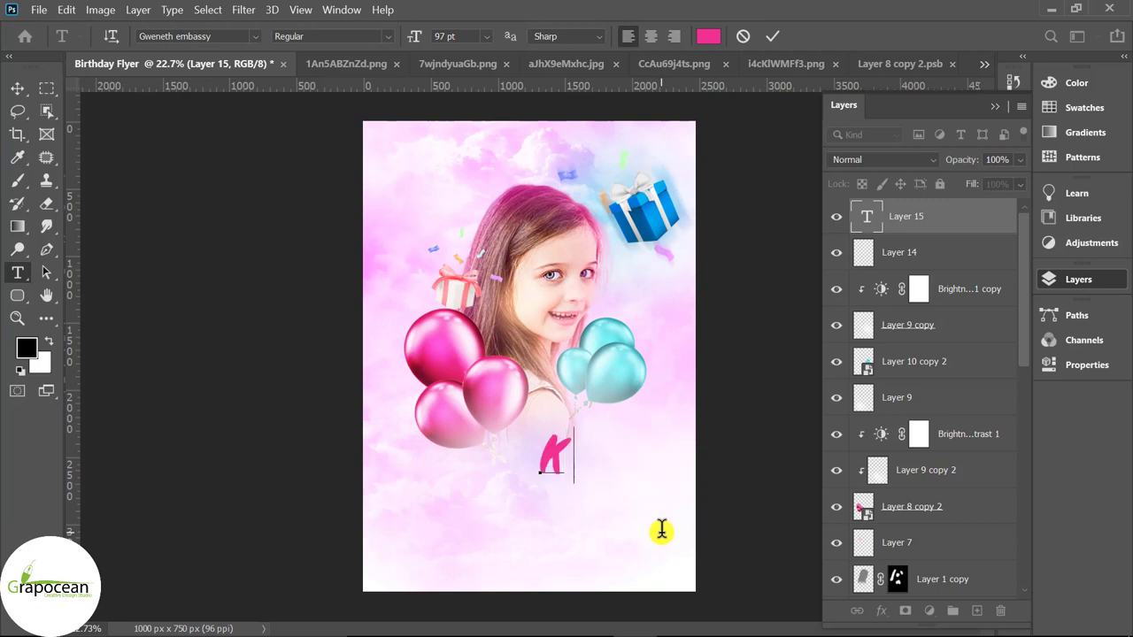
{"action": "type", "text": "ids"}
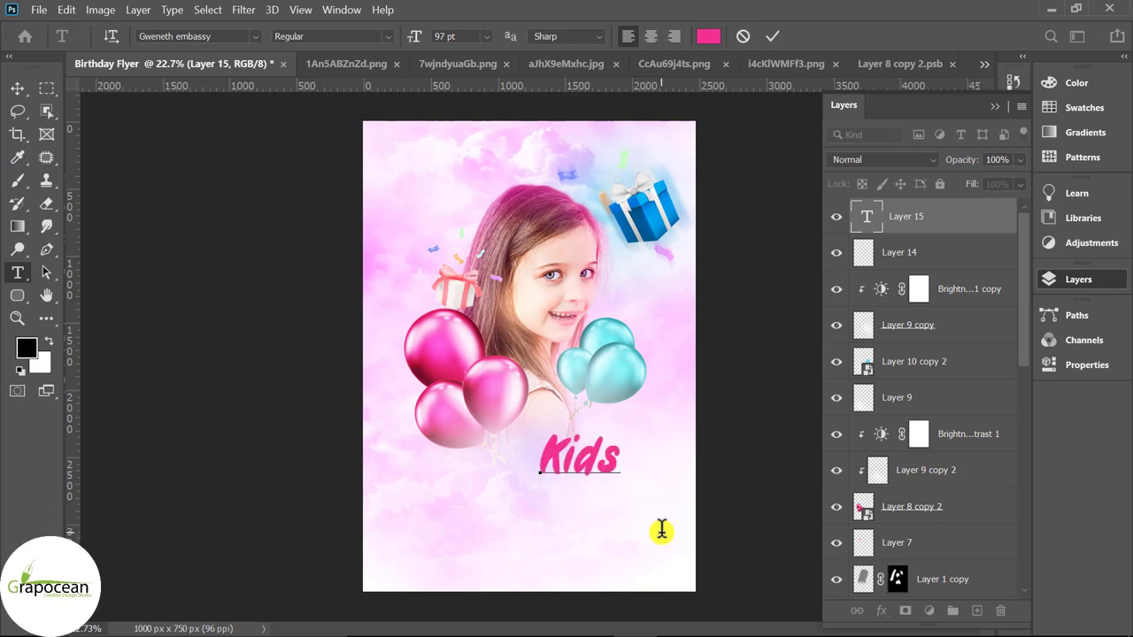
- Set the Kids text in Bella Fashion Personal Use and nudge it beneath the balloons
{"action": "left_click_drag", "start_coordinate": [625, 458], "coordinate": [384, 445]}
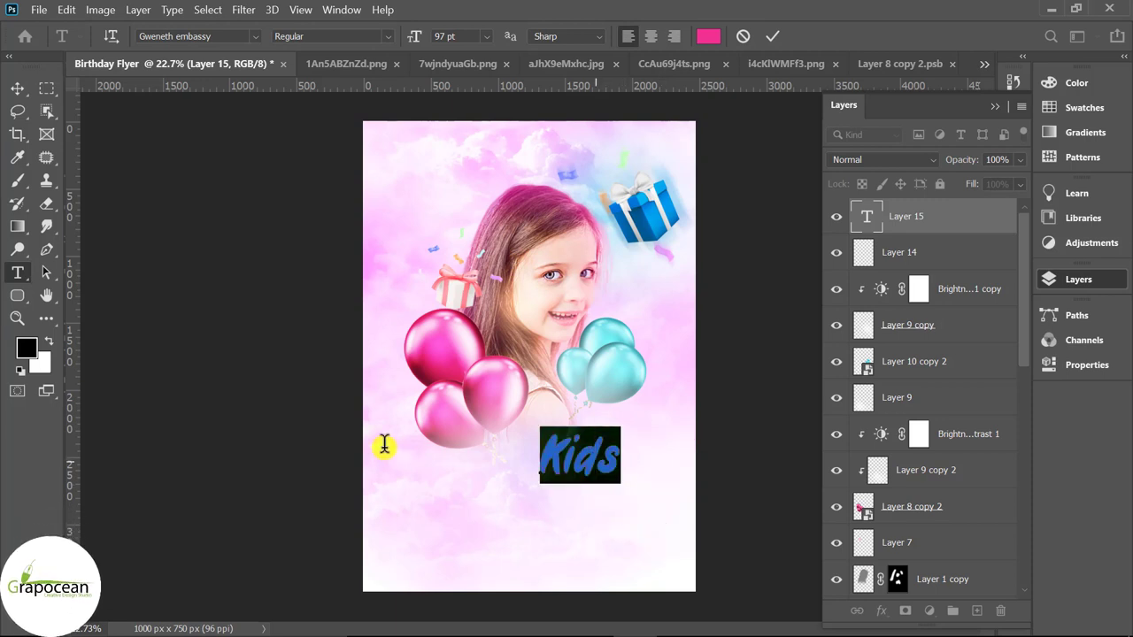
{"action": "left_click", "coordinate": [254, 36]}
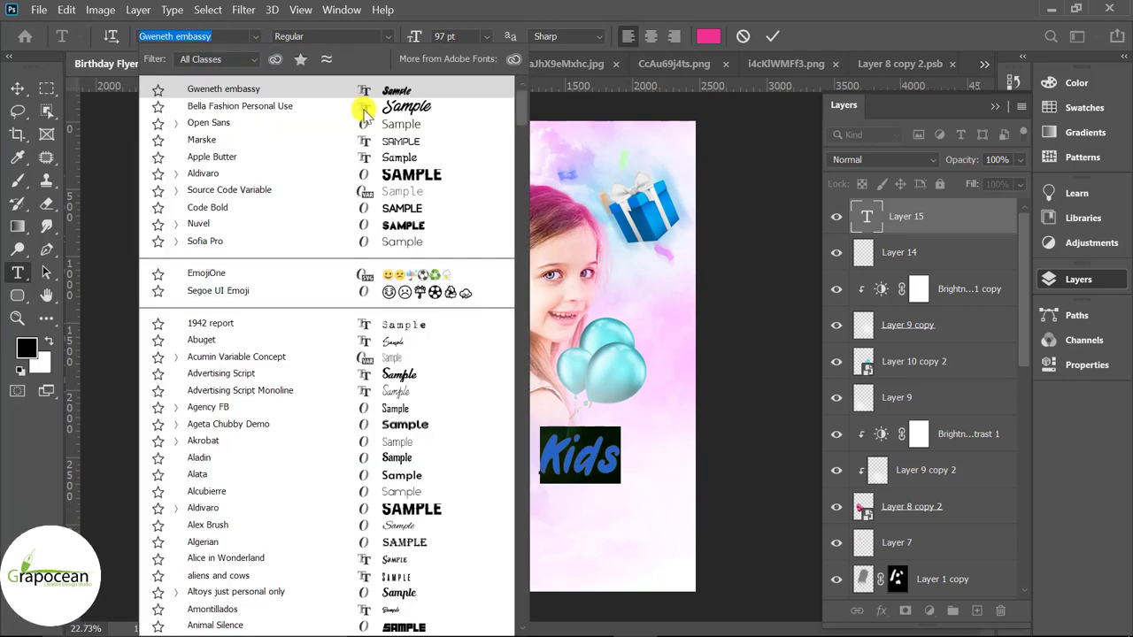
{"action": "left_click", "coordinate": [416, 113]}
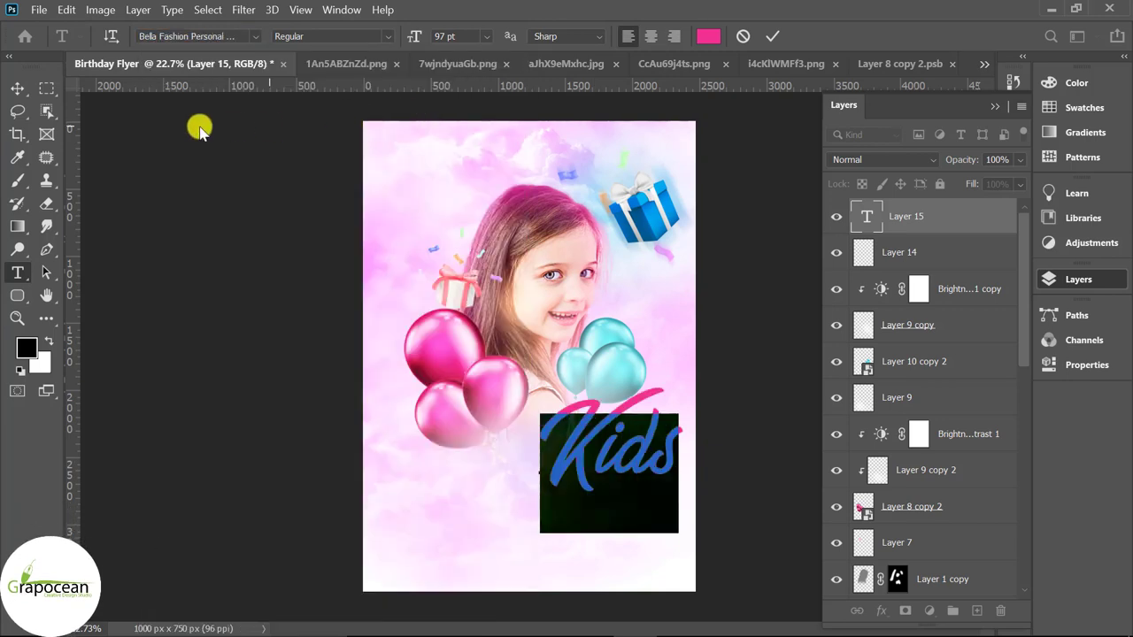
{"action": "left_click", "coordinate": [18, 87]}
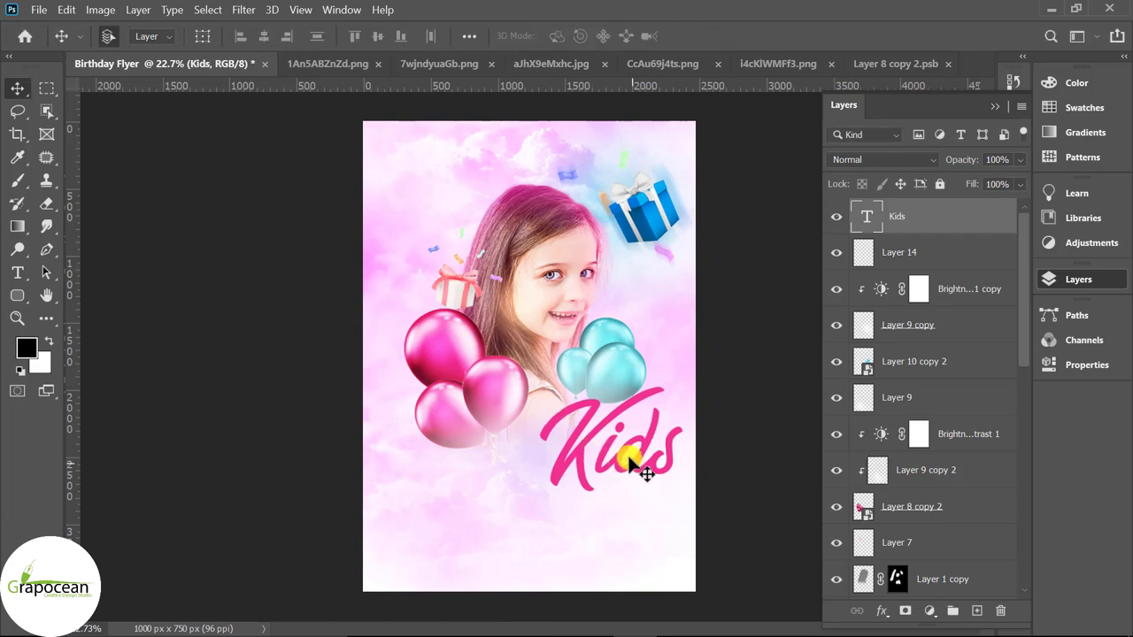
{"action": "left_click_drag", "start_coordinate": [643, 469], "coordinate": [609, 478]}
- Make white the foreground colour and load the Kids letters as a selection
{"action": "key", "text": "x"}
{"action": "scroll", "coordinate": [473, 434], "scroll_direction": "up", "scroll_amount": 3}
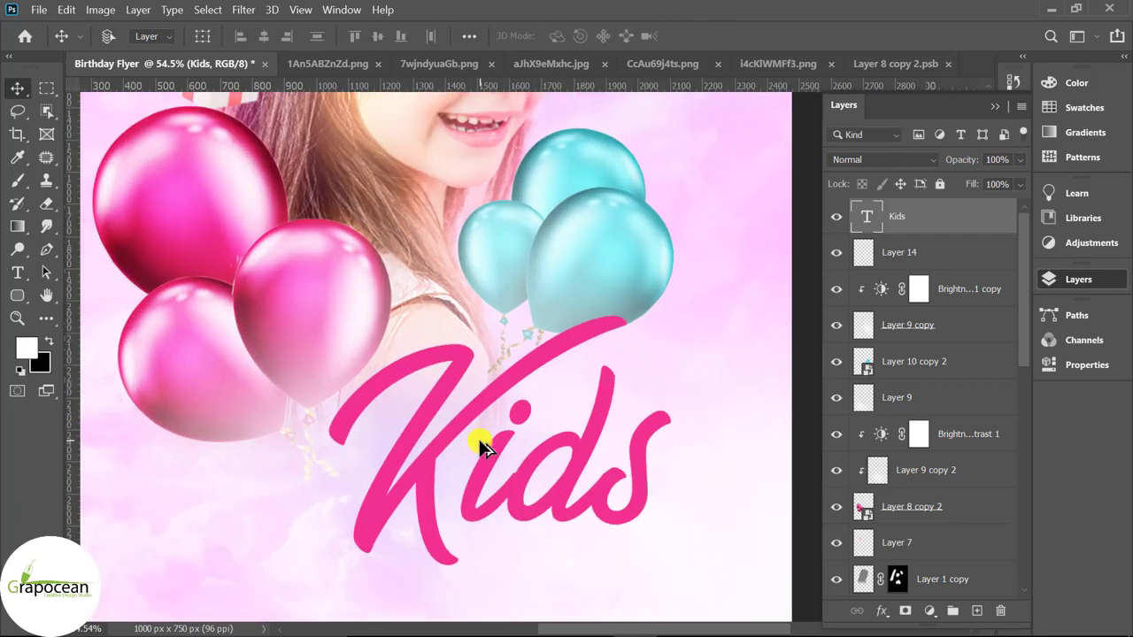
{"action": "scroll", "coordinate": [413, 404], "scroll_direction": "up", "scroll_amount": 2}
{"action": "scroll", "coordinate": [413, 405], "scroll_direction": "up", "scroll_amount": 2}
{"action": "scroll", "coordinate": [441, 399], "scroll_direction": "up", "scroll_amount": 1}
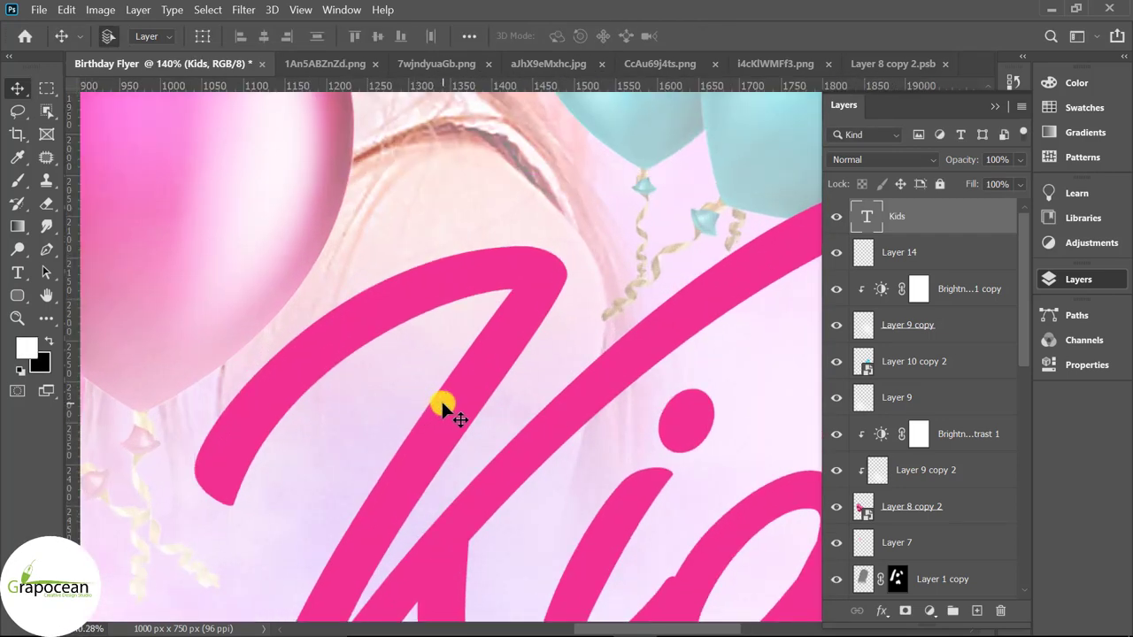
{"action": "left_click", "coordinate": [875, 216], "text": "ctrl"}
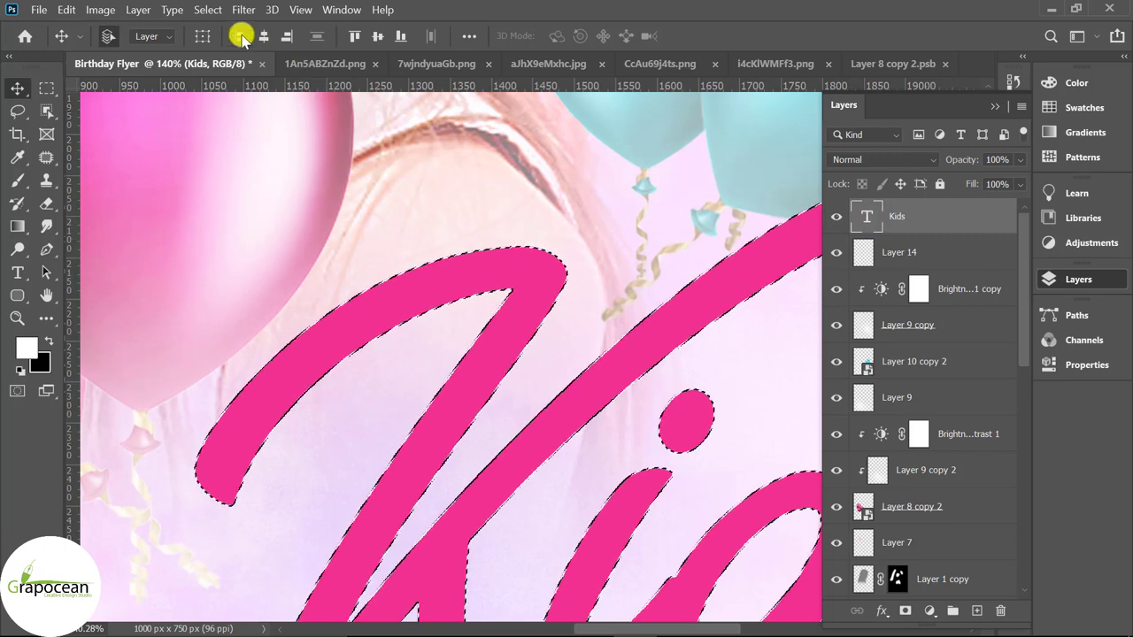
- Contract the Kids selection by 15 pixels
{"action": "left_click", "coordinate": [212, 10]}
{"action": "mouse_move", "coordinate": [265, 244]}
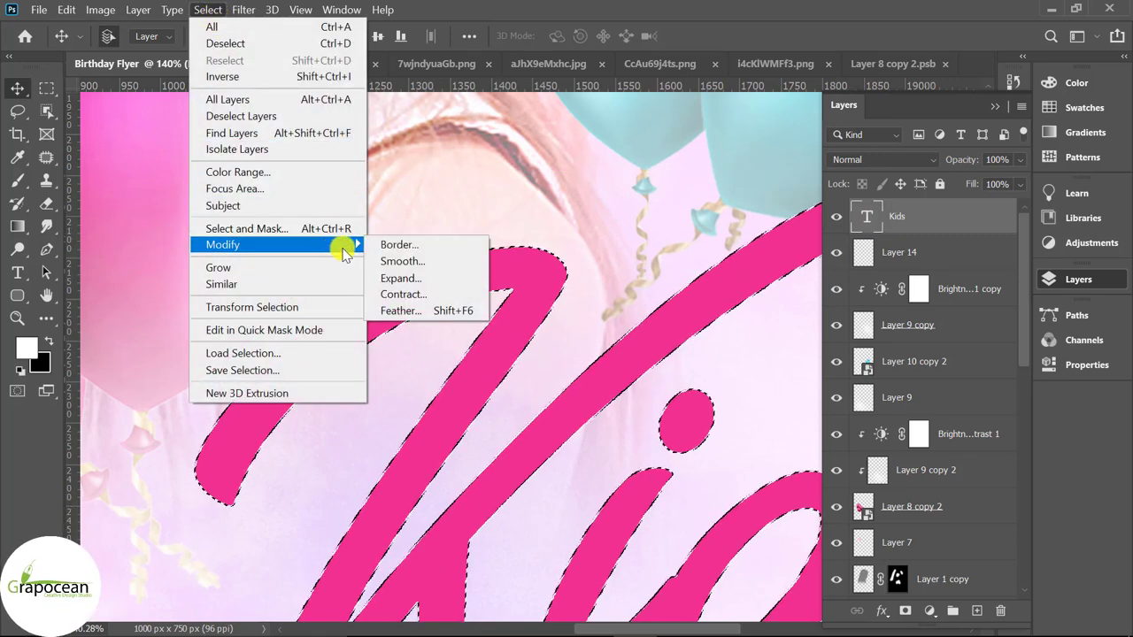
{"action": "left_click", "coordinate": [436, 295]}
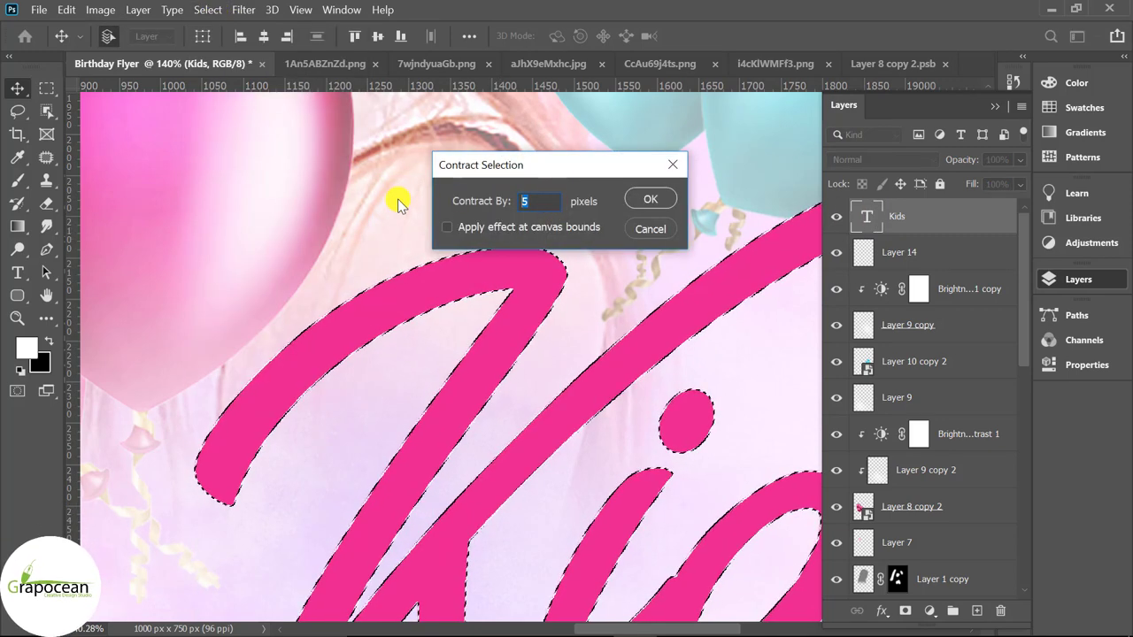
{"action": "type", "text": "11"}
{"action": "key", "text": "BackSpace"}
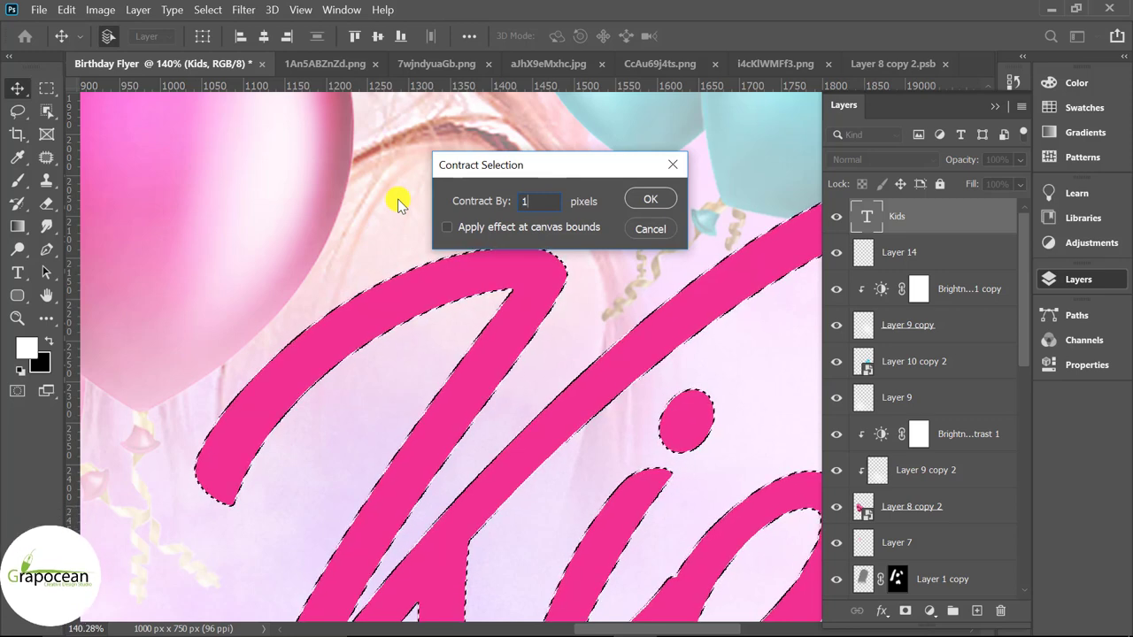
{"action": "type", "text": "5"}
{"action": "key", "text": "Return"}
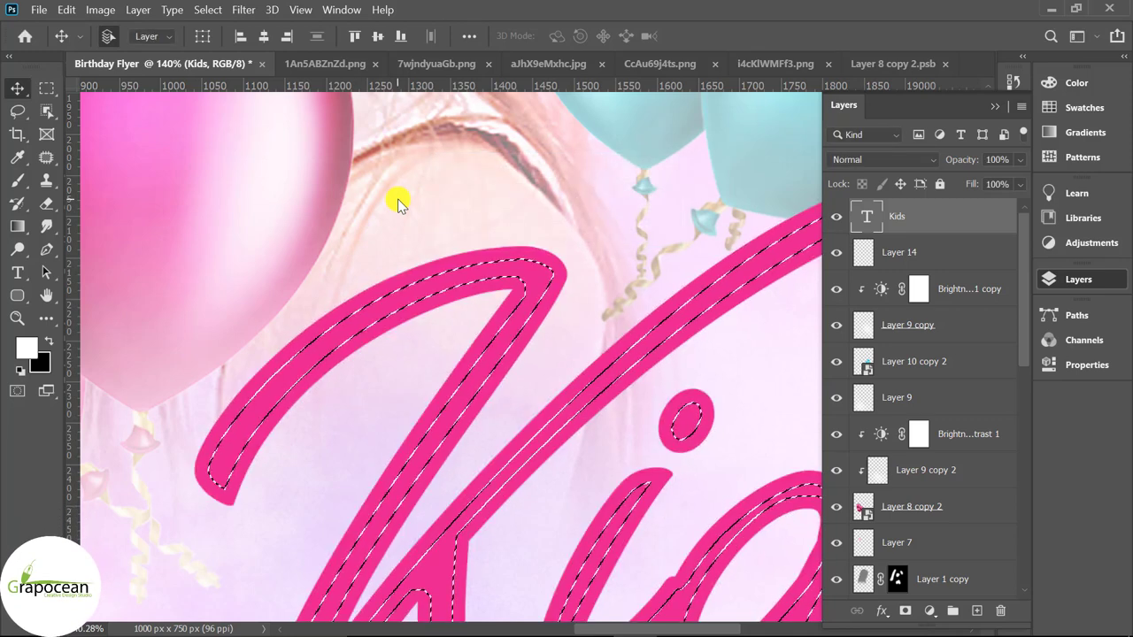
- Choose the regular Brush tool and add a new empty layer above Kids
{"action": "scroll", "coordinate": [396, 266], "scroll_direction": "up", "scroll_amount": 2}
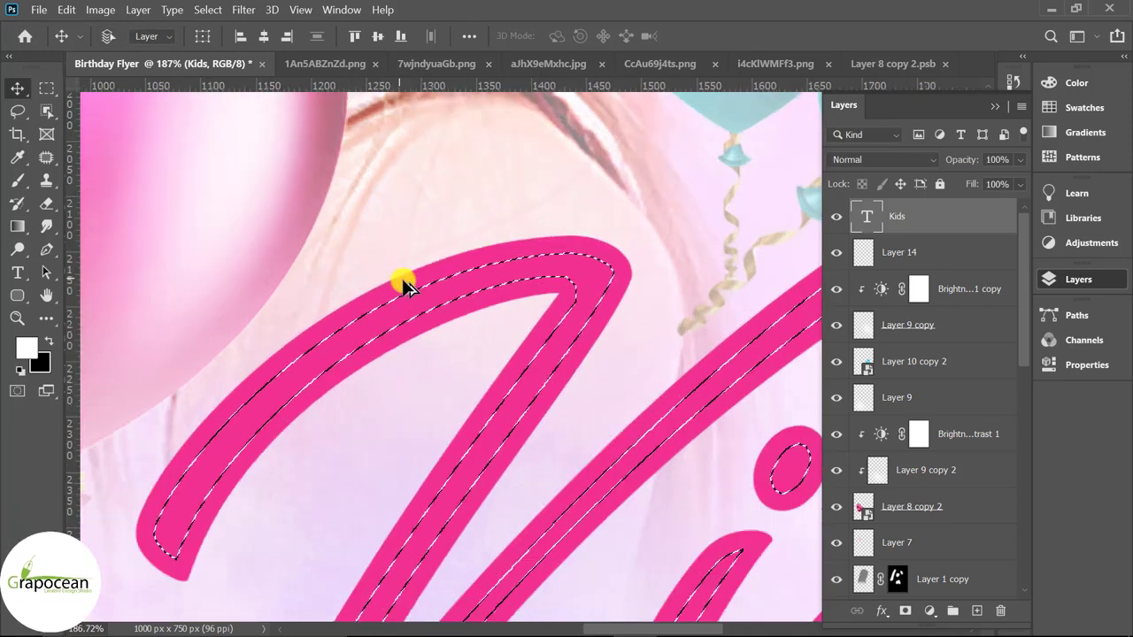
{"action": "left_click", "coordinate": [18, 181]}
{"action": "right_click", "coordinate": [22, 197]}
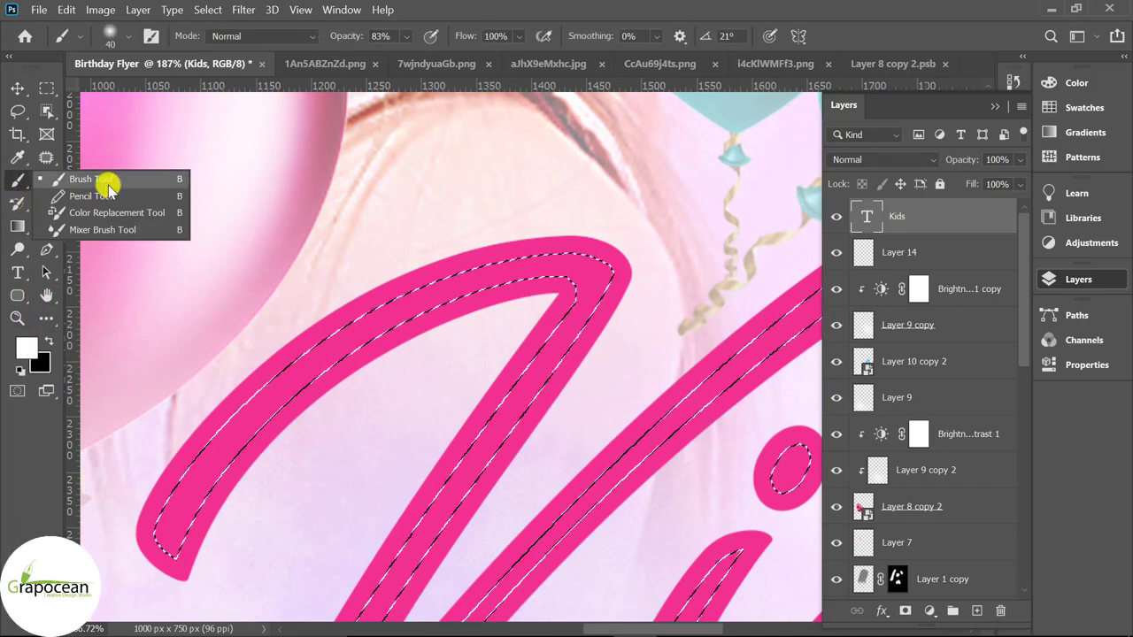
{"action": "left_click", "coordinate": [109, 181]}
{"action": "left_click", "coordinate": [979, 609]}
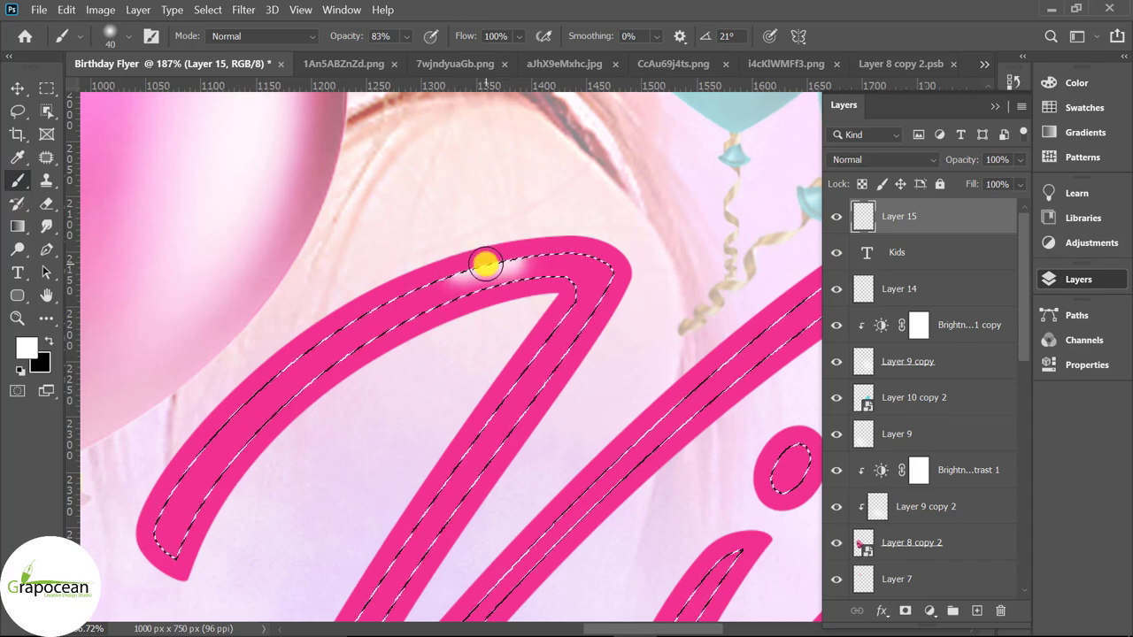
- Paint a white highlight along the top of the K, briefly hiding the selection to check it
{"action": "scroll", "coordinate": [523, 264], "scroll_direction": "up", "scroll_amount": 2}
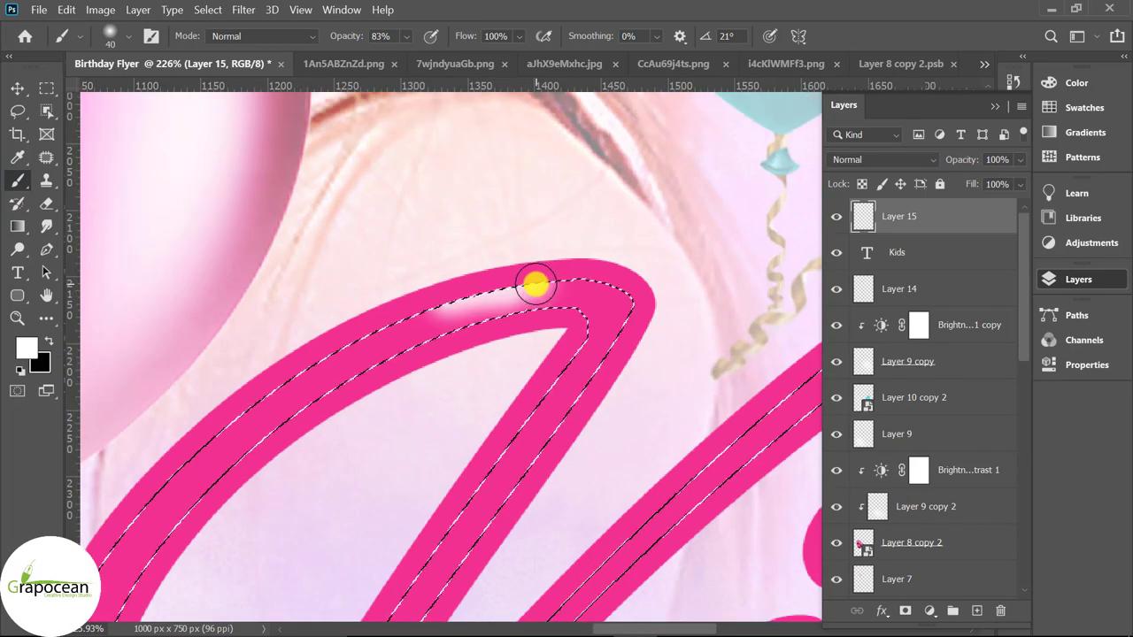
{"action": "left_click_drag", "start_coordinate": [535, 283], "coordinate": [384, 308]}
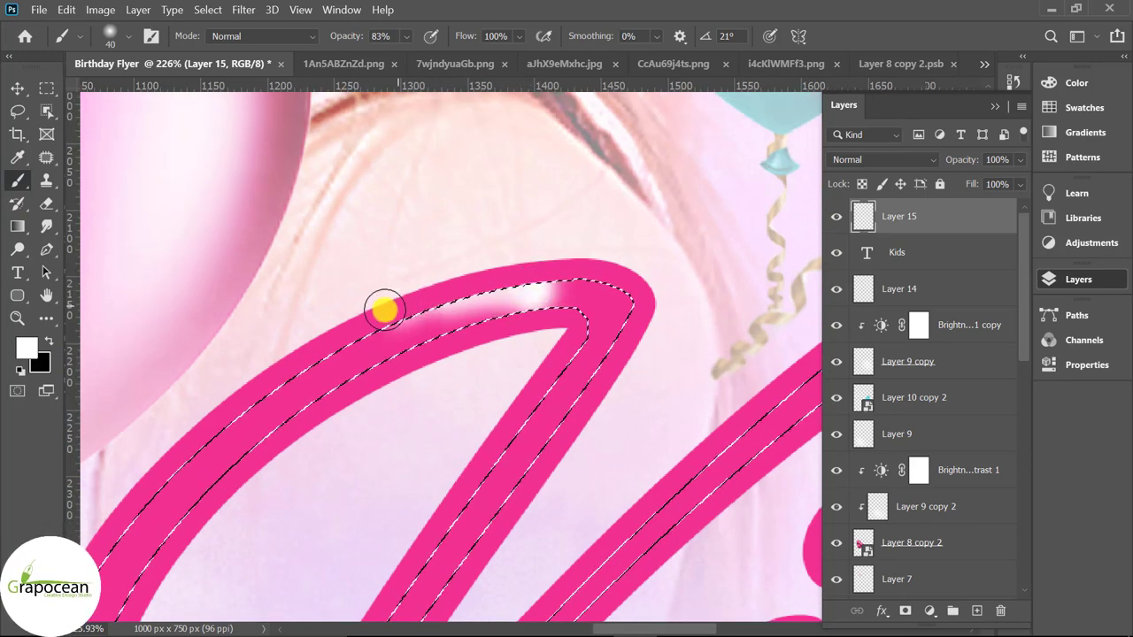
{"action": "scroll", "coordinate": [370, 380], "scroll_direction": "down", "scroll_amount": 3}
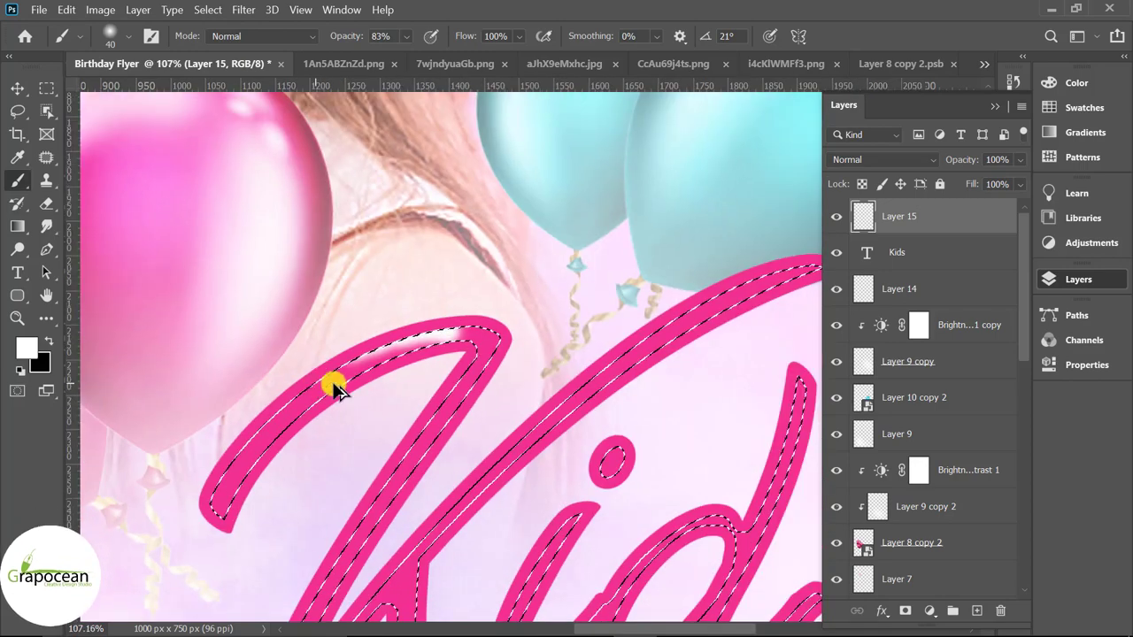
{"action": "scroll", "coordinate": [303, 380], "scroll_direction": "down", "scroll_amount": 1}
{"action": "key", "text": "ctrl+d"}
{"action": "scroll", "coordinate": [590, 376], "scroll_direction": "down", "scroll_amount": 2}
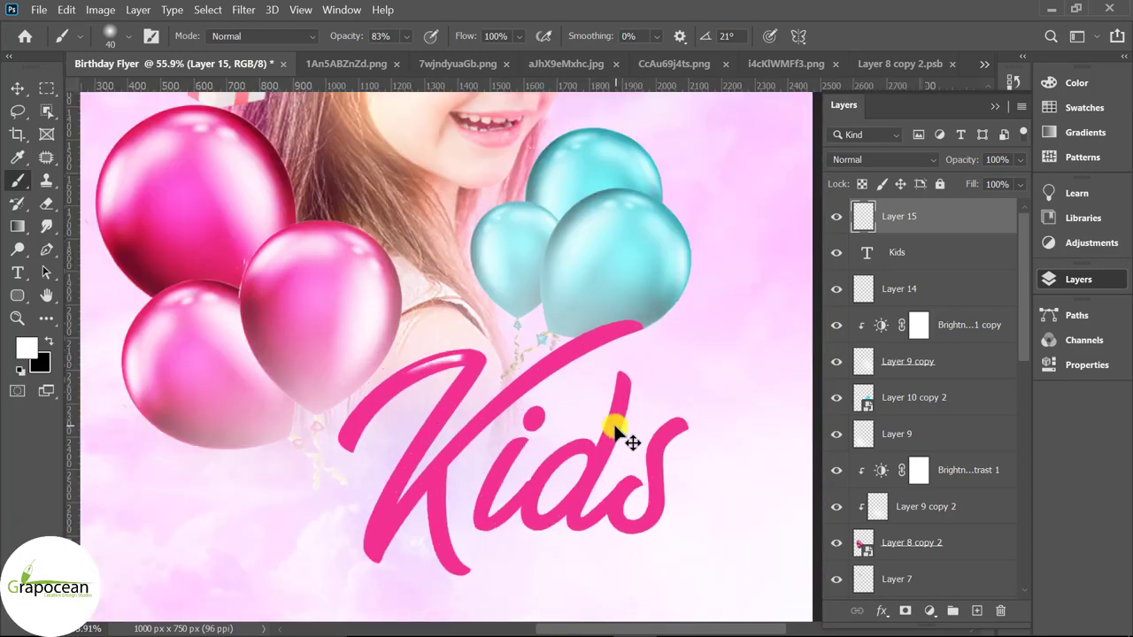
{"action": "key", "text": "ctrl+shift+d"}
{"action": "scroll", "coordinate": [632, 443], "scroll_direction": "up", "scroll_amount": 3}
{"action": "scroll", "coordinate": [341, 443], "scroll_direction": "up", "scroll_amount": 1}
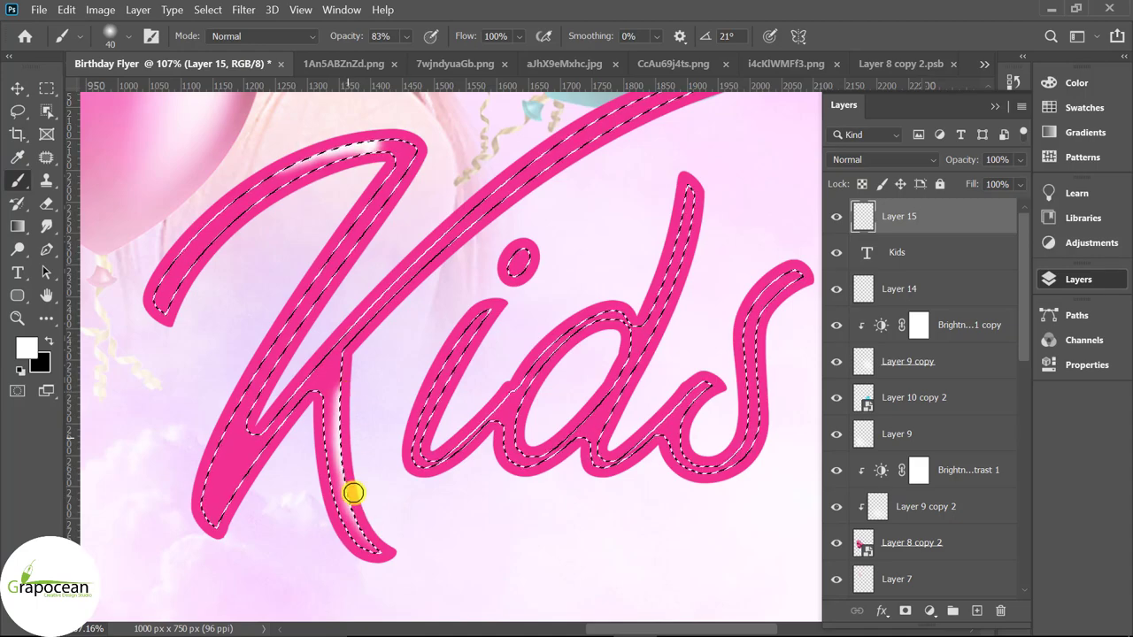
{"action": "scroll", "coordinate": [253, 513], "scroll_direction": "down", "scroll_amount": 1}
{"action": "scroll", "coordinate": [362, 256], "scroll_direction": "up", "scroll_amount": 1}
{"action": "scroll", "coordinate": [416, 350], "scroll_direction": "down", "scroll_amount": 2}
{"action": "scroll", "coordinate": [612, 244], "scroll_direction": "up", "scroll_amount": 2}
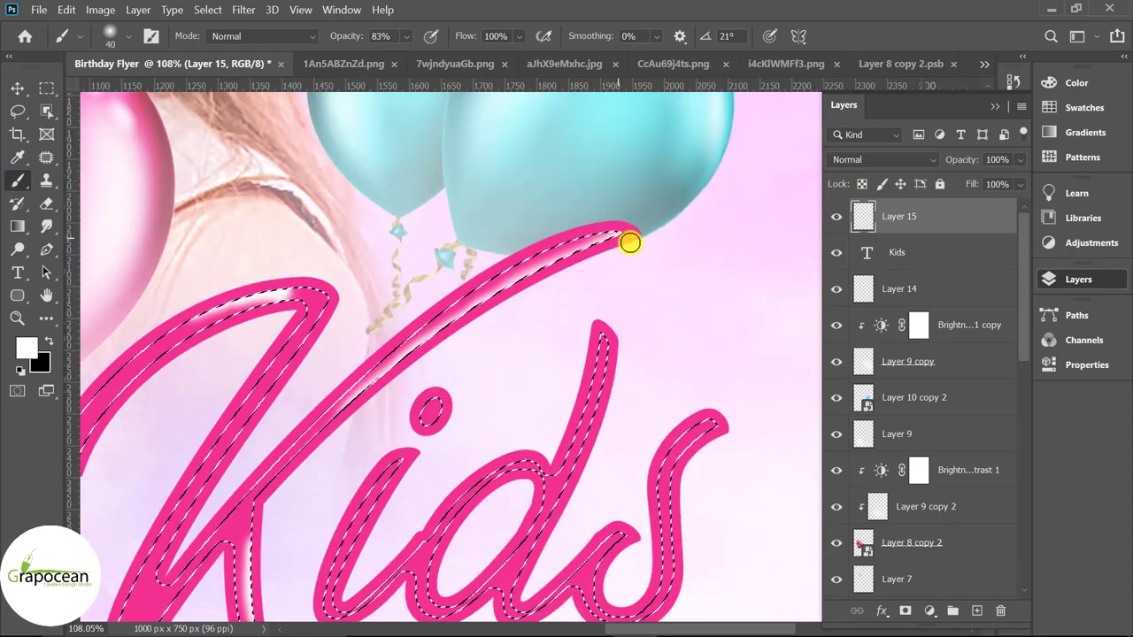
{"action": "scroll", "coordinate": [392, 430], "scroll_direction": "down", "scroll_amount": 1}
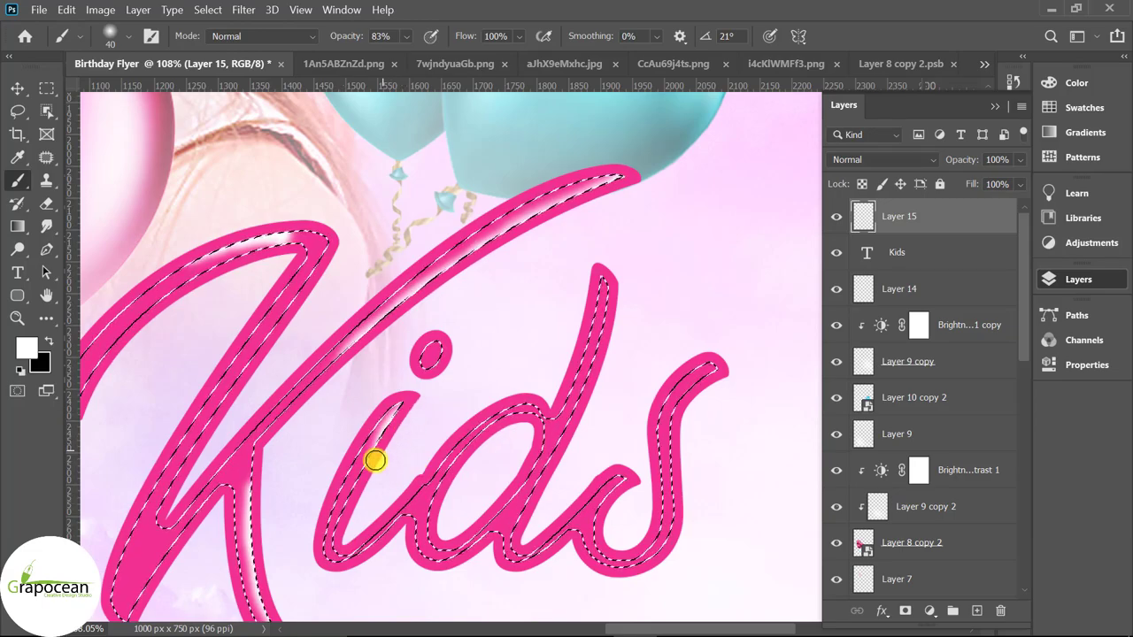
{"action": "scroll", "coordinate": [496, 382], "scroll_direction": "up", "scroll_amount": 2}
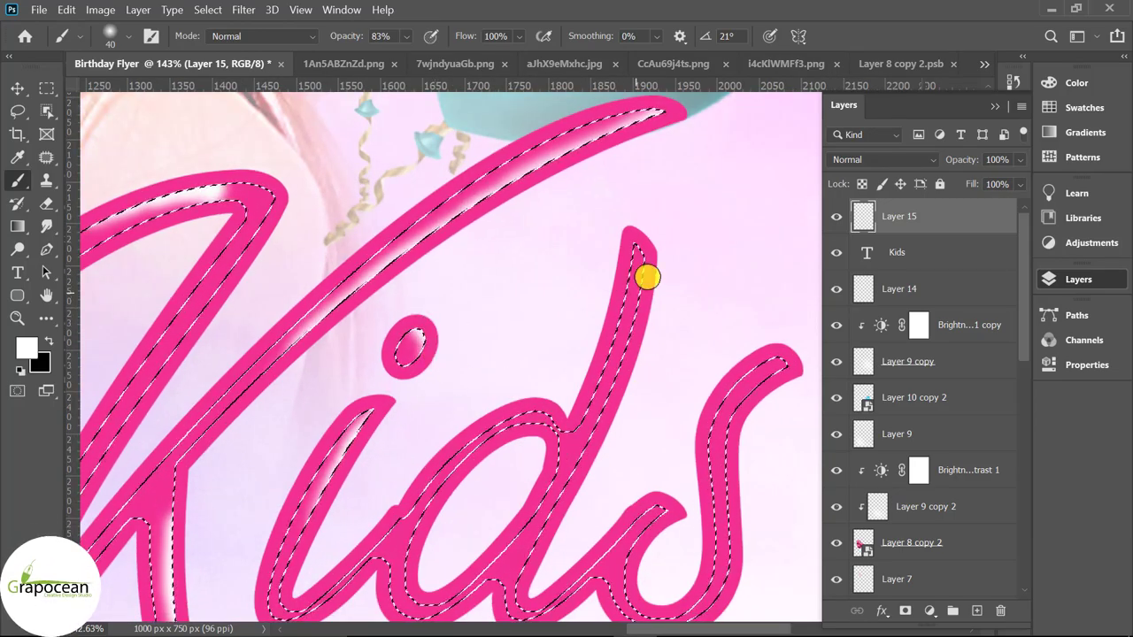
- Paint white highlights down the d and along the s, then deselect and zoom out
{"action": "mouse_move", "coordinate": [646, 274]}
{"action": "left_mouse_down"}
{"action": "mouse_move", "coordinate": [602, 333]}
{"action": "mouse_move", "coordinate": [628, 401]}
{"action": "left_mouse_up"}
{"action": "scroll", "coordinate": [629, 402], "scroll_direction": "down", "scroll_amount": 1}
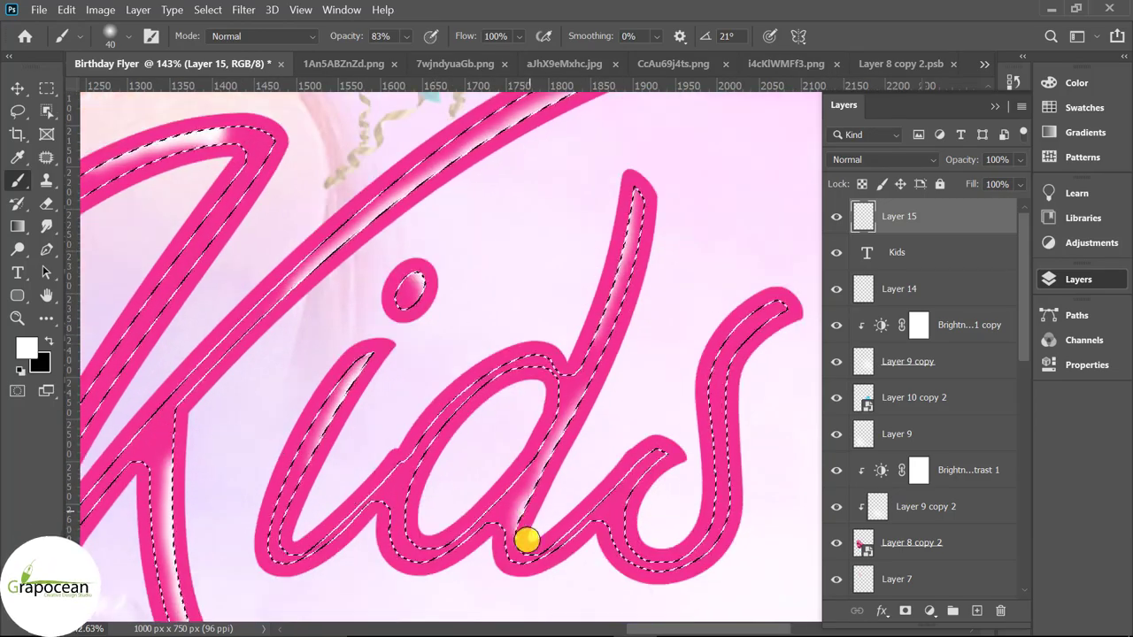
{"action": "left_click_drag", "start_coordinate": [567, 499], "coordinate": [526, 540]}
{"action": "left_click_drag", "start_coordinate": [779, 310], "coordinate": [690, 406]}
{"action": "left_click_drag", "start_coordinate": [705, 448], "coordinate": [670, 460]}
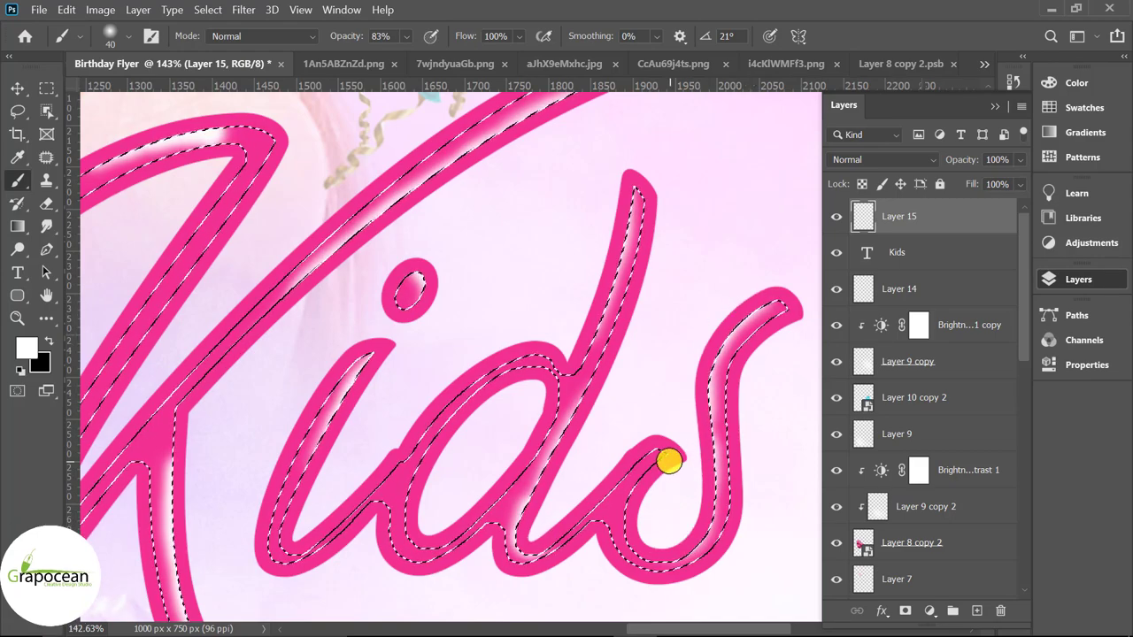
{"action": "key", "text": "ctrl+d"}
{"action": "key", "text": "m"}
{"action": "key", "text": "ctrl+0"}
{"action": "scroll", "coordinate": [663, 509], "scroll_direction": "up", "scroll_amount": 3}
- Load the Kids selection, sample its pink as foreground, and pick a large soft brush
{"action": "left_click", "coordinate": [868, 253], "text": "ctrl"}
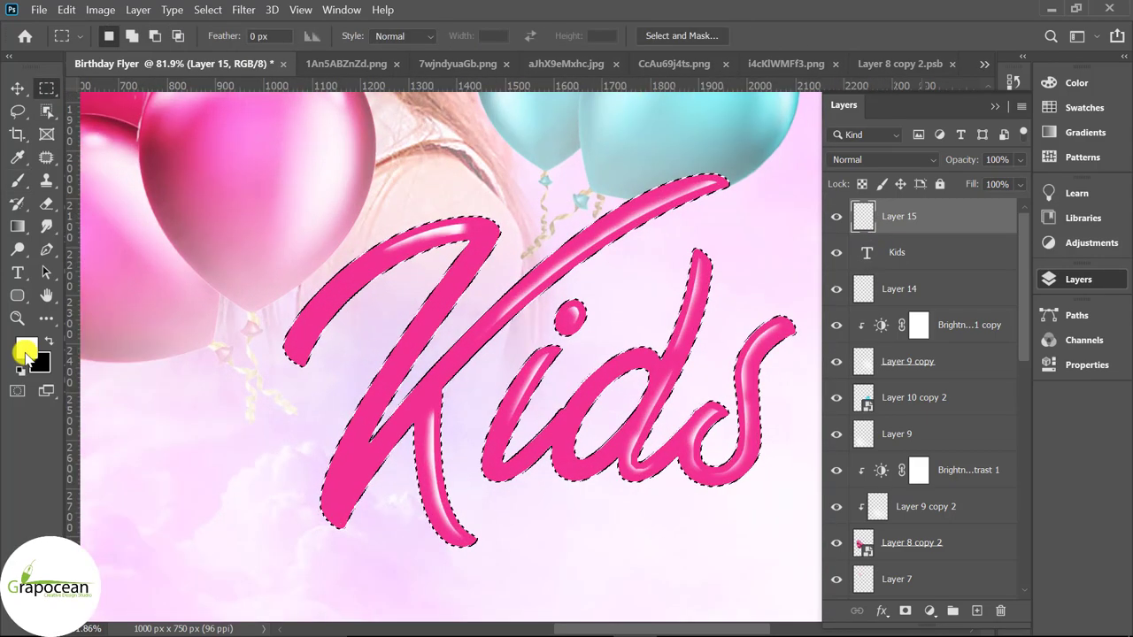
{"action": "left_click", "coordinate": [26, 348]}
{"action": "left_click", "coordinate": [337, 301]}
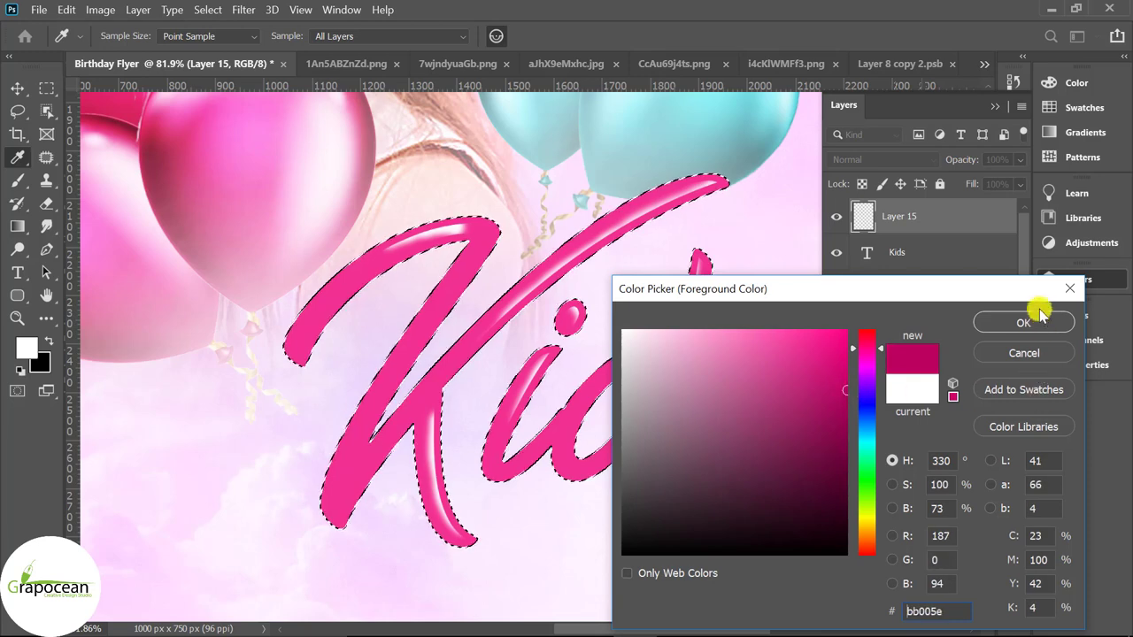
{"action": "left_click", "coordinate": [1023, 322]}
{"action": "right_click", "coordinate": [16, 180]}
{"action": "left_click", "coordinate": [71, 172]}
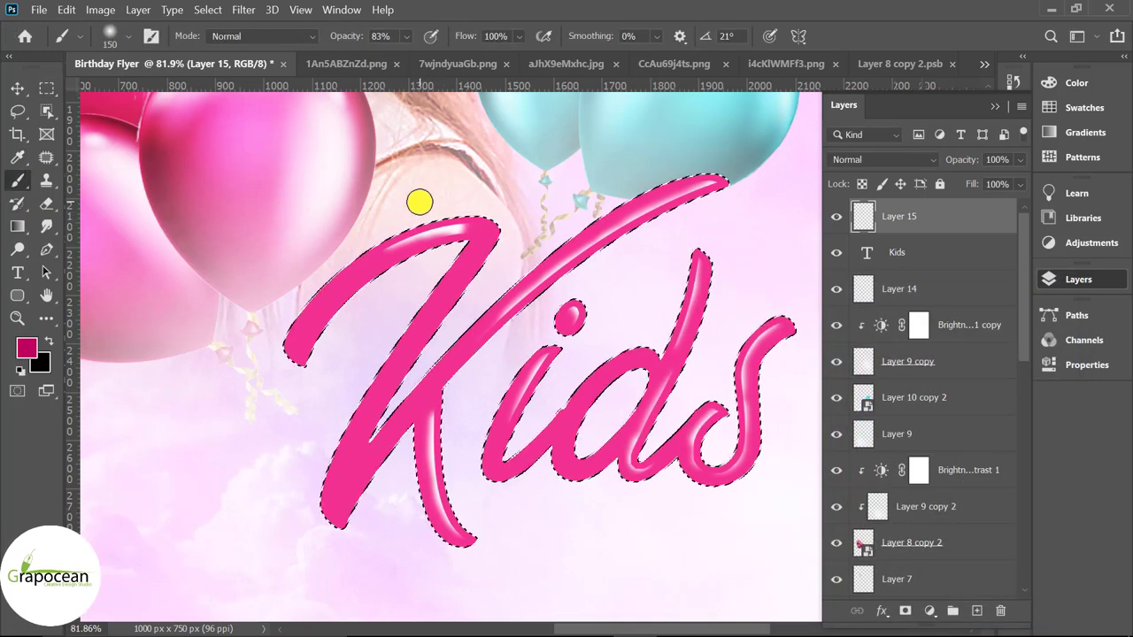
{"action": "key", "text": "bracketright"}
{"action": "key", "text": "bracketright"}
{"action": "key", "text": "bracketright"}
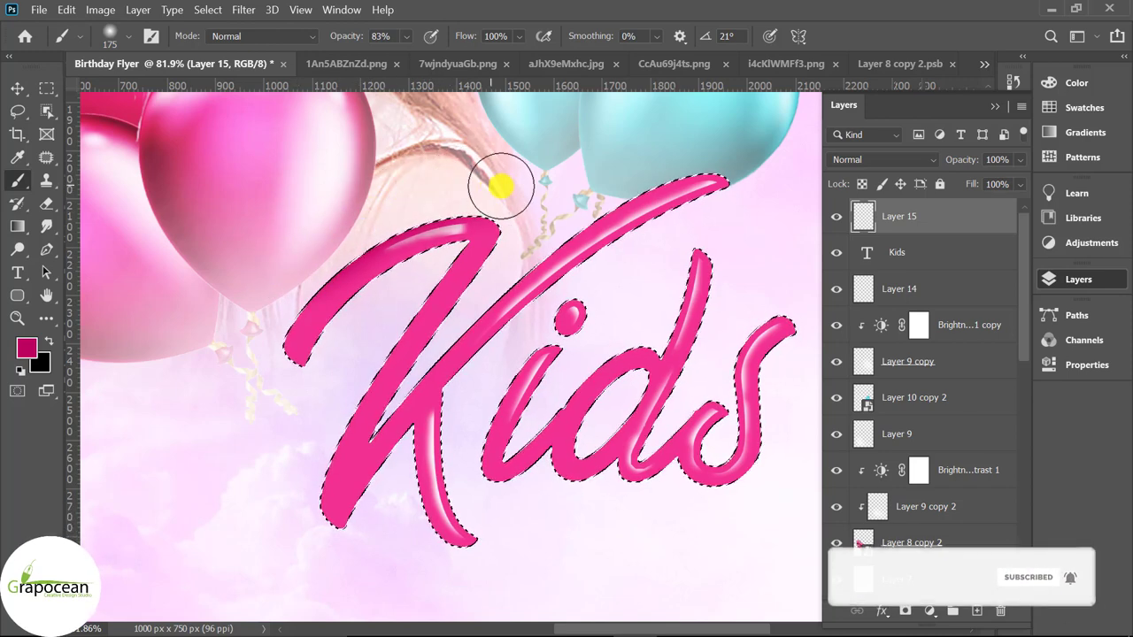
- Shade the K, i and d with darker magenta, then deselect and zoom out
{"action": "left_click", "coordinate": [28, 348]}
{"action": "left_click", "coordinate": [846, 411]}
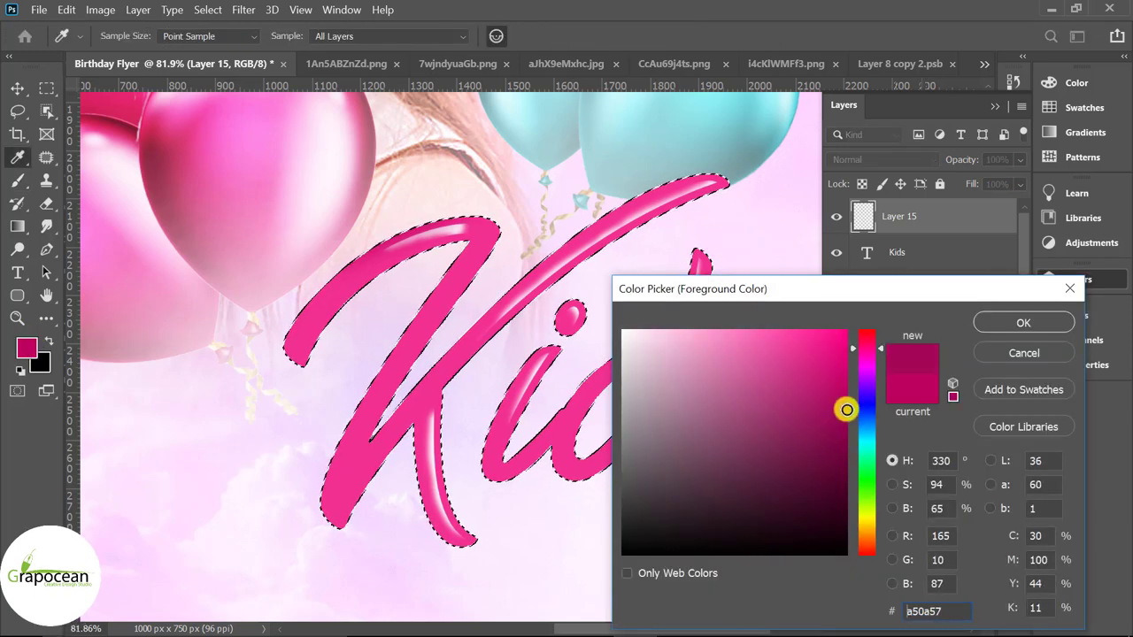
{"action": "left_click", "coordinate": [1023, 323]}
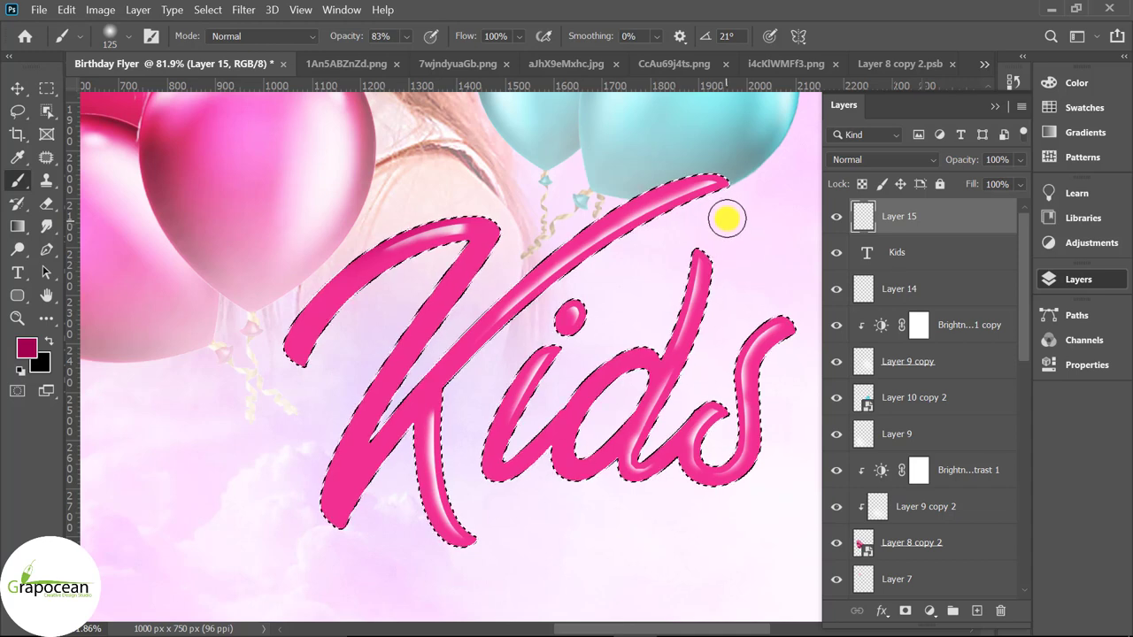
{"action": "key", "text": "bracketleft"}
{"action": "key", "text": "bracketleft"}
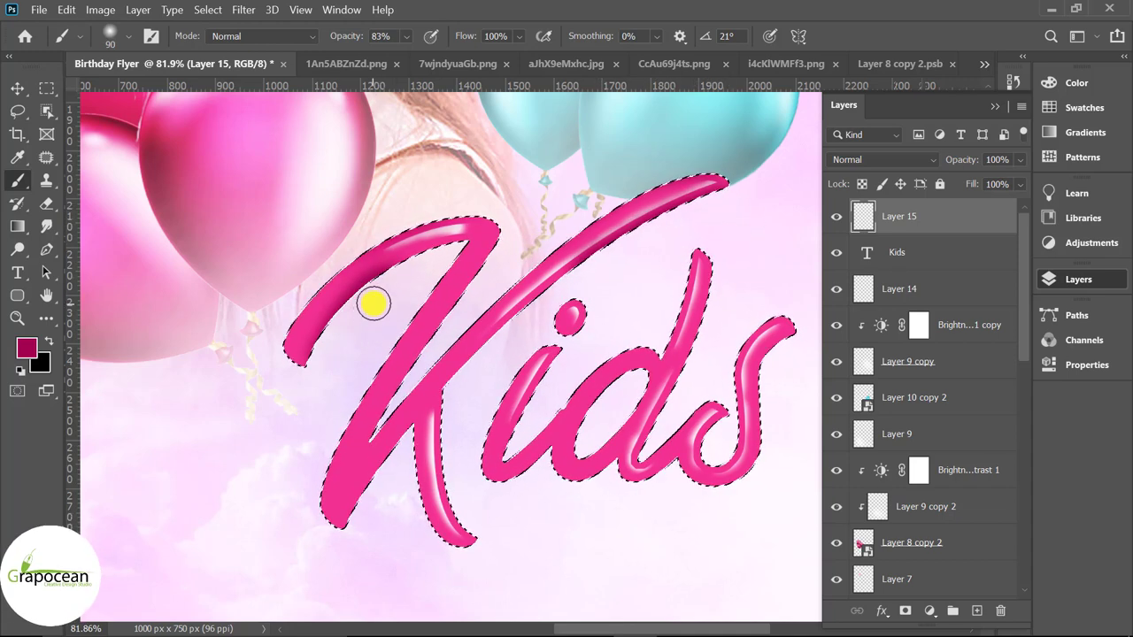
{"action": "mouse_move", "coordinate": [389, 292]}
{"action": "left_mouse_down"}
{"action": "mouse_move", "coordinate": [310, 369]}
{"action": "mouse_move", "coordinate": [379, 337]}
{"action": "mouse_move", "coordinate": [410, 288]}
{"action": "mouse_move", "coordinate": [473, 448]}
{"action": "mouse_move", "coordinate": [524, 331]}
{"action": "left_mouse_up"}
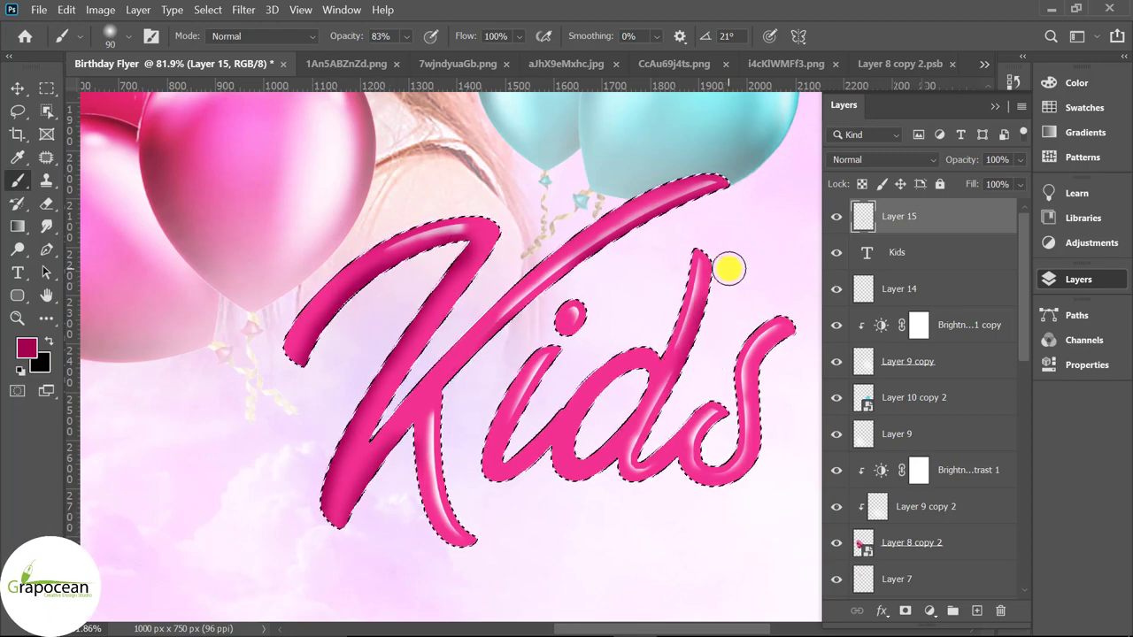
{"action": "mouse_move", "coordinate": [729, 266]}
{"action": "left_mouse_down"}
{"action": "mouse_move", "coordinate": [698, 486]}
{"action": "mouse_move", "coordinate": [785, 357]}
{"action": "mouse_move", "coordinate": [673, 509]}
{"action": "mouse_move", "coordinate": [602, 493]}
{"action": "mouse_move", "coordinate": [503, 395]}
{"action": "left_mouse_up"}
{"action": "left_click", "coordinate": [47, 88]}
{"action": "key", "text": "ctrl+d"}
{"action": "key", "text": "ctrl+0"}
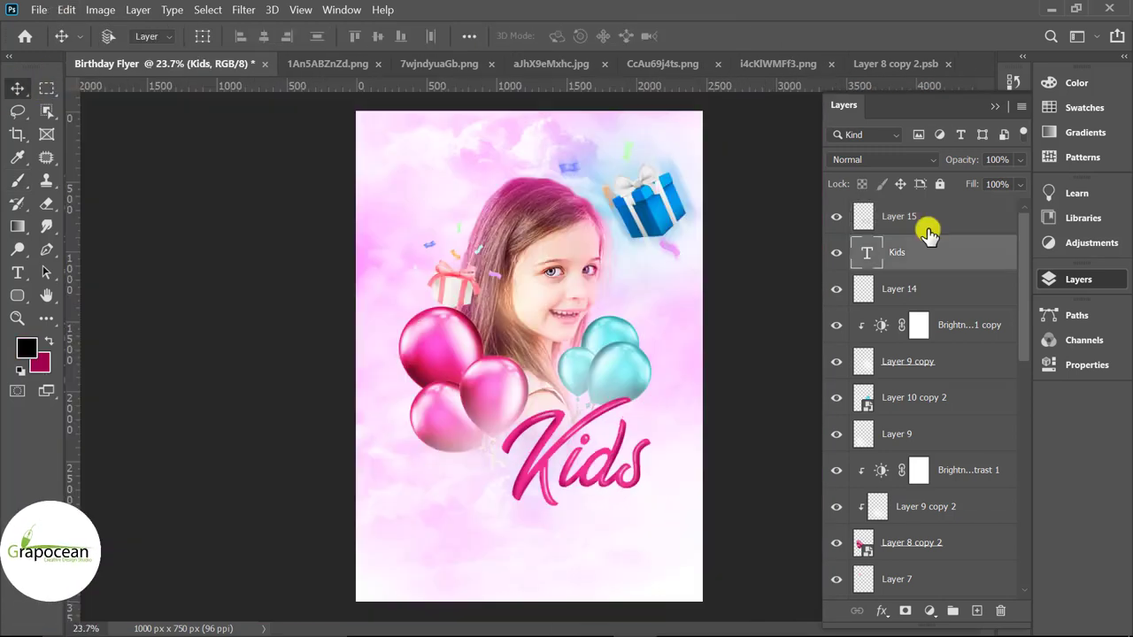
- Scale the Kids lettering and Layer 15 shading to about 113% and reposition them over the balloons
{"action": "left_click", "coordinate": [926, 229], "text": "shift"}
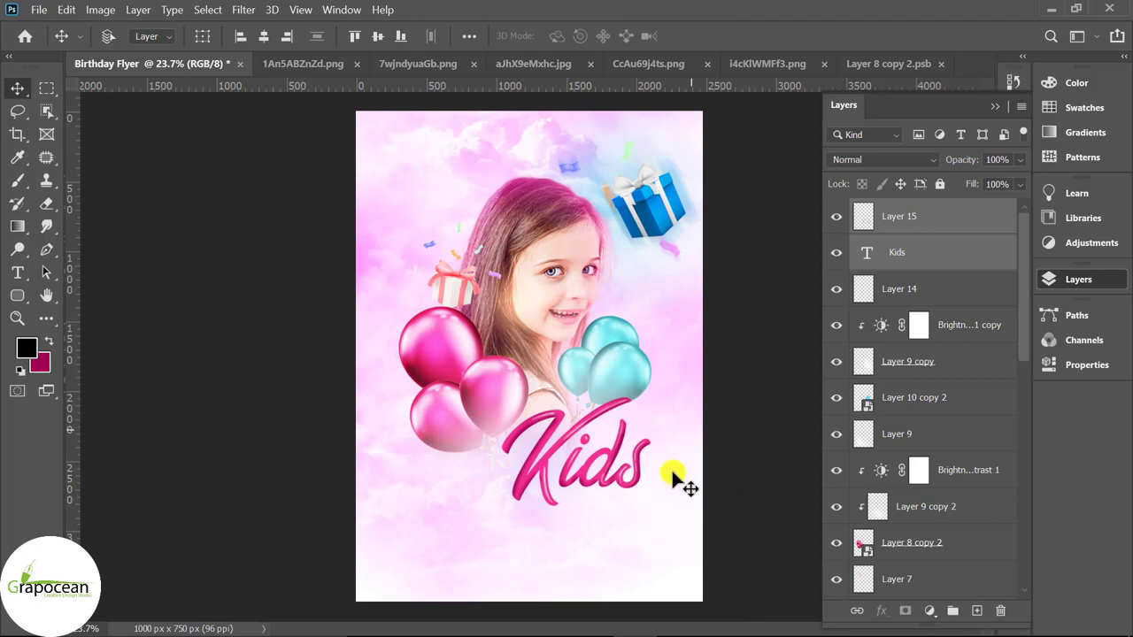
{"action": "key", "text": "ctrl+t"}
{"action": "left_click_drag", "start_coordinate": [648, 505], "coordinate": [680, 526]}
{"action": "mouse_move", "coordinate": [591, 462]}
{"action": "left_mouse_down"}
{"action": "mouse_move", "coordinate": [569, 367]}
{"action": "mouse_move", "coordinate": [559, 447]}
{"action": "left_mouse_up"}
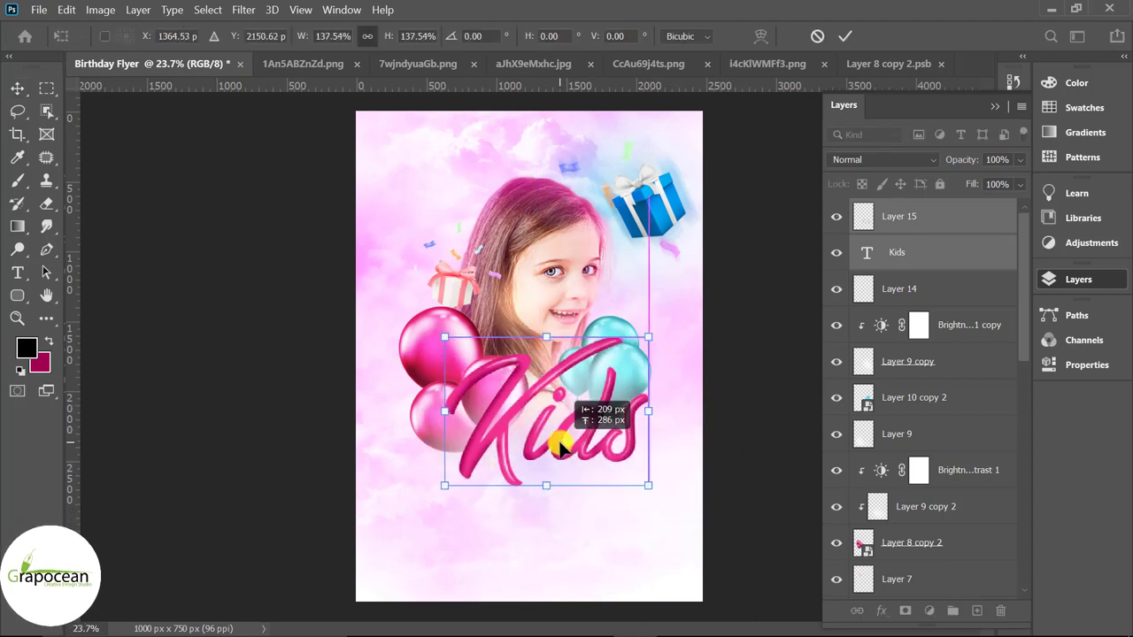
{"action": "left_click_drag", "start_coordinate": [648, 485], "coordinate": [631, 472]}
{"action": "mouse_move", "coordinate": [559, 437]}
{"action": "left_mouse_down"}
{"action": "mouse_move", "coordinate": [567, 459]}
{"action": "mouse_move", "coordinate": [558, 441]}
{"action": "left_mouse_up"}
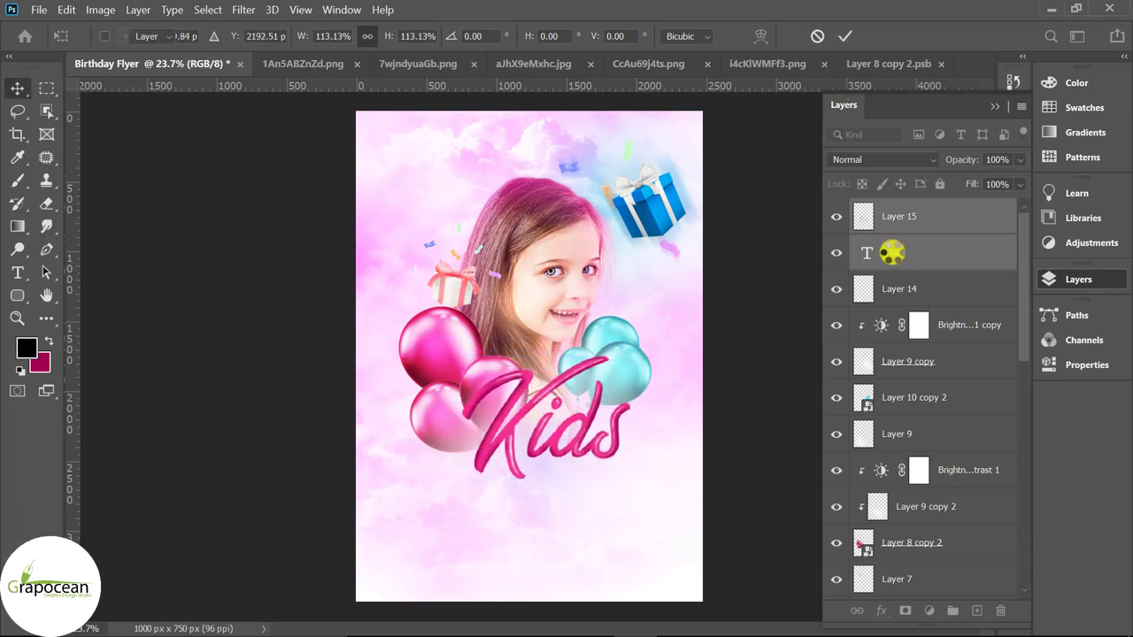
{"action": "left_click", "coordinate": [891, 253]}
- Add a new empty layer above Layer 14
{"action": "scroll", "coordinate": [499, 458], "scroll_direction": "up", "scroll_amount": 2}
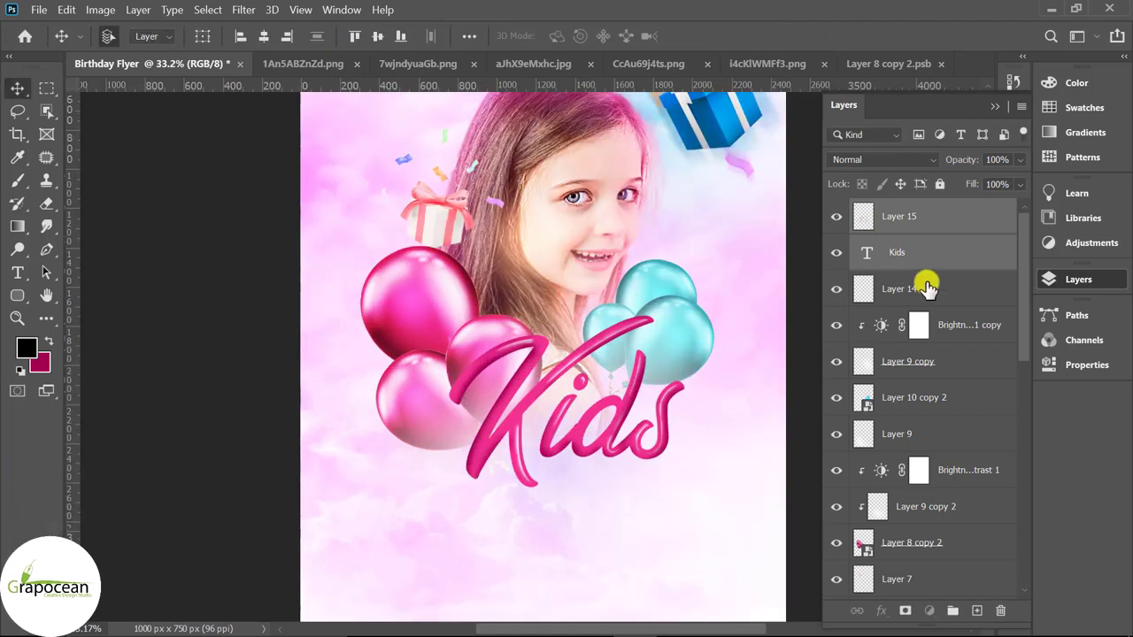
{"action": "left_click", "coordinate": [927, 286]}
{"action": "left_click", "coordinate": [977, 611]}
{"action": "scroll", "coordinate": [587, 413], "scroll_direction": "up", "scroll_amount": 2}
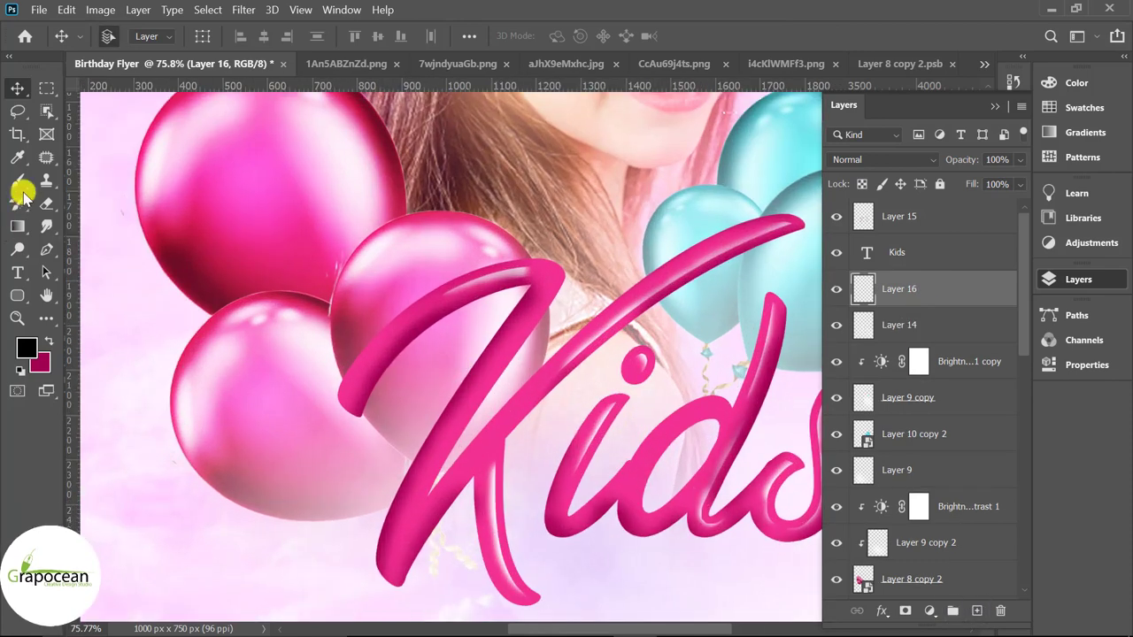
{"action": "left_click", "coordinate": [21, 190]}
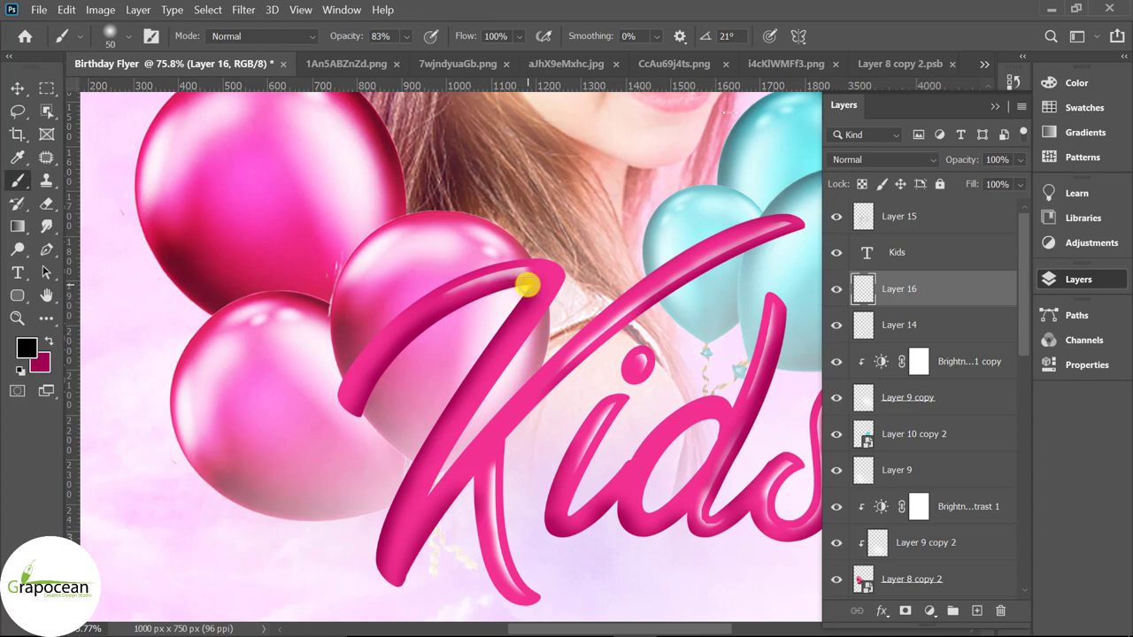
- Try a dark shadow stroke on the K, undo it, and raise Layer 16 opacity to 51%
{"action": "left_click_drag", "start_coordinate": [531, 286], "coordinate": [469, 307]}
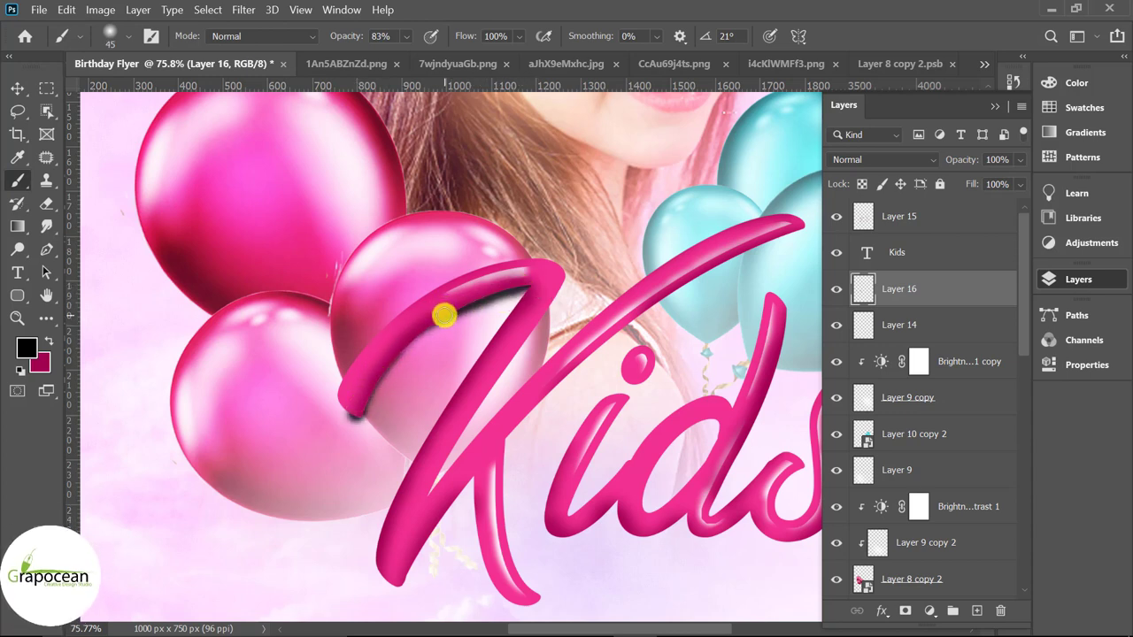
{"action": "key", "text": "ctrl+z"}
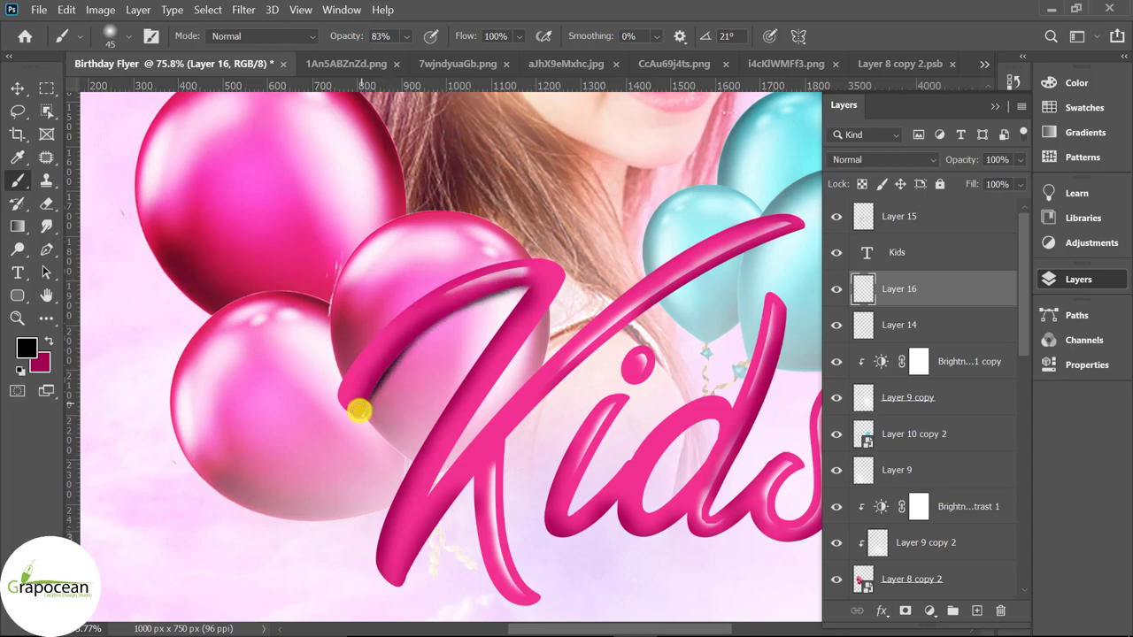
{"action": "scroll", "coordinate": [460, 385], "scroll_direction": "down", "scroll_amount": 3}
{"action": "scroll", "coordinate": [467, 435], "scroll_direction": "down", "scroll_amount": 2}
{"action": "scroll", "coordinate": [481, 417], "scroll_direction": "up", "scroll_amount": 6}
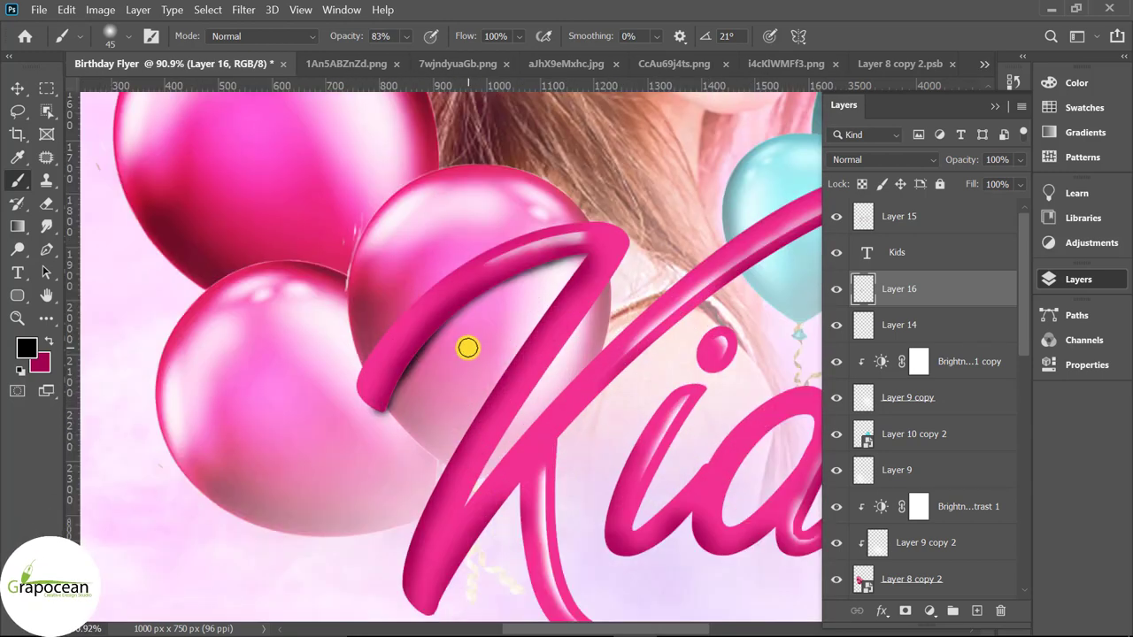
{"action": "left_click_drag", "start_coordinate": [953, 181], "coordinate": [967, 181]}
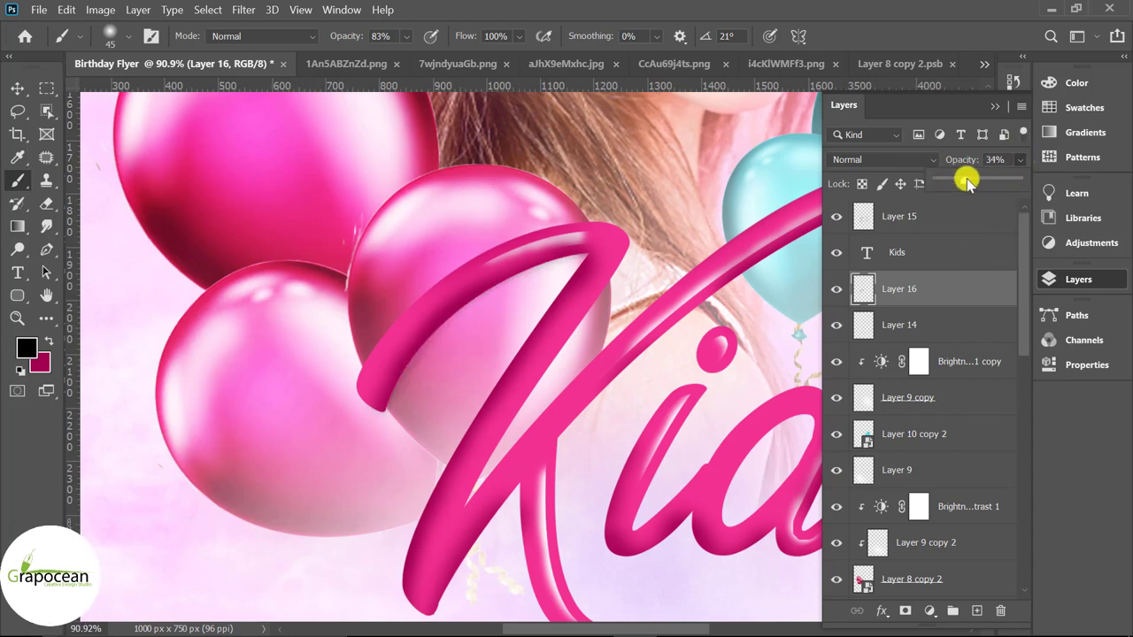
- Zoom in and out around the Kids lettering to review the shading on the flyer
{"action": "scroll", "coordinate": [566, 374], "scroll_direction": "down", "scroll_amount": 2}
{"action": "scroll", "coordinate": [572, 293], "scroll_direction": "up", "scroll_amount": 2}
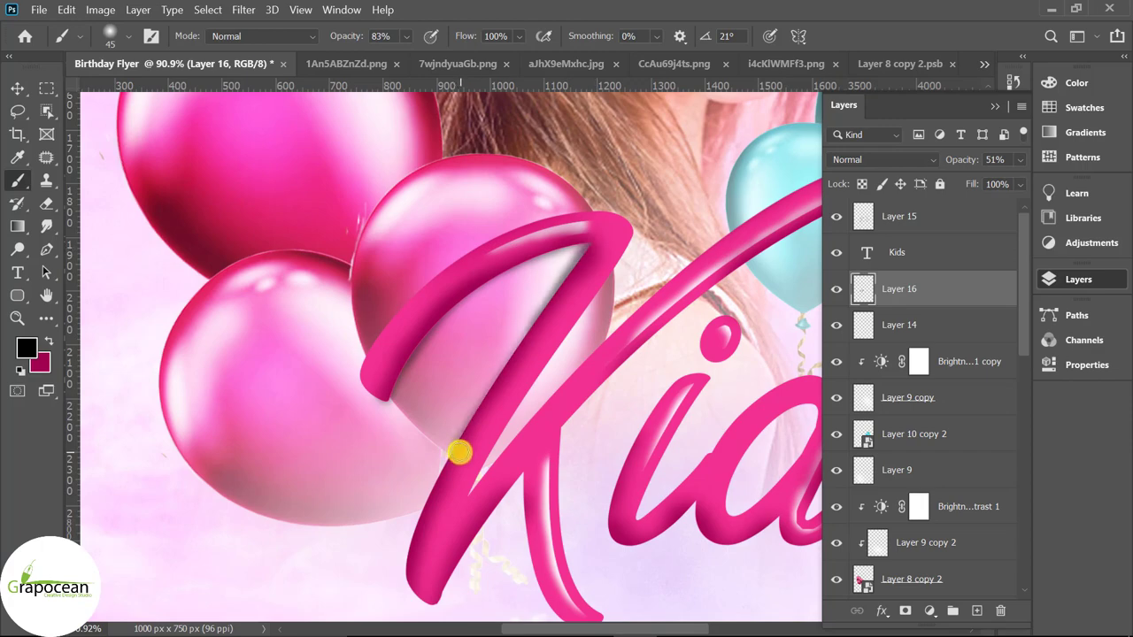
{"action": "scroll", "coordinate": [528, 397], "scroll_direction": "down", "scroll_amount": 2}
{"action": "scroll", "coordinate": [413, 523], "scroll_direction": "up", "scroll_amount": 3}
{"action": "scroll", "coordinate": [524, 488], "scroll_direction": "down", "scroll_amount": 3}
{"action": "scroll", "coordinate": [629, 280], "scroll_direction": "up", "scroll_amount": 2}
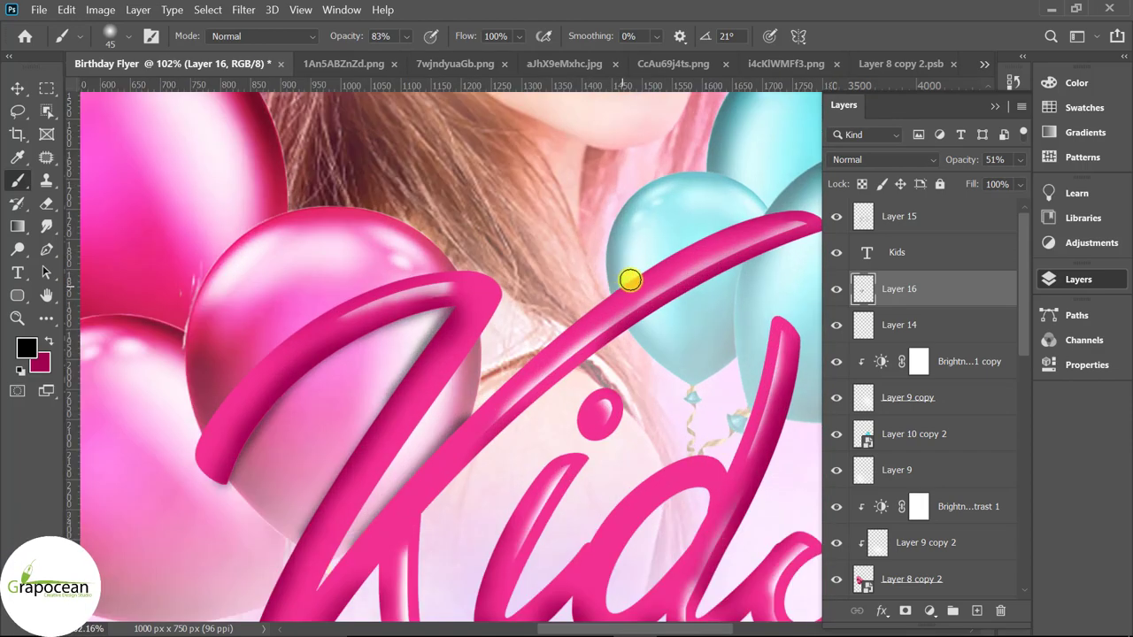
{"action": "scroll", "coordinate": [772, 223], "scroll_direction": "down", "scroll_amount": 2}
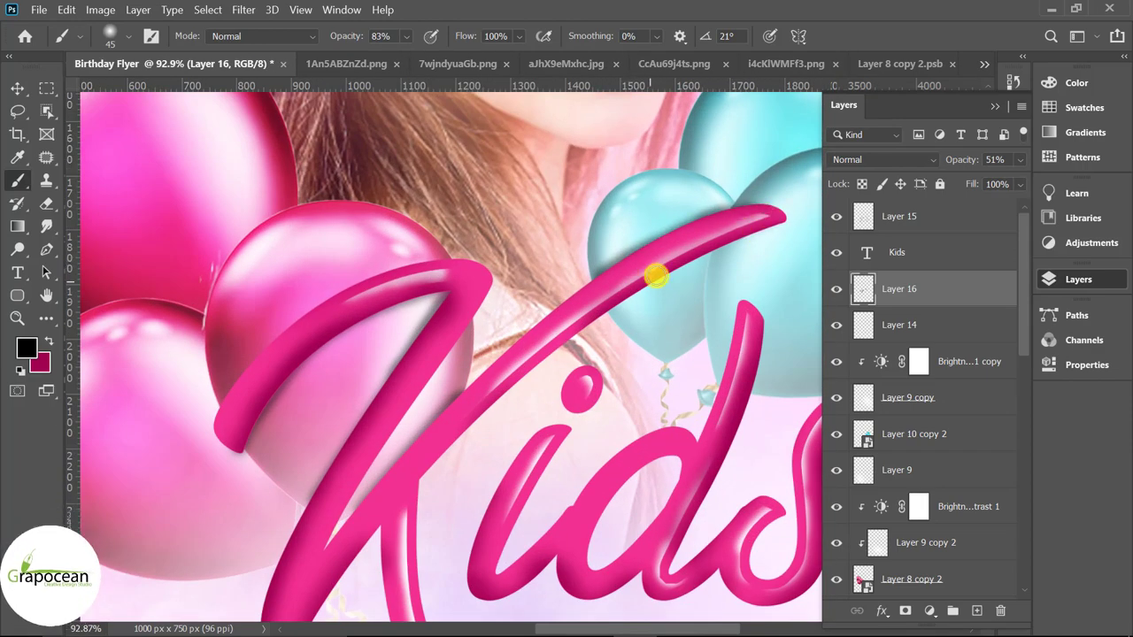
{"action": "scroll", "coordinate": [663, 354], "scroll_direction": "down", "scroll_amount": 2}
{"action": "scroll", "coordinate": [683, 294], "scroll_direction": "up", "scroll_amount": 4}
{"action": "scroll", "coordinate": [717, 382], "scroll_direction": "down", "scroll_amount": 1}
{"action": "scroll", "coordinate": [546, 278], "scroll_direction": "up", "scroll_amount": 1}
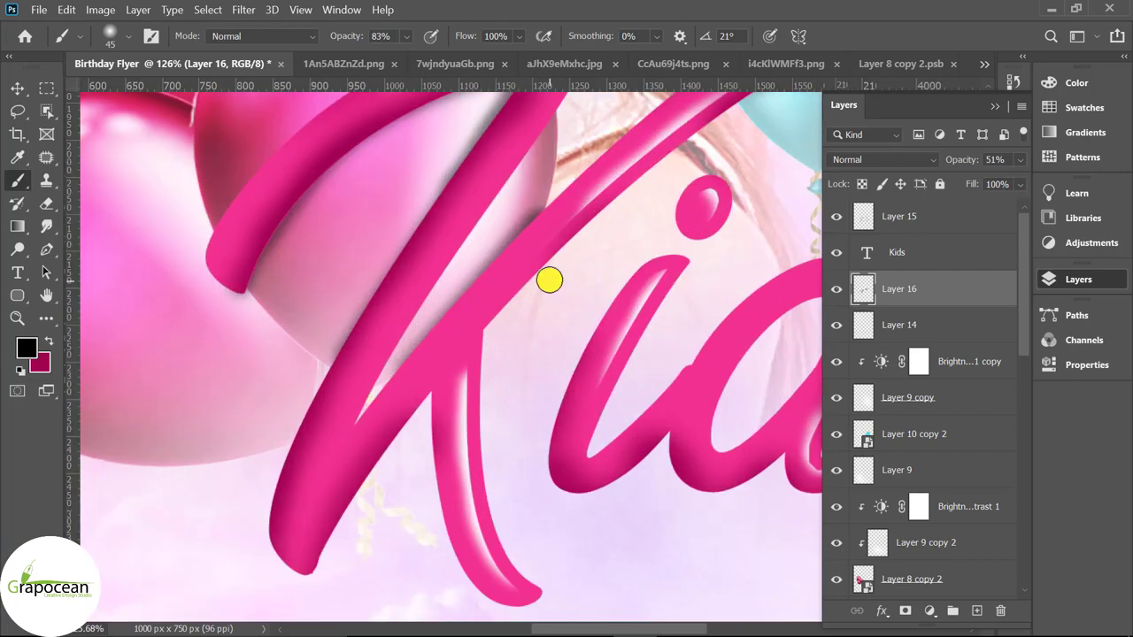
{"action": "scroll", "coordinate": [580, 394], "scroll_direction": "down", "scroll_amount": 2}
{"action": "scroll", "coordinate": [580, 394], "scroll_direction": "up", "scroll_amount": 3}
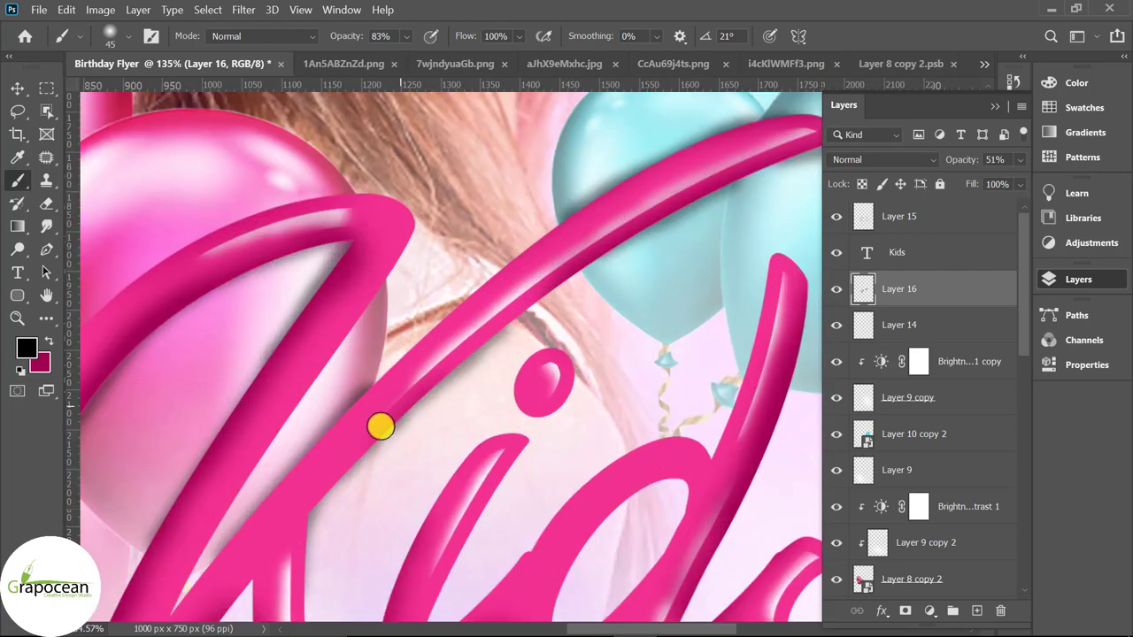
{"action": "scroll", "coordinate": [581, 283], "scroll_direction": "down", "scroll_amount": 1}
{"action": "scroll", "coordinate": [511, 463], "scroll_direction": "down", "scroll_amount": 2}
{"action": "scroll", "coordinate": [528, 408], "scroll_direction": "up", "scroll_amount": 2}
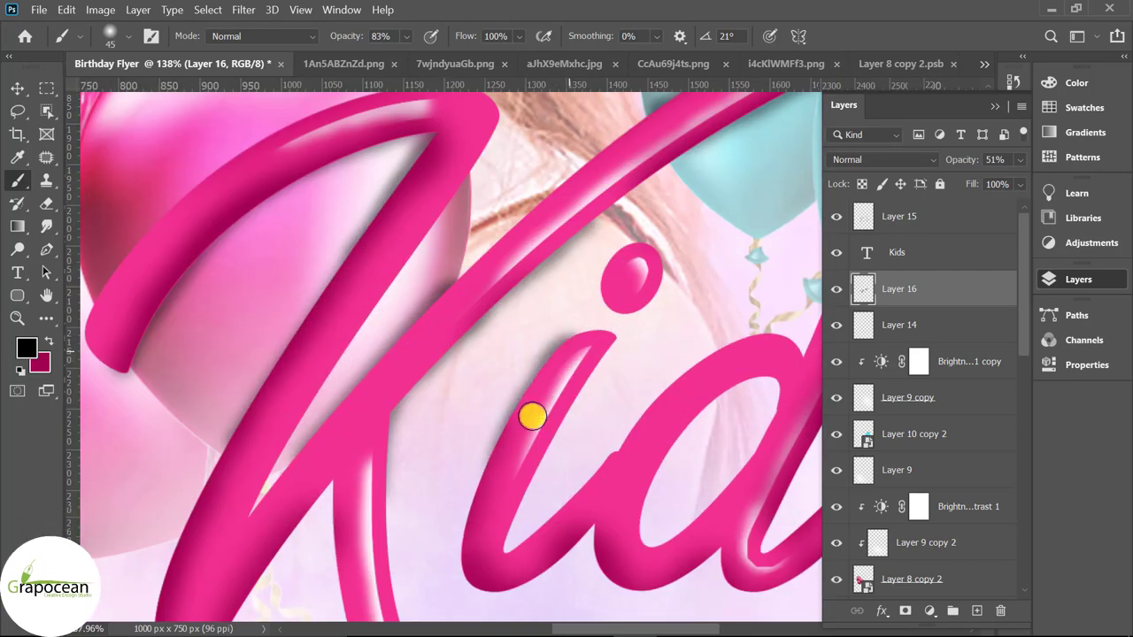
{"action": "scroll", "coordinate": [488, 526], "scroll_direction": "down", "scroll_amount": 2}
{"action": "scroll", "coordinate": [576, 505], "scroll_direction": "up", "scroll_amount": 3}
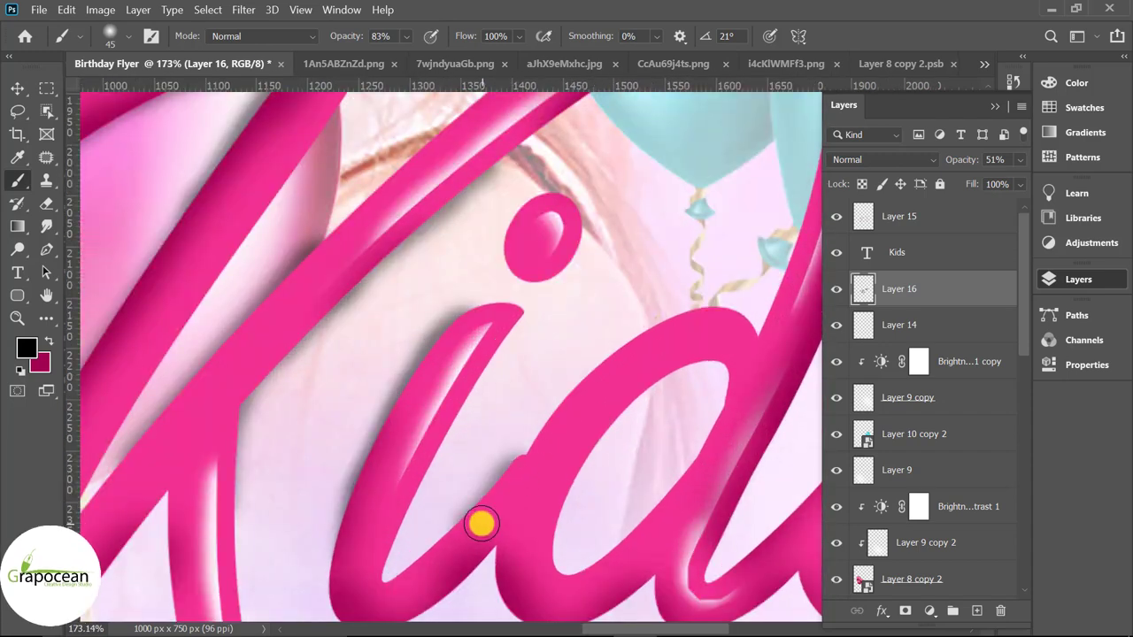
{"action": "scroll", "coordinate": [566, 546], "scroll_direction": "down", "scroll_amount": 3}
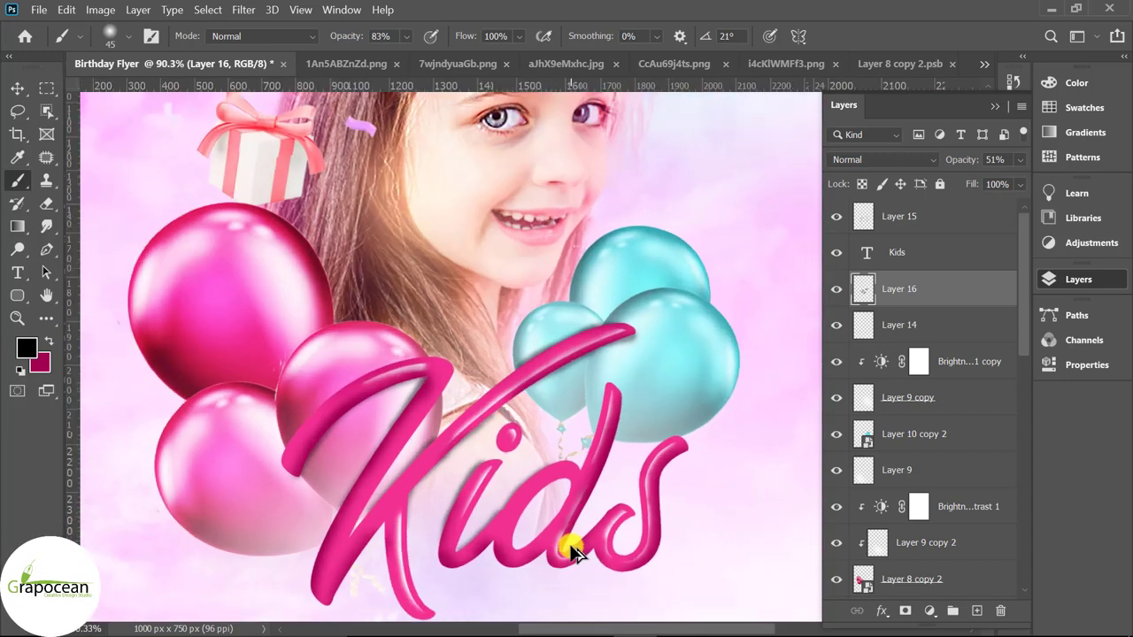
{"action": "scroll", "coordinate": [576, 537], "scroll_direction": "up", "scroll_amount": 2}
{"action": "scroll", "coordinate": [599, 506], "scroll_direction": "down", "scroll_amount": 3}
{"action": "scroll", "coordinate": [600, 506], "scroll_direction": "up", "scroll_amount": 3}
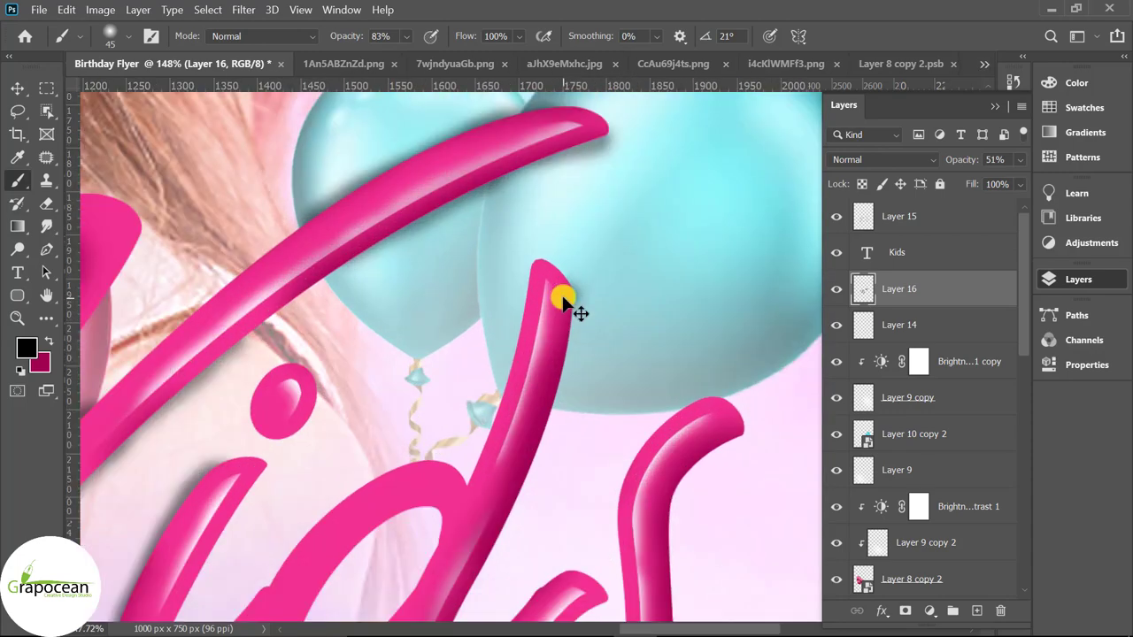
{"action": "scroll", "coordinate": [640, 404], "scroll_direction": "down", "scroll_amount": 2}
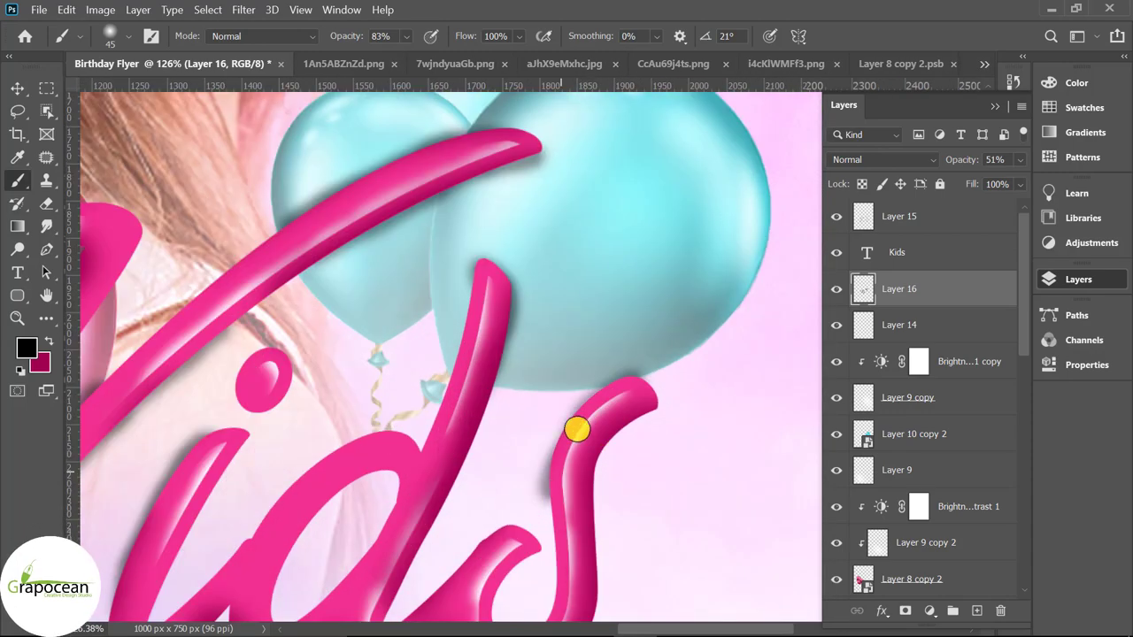
{"action": "scroll", "coordinate": [617, 538], "scroll_direction": "down", "scroll_amount": 2}
{"action": "scroll", "coordinate": [617, 538], "scroll_direction": "up", "scroll_amount": 3}
{"action": "scroll", "coordinate": [536, 549], "scroll_direction": "down", "scroll_amount": 1}
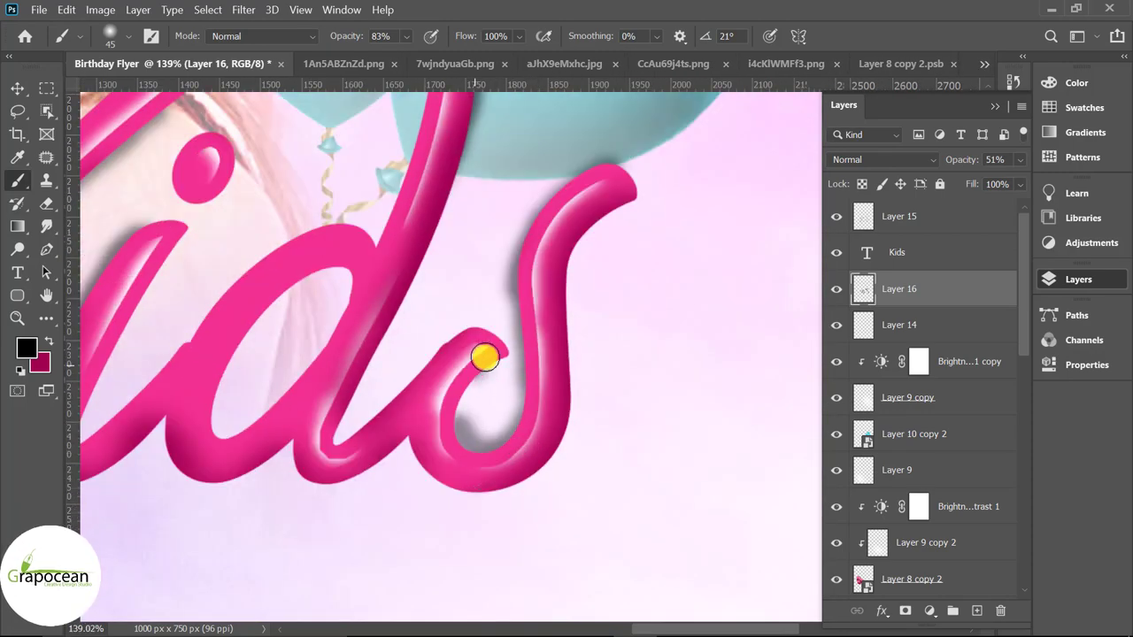
{"action": "scroll", "coordinate": [483, 359], "scroll_direction": "down", "scroll_amount": 3}
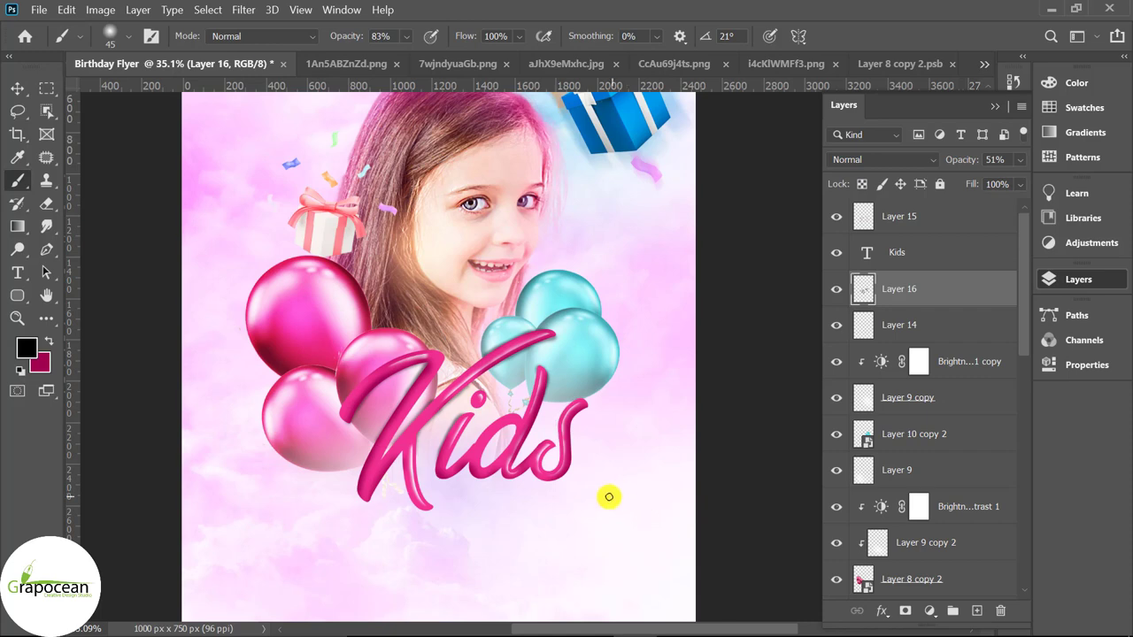
{"action": "scroll", "coordinate": [470, 493], "scroll_direction": "down", "scroll_amount": 1}
{"action": "scroll", "coordinate": [469, 494], "scroll_direction": "down", "scroll_amount": 1}
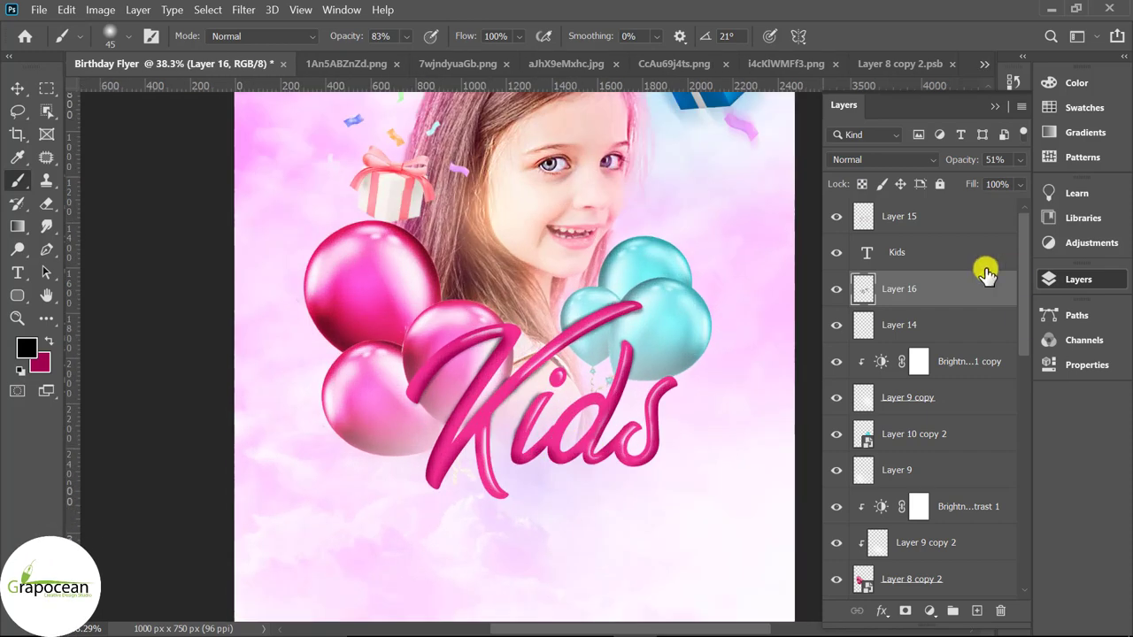
- Select the Kids text with Layers 15 and 16, and briefly enter and commit the Kids text edit
{"action": "left_click", "coordinate": [921, 252], "text": "shift"}
{"action": "left_click", "coordinate": [921, 216], "text": "shift"}
{"action": "left_click", "coordinate": [17, 273]}
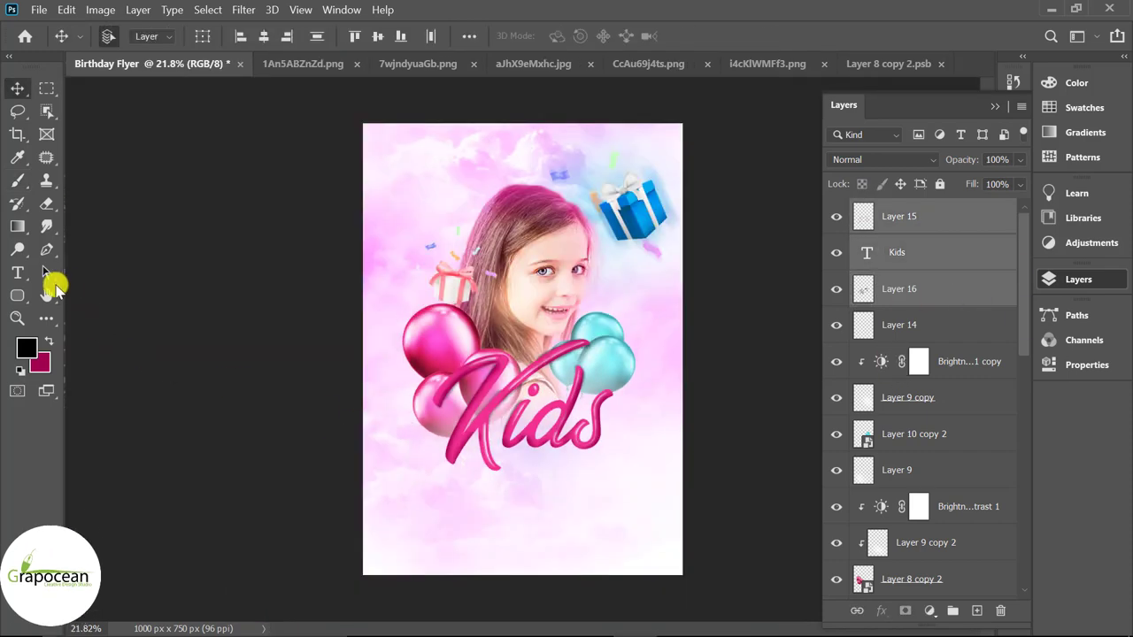
{"action": "left_click", "coordinate": [501, 501]}
{"action": "left_click", "coordinate": [778, 35]}
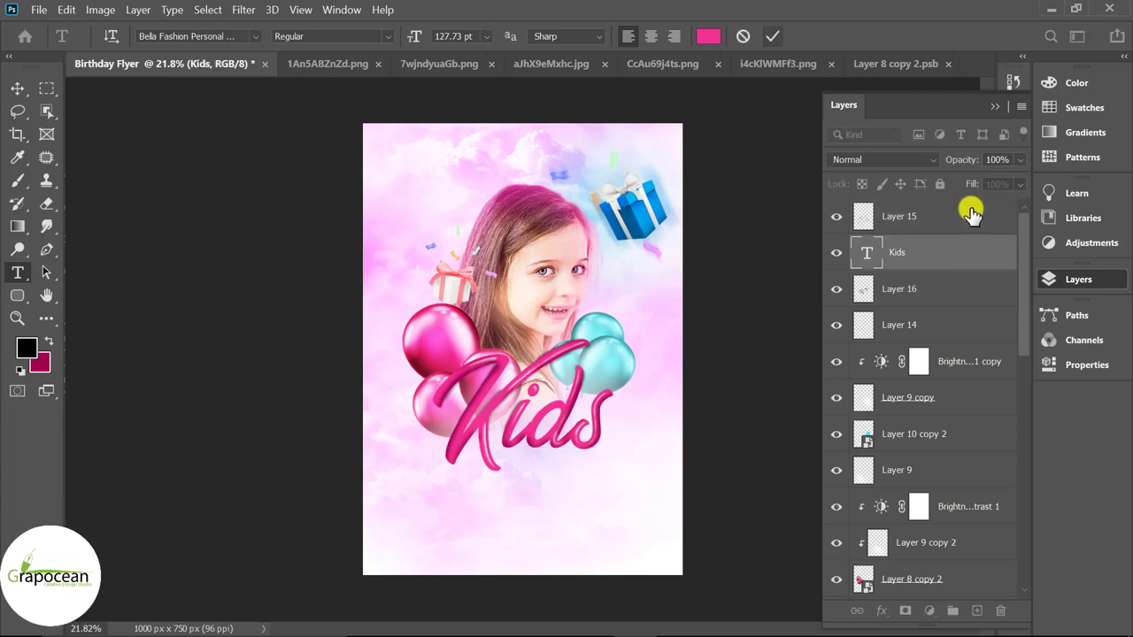
- Add new empty layers above Layer 15 and Layer 17 for the title text
{"action": "left_click", "coordinate": [963, 225]}
{"action": "left_click", "coordinate": [976, 611]}
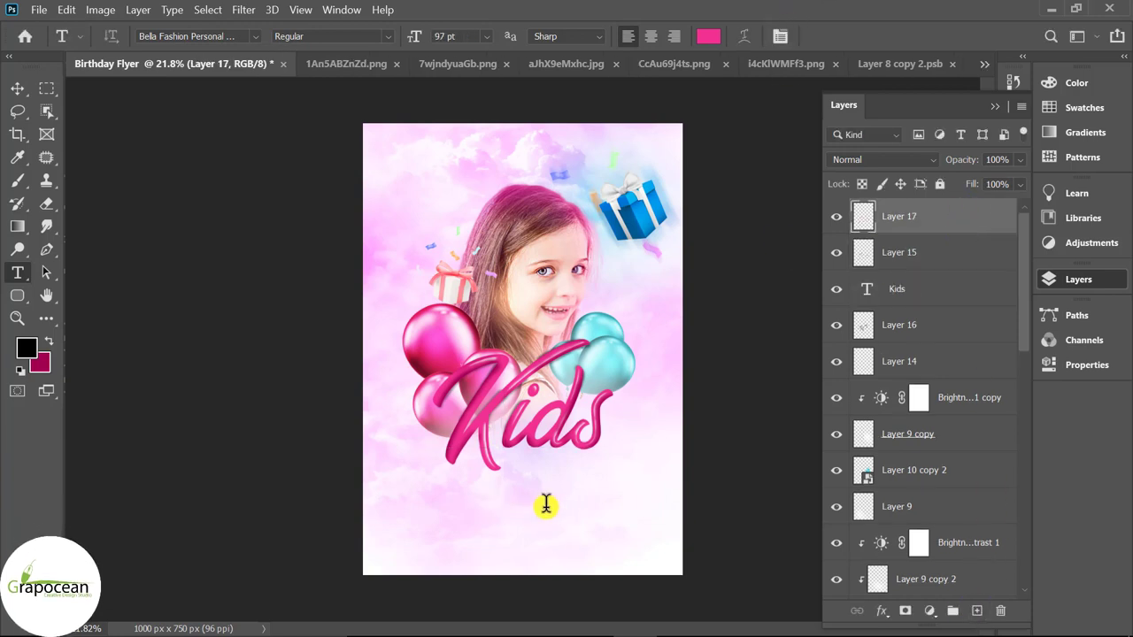
{"action": "left_click", "coordinate": [609, 532]}
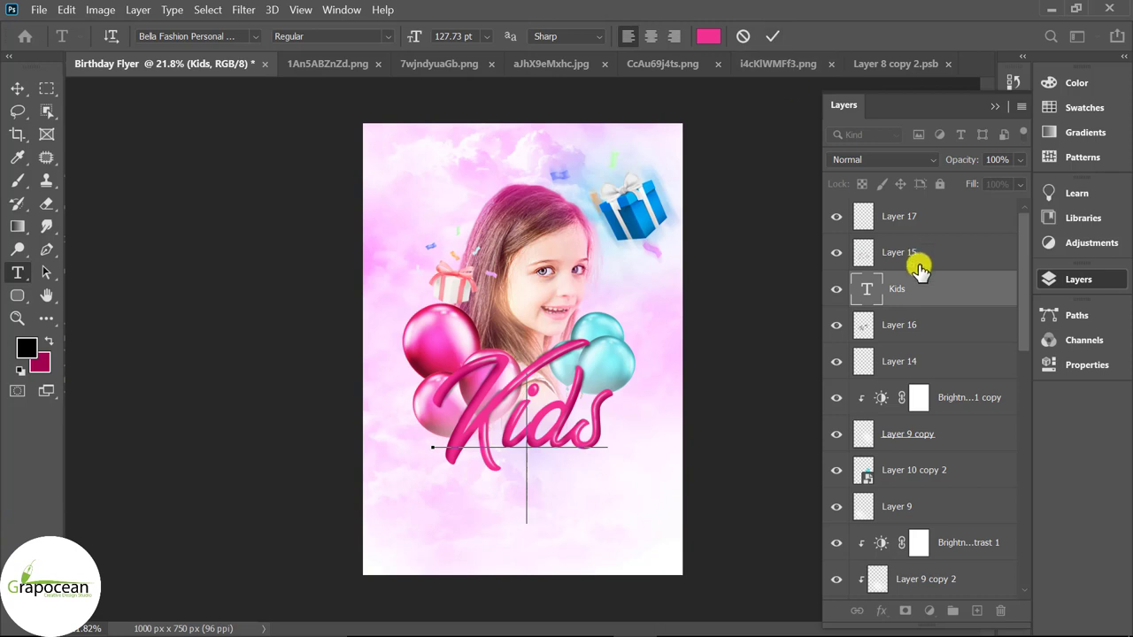
{"action": "left_click", "coordinate": [925, 222]}
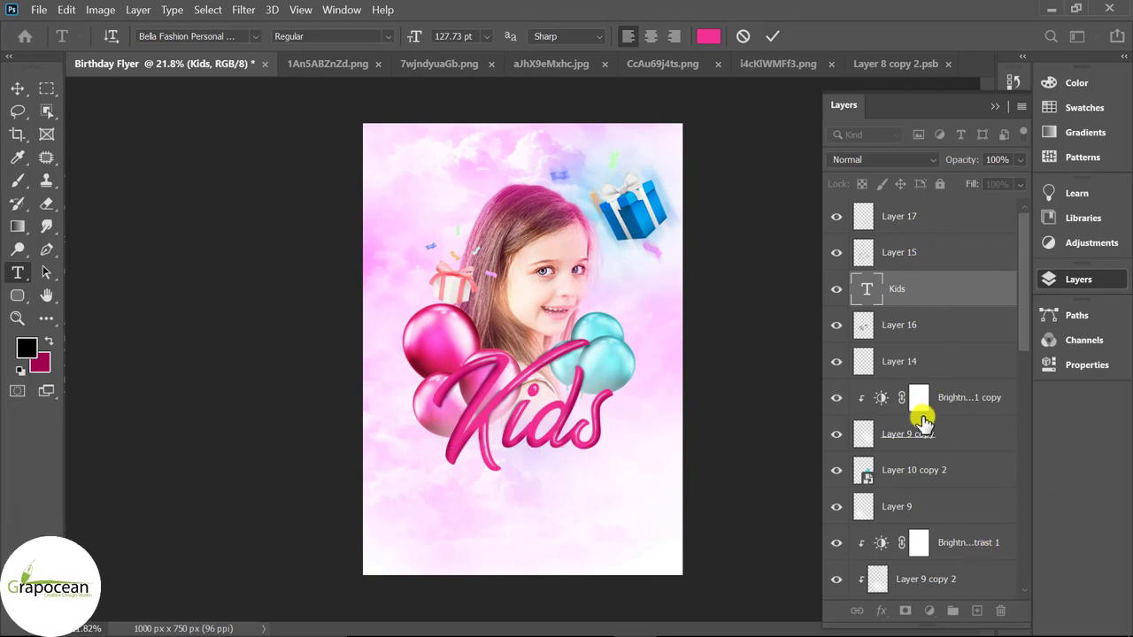
{"action": "left_click", "coordinate": [978, 615]}
- Type 'BirthDay' near the flyer bottom and set it in Open Sans
{"action": "left_click", "coordinate": [520, 572]}
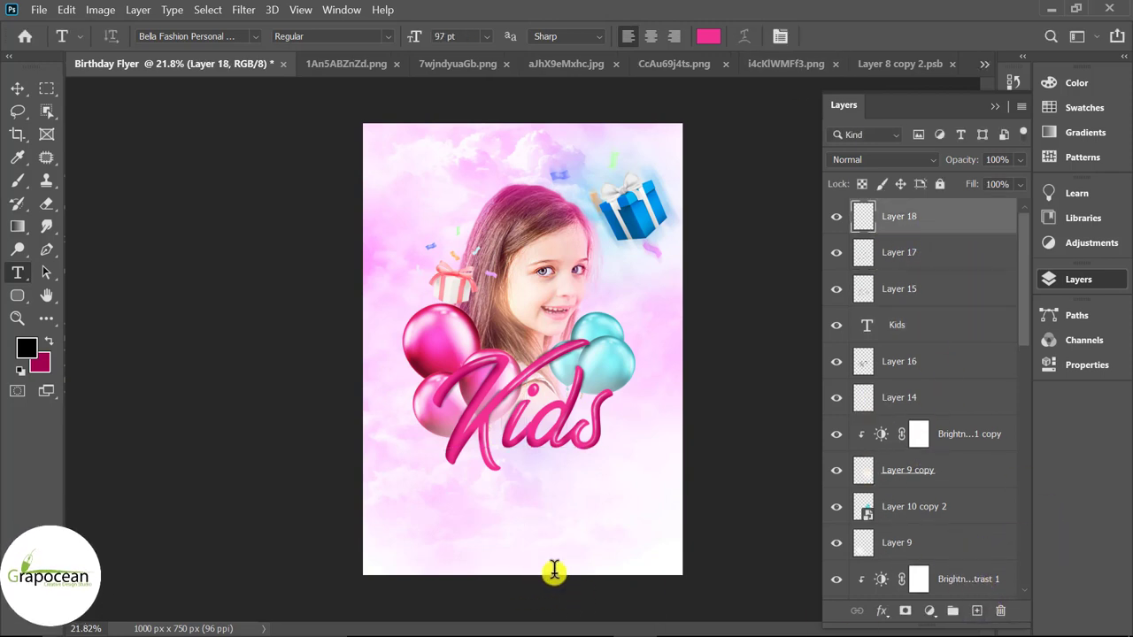
{"action": "key", "text": "BackSpace"}
{"action": "type", "text": "B"}
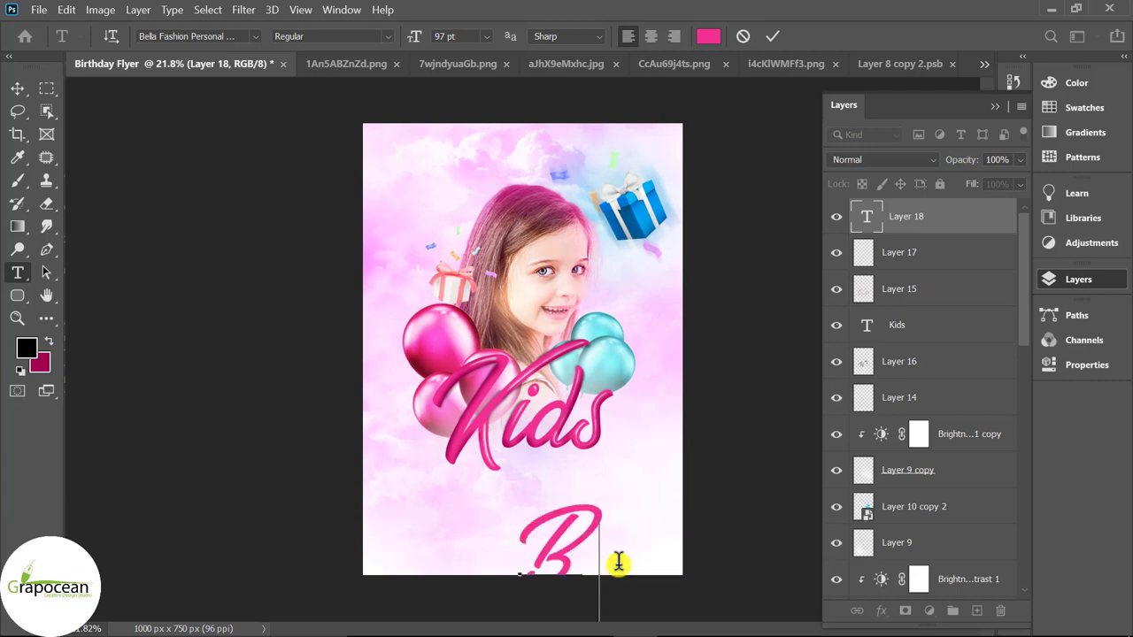
{"action": "type", "text": "irth"}
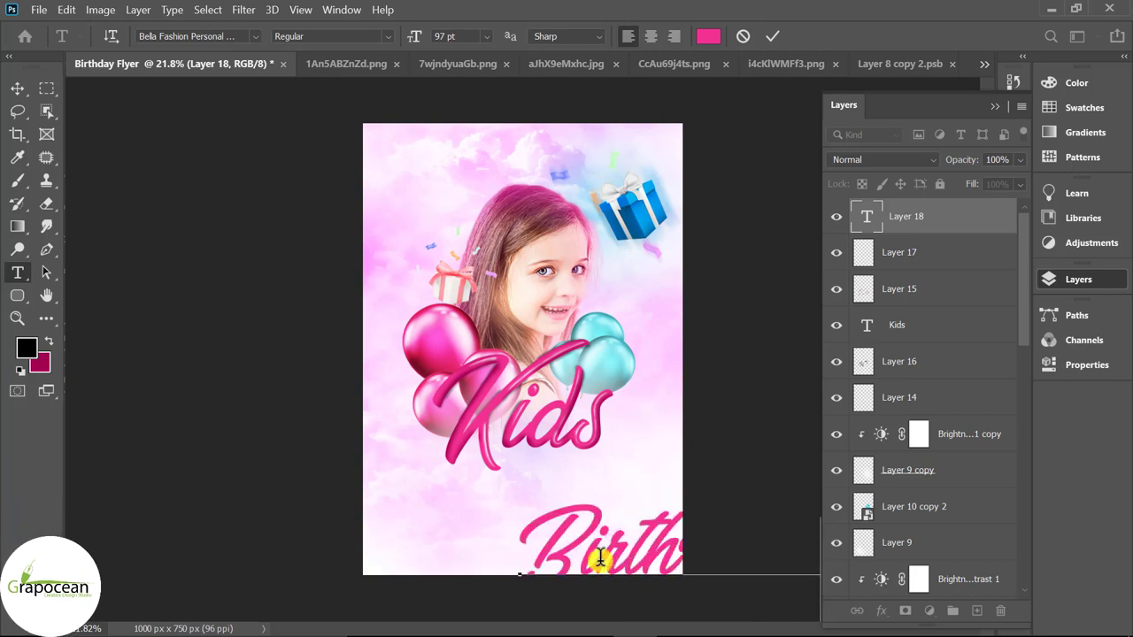
{"action": "key", "text": "ctrl+minus"}
{"action": "key", "text": "ctrl+a"}
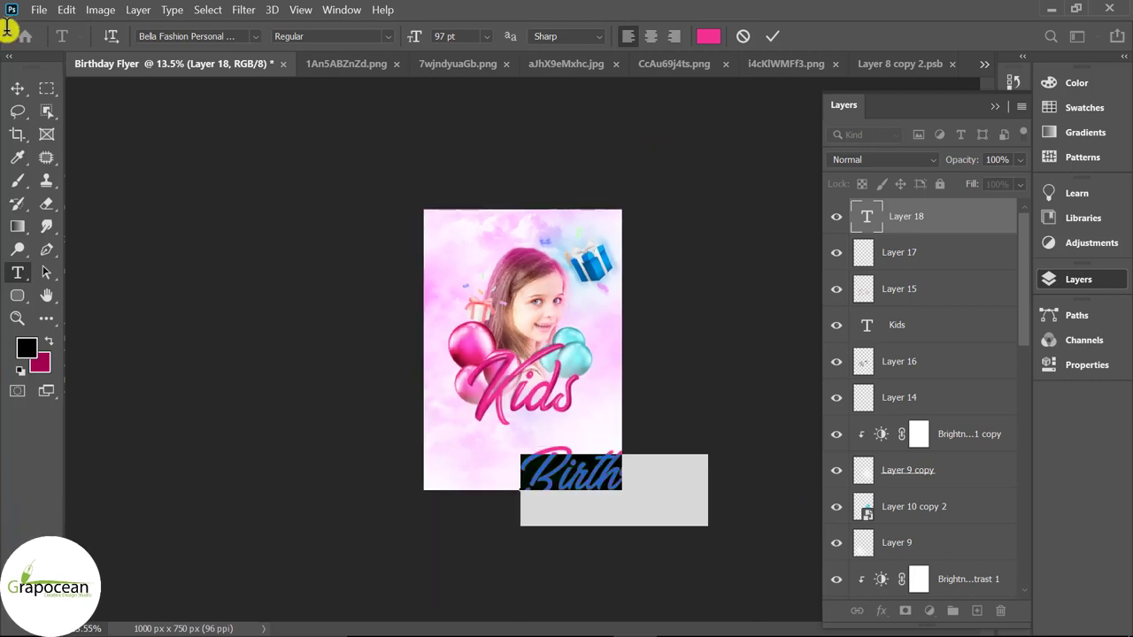
{"action": "left_click", "coordinate": [256, 36]}
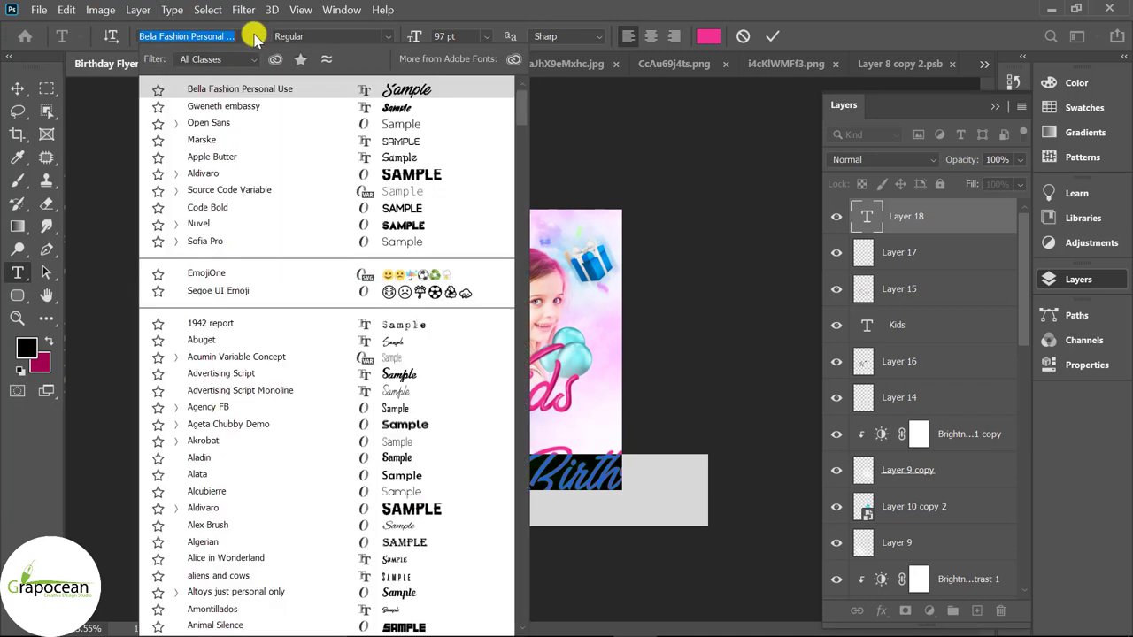
{"action": "left_click", "coordinate": [387, 128]}
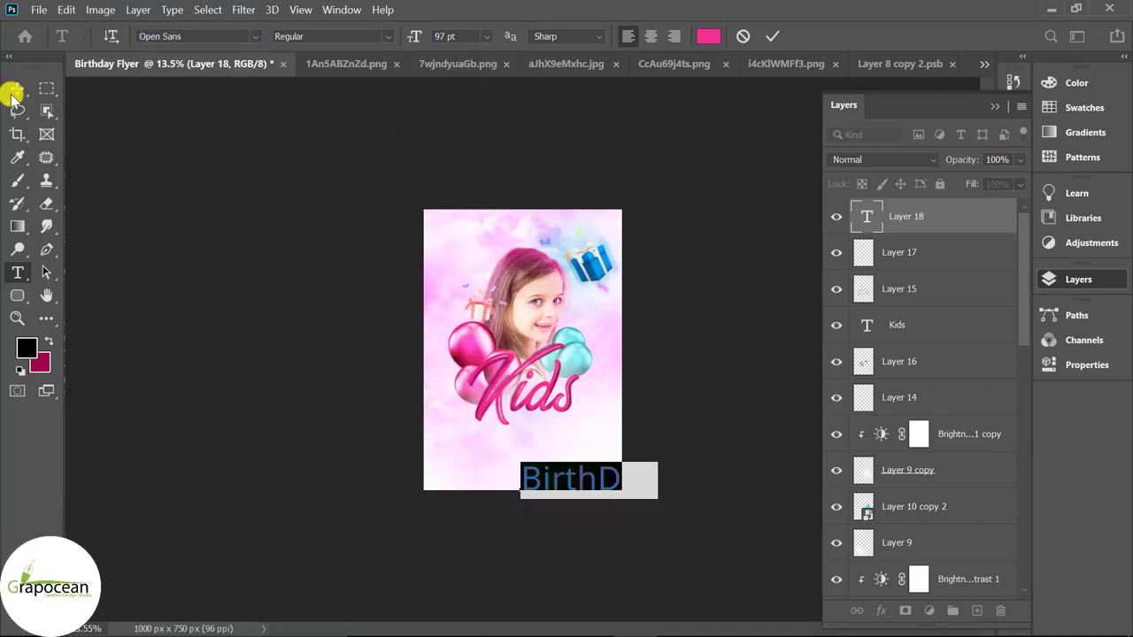
{"action": "left_click", "coordinate": [16, 90]}
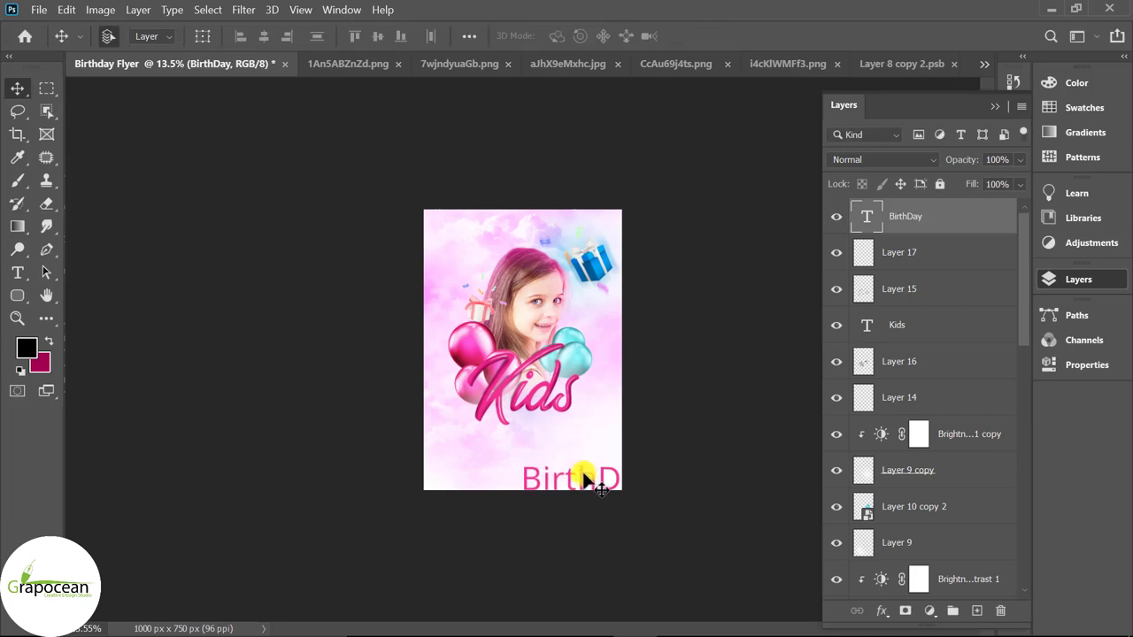
- Make the title 'Birthday' in Open Sans Extrabold, centred just beneath the Kids lettering
{"action": "left_click_drag", "start_coordinate": [528, 447], "coordinate": [528, 446]}
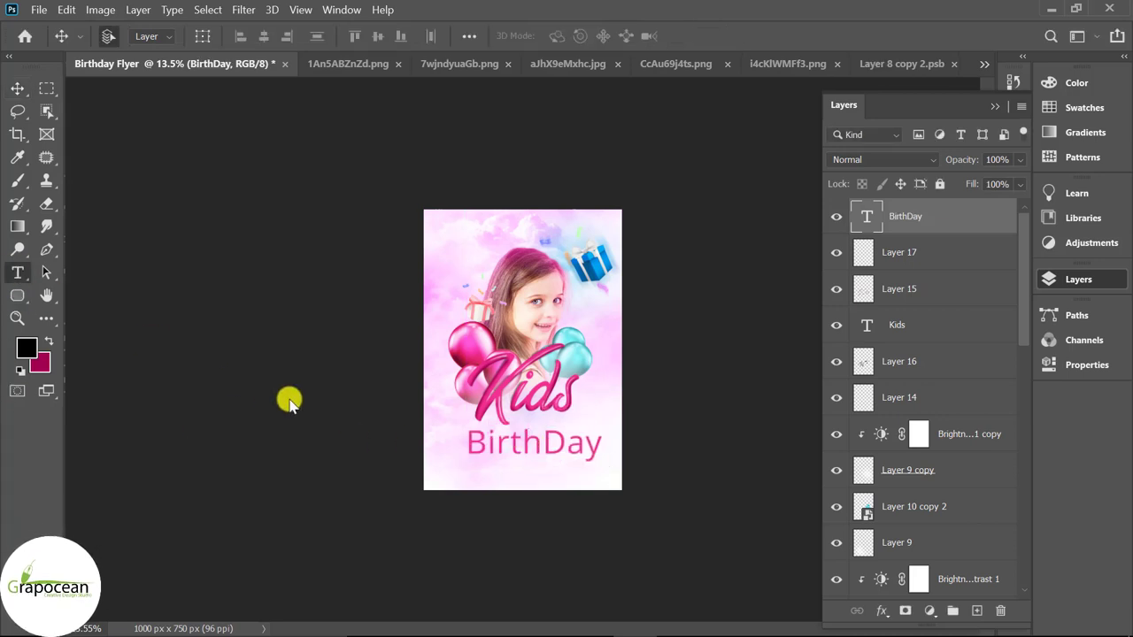
{"action": "key", "text": "Left"}
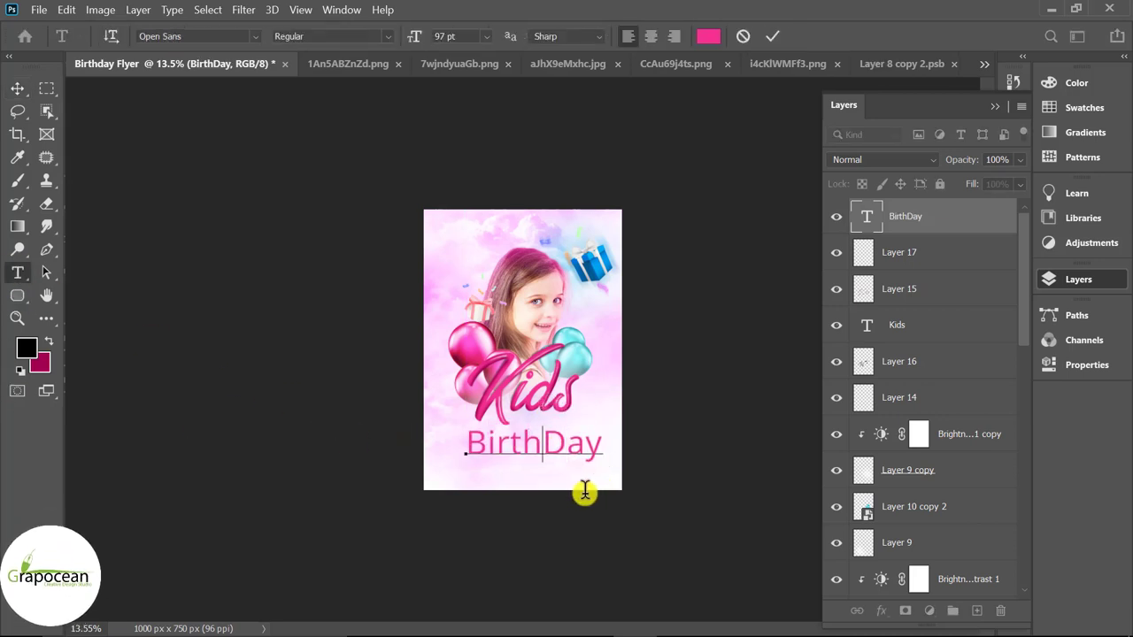
{"action": "left_click_drag", "start_coordinate": [600, 447], "coordinate": [316, 455]}
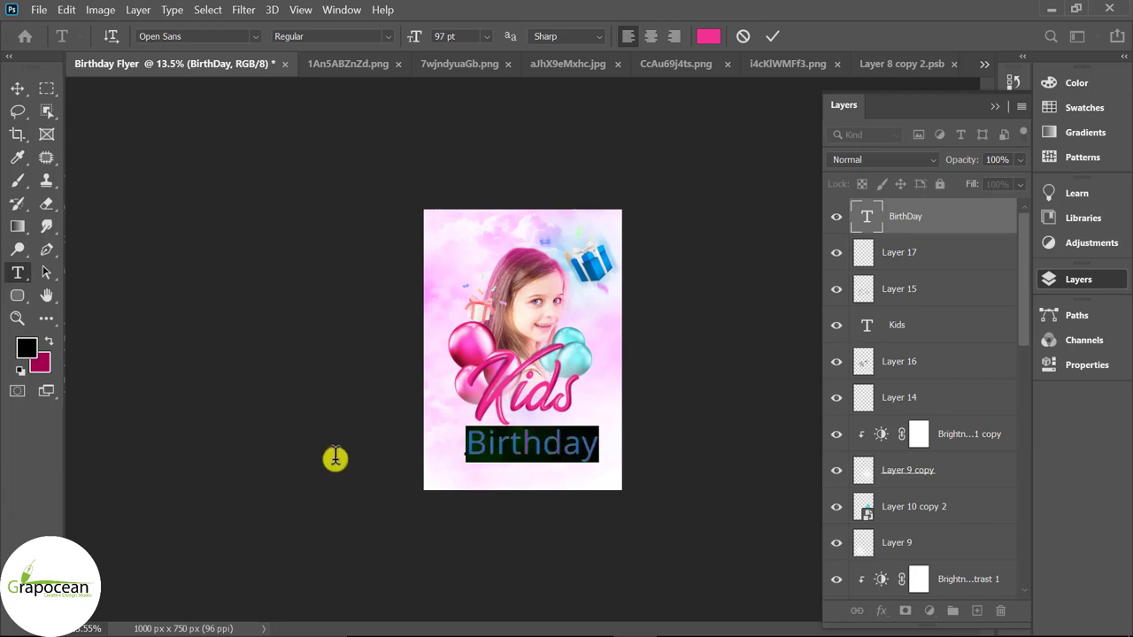
{"action": "left_click", "coordinate": [256, 37]}
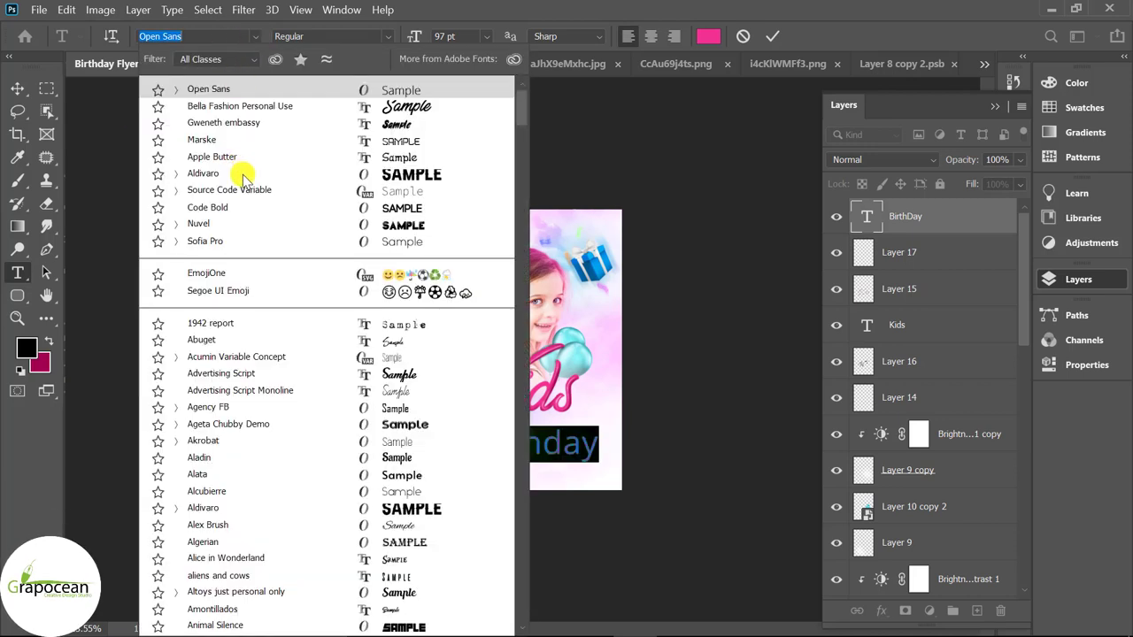
{"action": "left_click", "coordinate": [357, 35]}
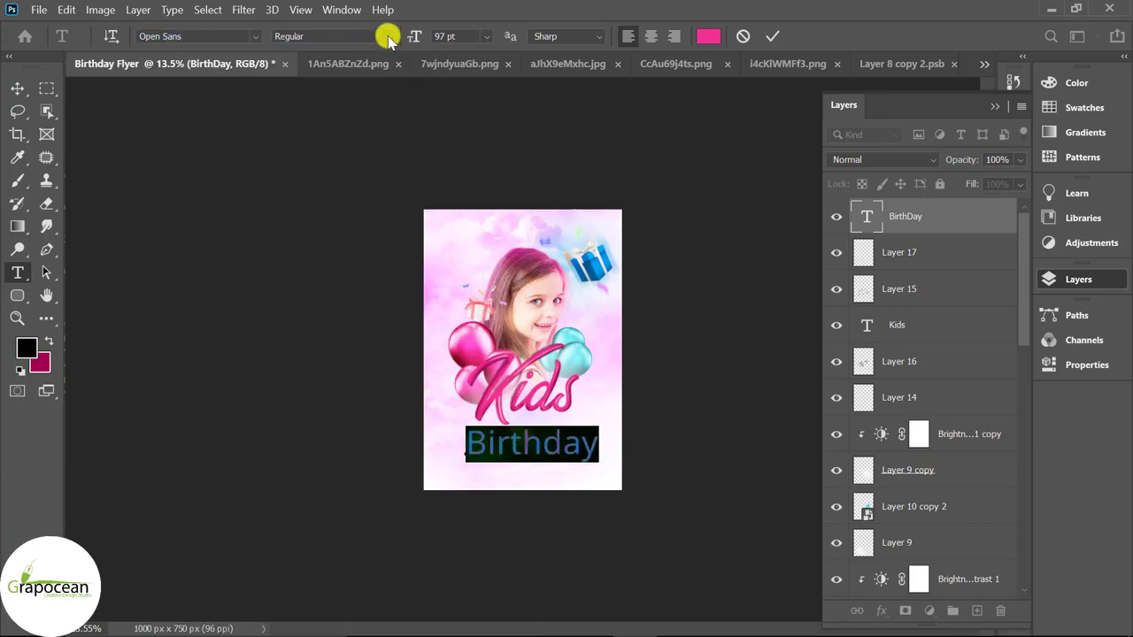
{"action": "left_click", "coordinate": [375, 166]}
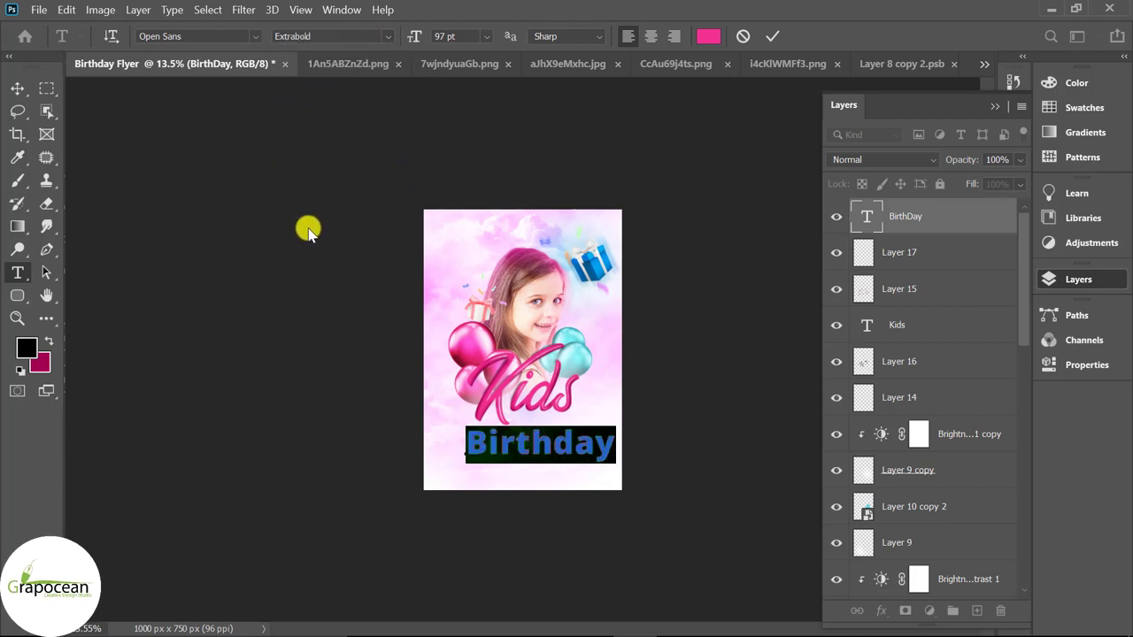
{"action": "left_click", "coordinate": [17, 89]}
{"action": "left_click_drag", "start_coordinate": [496, 450], "coordinate": [579, 455]}
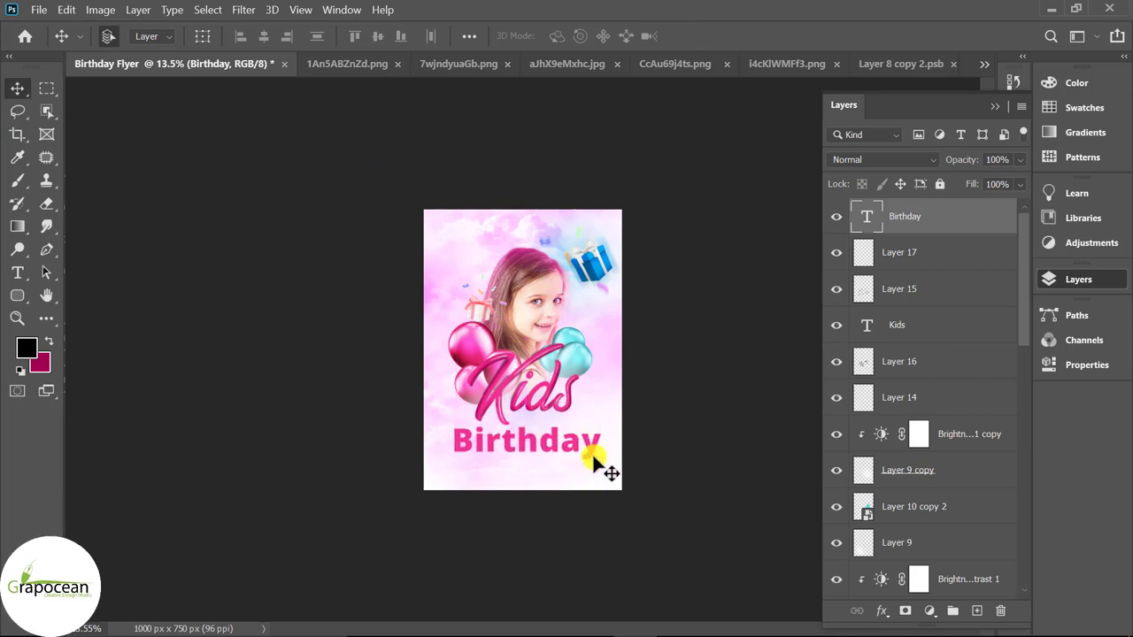
- Widen the Birthday title's letter tracking and recolour its text white (#ffffff)
{"action": "key", "text": "ctrl+j"}
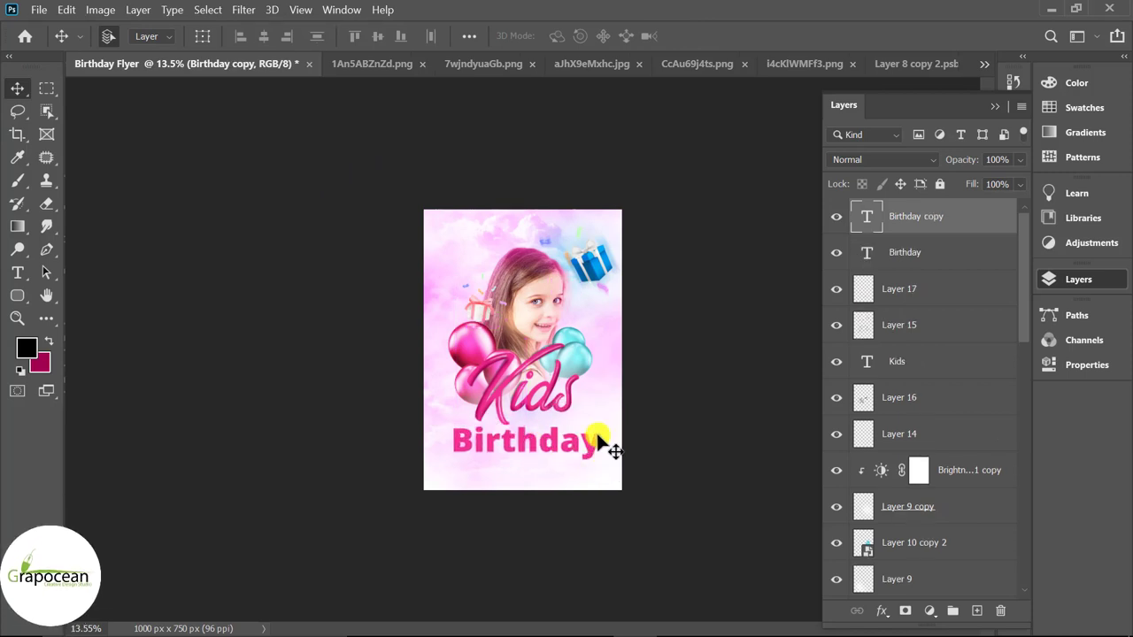
{"action": "key", "text": "ctrl+z"}
{"action": "left_click", "coordinate": [23, 277]}
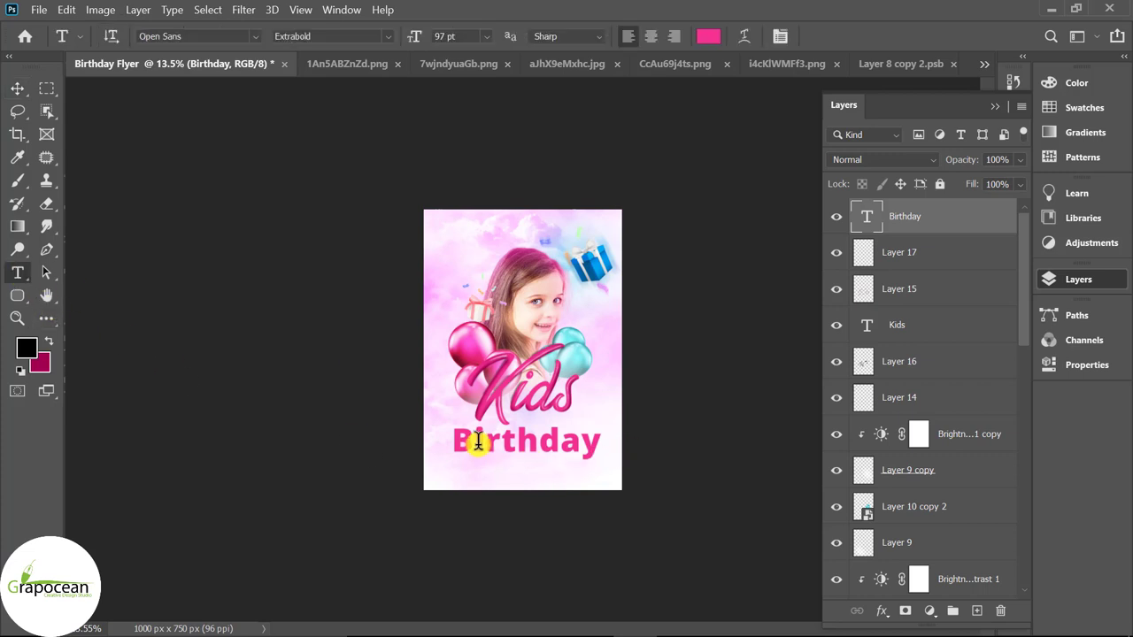
{"action": "left_click_drag", "start_coordinate": [451, 447], "coordinate": [665, 470]}
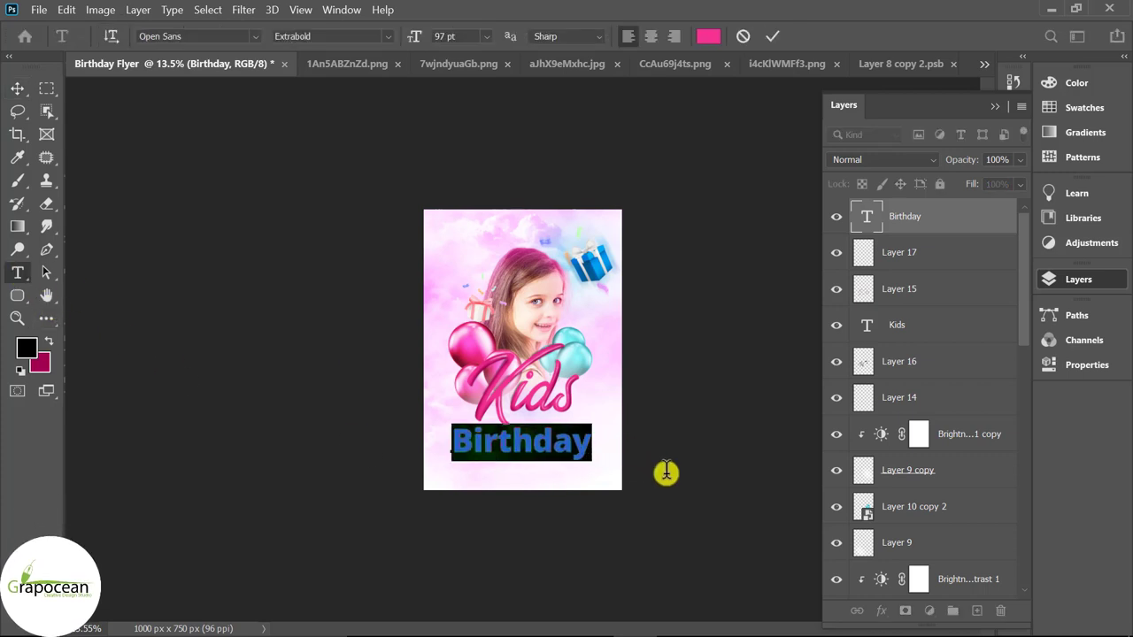
{"action": "key", "text": "alt+Right"}
{"action": "key", "text": "alt+Right"}
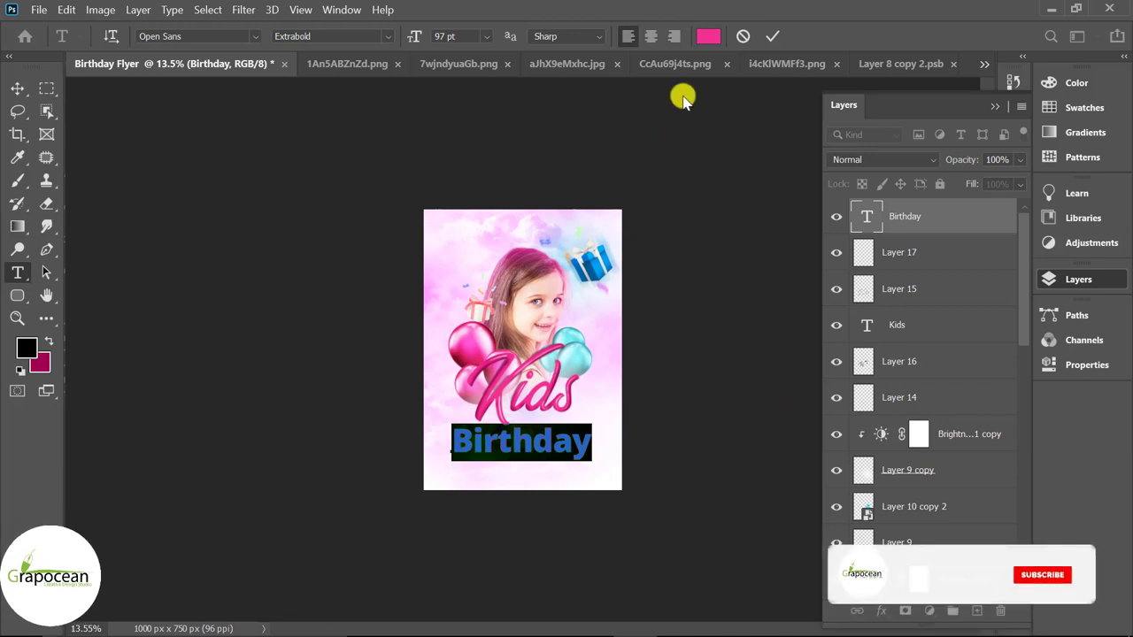
{"action": "left_click", "coordinate": [708, 39]}
{"action": "left_click_drag", "start_coordinate": [652, 410], "coordinate": [648, 312]}
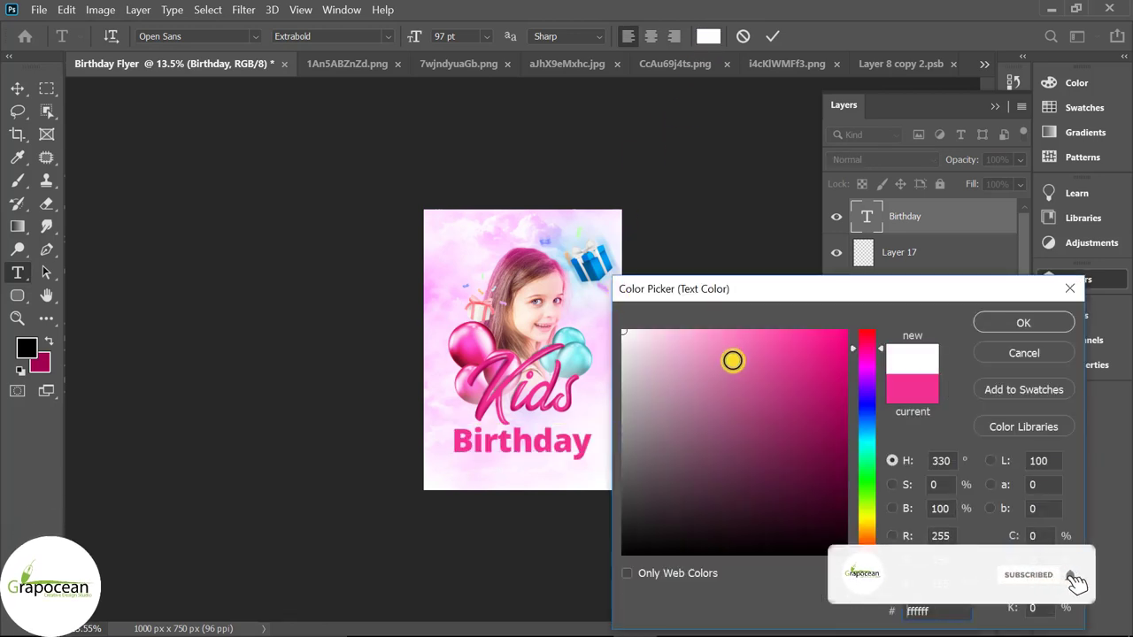
{"action": "left_click", "coordinate": [1024, 323]}
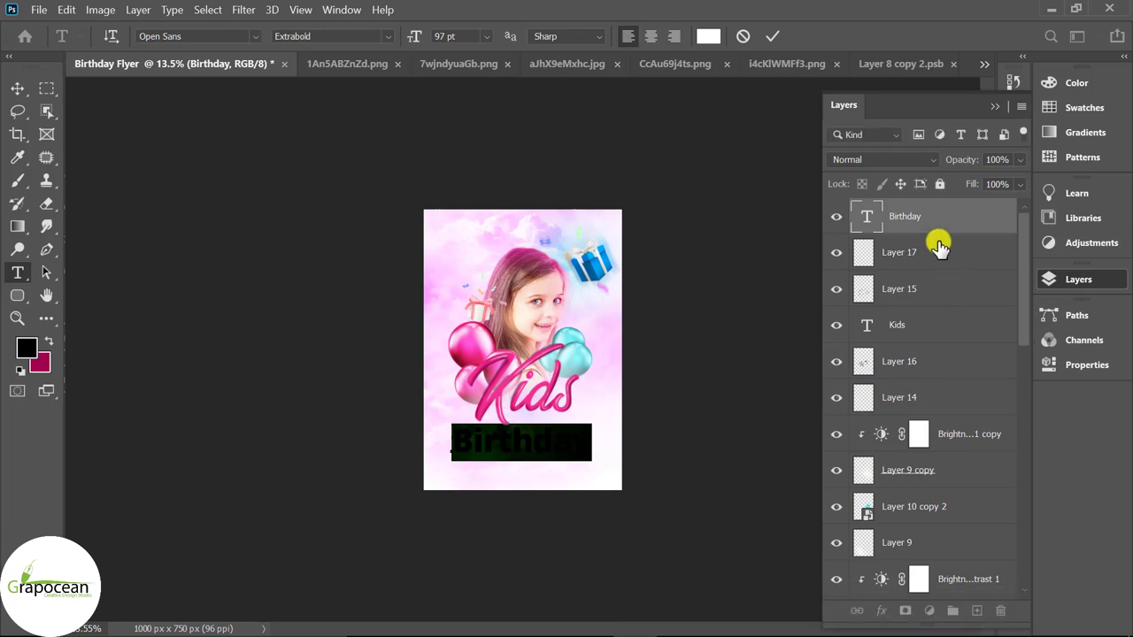
{"action": "left_click", "coordinate": [9, 88]}
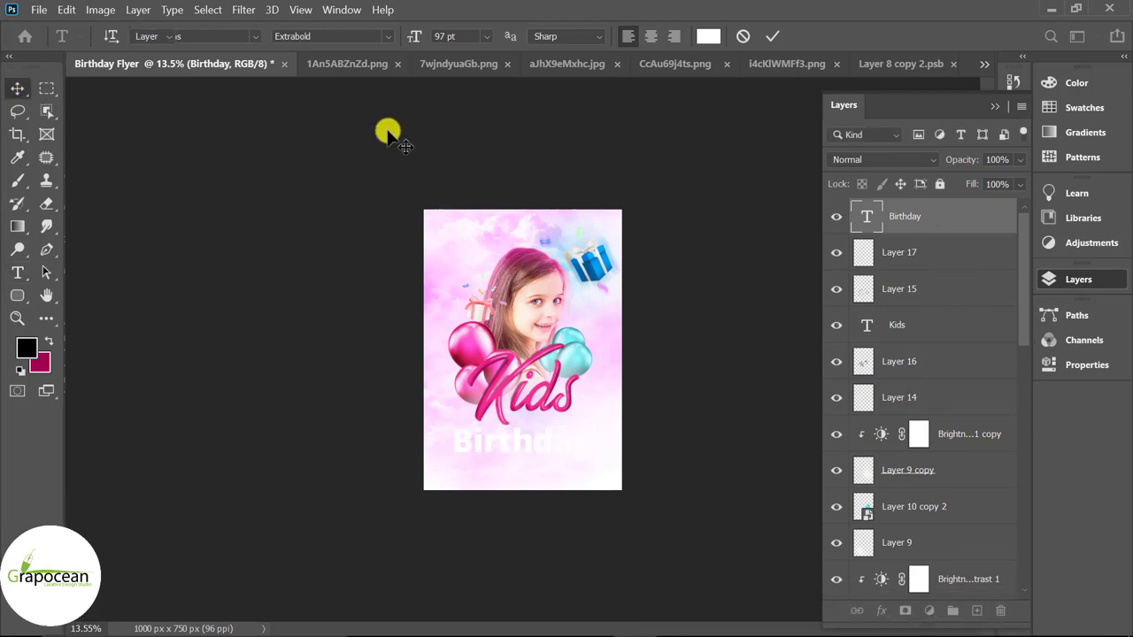
- Enable Bevel & Emboss, Drop Shadow and Stroke in the Birthday layer's style settings
{"action": "right_click", "coordinate": [936, 211]}
{"action": "left_click", "coordinate": [772, 27]}
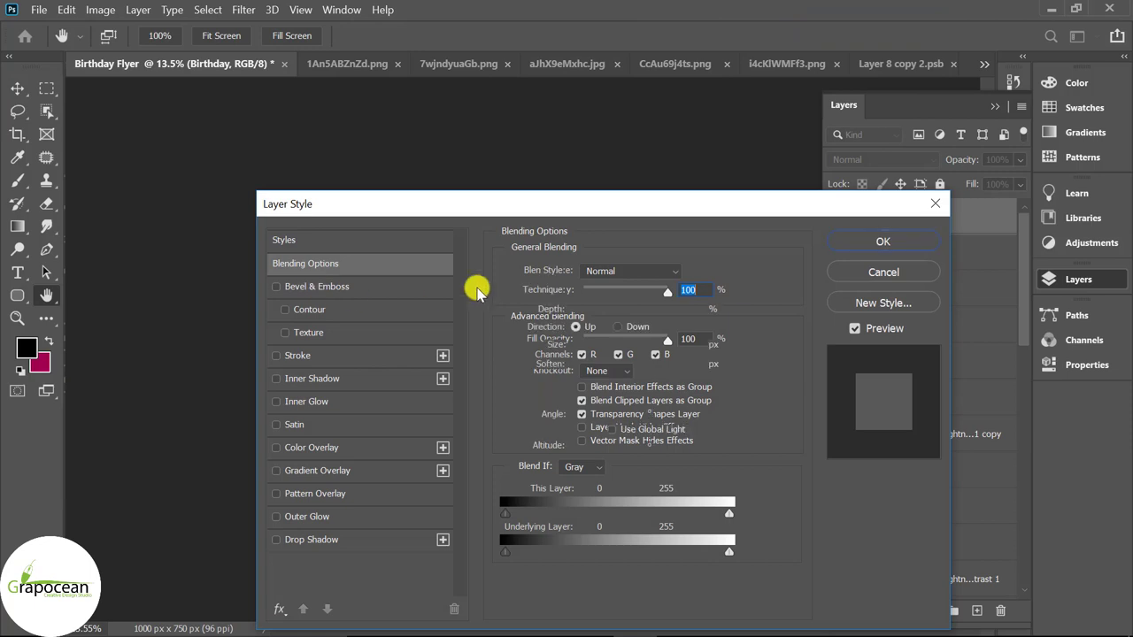
{"action": "left_click", "coordinate": [317, 286]}
{"action": "mouse_move", "coordinate": [529, 205]}
{"action": "left_mouse_down"}
{"action": "mouse_move", "coordinate": [976, 148]}
{"action": "mouse_move", "coordinate": [920, 152]}
{"action": "left_mouse_up"}
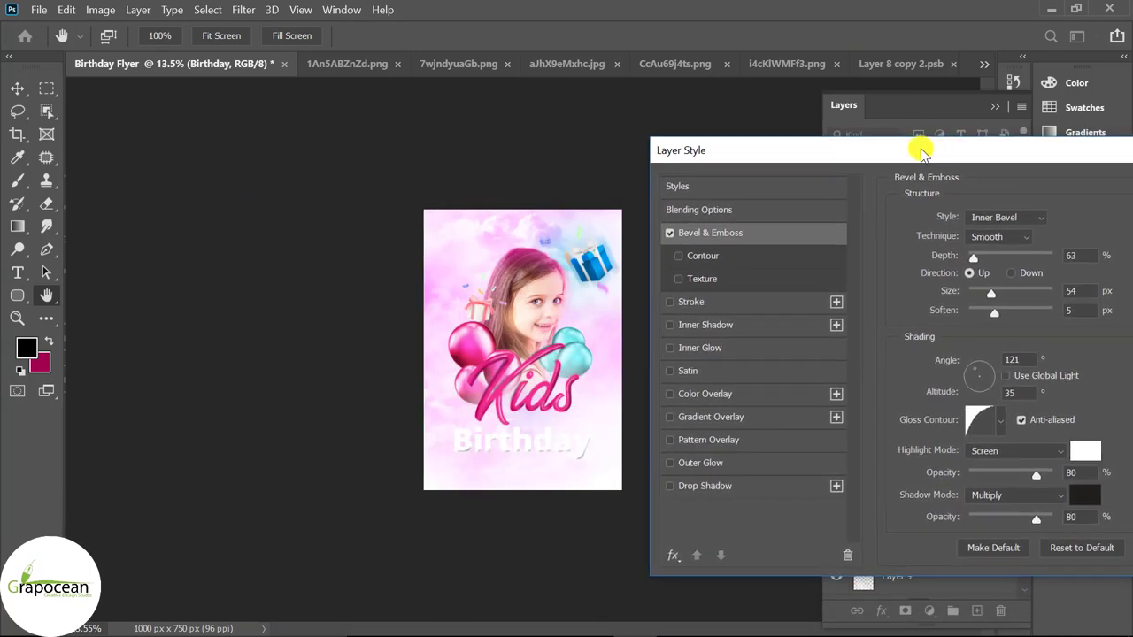
{"action": "left_click", "coordinate": [728, 487]}
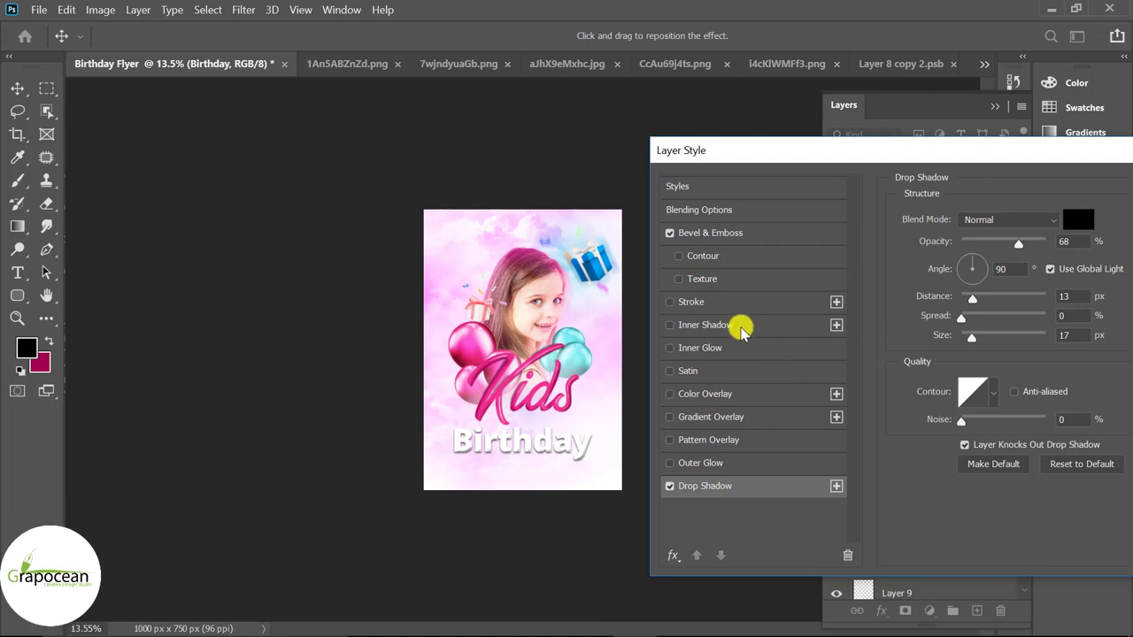
{"action": "left_click", "coordinate": [692, 303]}
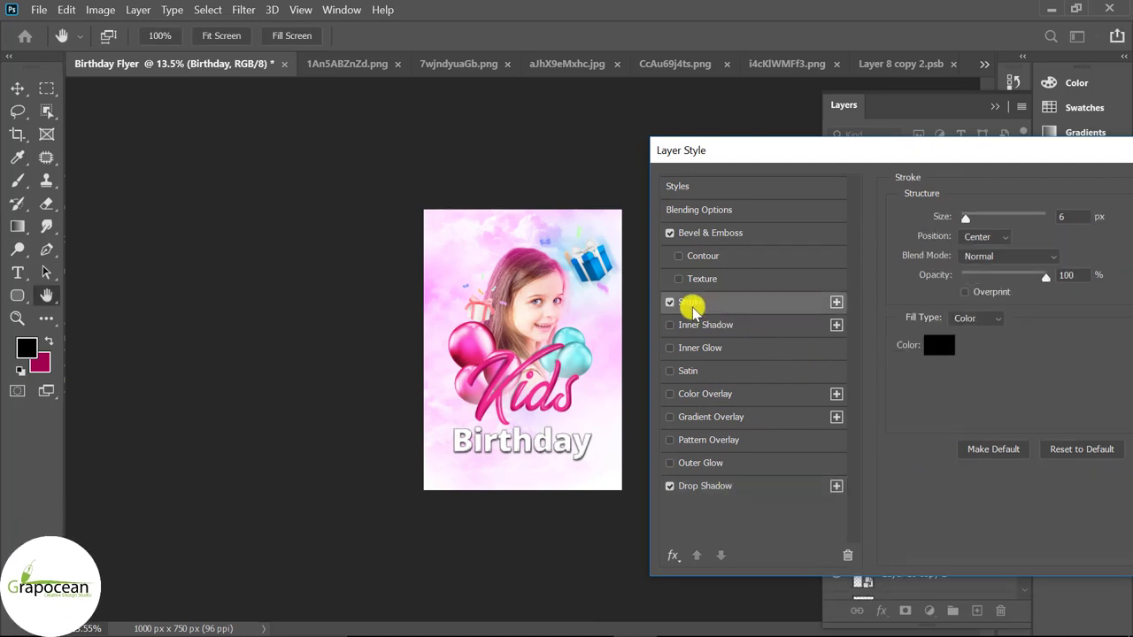
- Set the 6 px stroke colour to white and apply the Birthday layer styles
{"action": "left_click", "coordinate": [939, 345]}
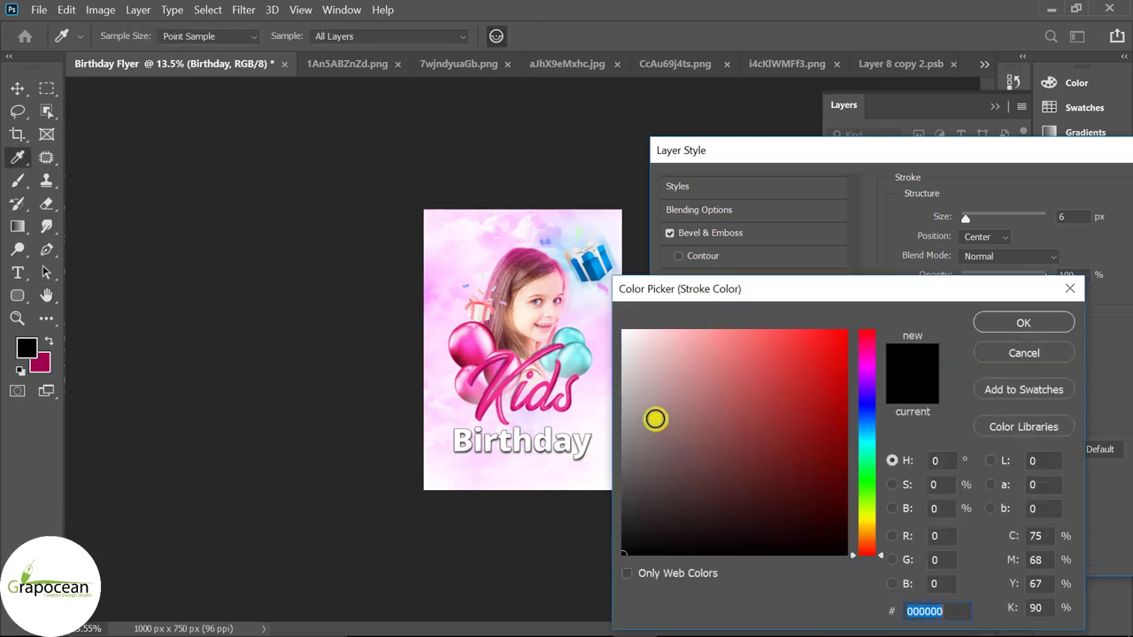
{"action": "left_click_drag", "start_coordinate": [653, 417], "coordinate": [623, 332]}
{"action": "left_click_drag", "start_coordinate": [668, 448], "coordinate": [590, 587]}
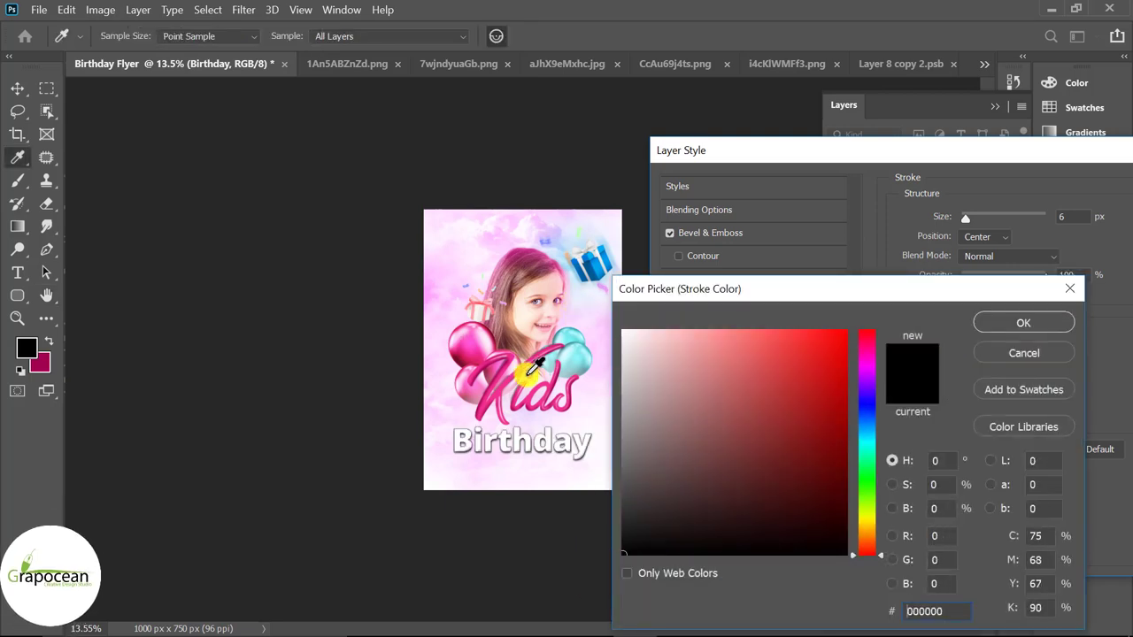
{"action": "left_click", "coordinate": [517, 369]}
{"action": "left_click_drag", "start_coordinate": [658, 470], "coordinate": [612, 564]}
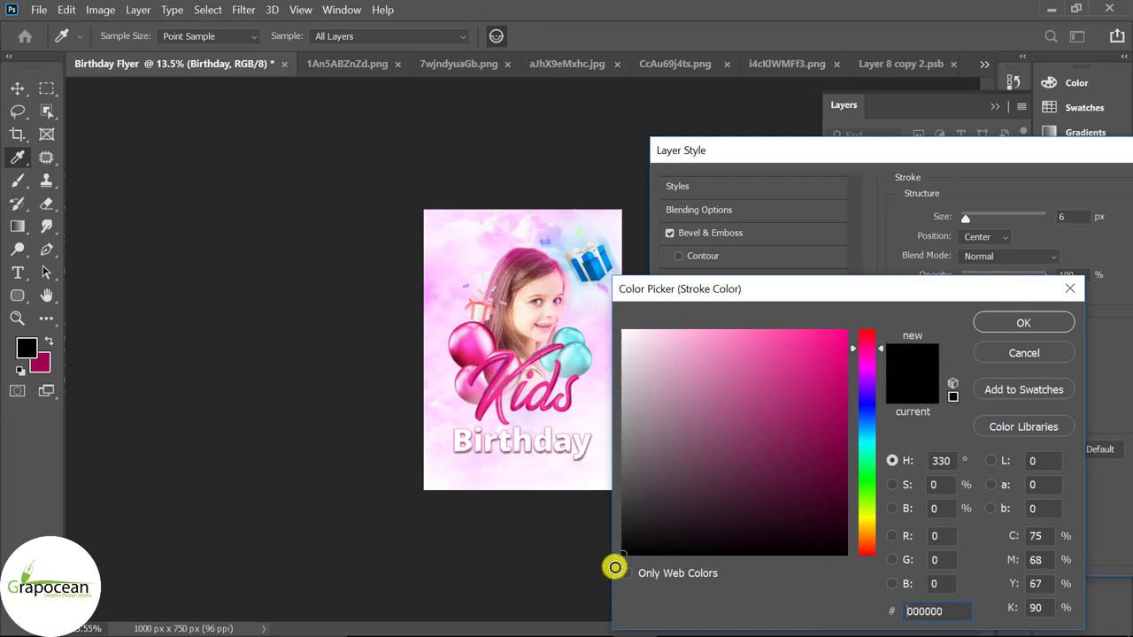
{"action": "left_click_drag", "start_coordinate": [653, 366], "coordinate": [623, 331]}
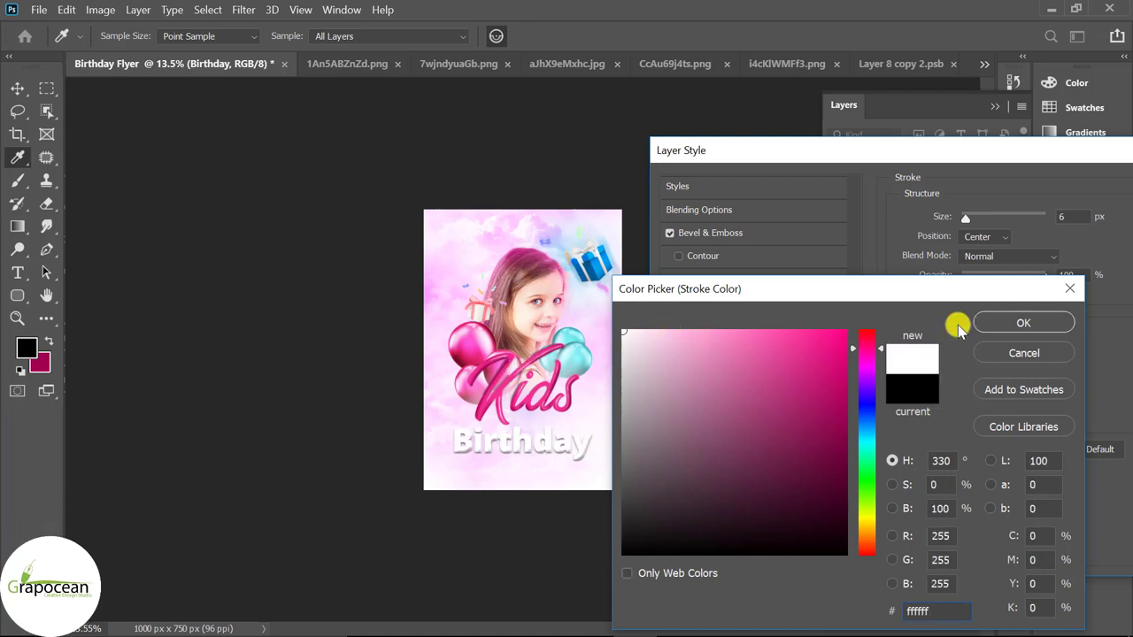
{"action": "left_click", "coordinate": [1009, 322]}
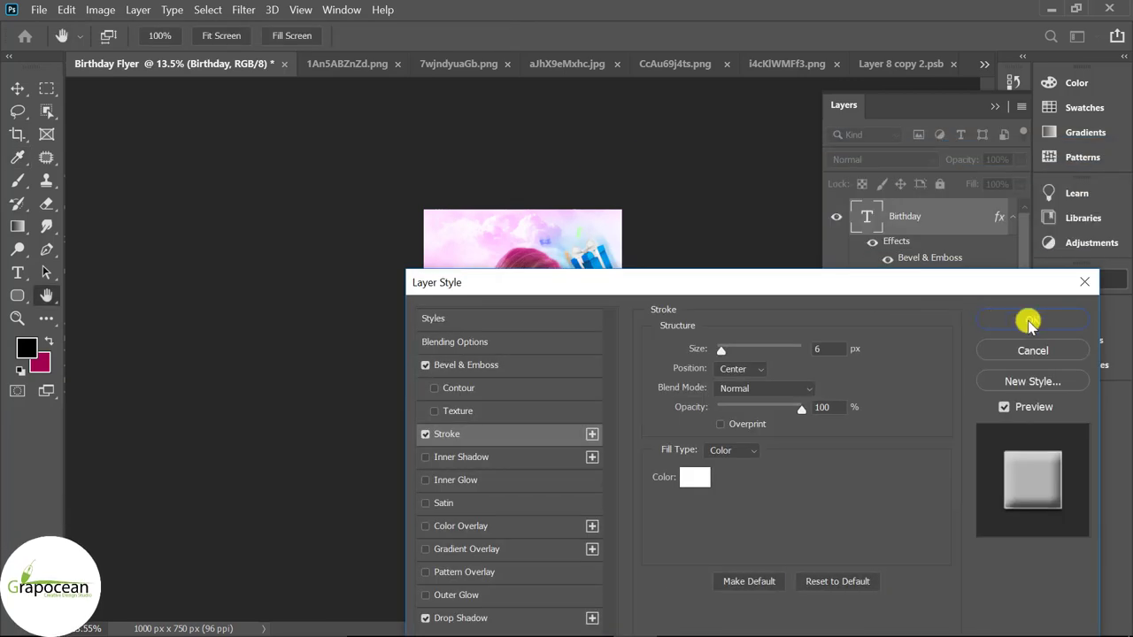
{"action": "left_click", "coordinate": [1029, 324]}
{"action": "key", "text": "ctrl+0"}
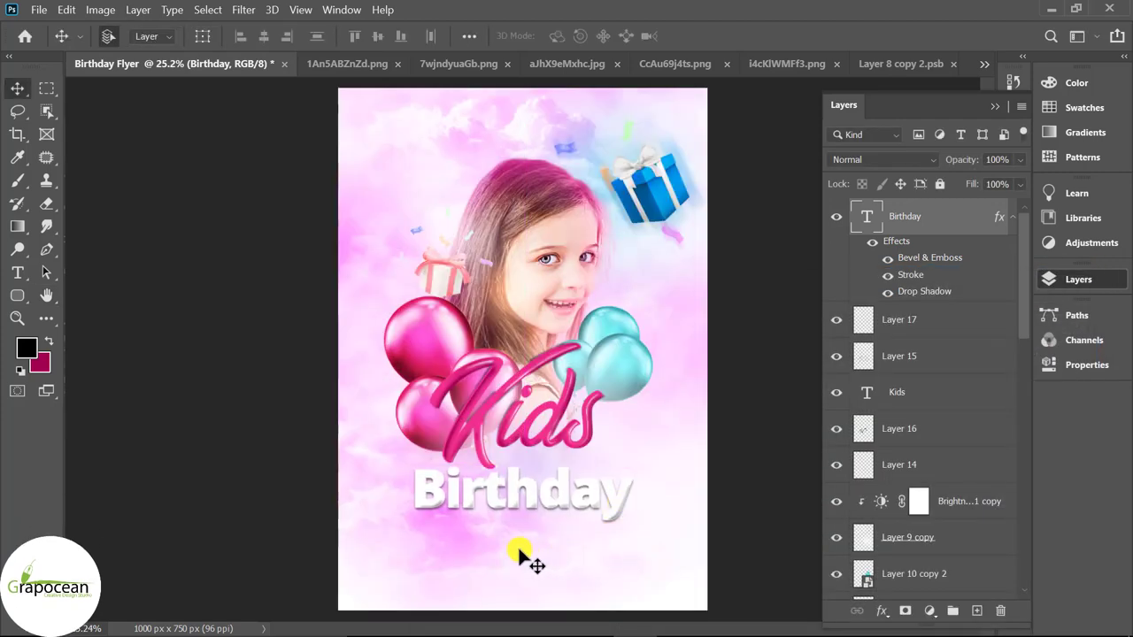
- Draw a rectangle bar below the Birthday text and slant its top corners
{"action": "left_click", "coordinate": [18, 295]}
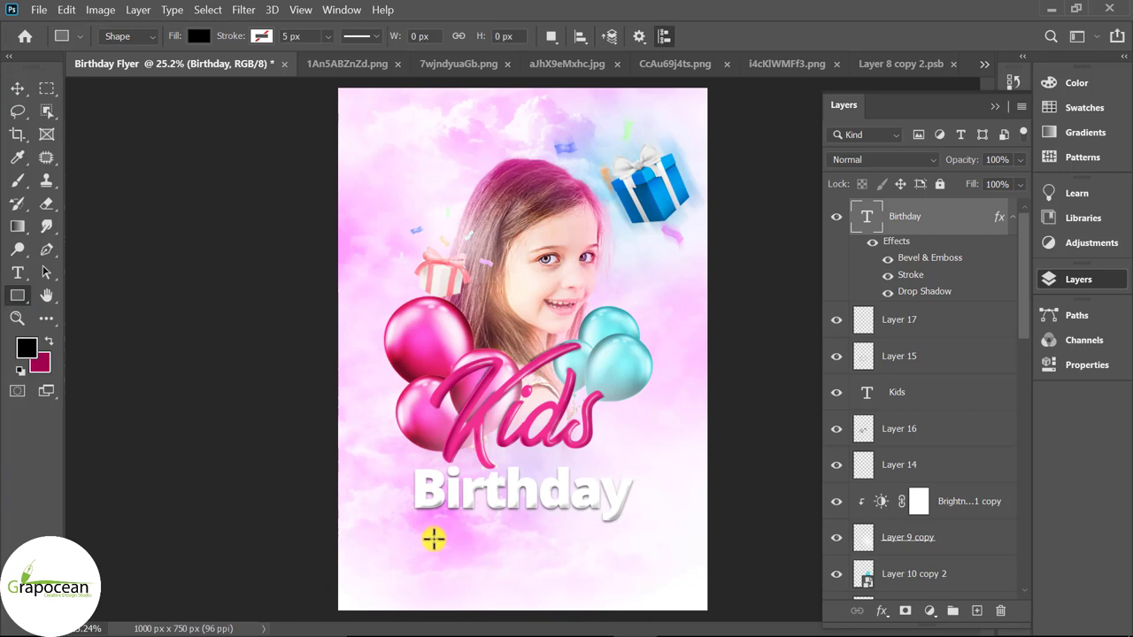
{"action": "left_click_drag", "start_coordinate": [588, 560], "coordinate": [608, 558]}
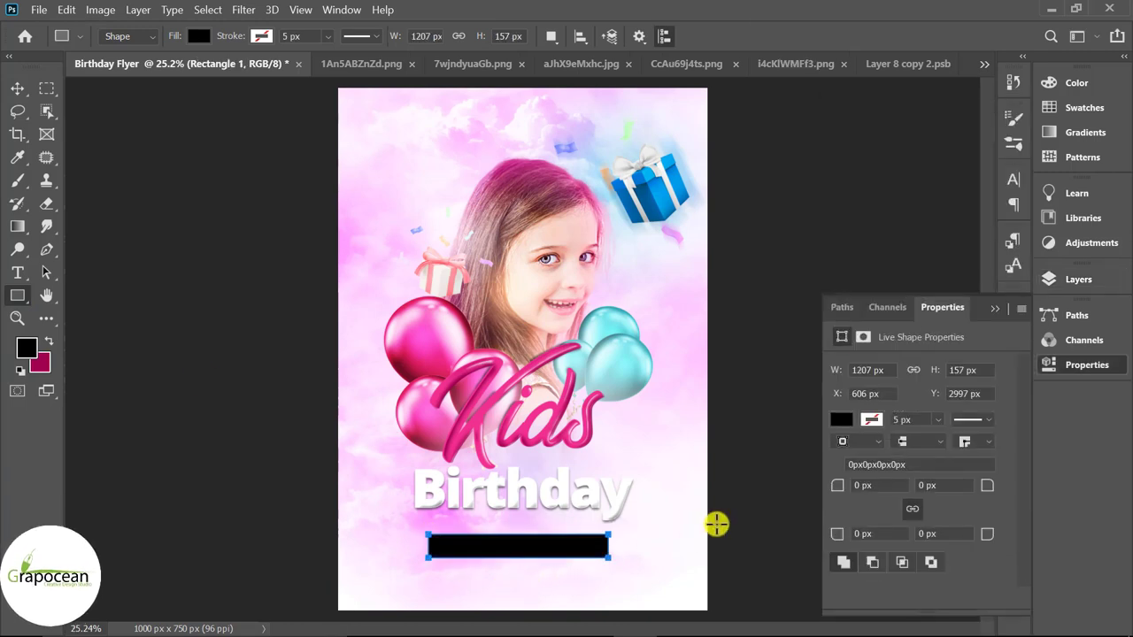
{"action": "scroll", "coordinate": [569, 572], "scroll_direction": "up", "scroll_amount": 1}
{"action": "scroll", "coordinate": [522, 566], "scroll_direction": "up", "scroll_amount": 1}
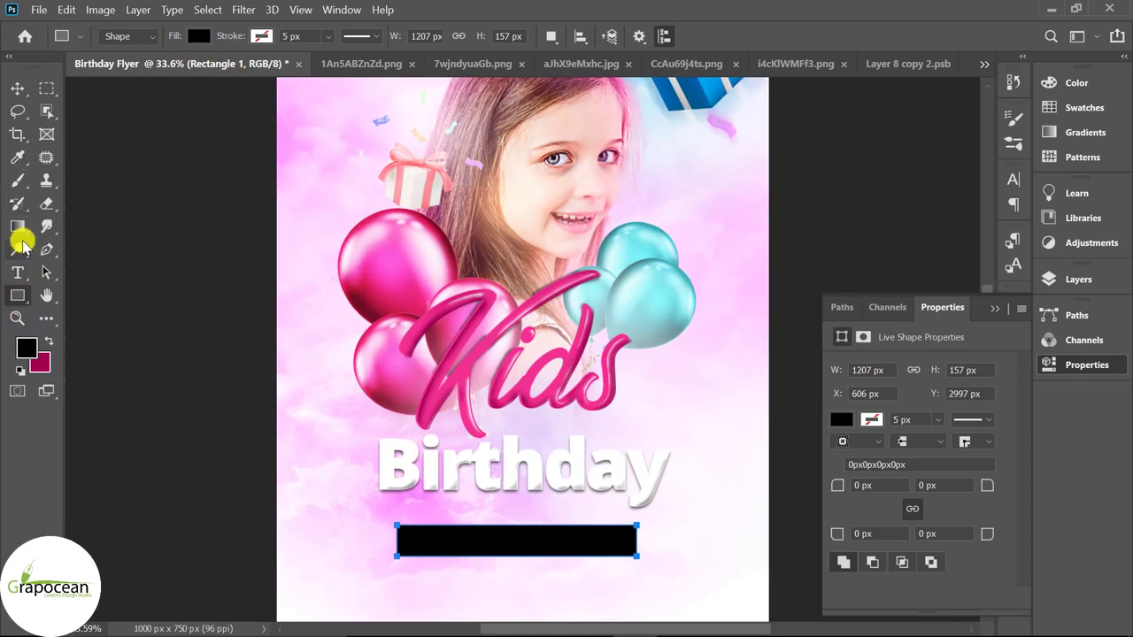
{"action": "left_click", "coordinate": [17, 89]}
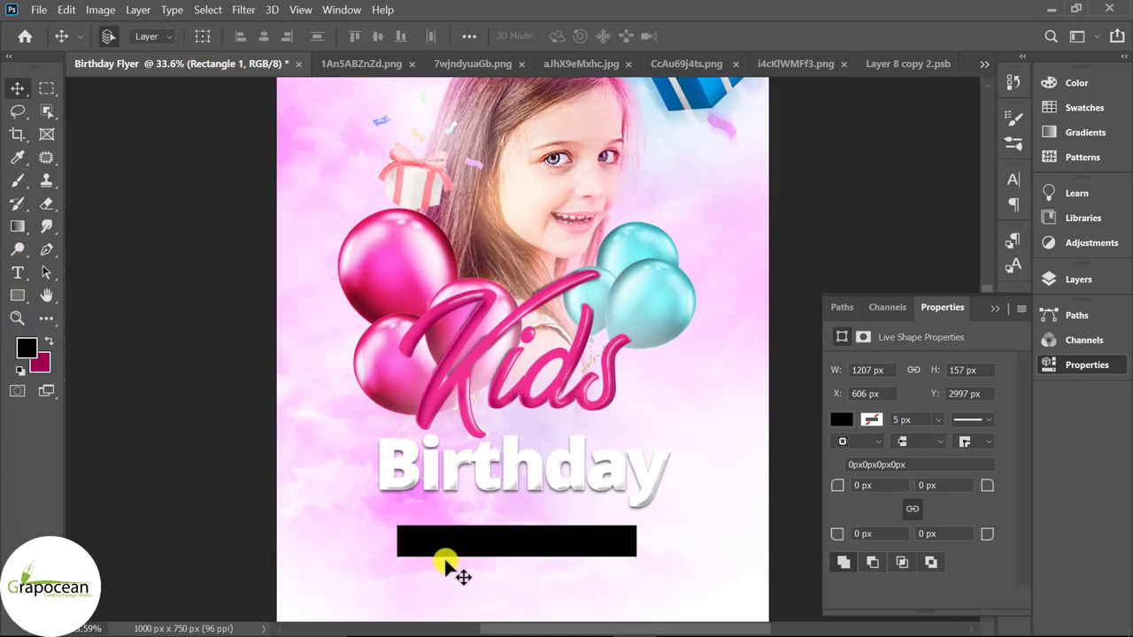
{"action": "scroll", "coordinate": [442, 540], "scroll_direction": "up", "scroll_amount": 1}
{"action": "scroll", "coordinate": [418, 540], "scroll_direction": "up", "scroll_amount": 1}
{"action": "left_click", "coordinate": [372, 522]}
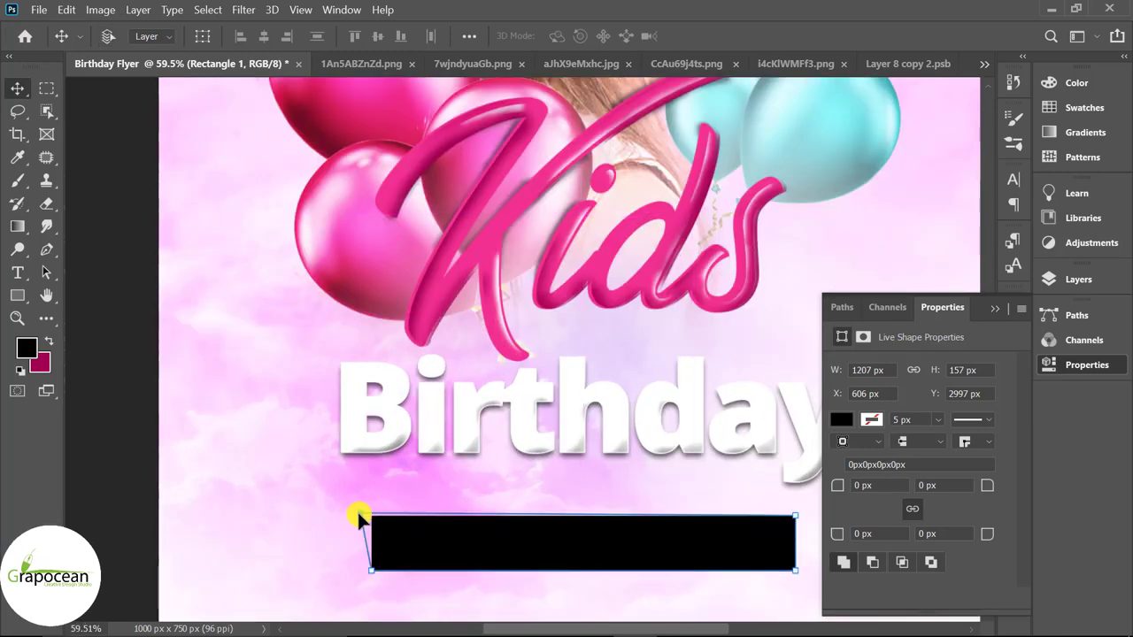
{"action": "left_click_drag", "start_coordinate": [359, 520], "coordinate": [359, 517]}
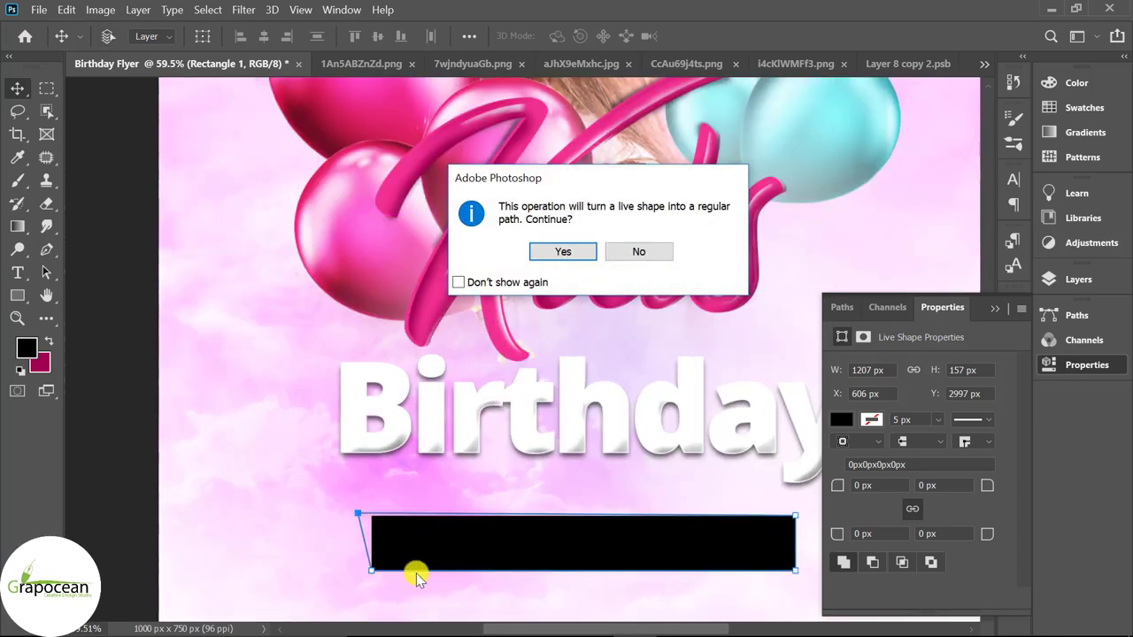
{"action": "left_click", "coordinate": [576, 253]}
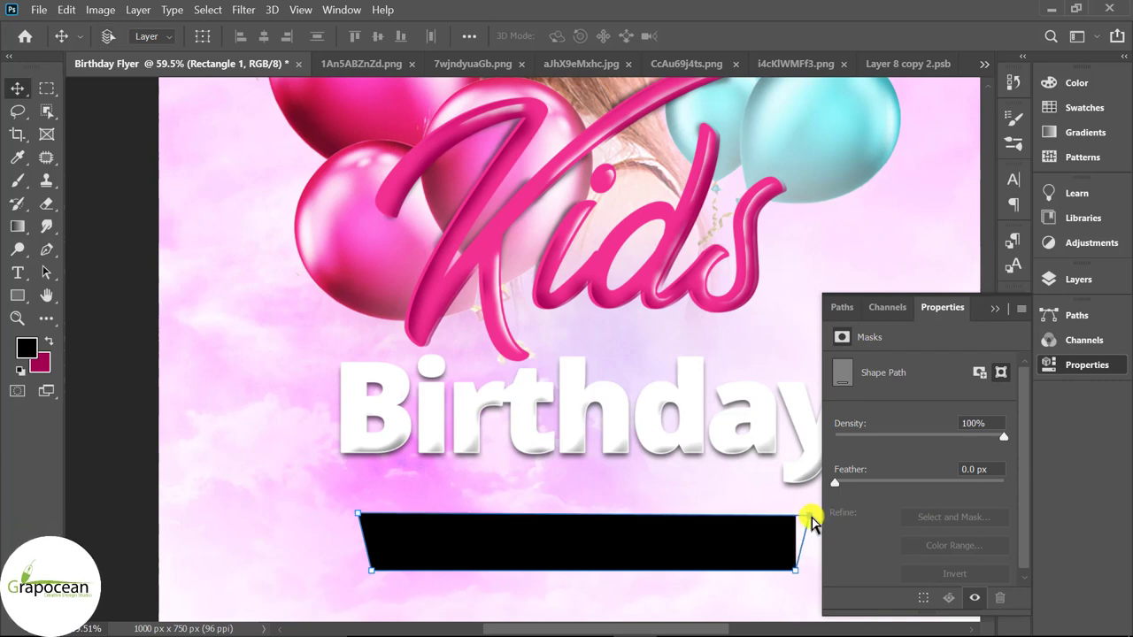
{"action": "left_click", "coordinate": [994, 308]}
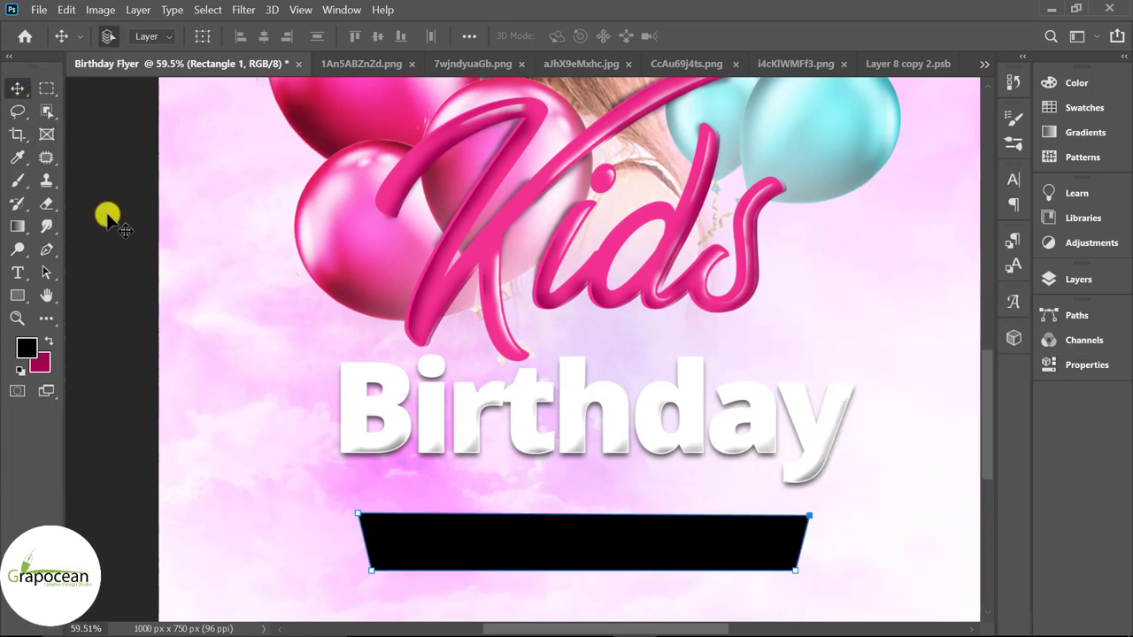
- Fill the slanted bar with pink sampled from the Kids lettering
{"action": "left_click", "coordinate": [27, 348]}
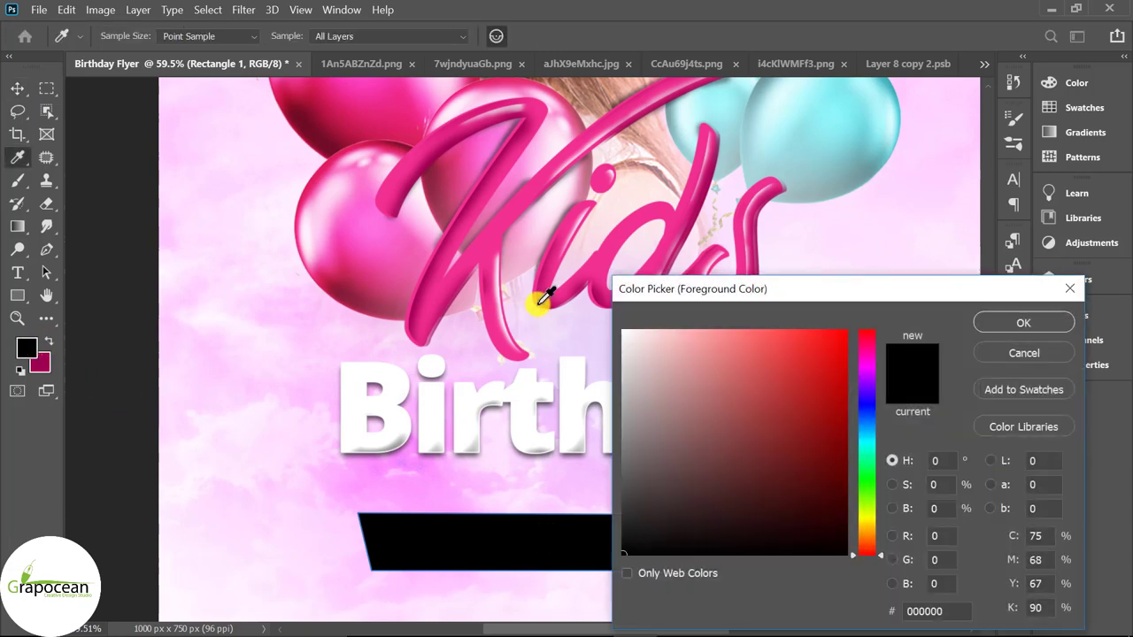
{"action": "left_click", "coordinate": [463, 270]}
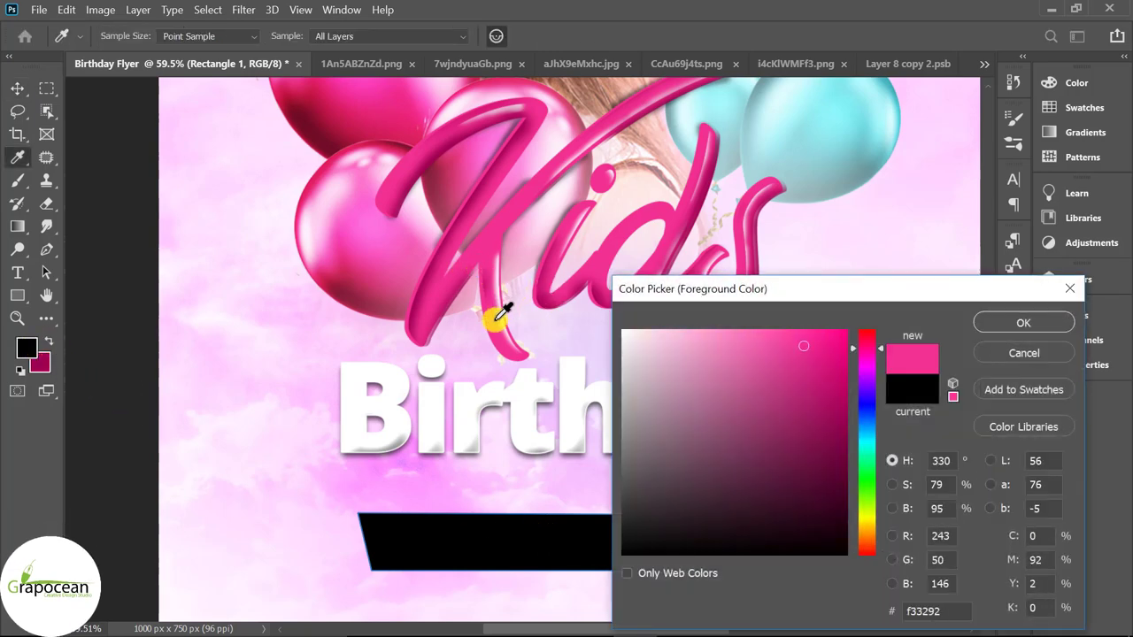
{"action": "left_click", "coordinate": [1014, 324]}
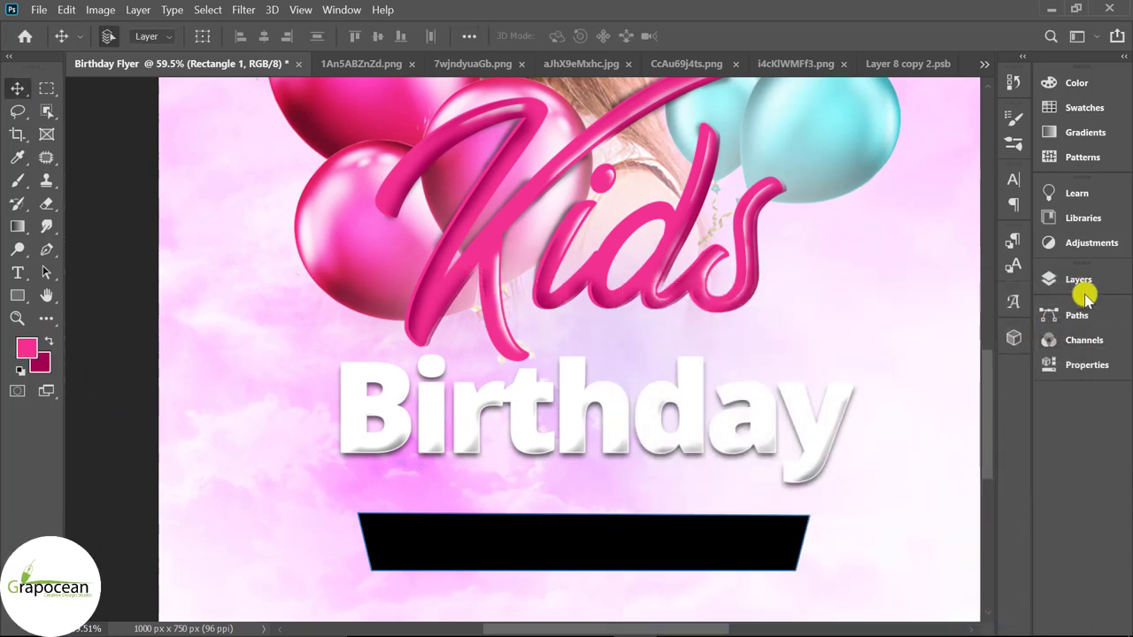
{"action": "left_click", "coordinate": [1084, 280]}
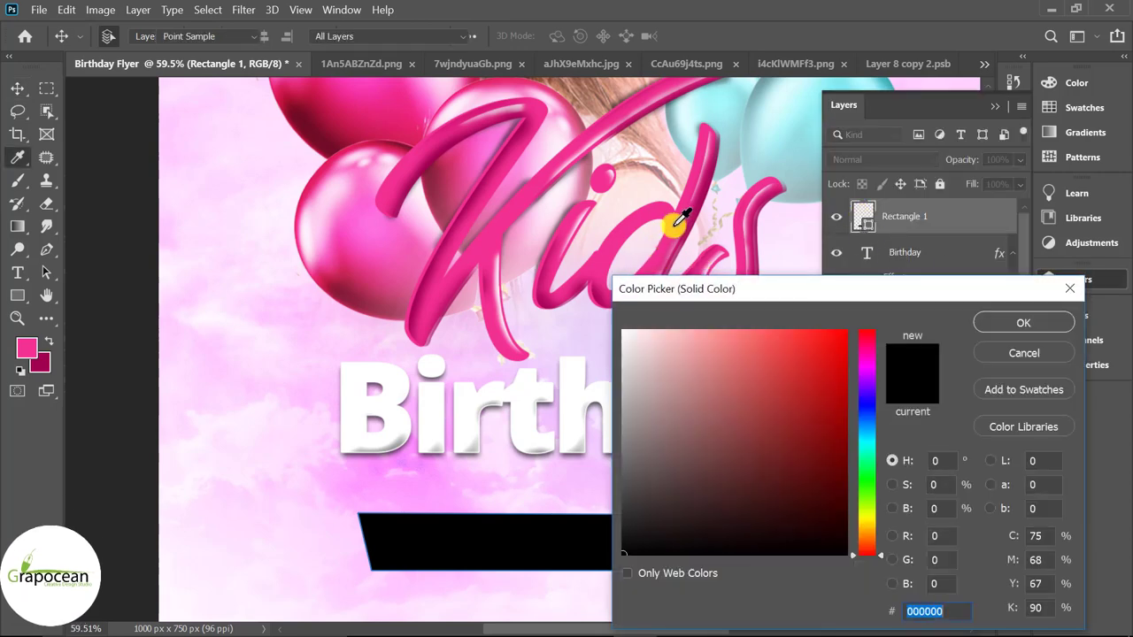
{"action": "left_click", "coordinate": [675, 221]}
{"action": "left_click", "coordinate": [1020, 323]}
{"action": "left_click", "coordinate": [17, 89]}
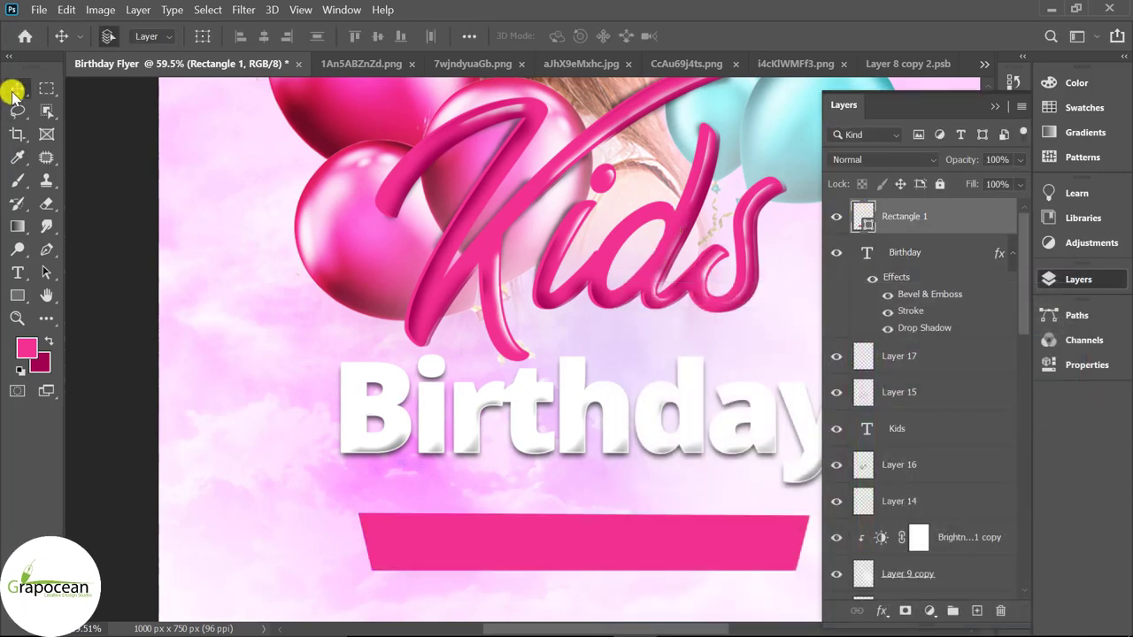
{"action": "left_click", "coordinate": [995, 105]}
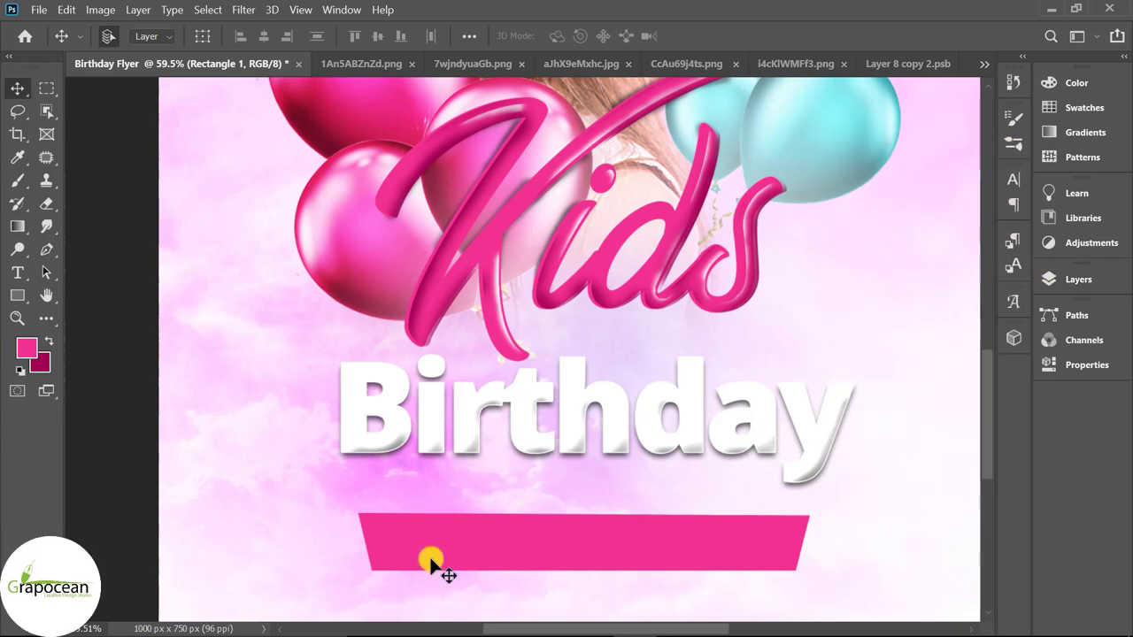
- Draw a small rectangle, Rectangle 2, at the pink bar's left end
{"action": "scroll", "coordinate": [369, 565], "scroll_direction": "up", "scroll_amount": 2, "text": "alt"}
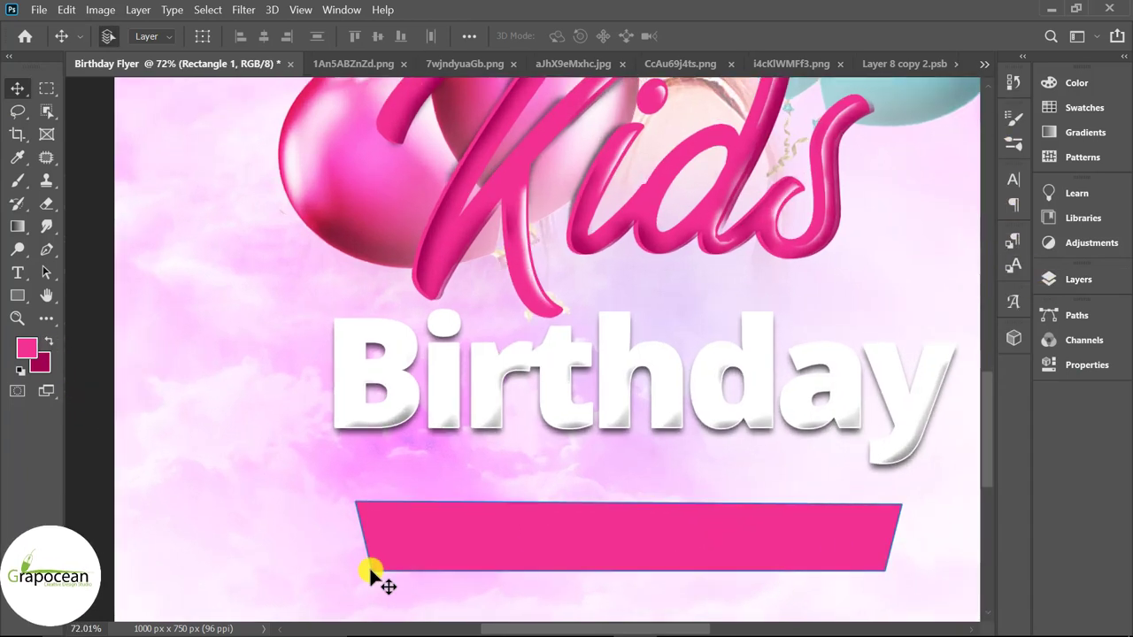
{"action": "scroll", "coordinate": [368, 565], "scroll_direction": "down", "scroll_amount": 1}
{"action": "left_click", "coordinate": [18, 295]}
{"action": "right_click", "coordinate": [18, 295]}
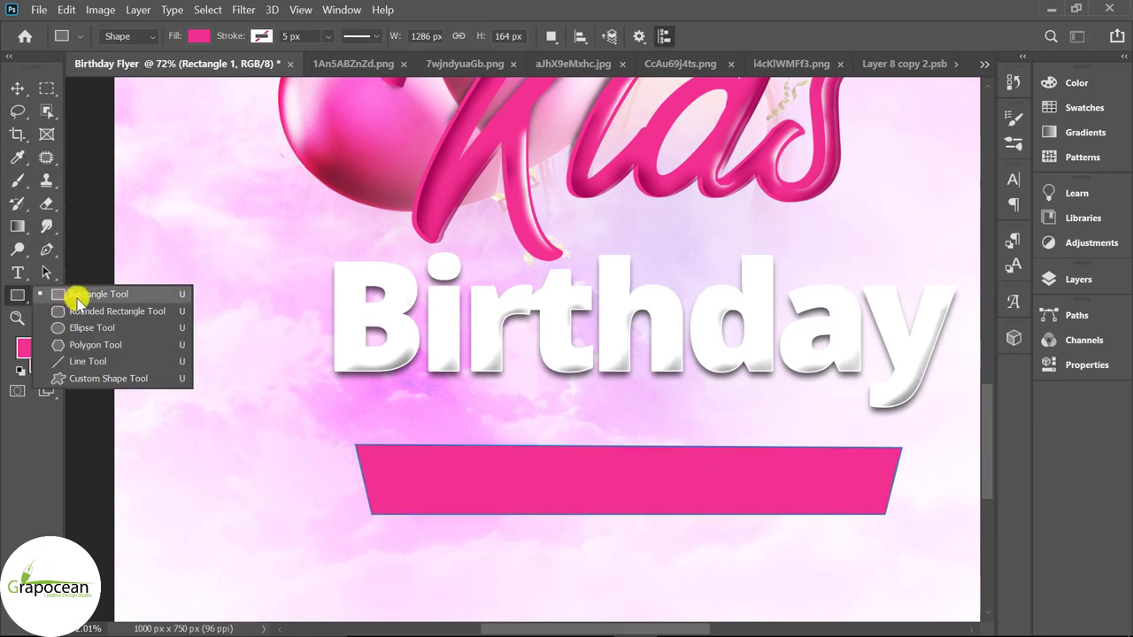
{"action": "left_click", "coordinate": [78, 298]}
{"action": "left_click", "coordinate": [1078, 278]}
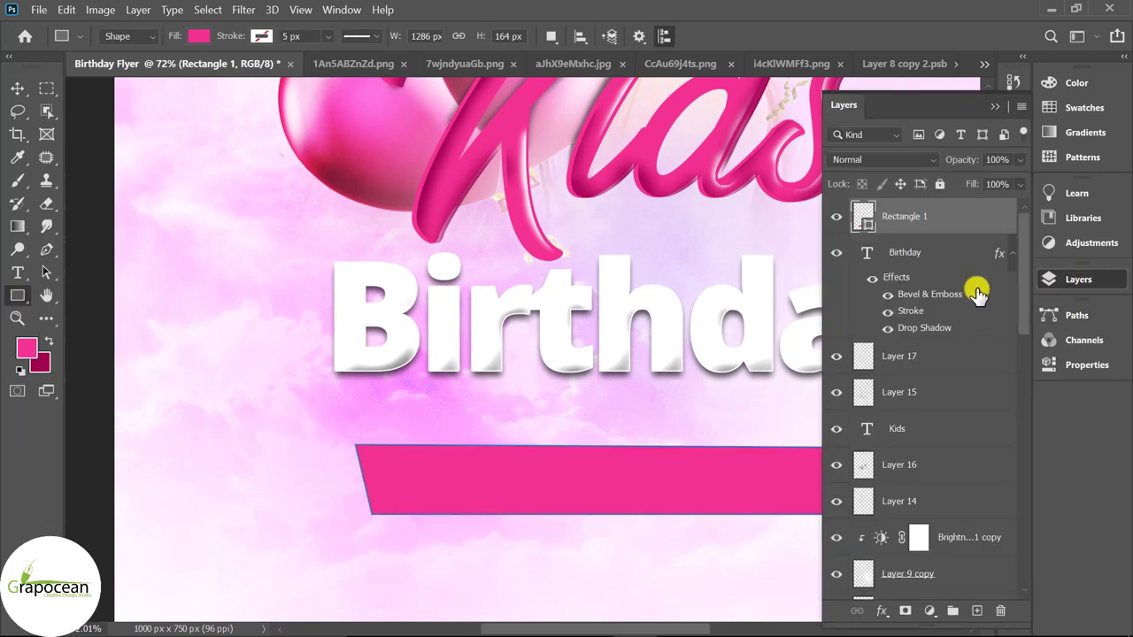
{"action": "left_click", "coordinate": [979, 611]}
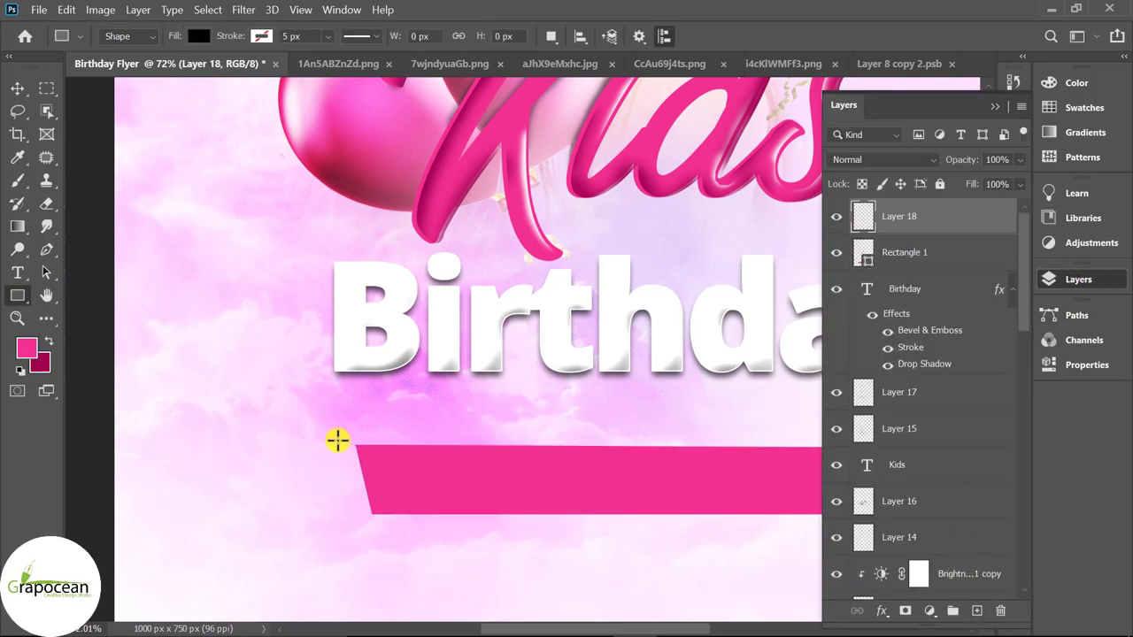
{"action": "left_click_drag", "start_coordinate": [294, 430], "coordinate": [438, 527]}
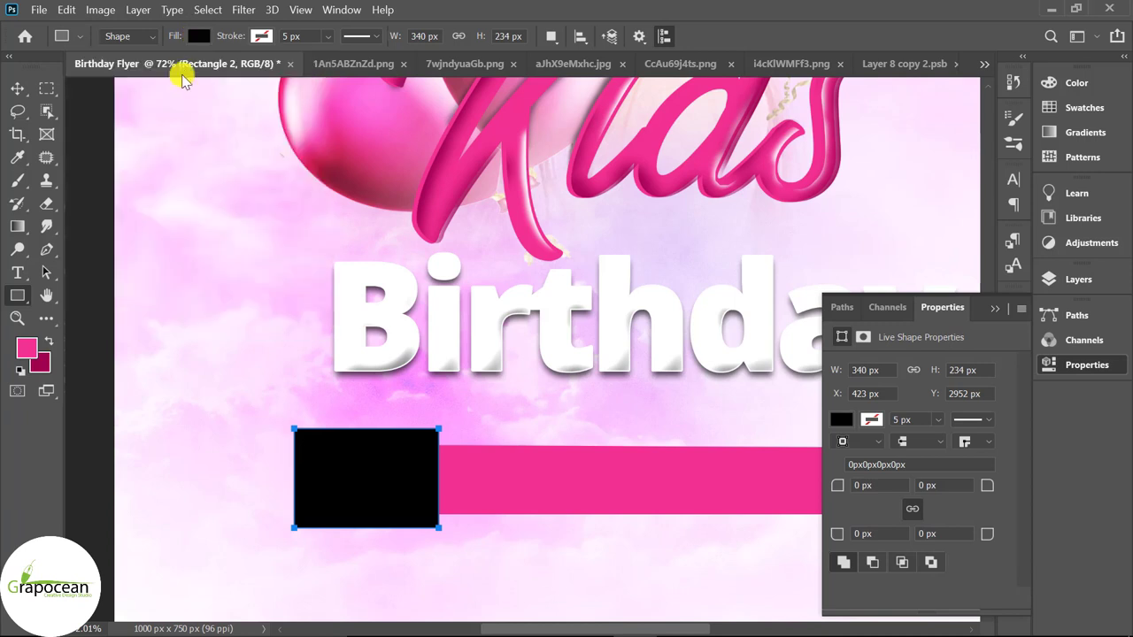
- Fill Rectangle 2 with a darker magenta, #cf0067
{"action": "left_click", "coordinate": [198, 35]}
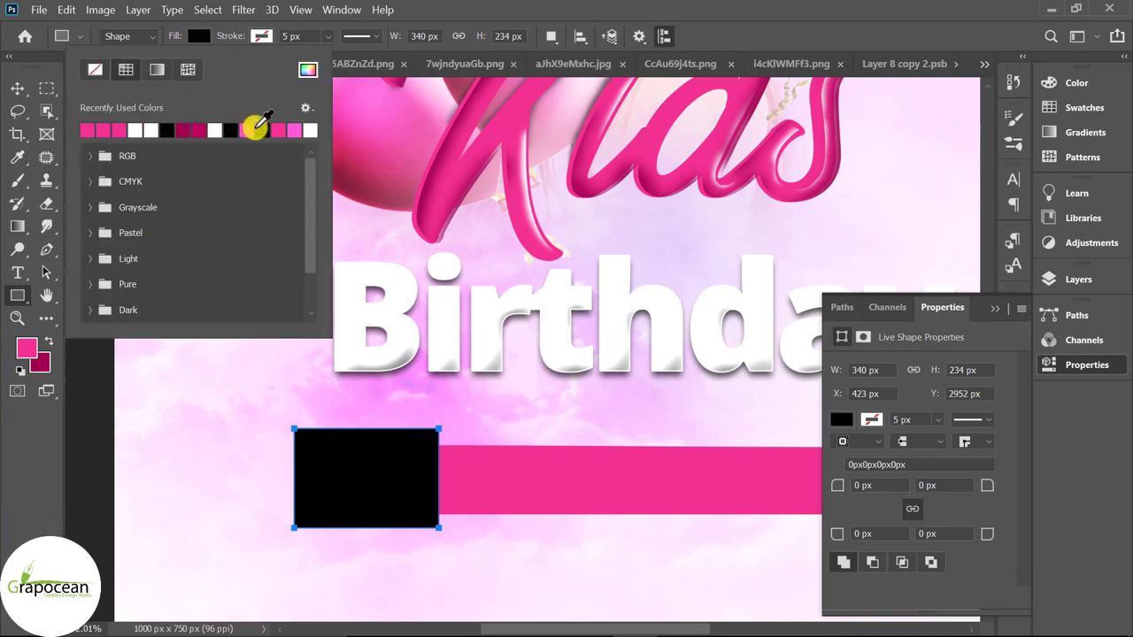
{"action": "left_click", "coordinate": [121, 130]}
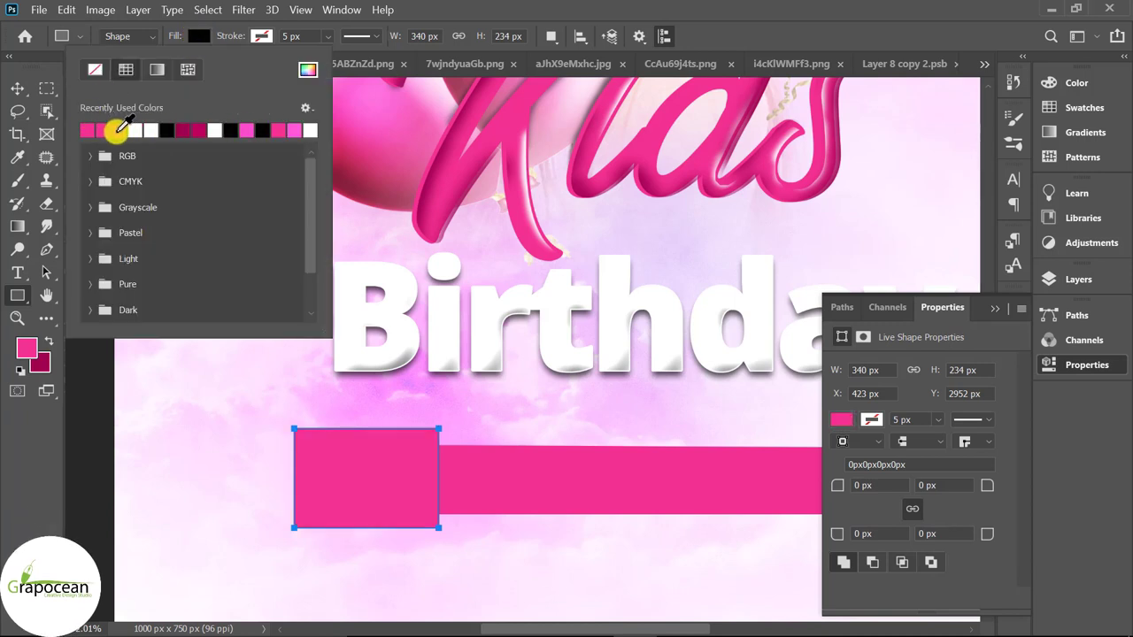
{"action": "left_click", "coordinate": [15, 88]}
{"action": "left_click", "coordinate": [841, 420]}
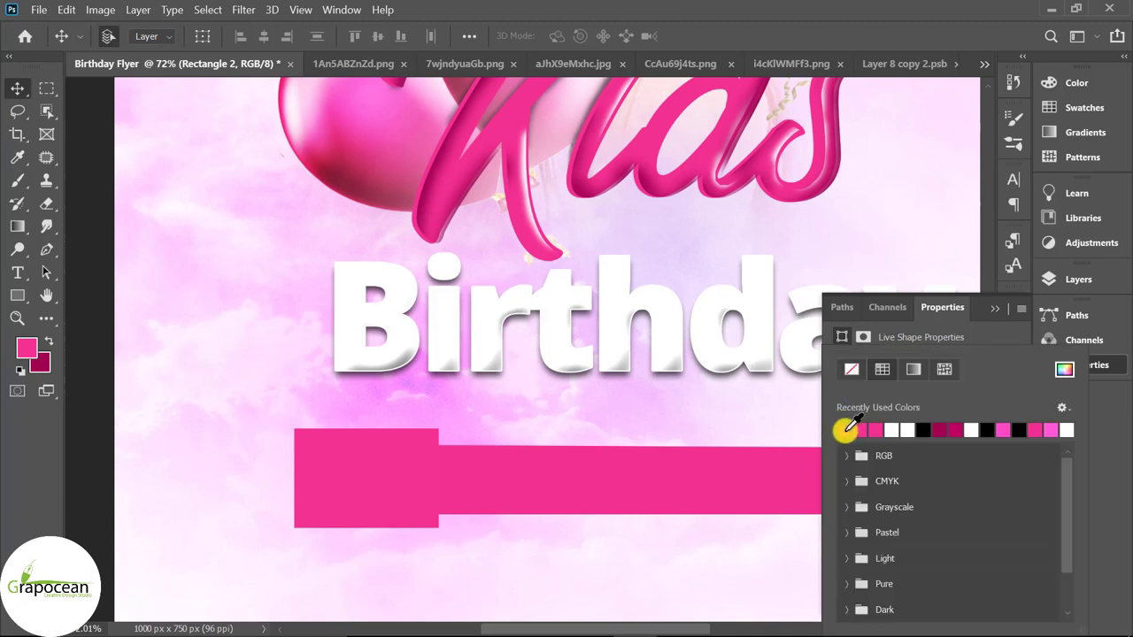
{"action": "left_click", "coordinate": [1064, 369]}
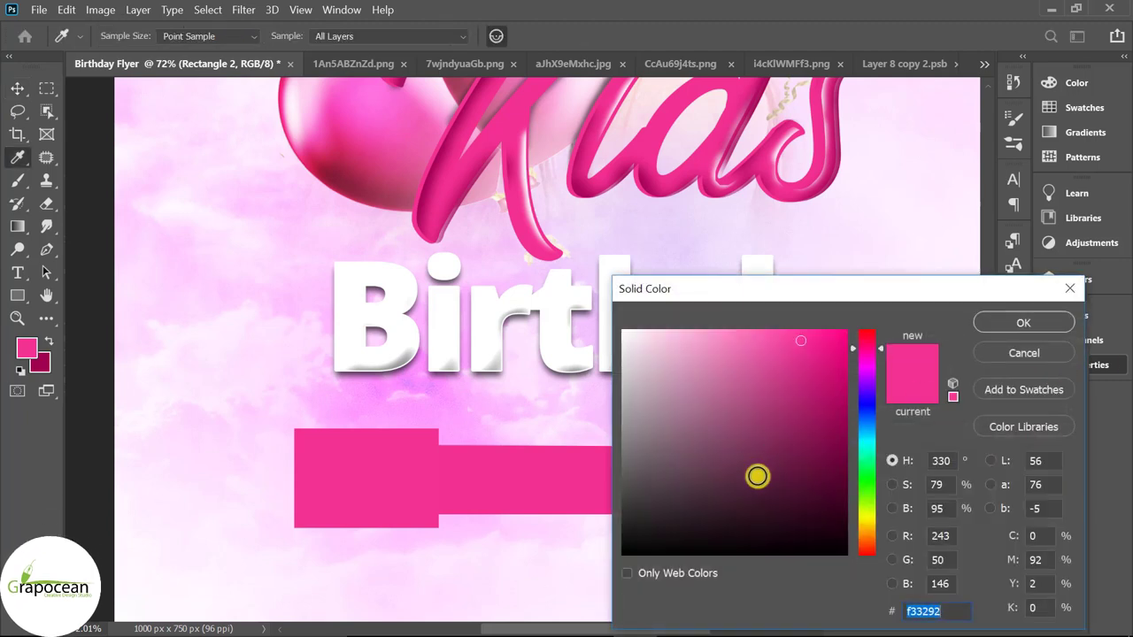
{"action": "left_click_drag", "start_coordinate": [812, 373], "coordinate": [859, 372]}
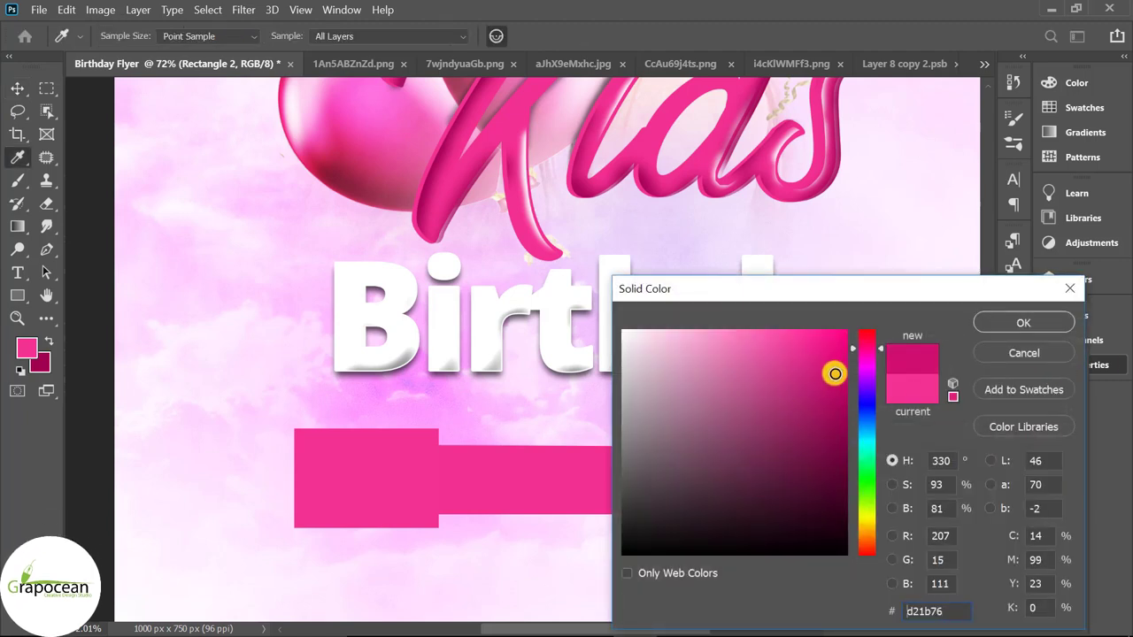
{"action": "left_click", "coordinate": [1058, 324]}
{"action": "left_click", "coordinate": [1024, 316]}
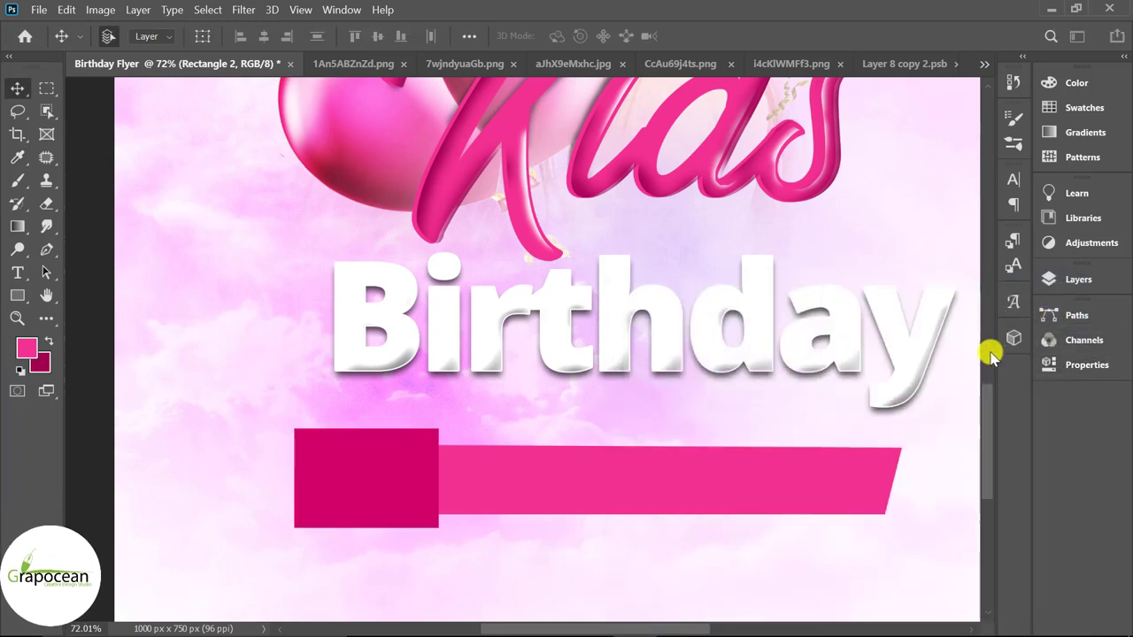
- Move Rectangle 2 below the bar layer and reposition it behind the bar's left end
{"action": "left_click", "coordinate": [1078, 280]}
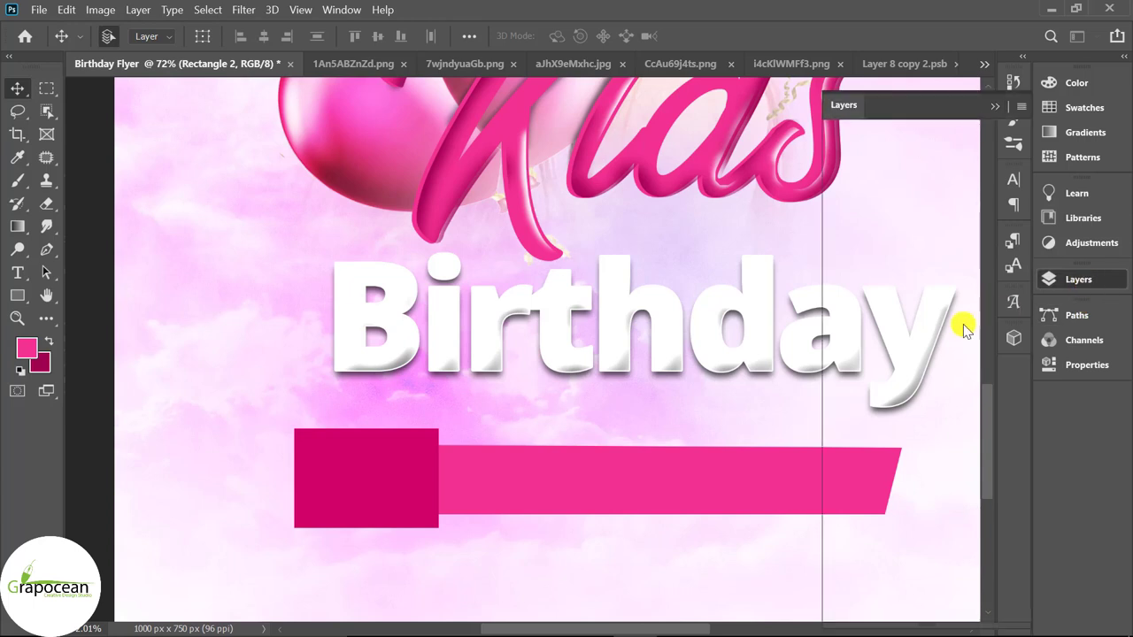
{"action": "mouse_move", "coordinate": [951, 254]}
{"action": "left_mouse_down"}
{"action": "mouse_move", "coordinate": [932, 367]}
{"action": "mouse_move", "coordinate": [870, 392]}
{"action": "left_mouse_up"}
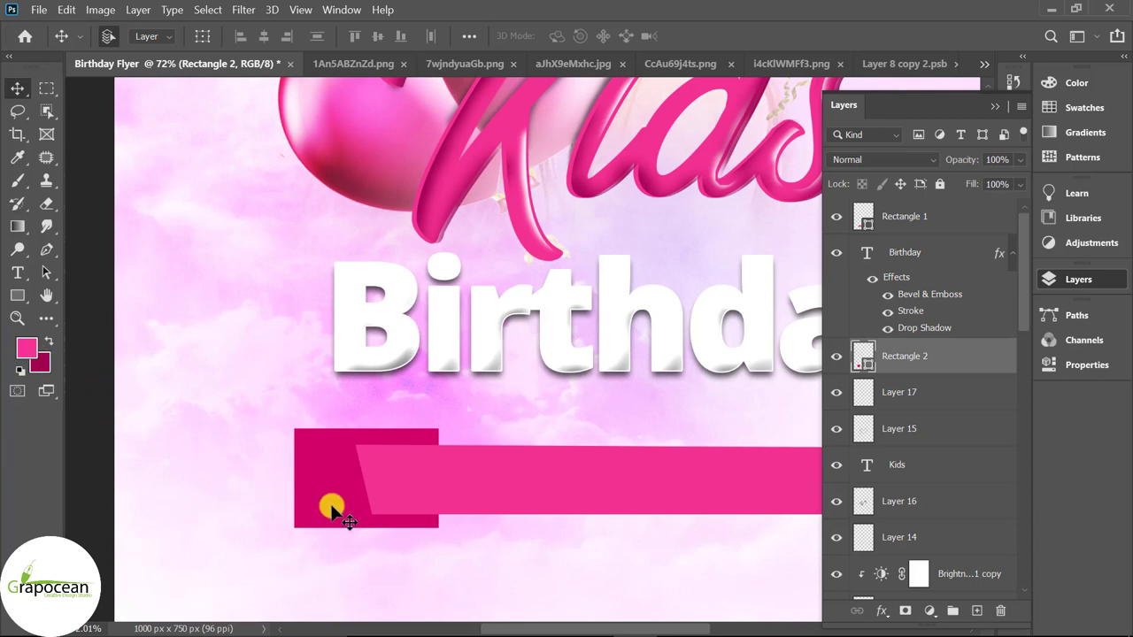
{"action": "left_click_drag", "start_coordinate": [336, 506], "coordinate": [346, 483]}
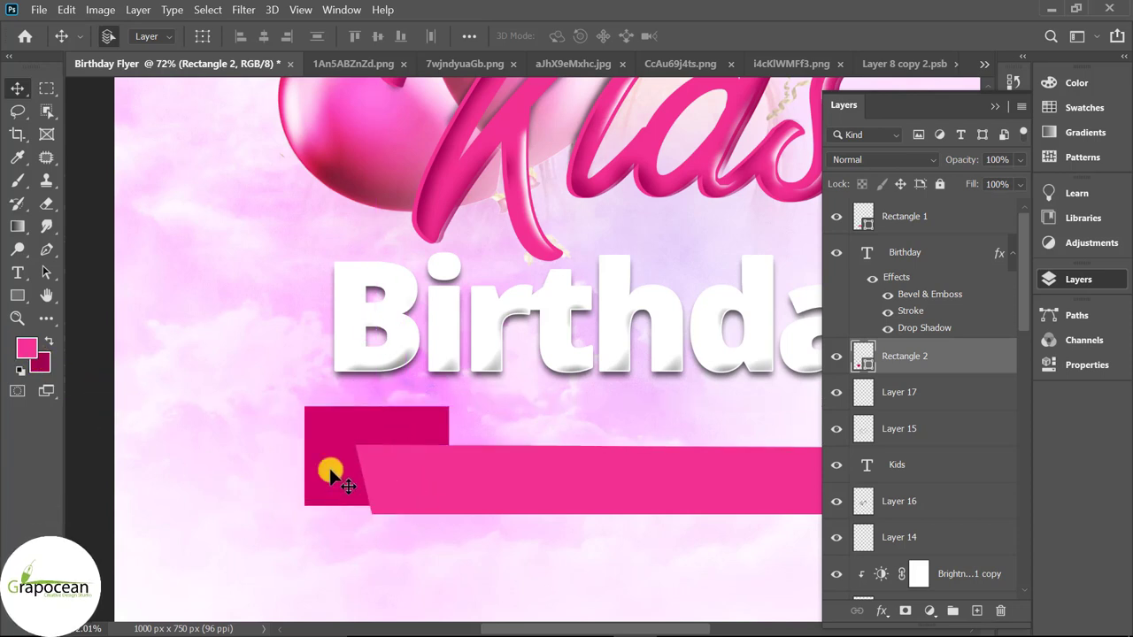
{"action": "mouse_move", "coordinate": [327, 473]}
{"action": "left_mouse_down"}
{"action": "mouse_move", "coordinate": [346, 476]}
{"action": "mouse_move", "coordinate": [333, 472]}
{"action": "left_mouse_up"}
- Shorten the dark square's height and skew its left side into a slanted tail
{"action": "key", "text": "ctrl+t"}
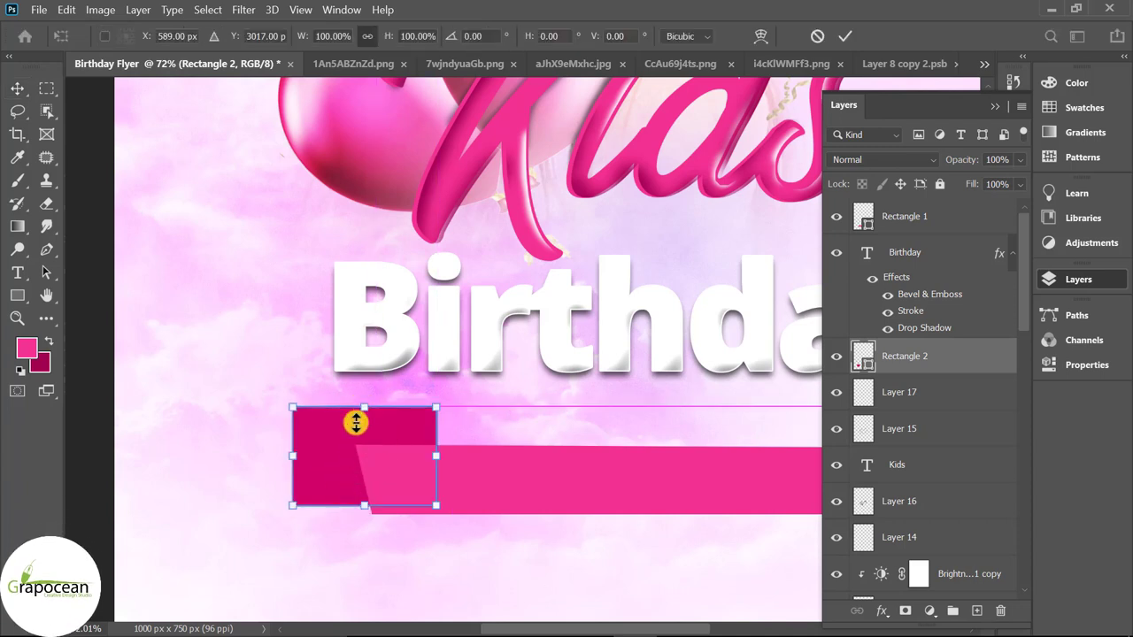
{"action": "left_click_drag", "start_coordinate": [355, 424], "coordinate": [356, 423]}
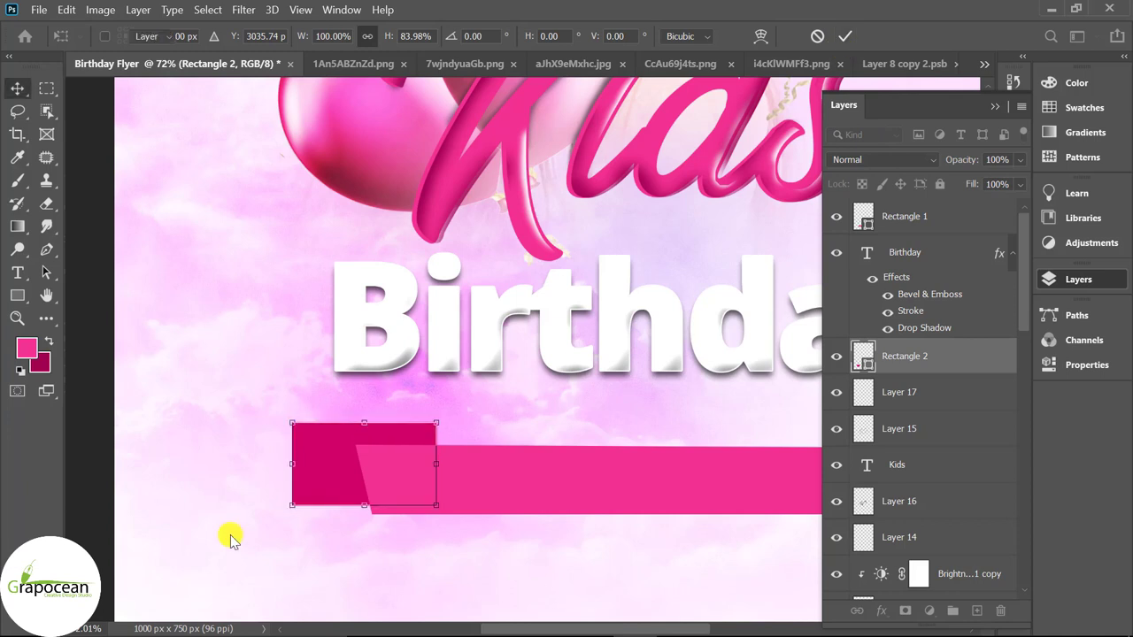
{"action": "key", "text": "Return"}
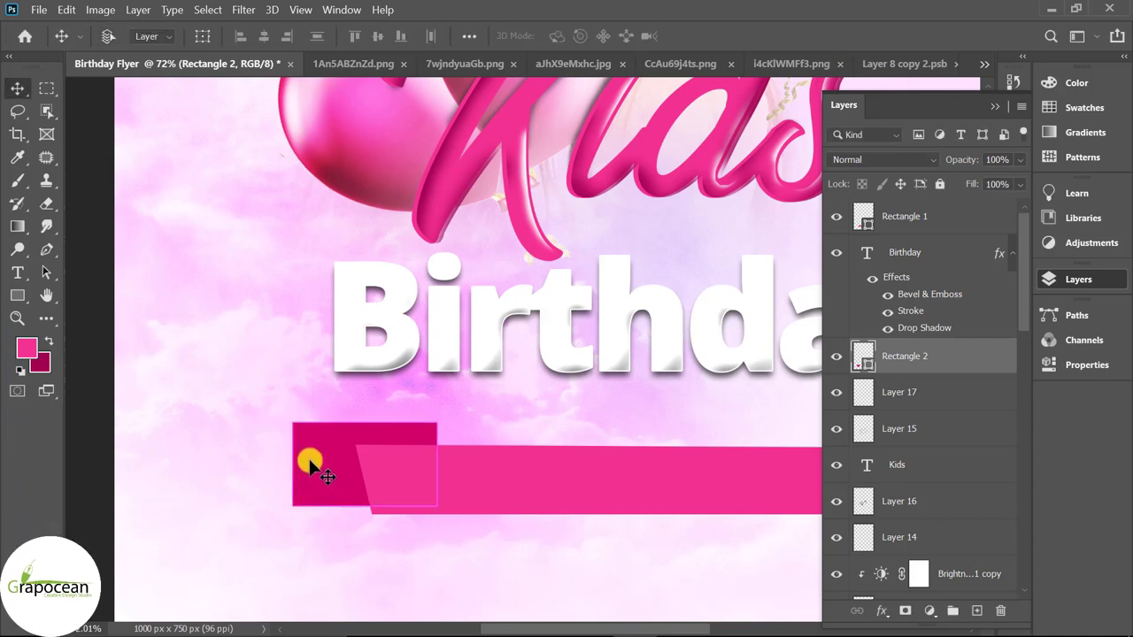
{"action": "key", "text": "ctrl+t"}
{"action": "left_click_drag", "start_coordinate": [271, 430], "coordinate": [273, 429]}
{"action": "left_click_drag", "start_coordinate": [416, 436], "coordinate": [418, 434]}
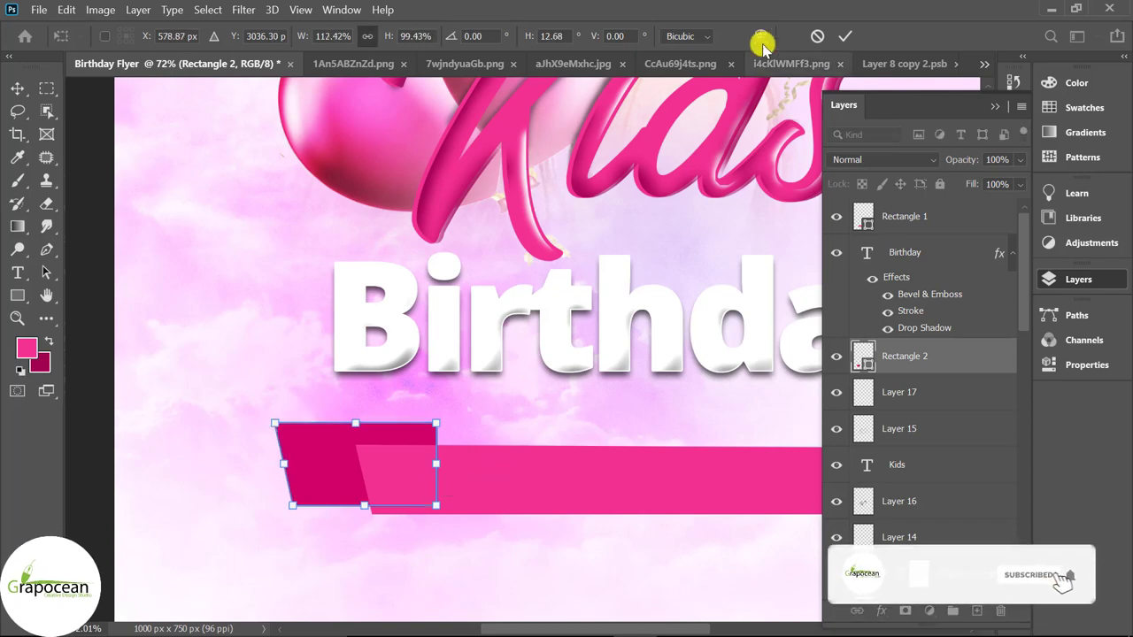
{"action": "left_click", "coordinate": [846, 36]}
{"action": "scroll", "coordinate": [412, 551], "scroll_direction": "down", "scroll_amount": 3}
{"action": "scroll", "coordinate": [423, 567], "scroll_direction": "down", "scroll_amount": 2}
- Start a fold triangle with the Pen tool in Shape mode on a new layer
{"action": "scroll", "coordinate": [390, 529], "scroll_direction": "up", "scroll_amount": 5}
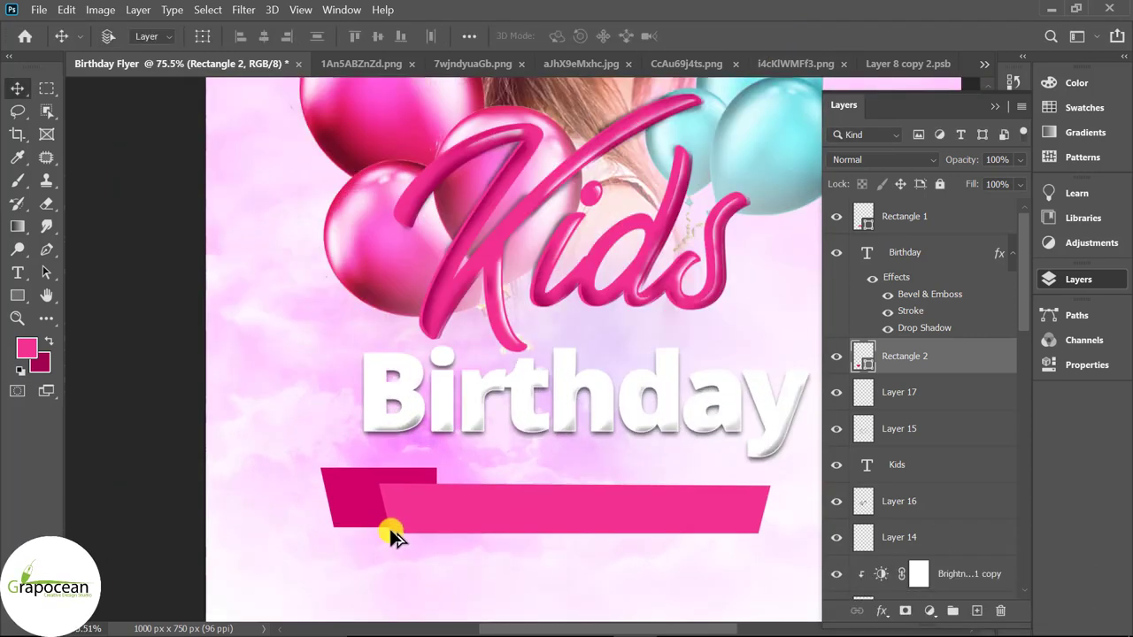
{"action": "scroll", "coordinate": [390, 528], "scroll_direction": "up", "scroll_amount": 1}
{"action": "left_click", "coordinate": [46, 251]}
{"action": "scroll", "coordinate": [366, 473], "scroll_direction": "up", "scroll_amount": 3}
{"action": "key", "text": "ctrl+shift+alt+n"}
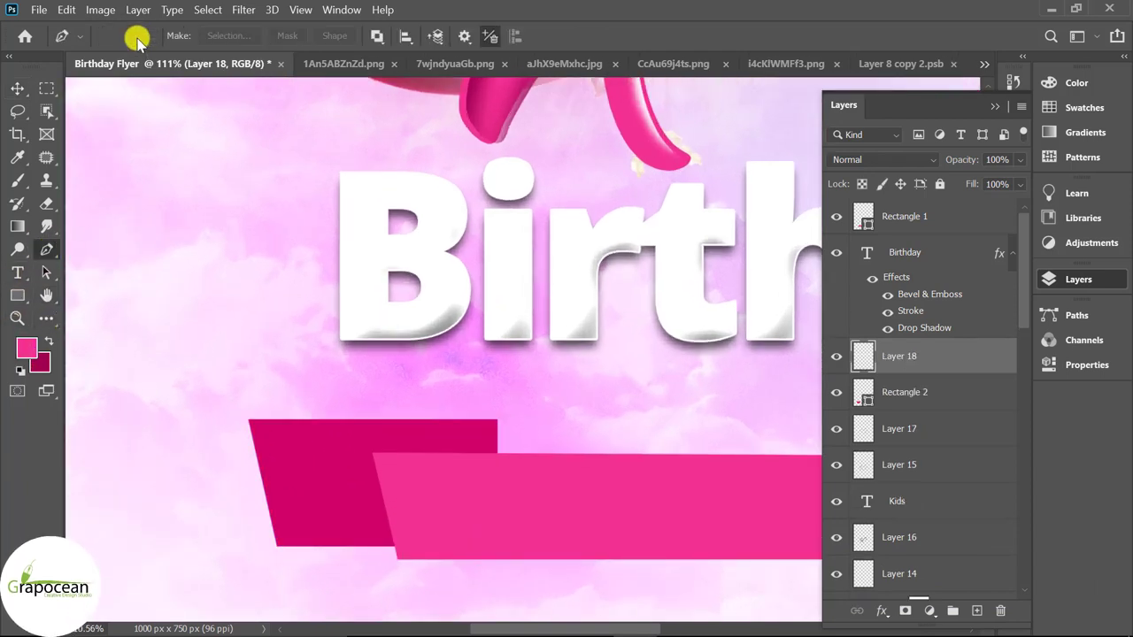
{"action": "left_click", "coordinate": [137, 38]}
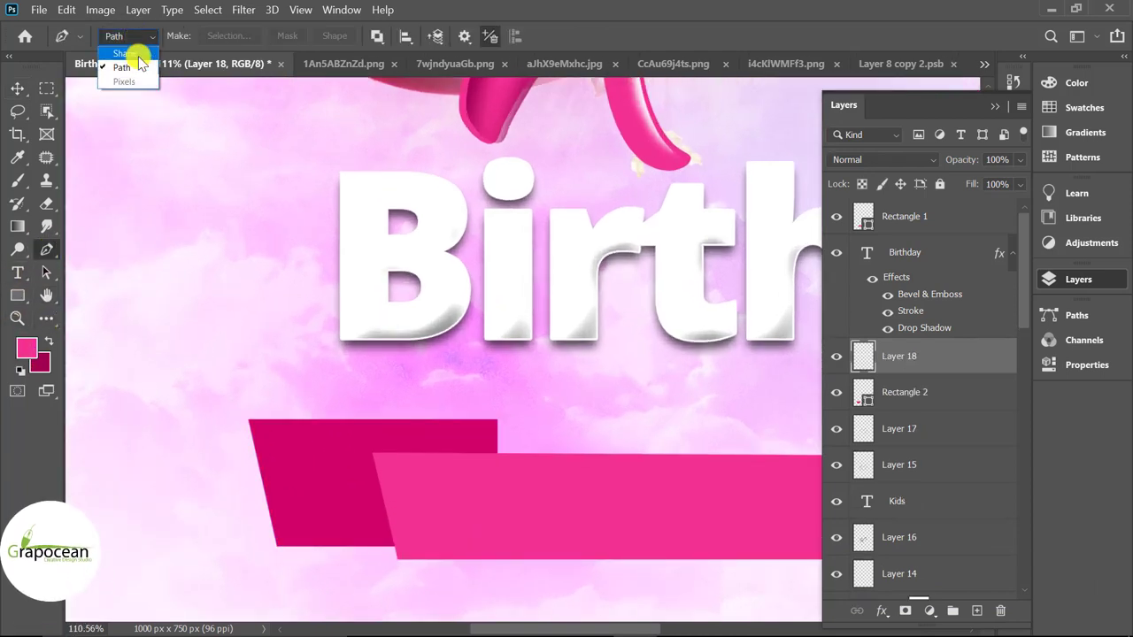
{"action": "left_click", "coordinate": [372, 455]}
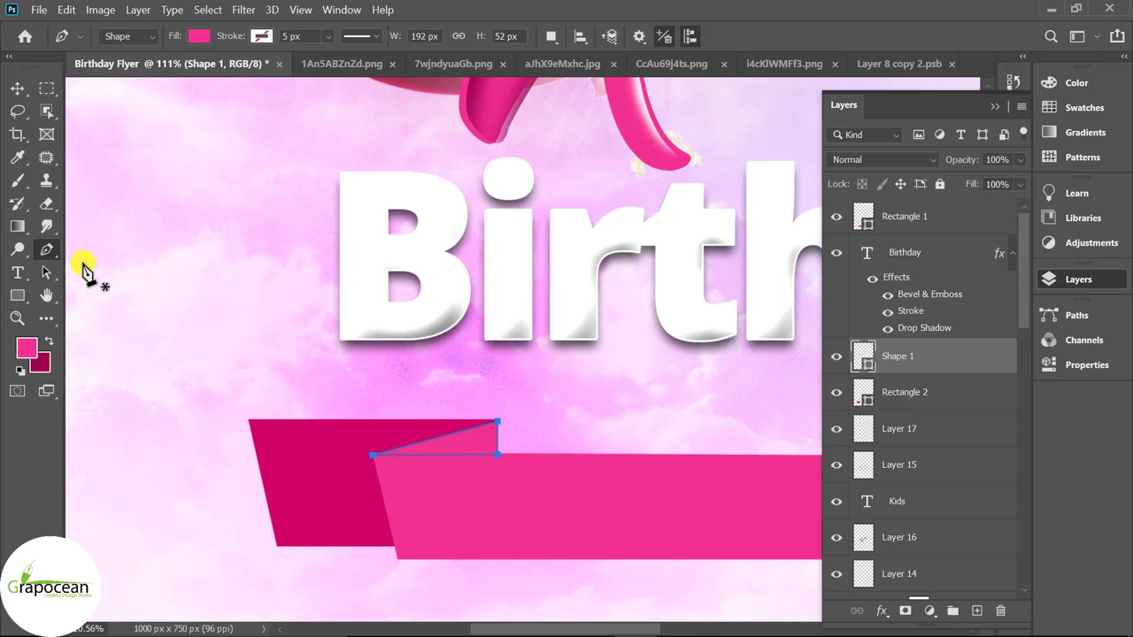
- Fill the triangle with a brighter pink and position it at the ribbon fold
{"action": "left_click", "coordinate": [25, 348]}
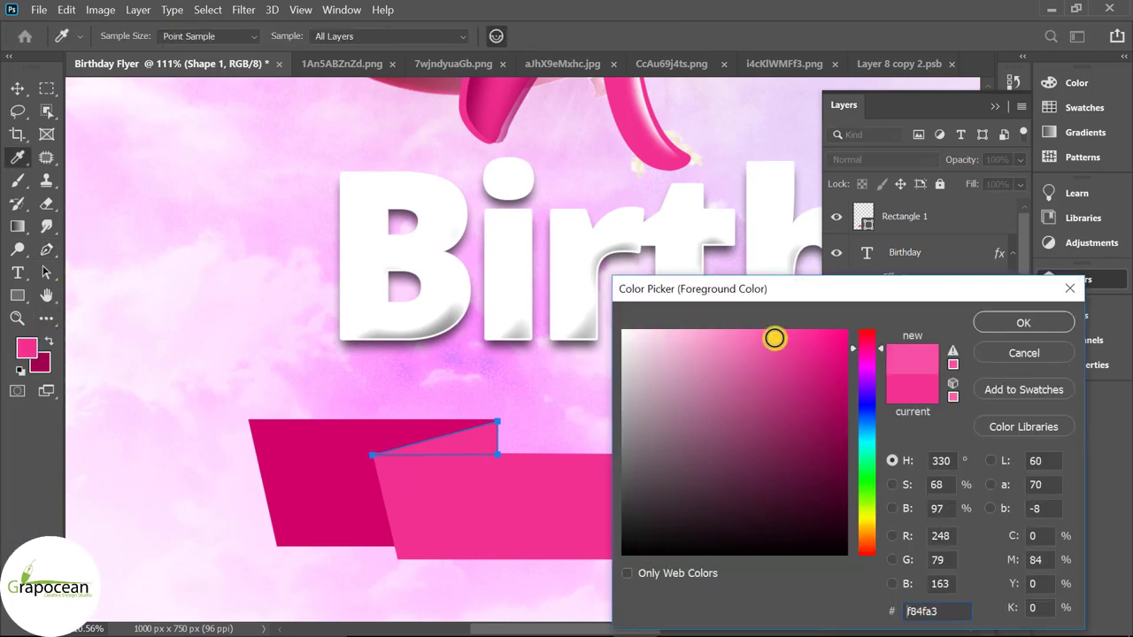
{"action": "left_click_drag", "start_coordinate": [806, 355], "coordinate": [834, 331]}
{"action": "left_click", "coordinate": [1058, 323]}
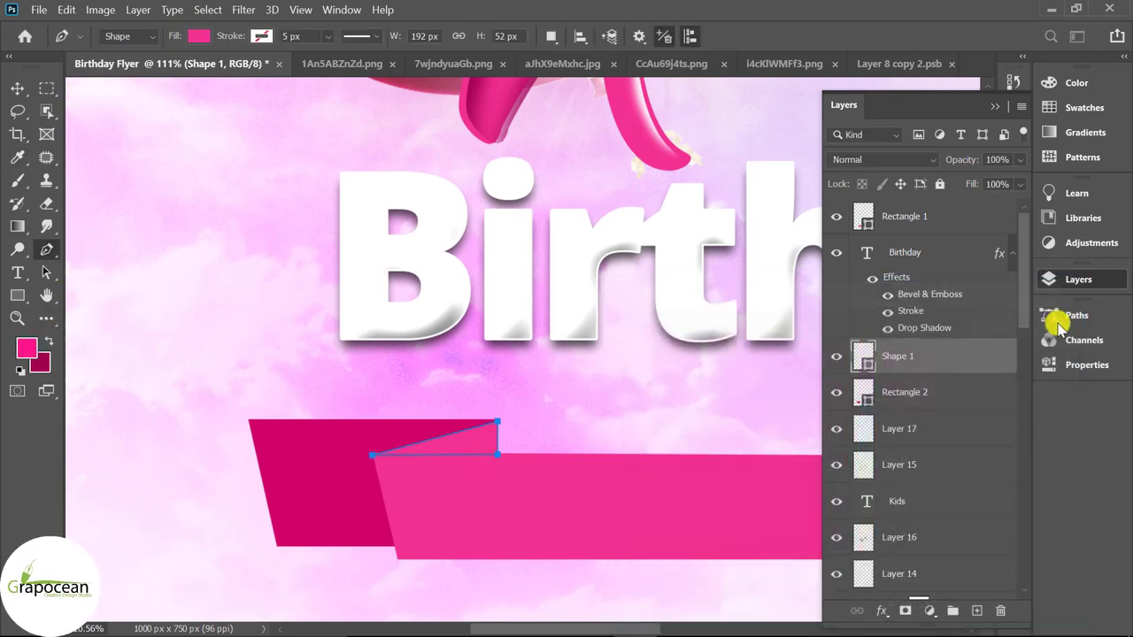
{"action": "left_click", "coordinate": [17, 87]}
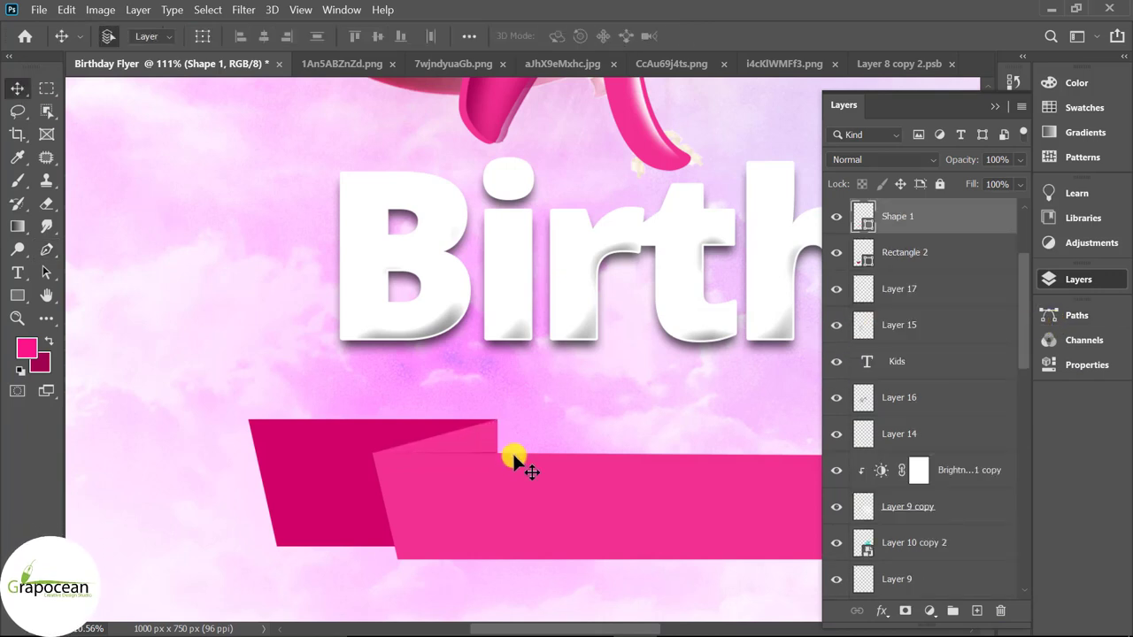
{"action": "left_click_drag", "start_coordinate": [501, 456], "coordinate": [502, 461]}
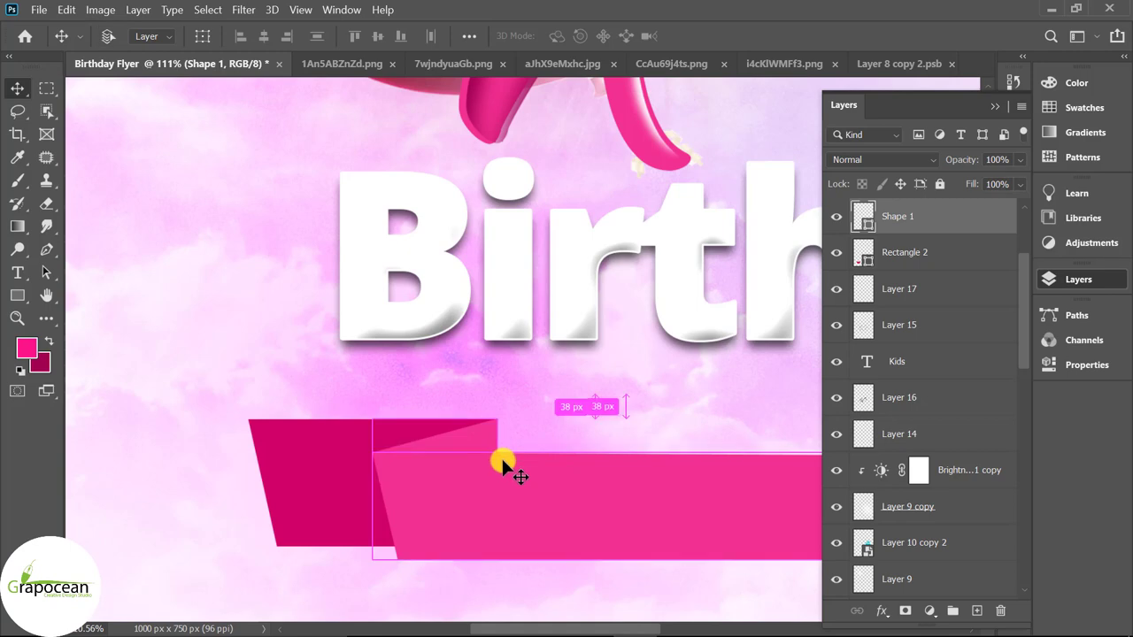
{"action": "scroll", "coordinate": [505, 523], "scroll_direction": "down", "scroll_amount": 2}
{"action": "scroll", "coordinate": [498, 539], "scroll_direction": "down", "scroll_amount": 1}
{"action": "scroll", "coordinate": [455, 569], "scroll_direction": "up", "scroll_amount": 2}
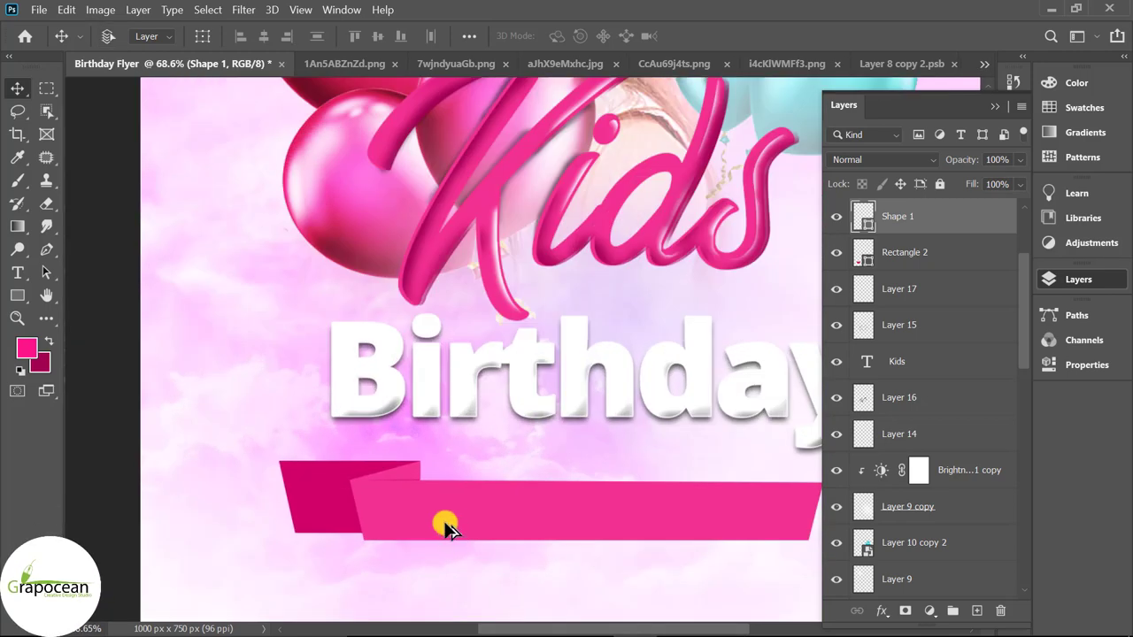
{"action": "scroll", "coordinate": [446, 526], "scroll_direction": "up", "scroll_amount": 3}
{"action": "scroll", "coordinate": [409, 469], "scroll_direction": "up", "scroll_amount": 2}
- Select the fold triangle together with the dark tail
{"action": "left_click", "coordinate": [415, 454]}
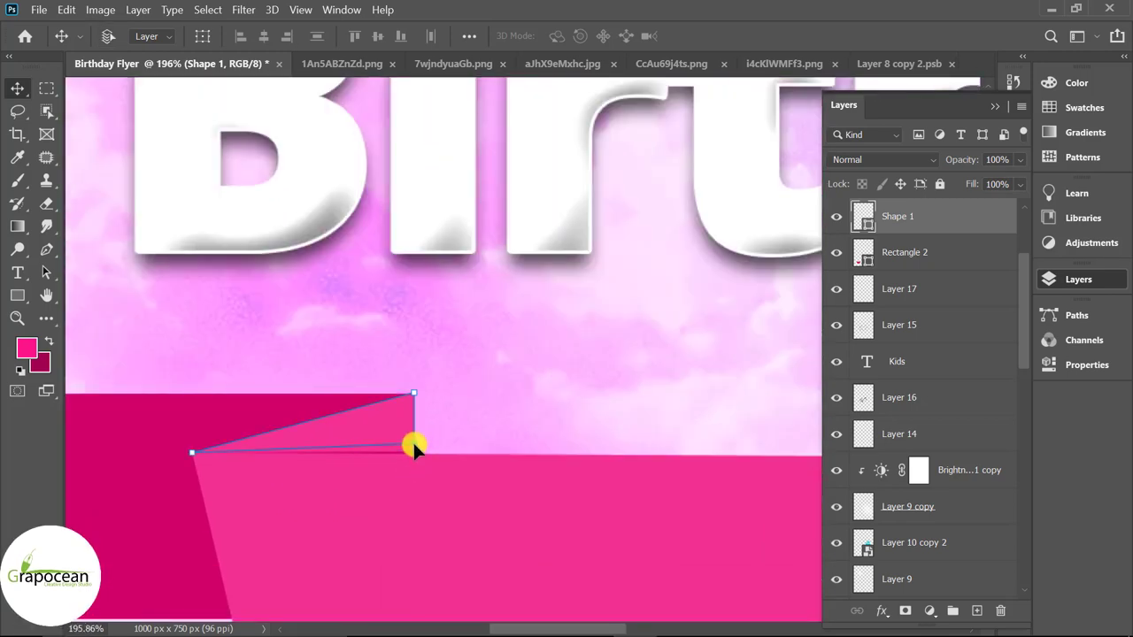
{"action": "left_click", "coordinate": [505, 382]}
{"action": "scroll", "coordinate": [503, 381], "scroll_direction": "down", "scroll_amount": 2}
{"action": "scroll", "coordinate": [478, 449], "scroll_direction": "down", "scroll_amount": 2}
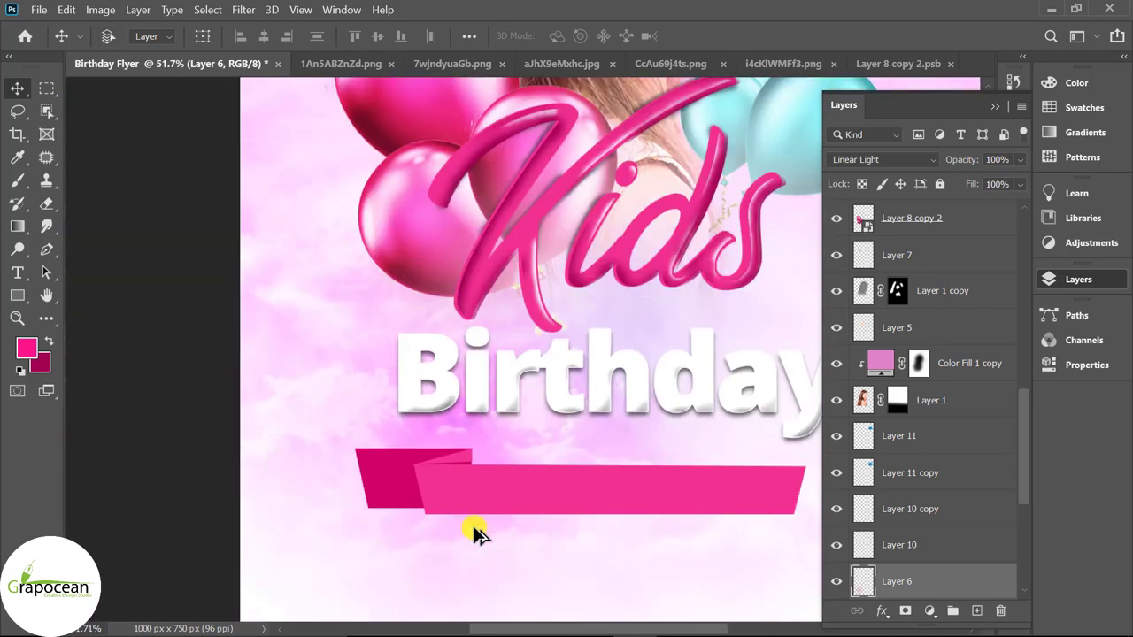
{"action": "scroll", "coordinate": [473, 526], "scroll_direction": "down", "scroll_amount": 1}
{"action": "scroll", "coordinate": [457, 478], "scroll_direction": "up", "scroll_amount": 1}
{"action": "left_click", "coordinate": [404, 483]}
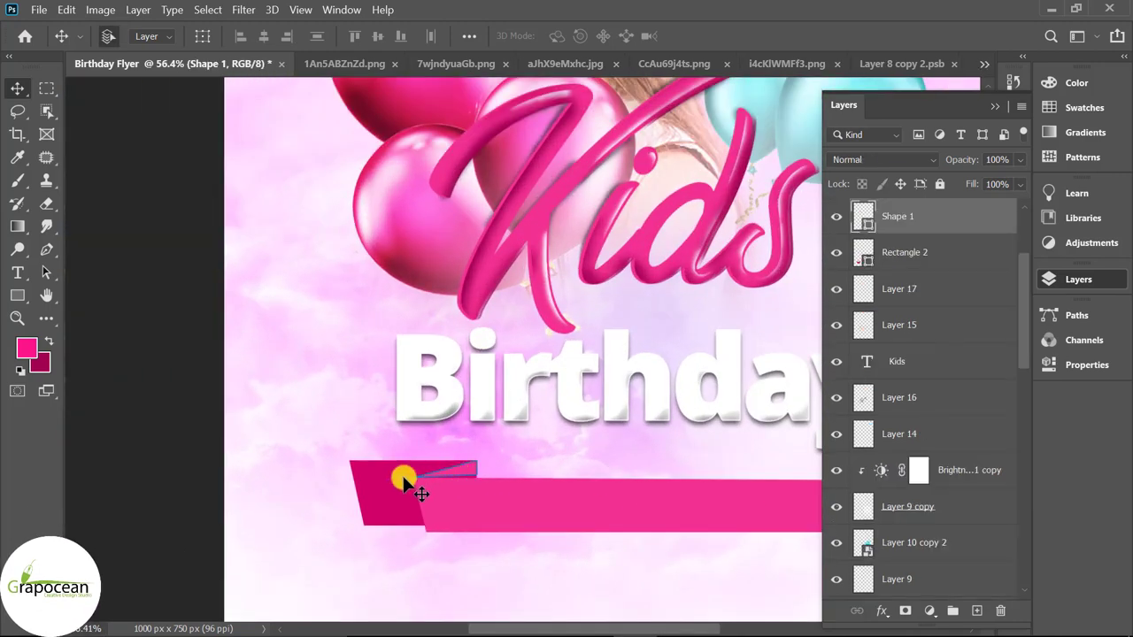
{"action": "scroll", "coordinate": [390, 482], "scroll_direction": "down", "scroll_amount": 1}
- Copy the tail and fold, flip them horizontally, and place them at the bar's right end
{"action": "left_click_drag", "start_coordinate": [372, 493], "coordinate": [620, 494]}
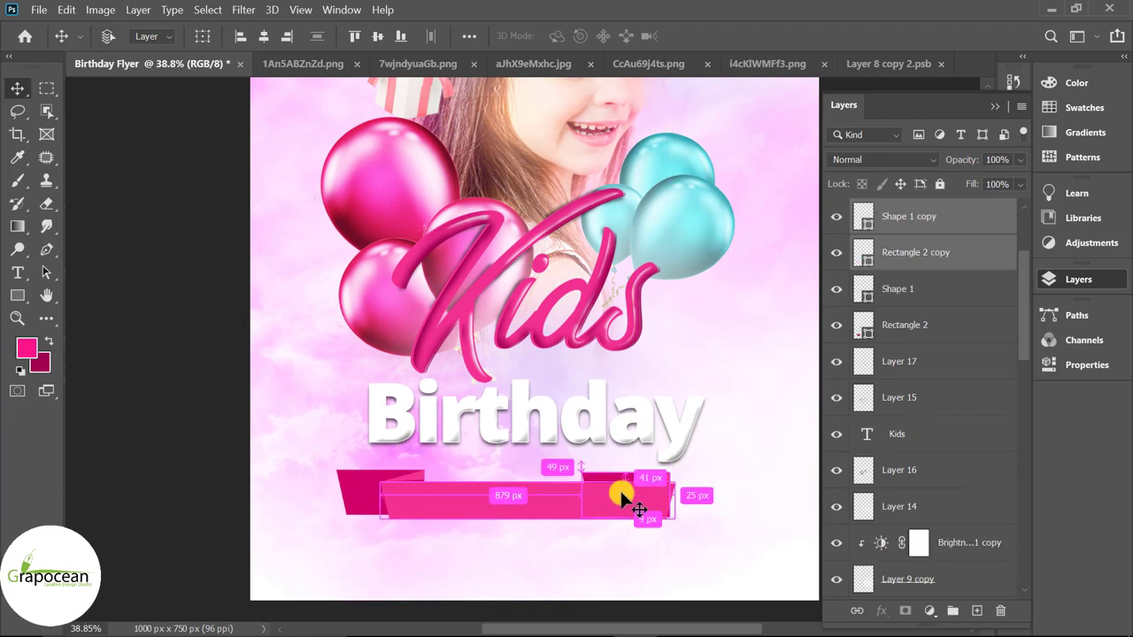
{"action": "key", "text": "ctrl+t"}
{"action": "right_click", "coordinate": [622, 482]}
{"action": "left_click", "coordinate": [673, 455]}
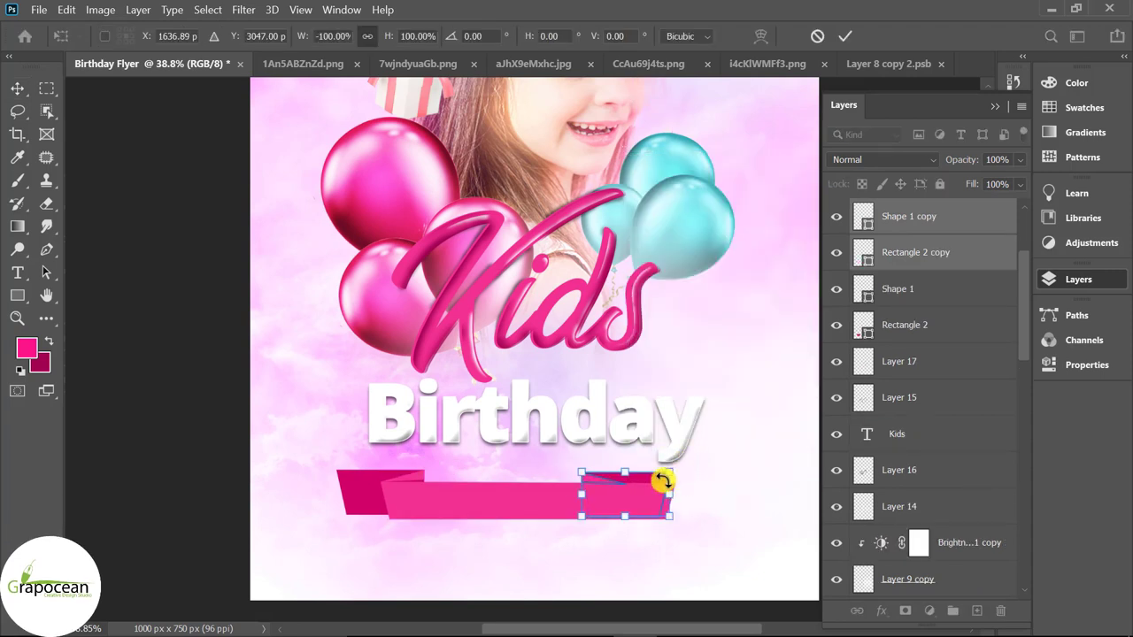
{"action": "left_click_drag", "start_coordinate": [636, 480], "coordinate": [685, 485]}
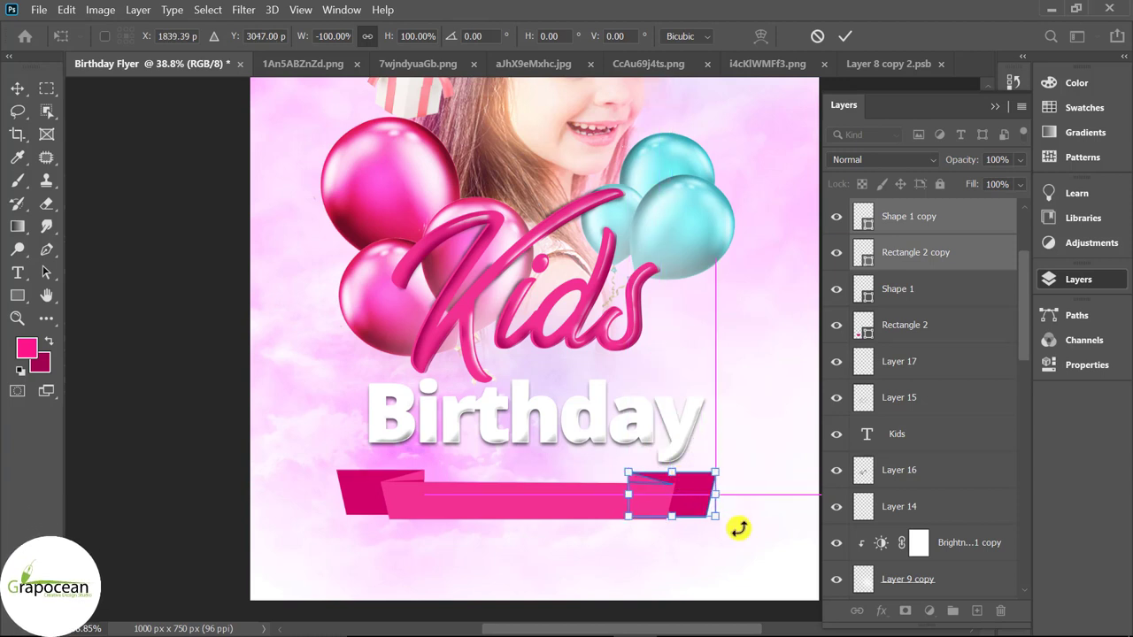
{"action": "key", "text": "Right"}
{"action": "key", "text": "Right"}
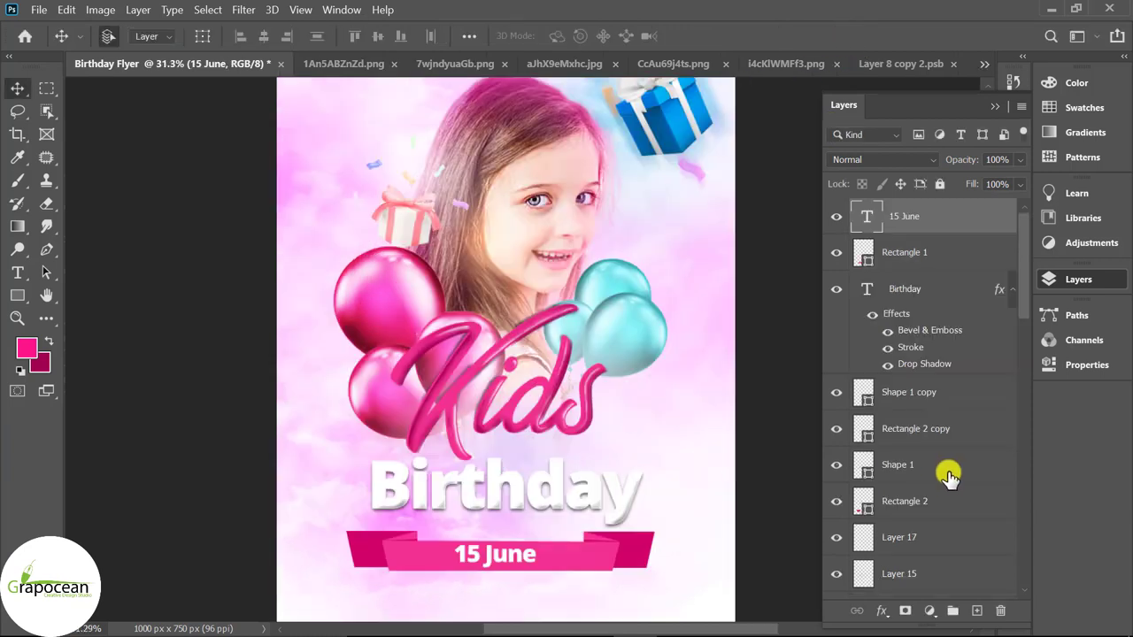
- Scale the whole ribbon and 15 June label down to about 60% width
{"action": "left_click", "coordinate": [924, 509], "text": "shift"}
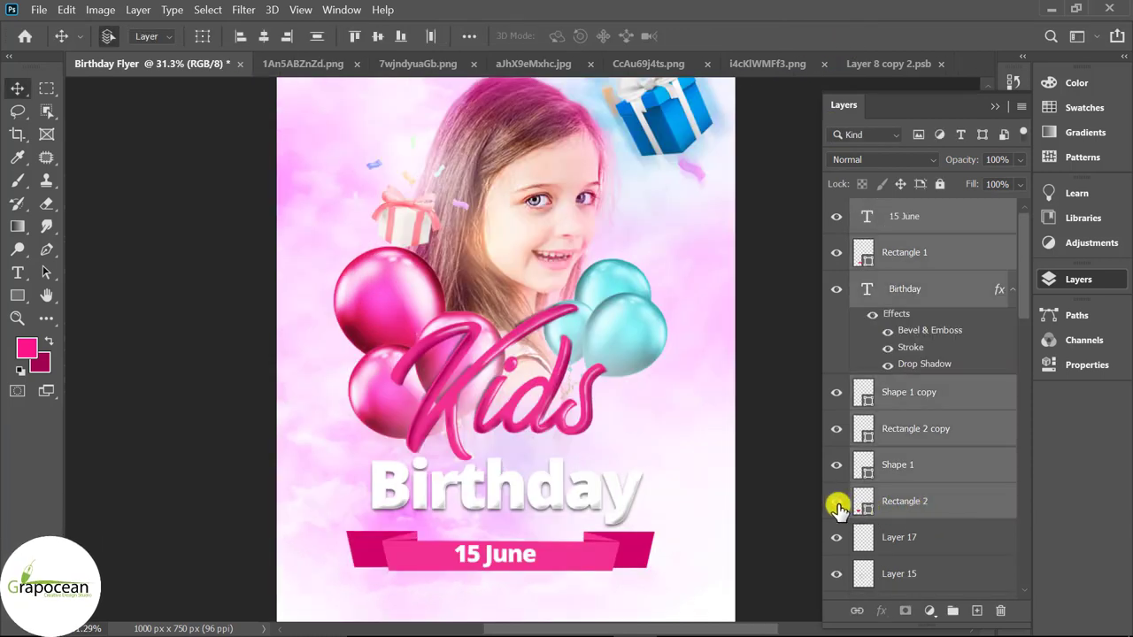
{"action": "key", "text": "ctrl+t"}
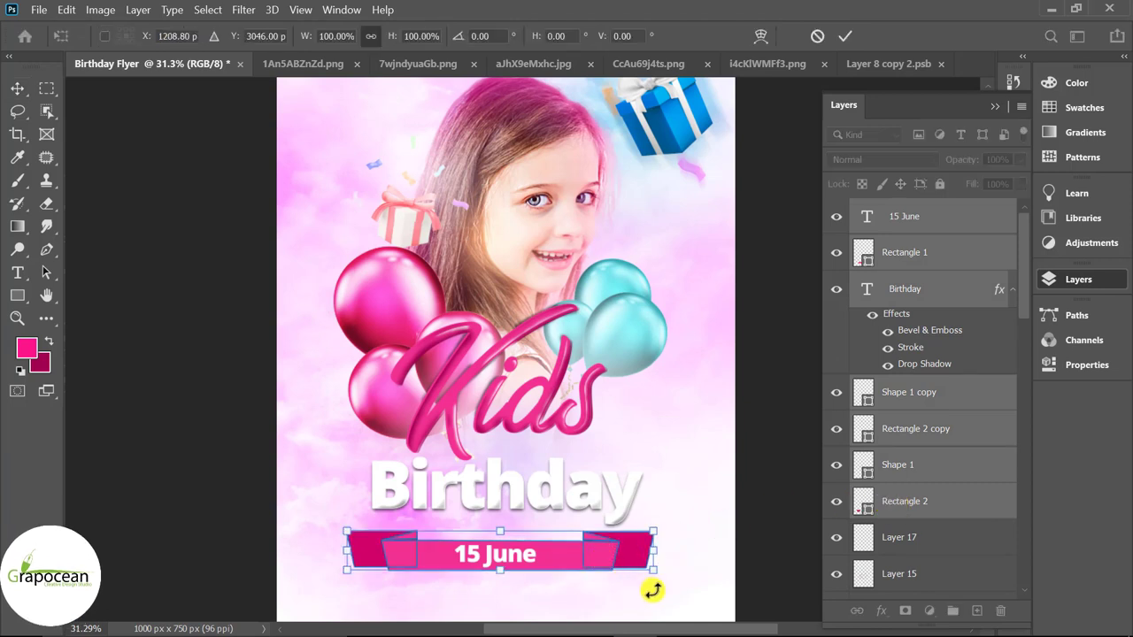
{"action": "left_click_drag", "start_coordinate": [653, 569], "coordinate": [597, 577]}
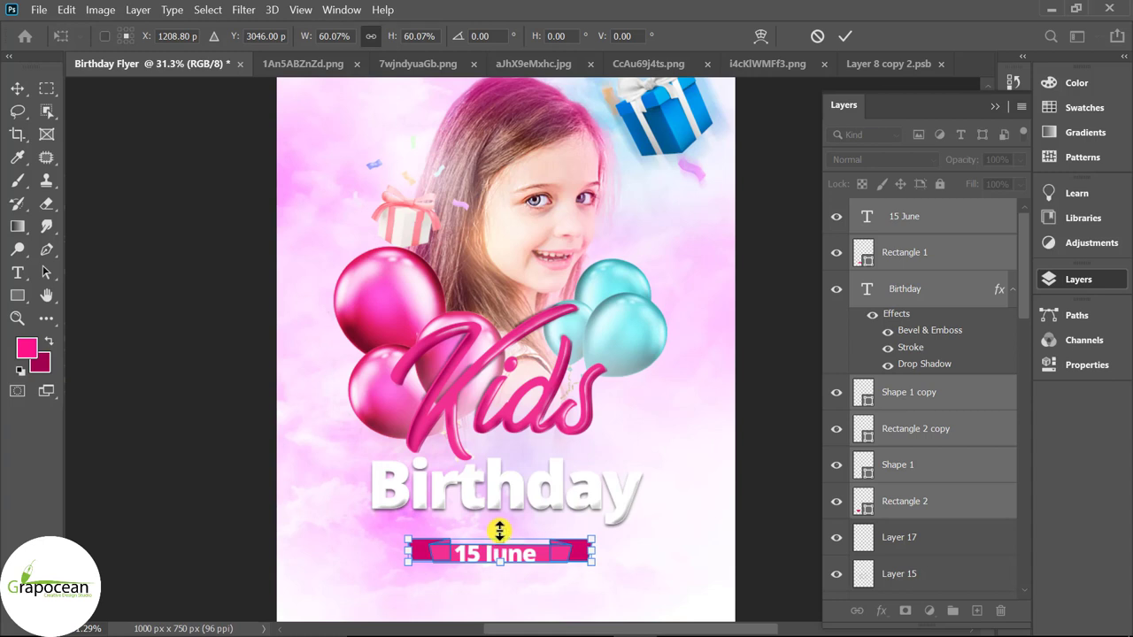
{"action": "left_click_drag", "start_coordinate": [501, 530], "coordinate": [500, 524]}
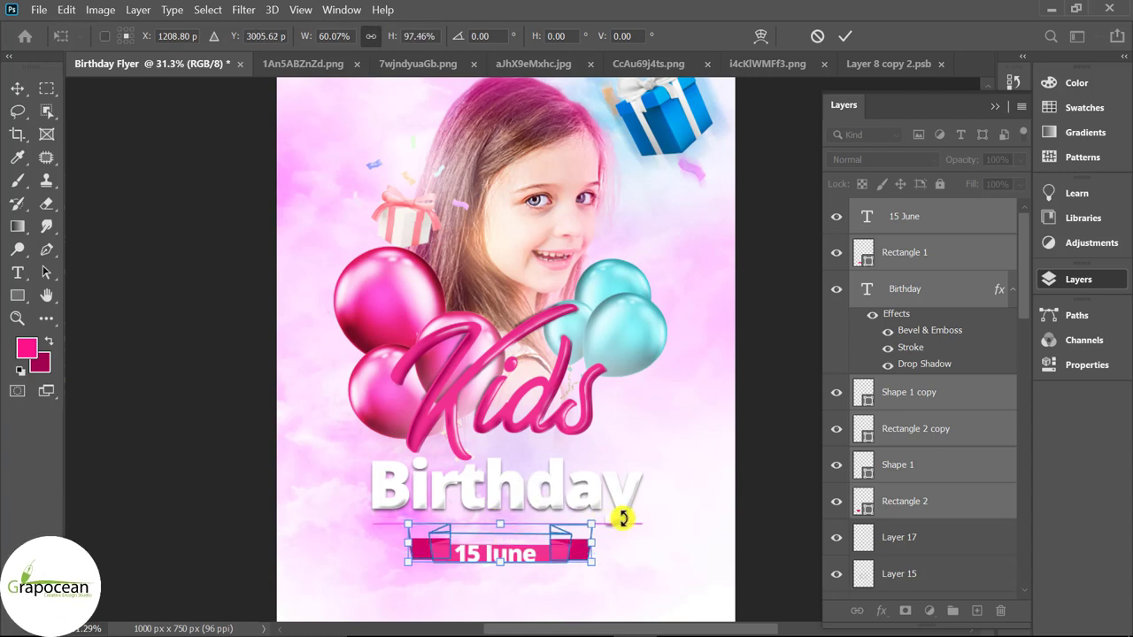
{"action": "left_click", "coordinate": [846, 37]}
- Add a Drop Shadow at 32% opacity to the 15 June text layer
{"action": "left_click", "coordinate": [784, 506]}
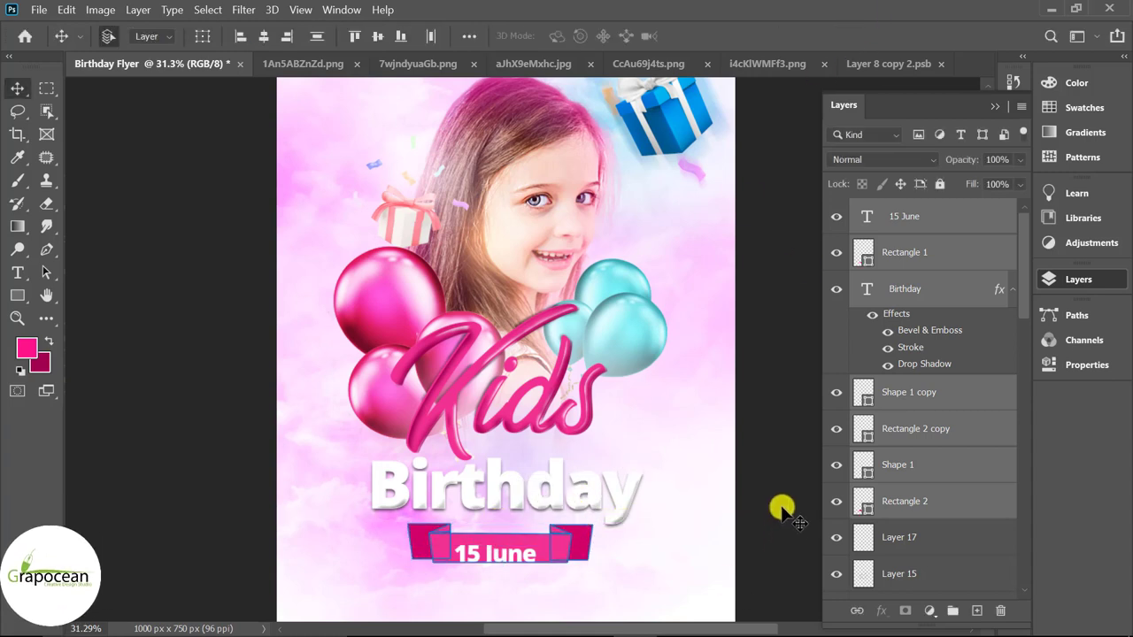
{"action": "left_click", "coordinate": [537, 580]}
{"action": "left_click", "coordinate": [525, 553]}
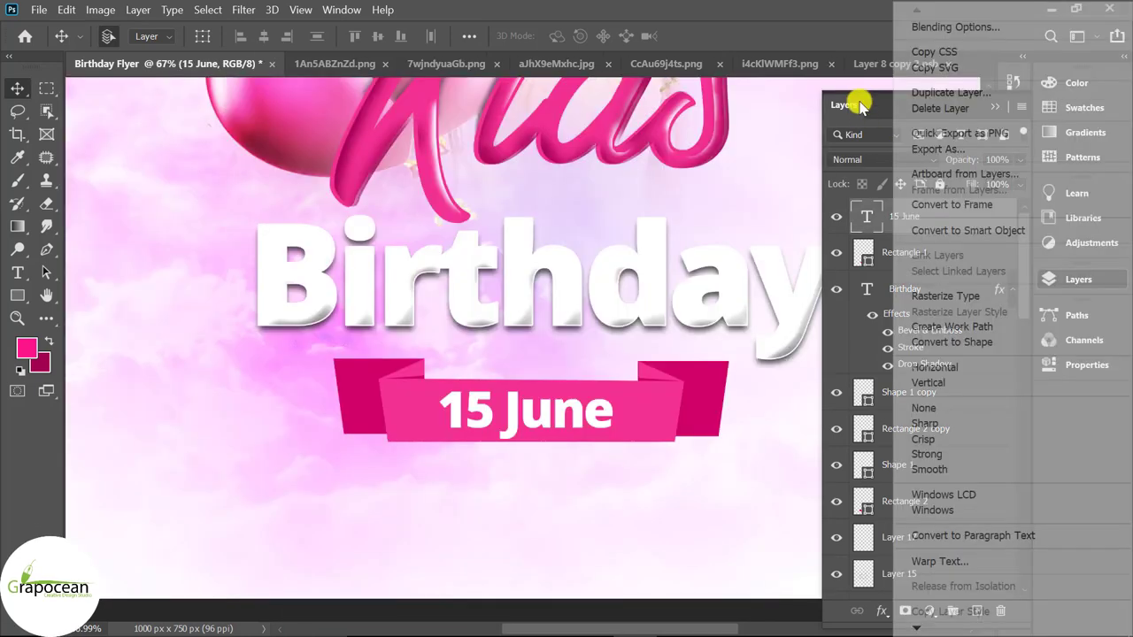
{"action": "left_click", "coordinate": [930, 27]}
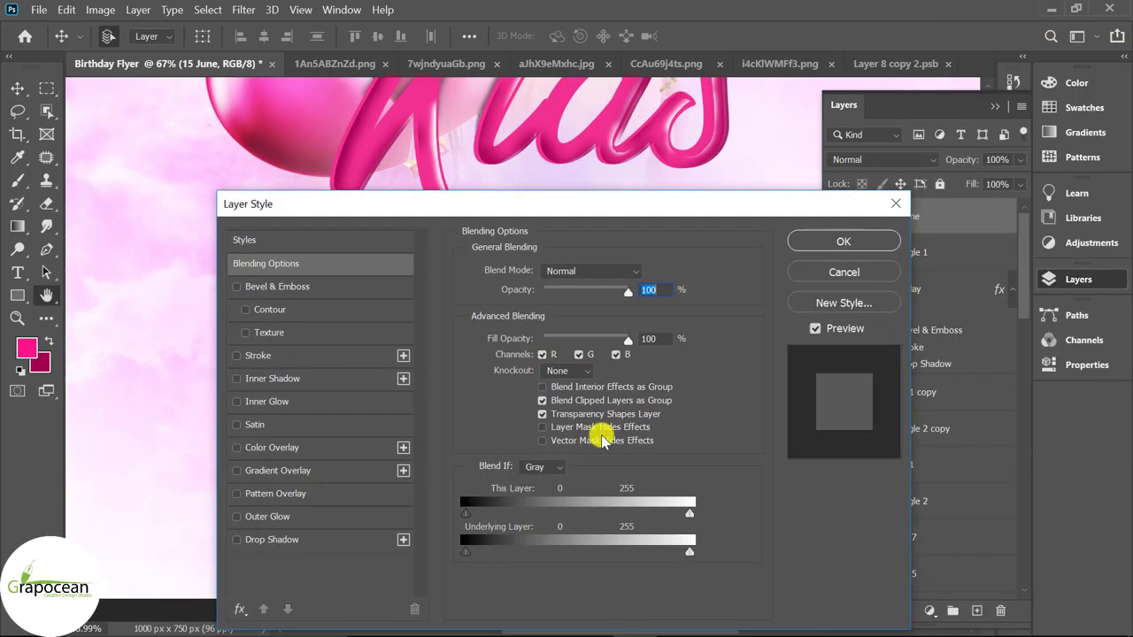
{"action": "left_click", "coordinate": [285, 539]}
{"action": "mouse_move", "coordinate": [461, 210]}
{"action": "left_mouse_down"}
{"action": "mouse_move", "coordinate": [736, 414]}
{"action": "mouse_move", "coordinate": [521, 472]}
{"action": "left_mouse_up"}
{"action": "left_click_drag", "start_coordinate": [645, 558], "coordinate": [614, 564]}
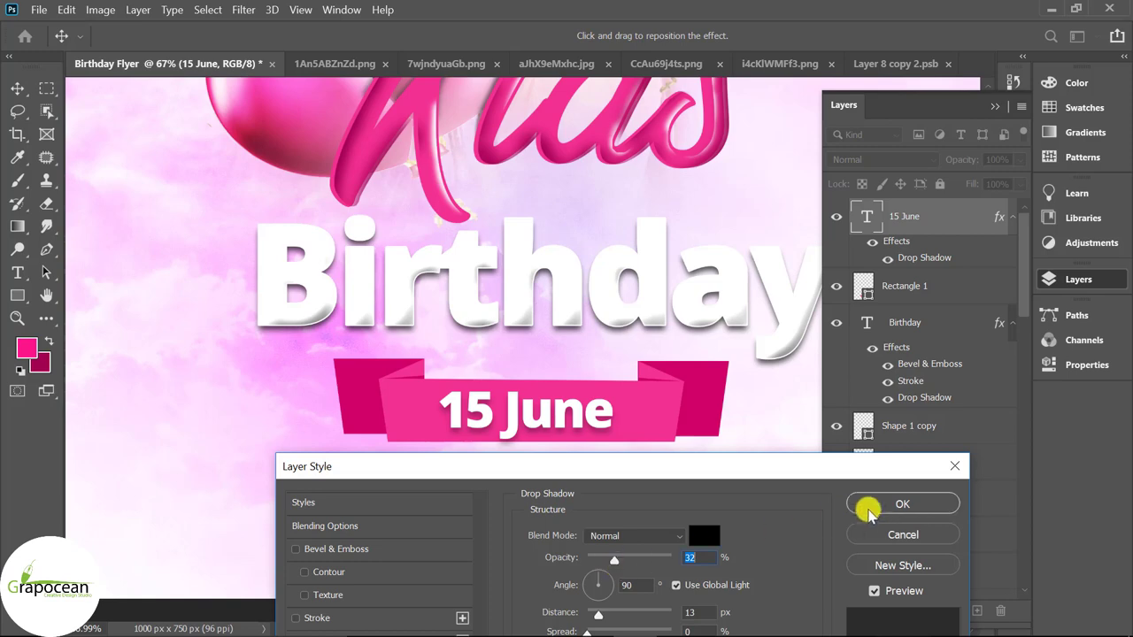
{"action": "left_click", "coordinate": [868, 509]}
{"action": "scroll", "coordinate": [589, 538], "scroll_direction": "down", "scroll_amount": 1}
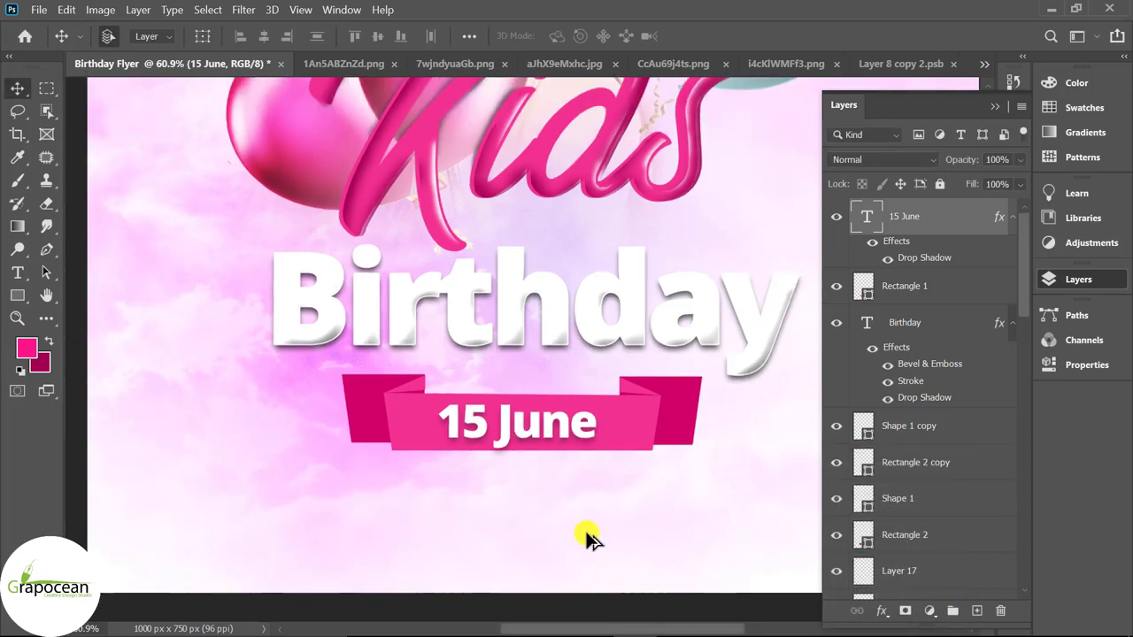
{"action": "scroll", "coordinate": [588, 539], "scroll_direction": "down", "scroll_amount": 1}
{"action": "scroll", "coordinate": [587, 536], "scroll_direction": "down", "scroll_amount": 1}
{"action": "scroll", "coordinate": [594, 526], "scroll_direction": "down", "scroll_amount": 2}
{"action": "scroll", "coordinate": [449, 482], "scroll_direction": "up", "scroll_amount": 2}
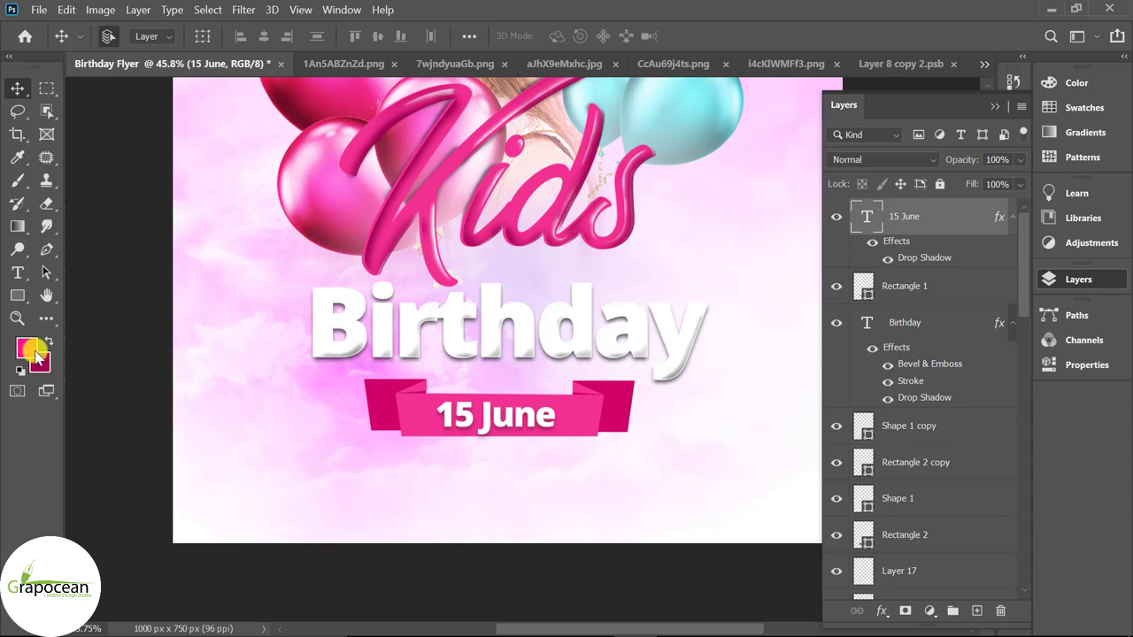
- Type a new 'kids play Game' text line below the ribbon
{"action": "left_click", "coordinate": [17, 272]}
{"action": "left_click", "coordinate": [456, 517]}
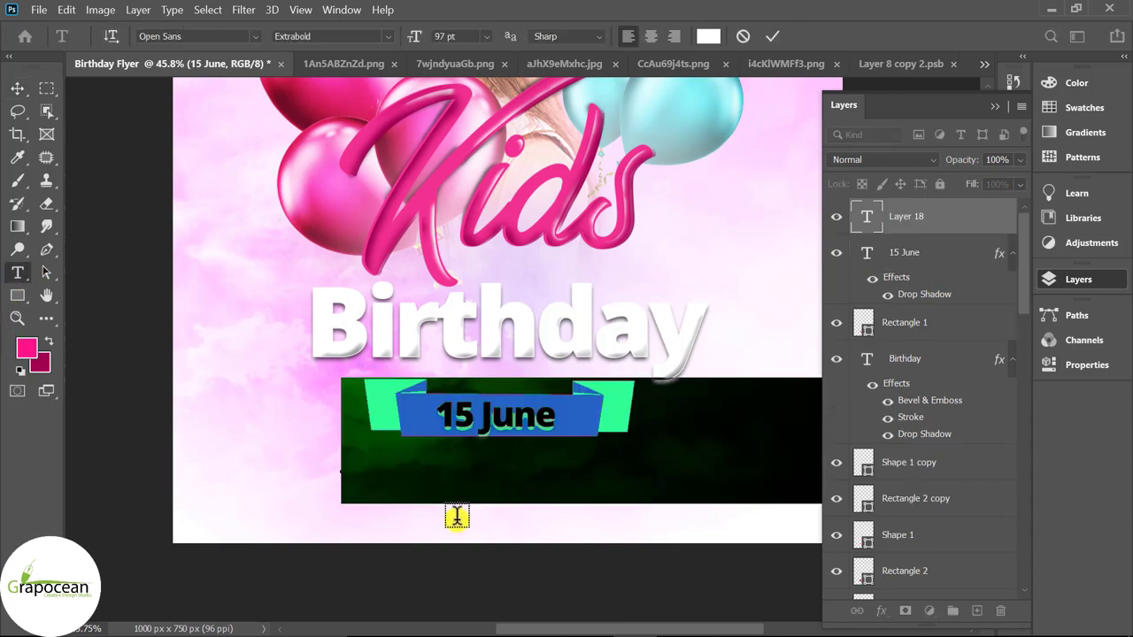
{"action": "type", "text": "k"}
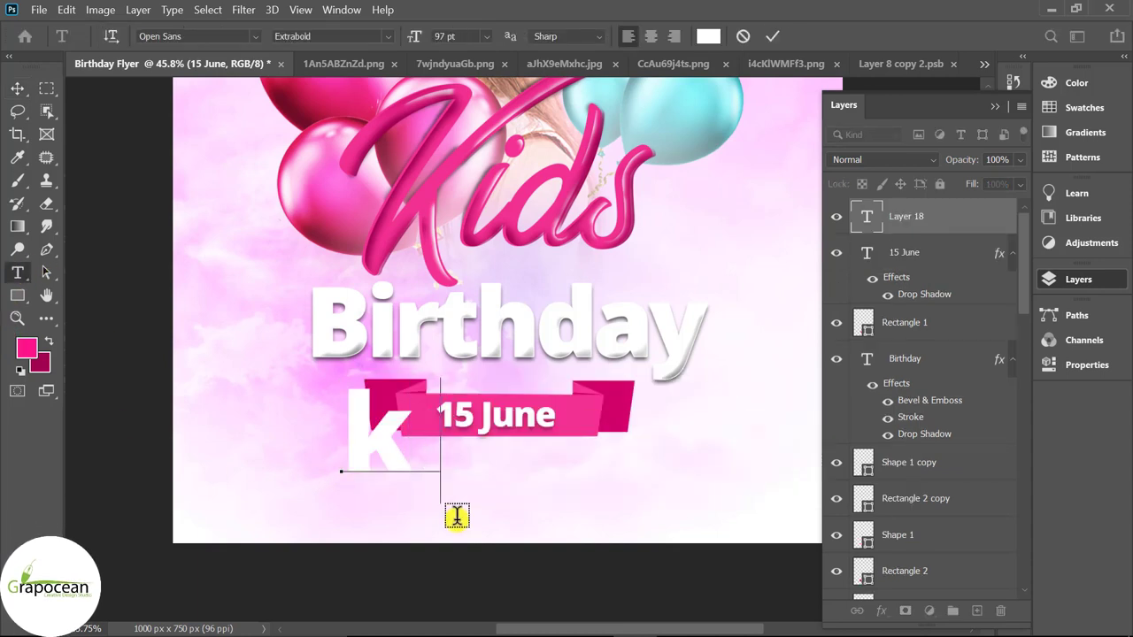
{"action": "type", "text": "ids"}
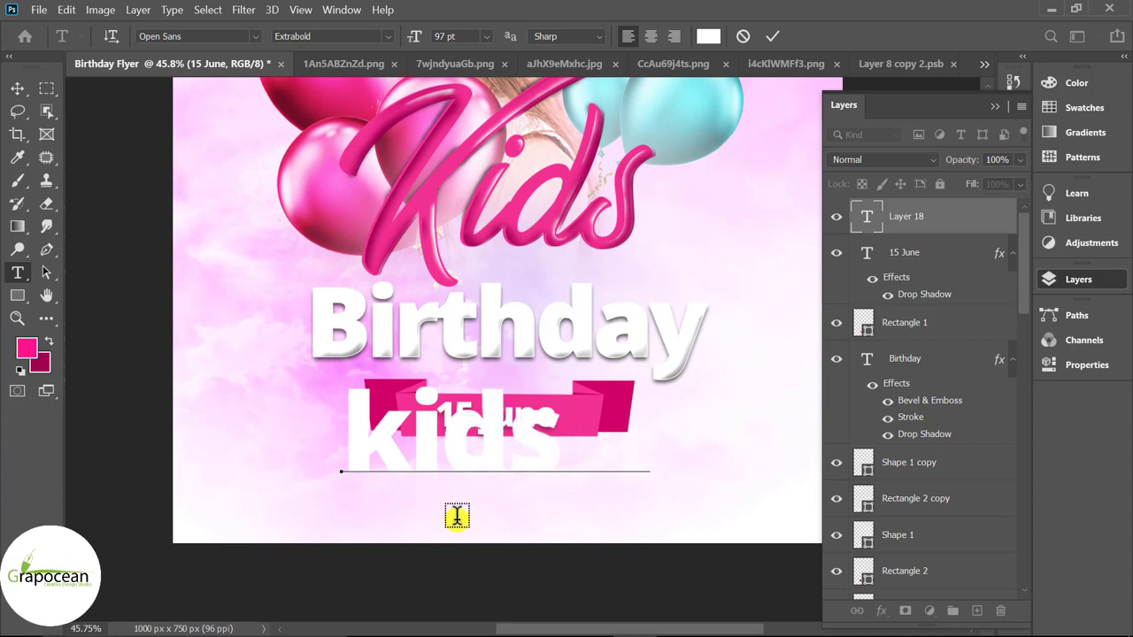
{"action": "type", "text": " play"}
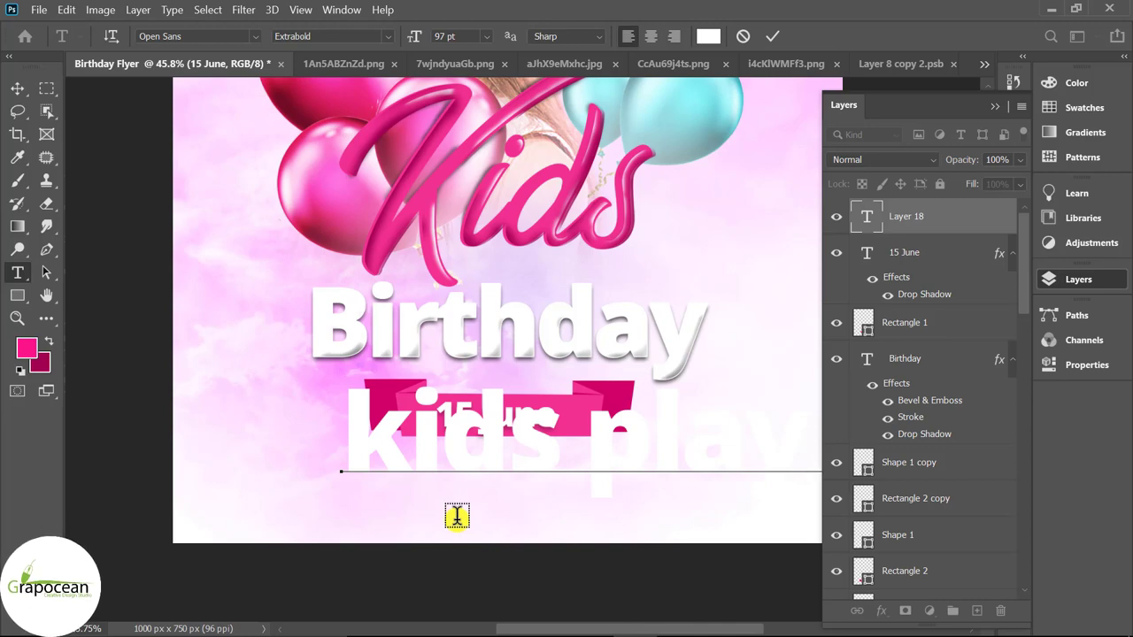
{"action": "key", "text": "ctrl+Return"}
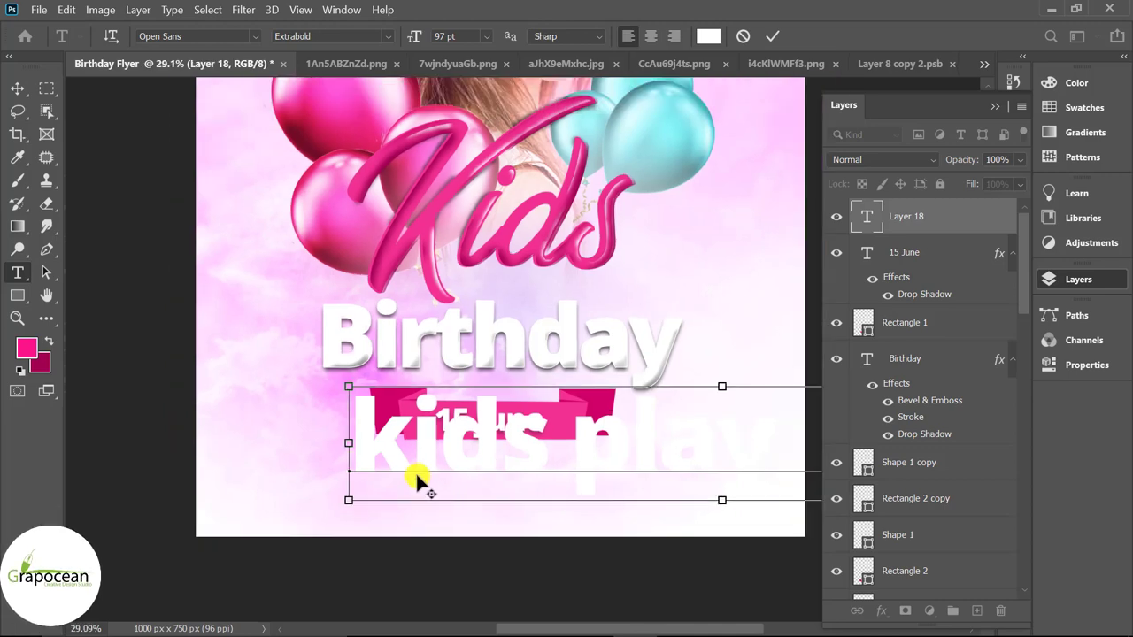
- Set the kids play Game text to 61 pt and move it under the ribbon
{"action": "scroll", "coordinate": [412, 487], "scroll_direction": "down", "scroll_amount": 4}
{"action": "left_click_drag", "start_coordinate": [459, 516], "coordinate": [1113, 531]}
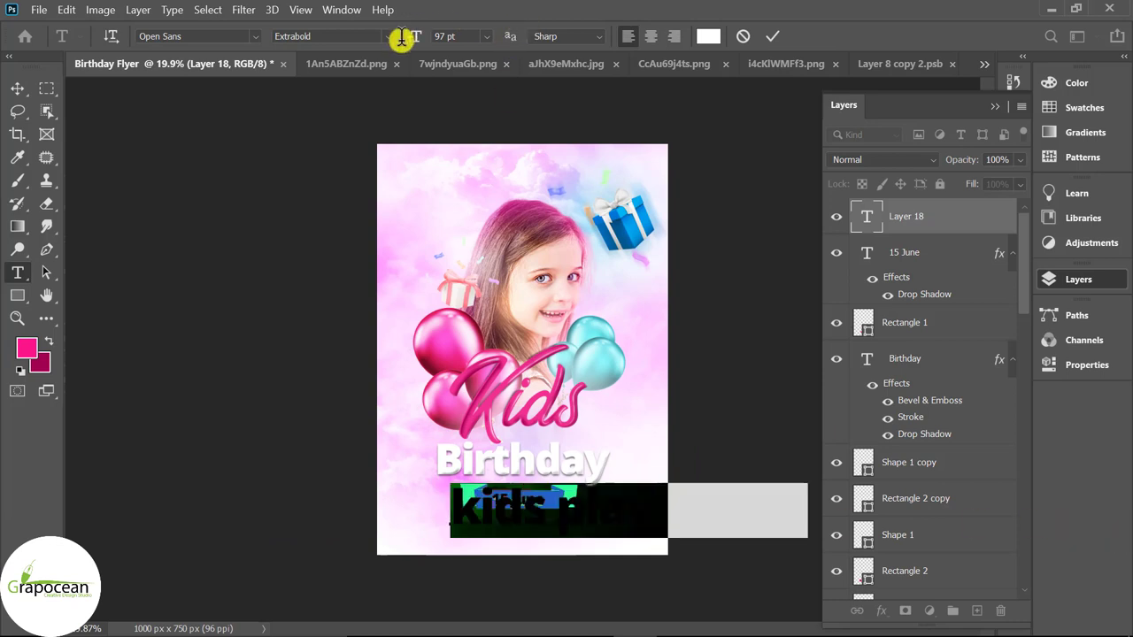
{"action": "left_click_drag", "start_coordinate": [402, 39], "coordinate": [387, 46]}
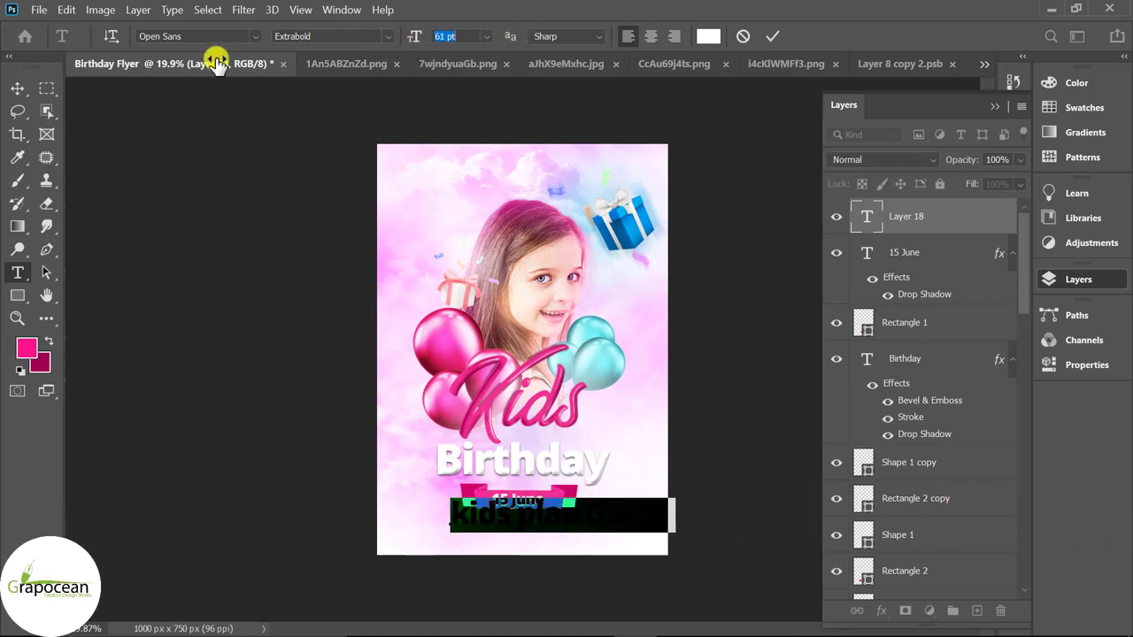
{"action": "left_click", "coordinate": [13, 88]}
{"action": "left_click_drag", "start_coordinate": [568, 508], "coordinate": [535, 536]}
- Apply a Purples preset Gradient Overlay to the kids play Game text
{"action": "right_click", "coordinate": [962, 218]}
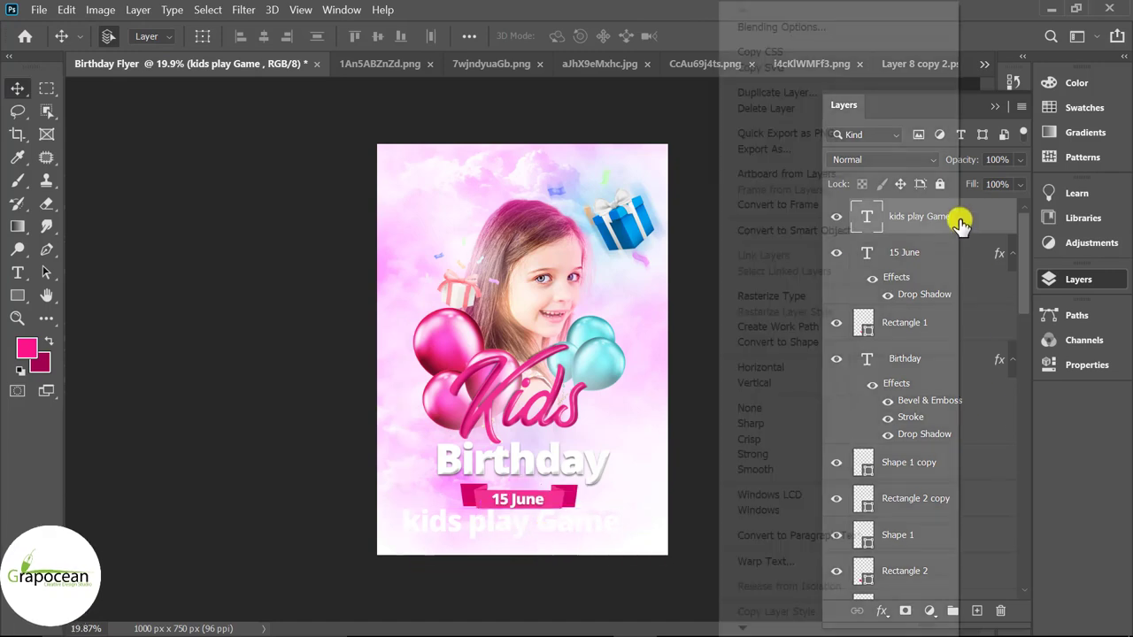
{"action": "left_click", "coordinate": [885, 27]}
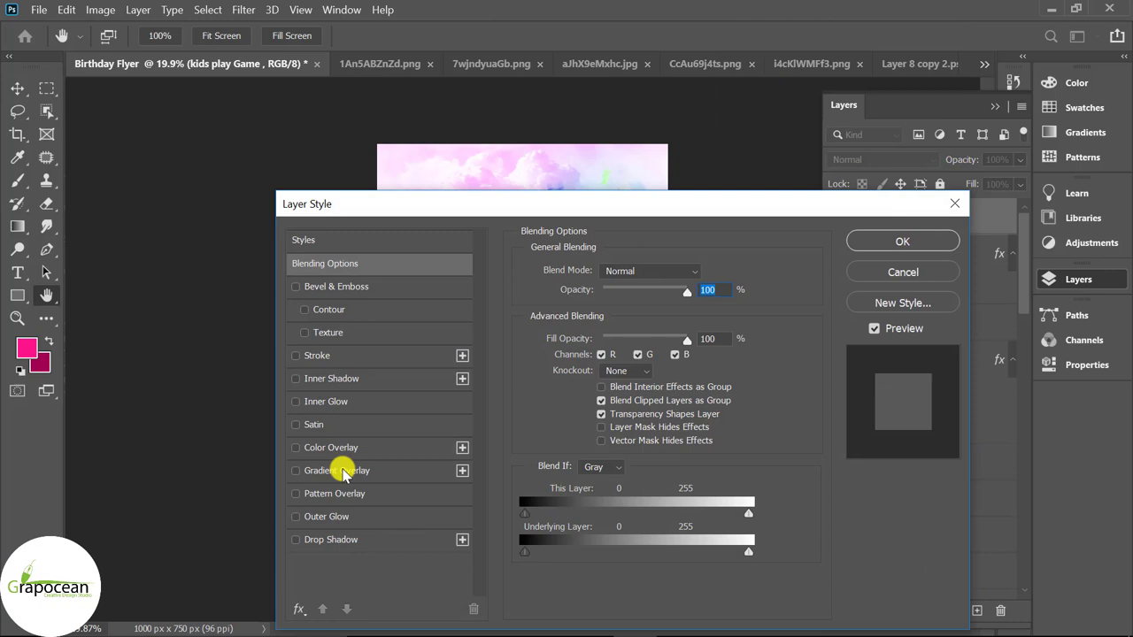
{"action": "left_click", "coordinate": [341, 471]}
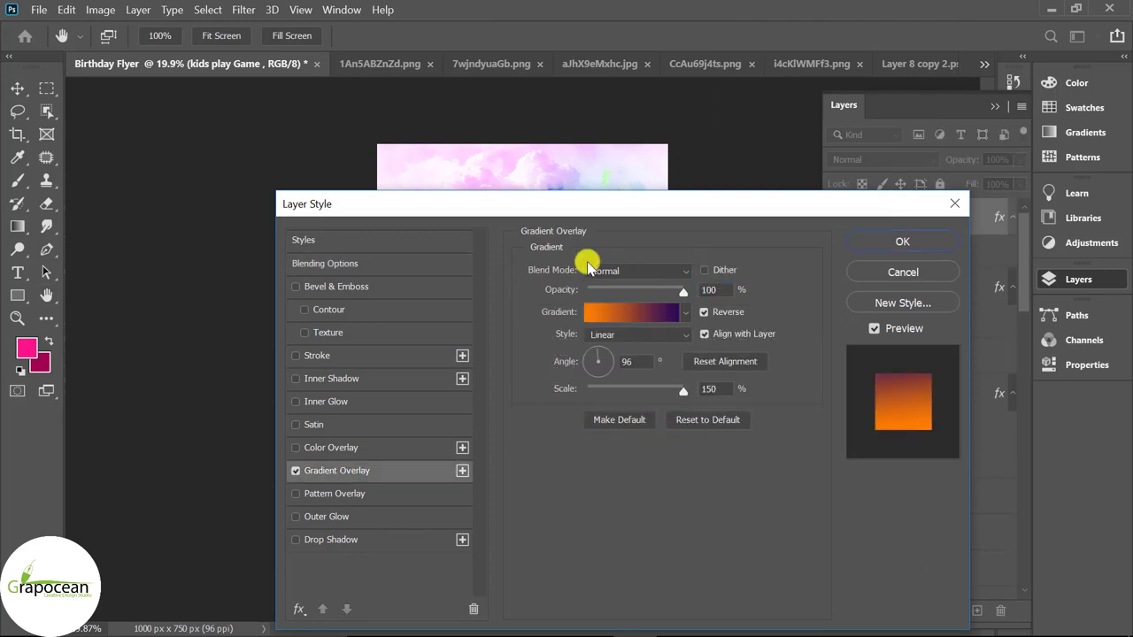
{"action": "mouse_move", "coordinate": [584, 205]}
{"action": "left_mouse_down"}
{"action": "mouse_move", "coordinate": [973, 264]}
{"action": "mouse_move", "coordinate": [879, 314]}
{"action": "left_mouse_up"}
{"action": "left_click", "coordinate": [979, 421]}
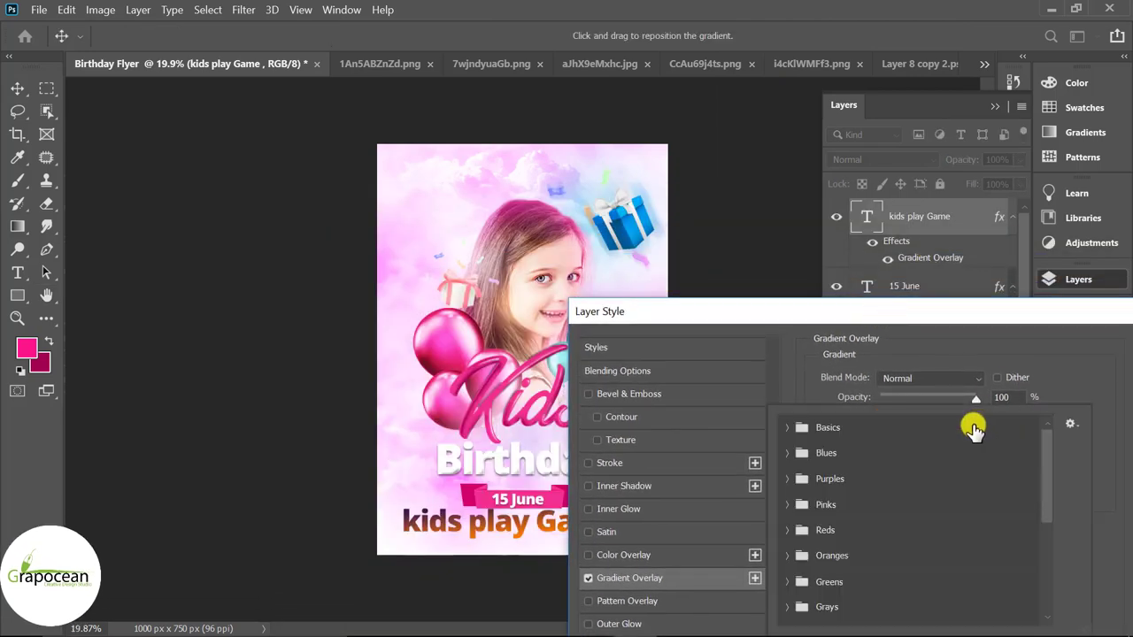
{"action": "left_click", "coordinate": [787, 479]}
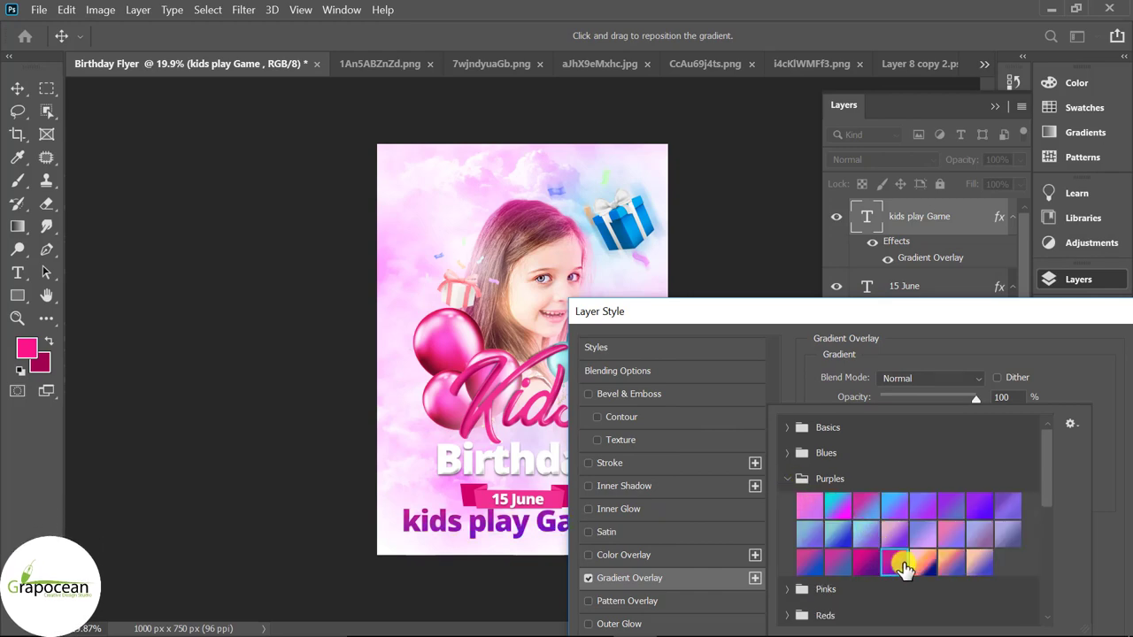
{"action": "key", "text": "Return"}
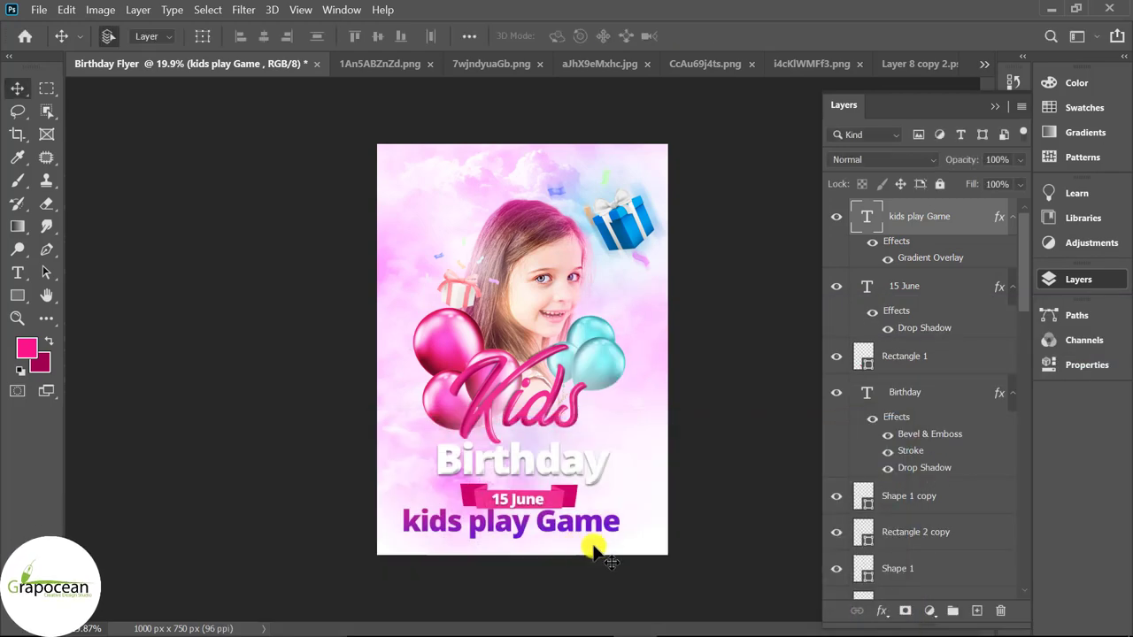
- Scale kids play Game down to about 72.64% and nudge it up under the ribbon
{"action": "mouse_move", "coordinate": [640, 552]}
{"action": "left_mouse_down"}
{"action": "mouse_move", "coordinate": [595, 547]}
{"action": "mouse_move", "coordinate": [571, 528]}
{"action": "mouse_move", "coordinate": [631, 544]}
{"action": "left_mouse_up"}
{"action": "key", "text": "ctrl+t"}
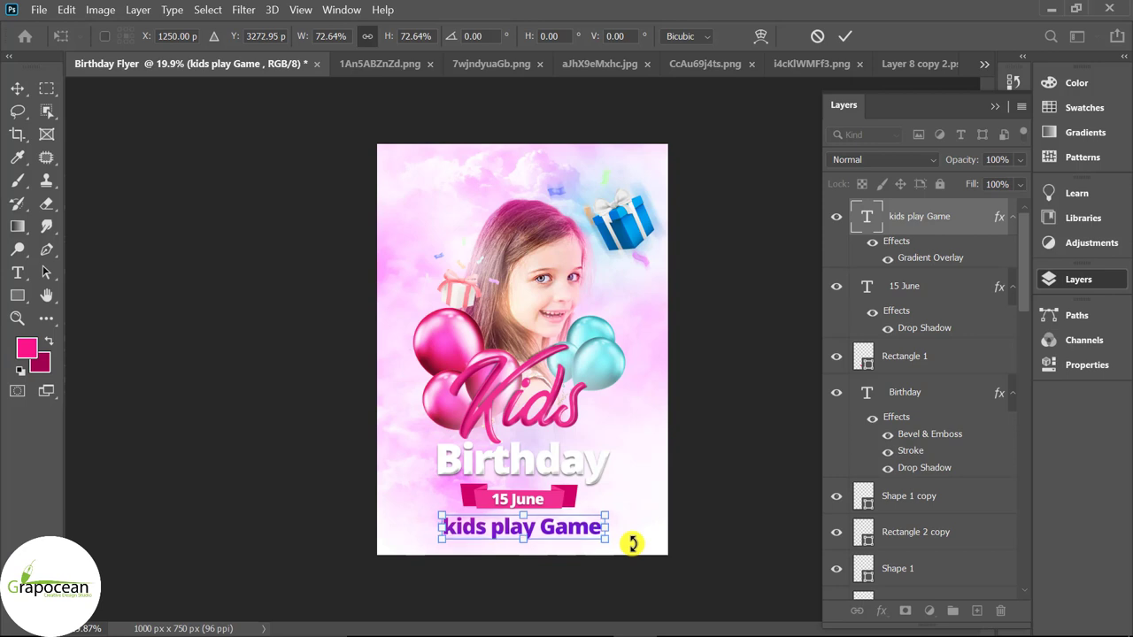
{"action": "key", "text": "Up"}
{"action": "key", "text": "Up"}
{"action": "key", "text": "Up"}
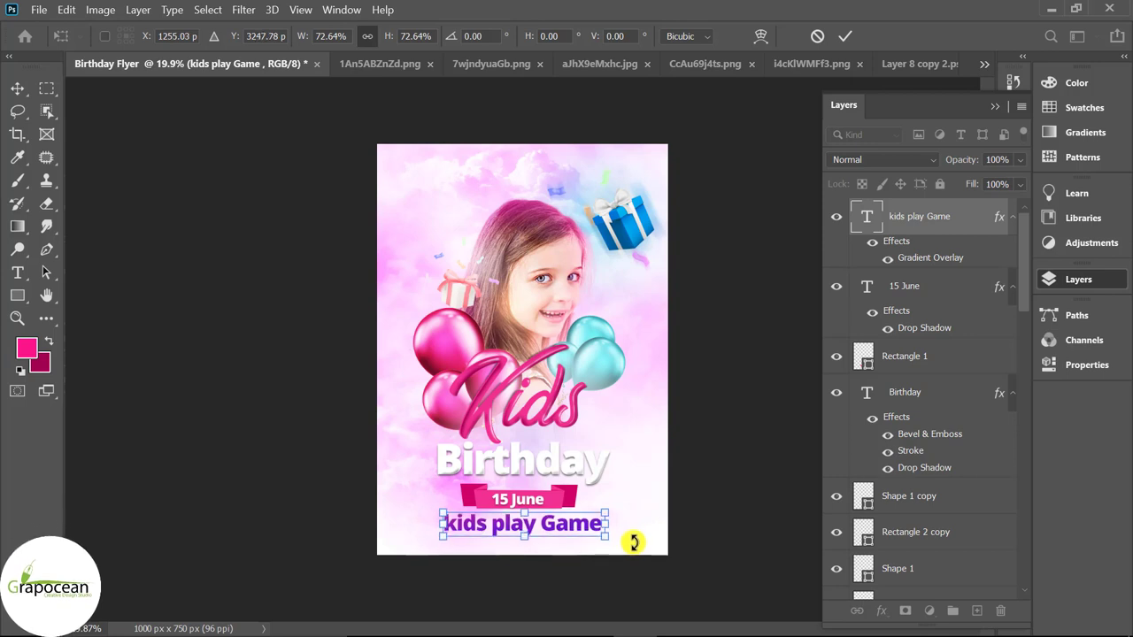